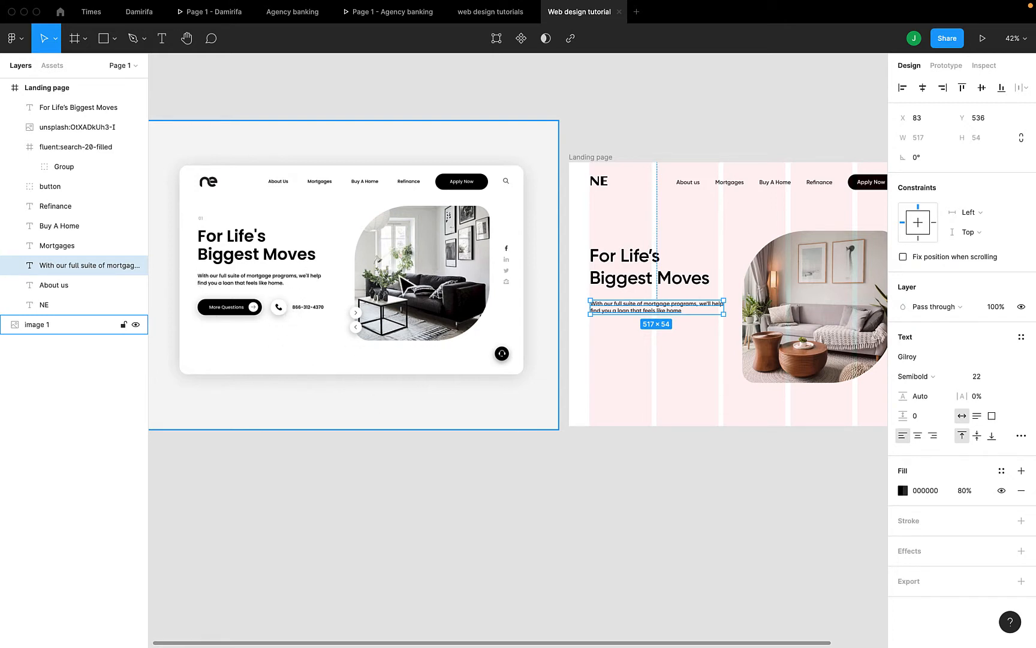
Duplicate the Apply Now button and place the copy just below the mortgage paragraph at Y 650
left_click(624, 334)
scroll(624, 334, "right", 2)
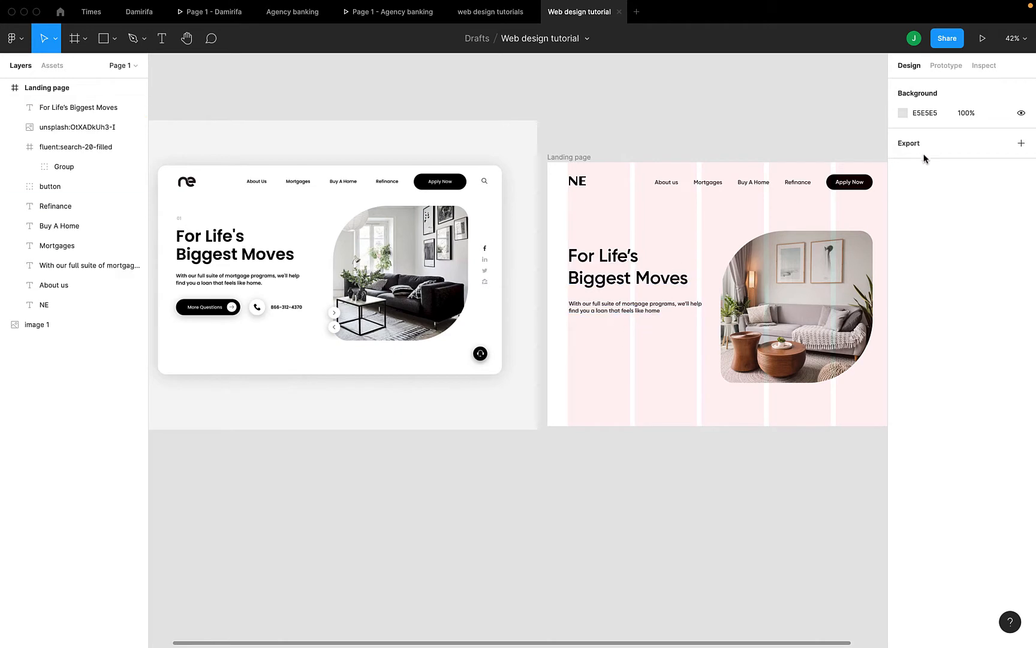
left_click(852, 184)
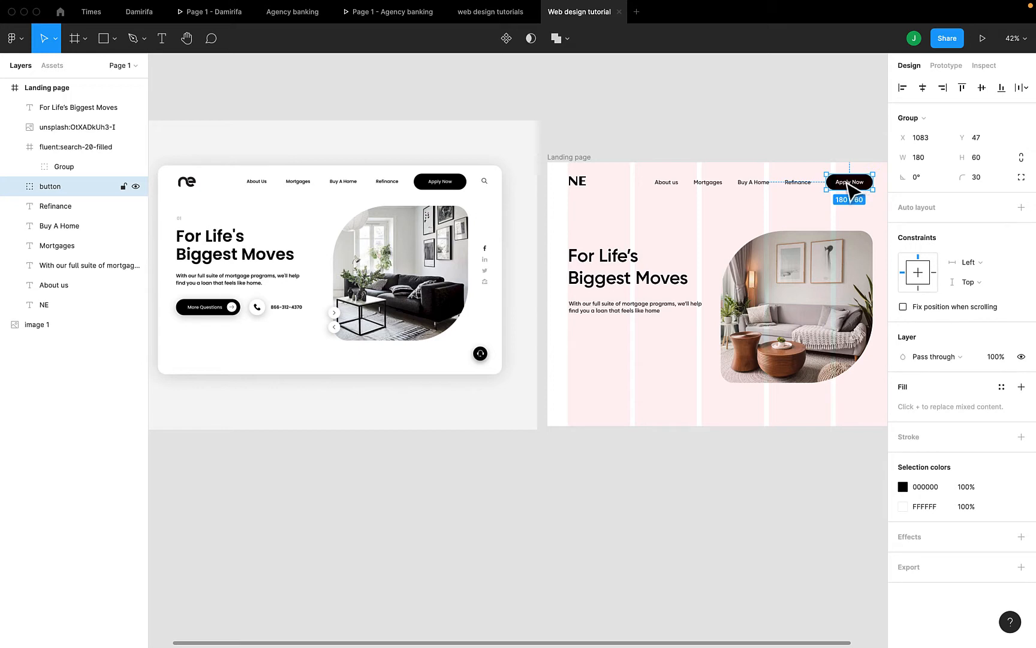
key("super+d")
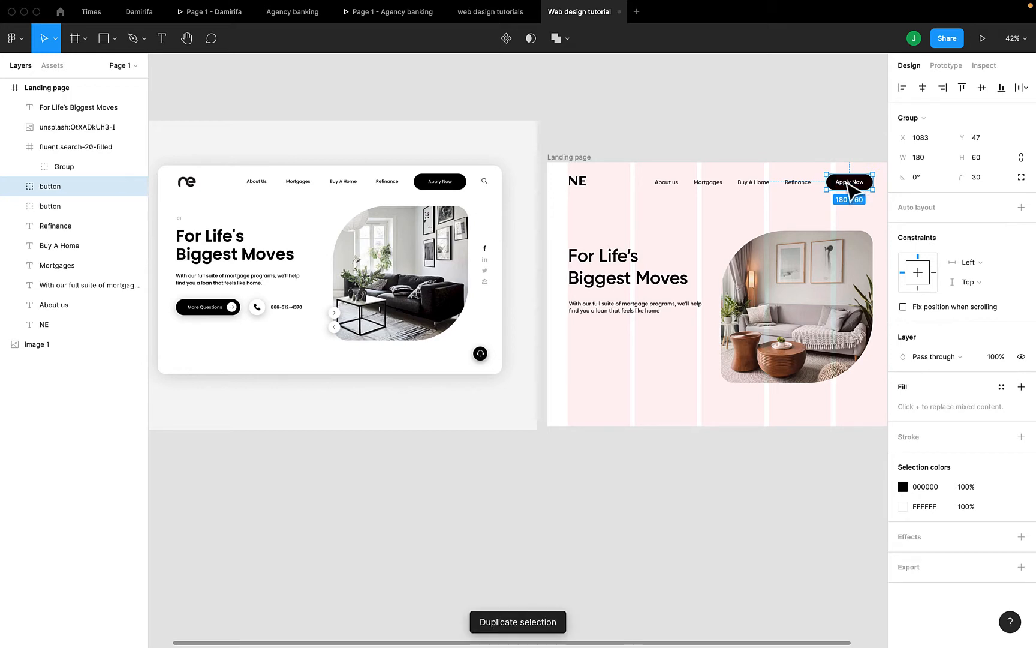
left_click_drag(847, 185, 591, 345)
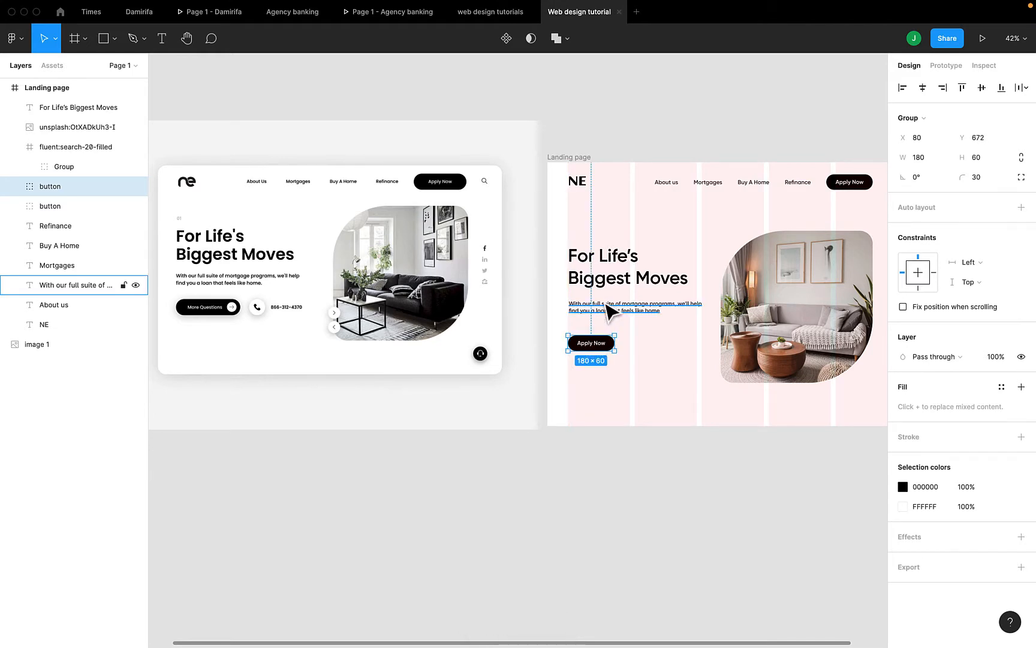
key("Up")
key("Up")
key("Up")
key("Up")
key("Up")
key("Up")
key("Up")
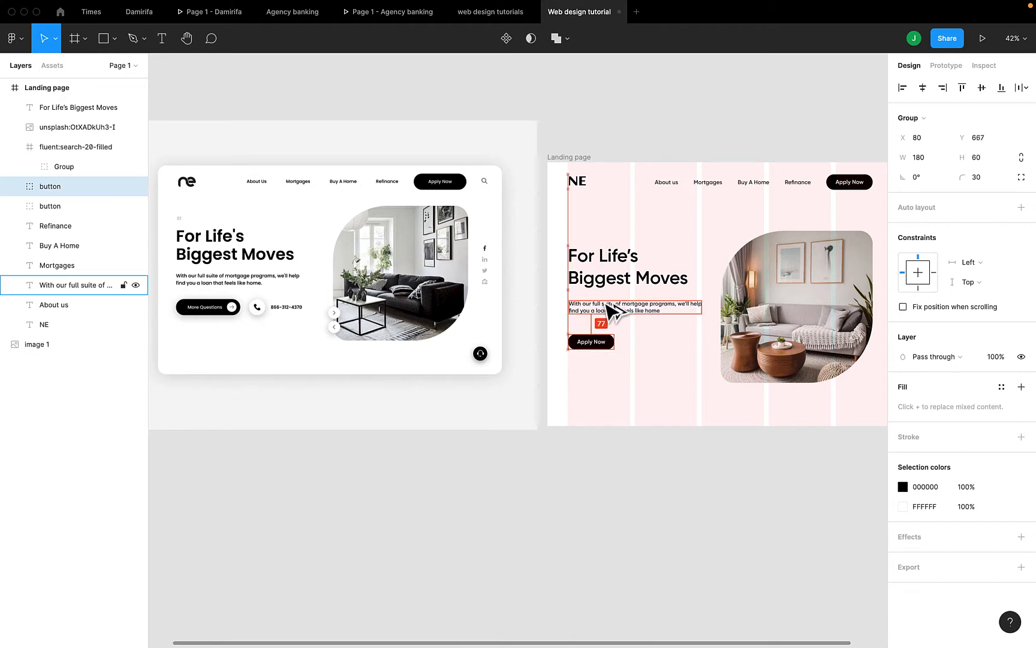
key("Up")
key("Up")
key("Up")
key("Up")
key("Up")
key("Up")
key("Up")
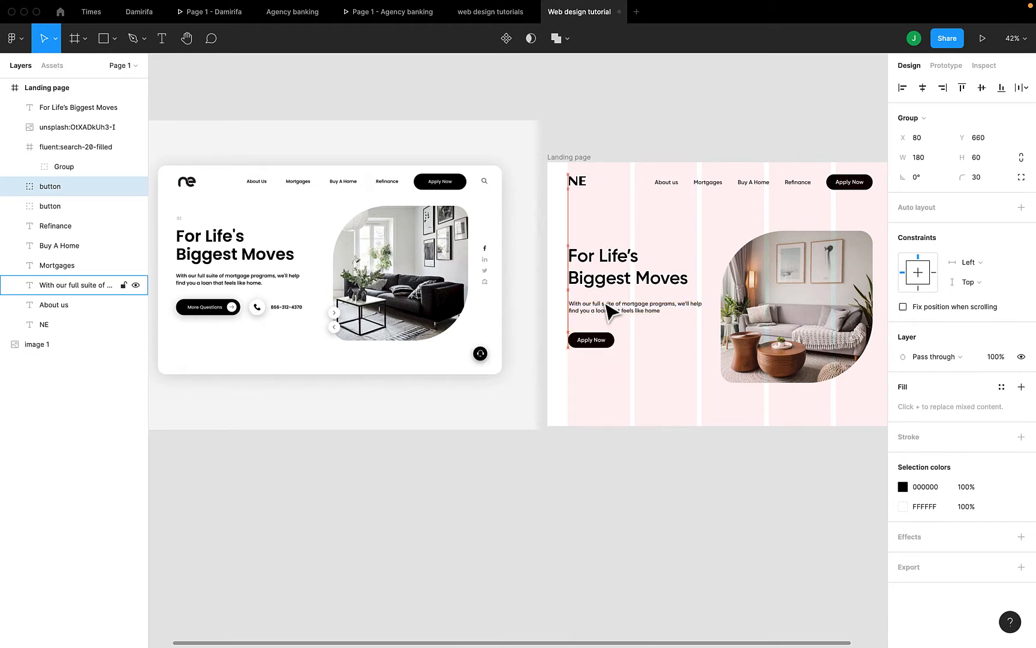
key("Up")
key("Up")
key("Up")
key("Up")
key("Up")
key("Up")
key("Up")
key("Up")
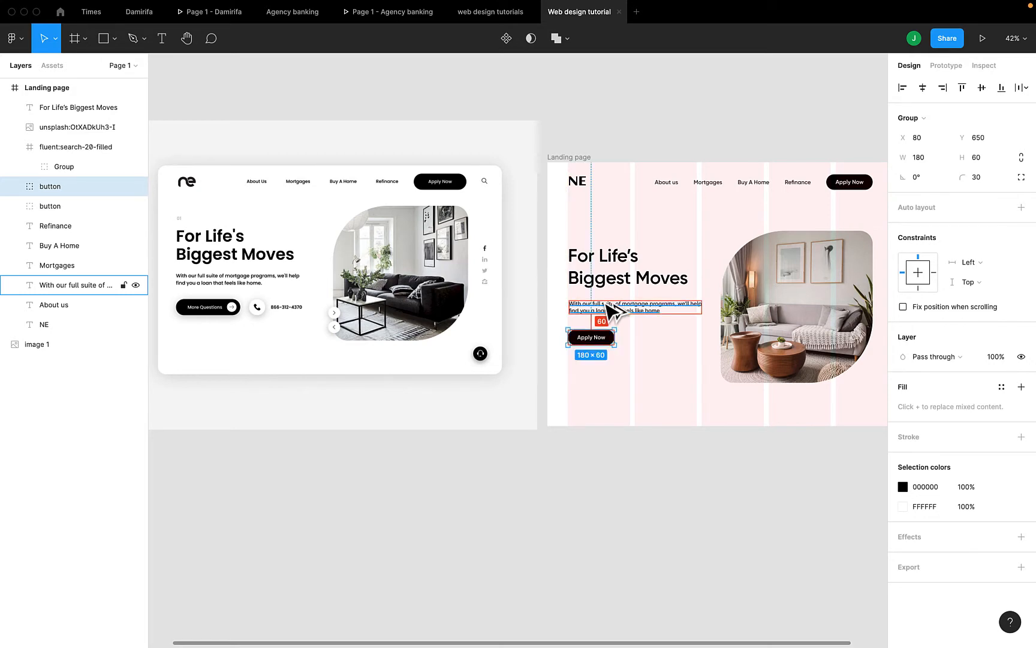
scroll(615, 348, "up", 5)
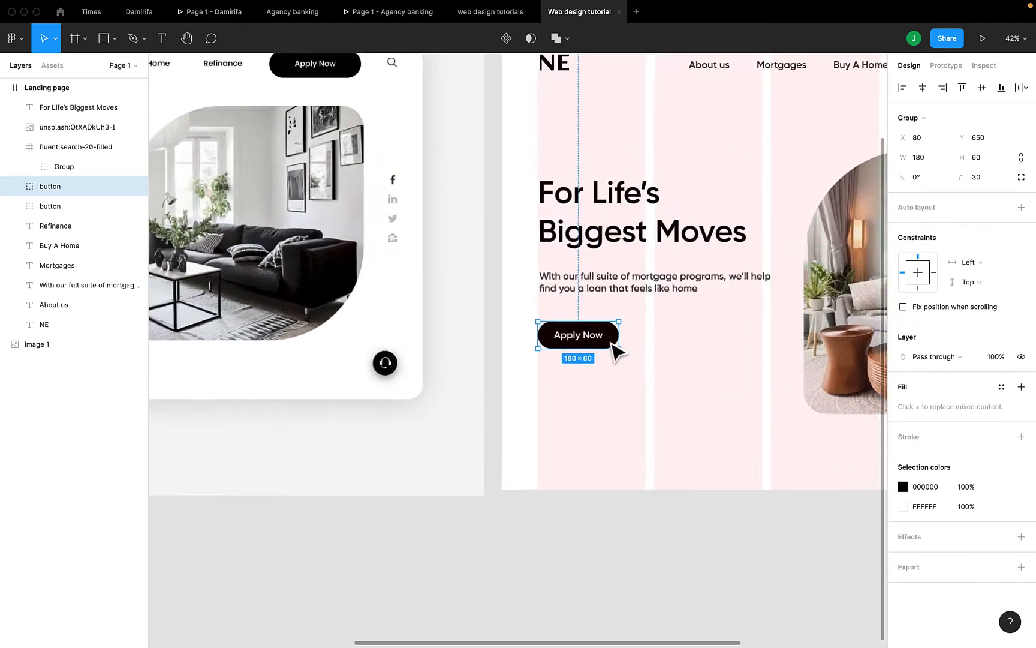
scroll(612, 343, "down", 4)
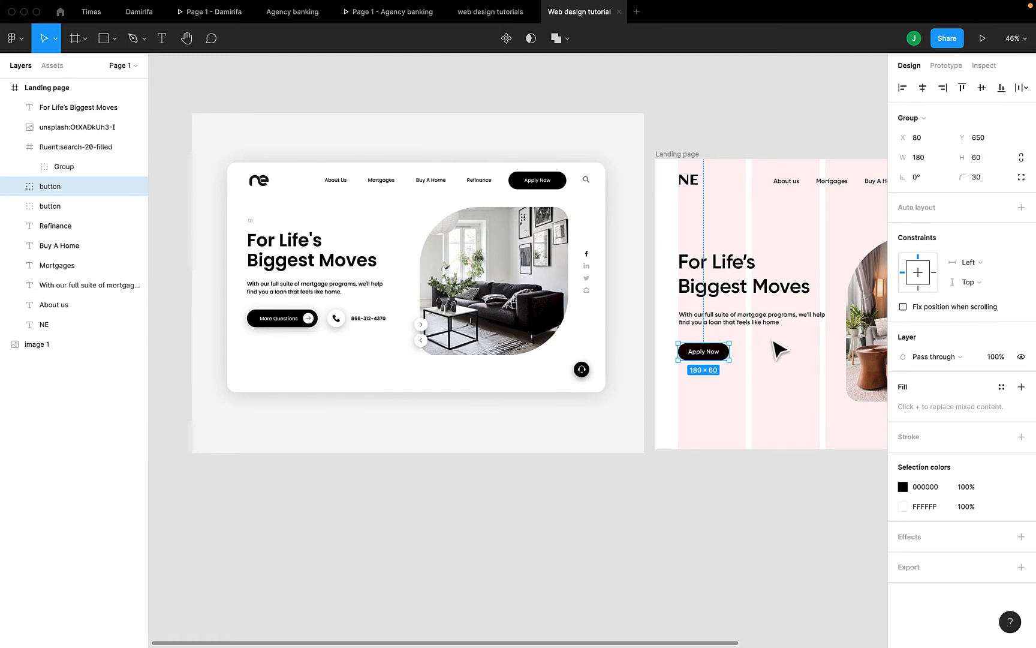
Stretch the lower button's Rectangle 1 pill from 180 to about 273 px wide
scroll(777, 350, "up", 3)
left_click(752, 351)
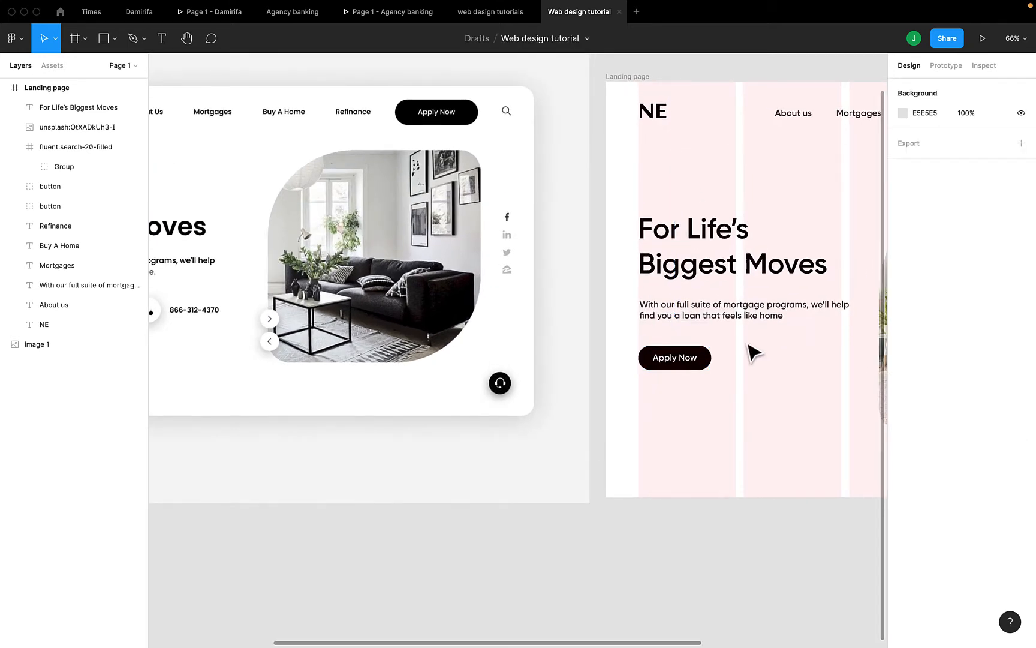
left_click(706, 358)
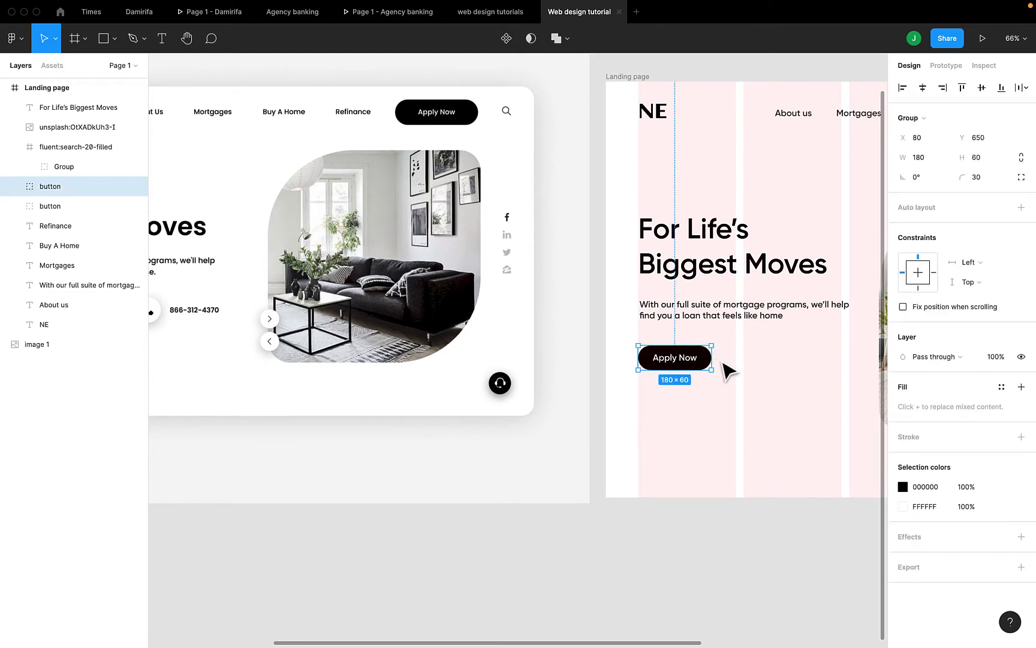
double_click(706, 356)
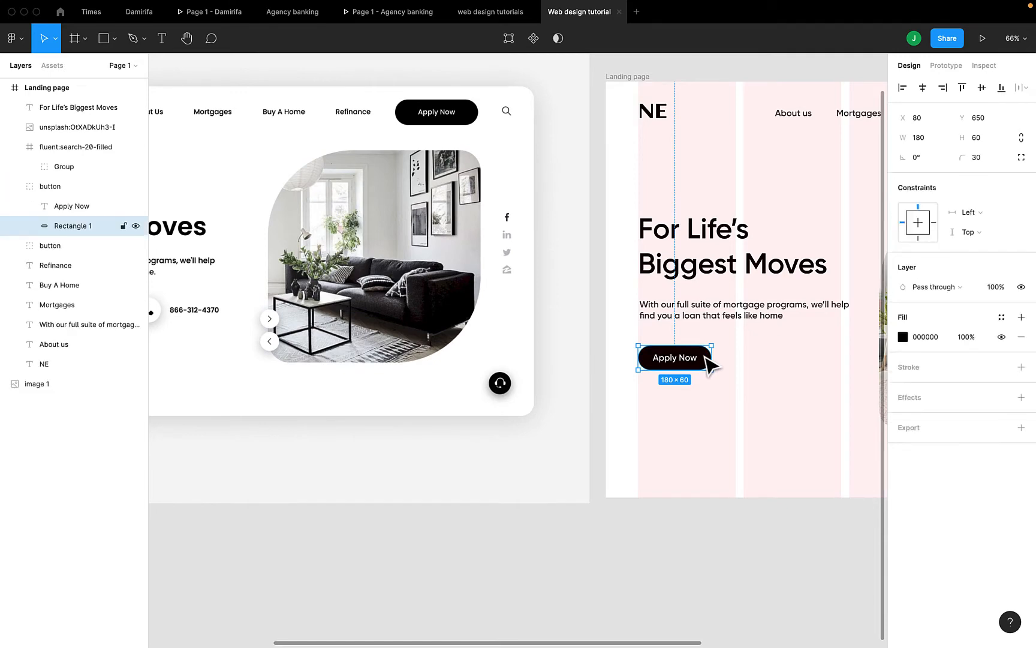
scroll(711, 363, "down", 2)
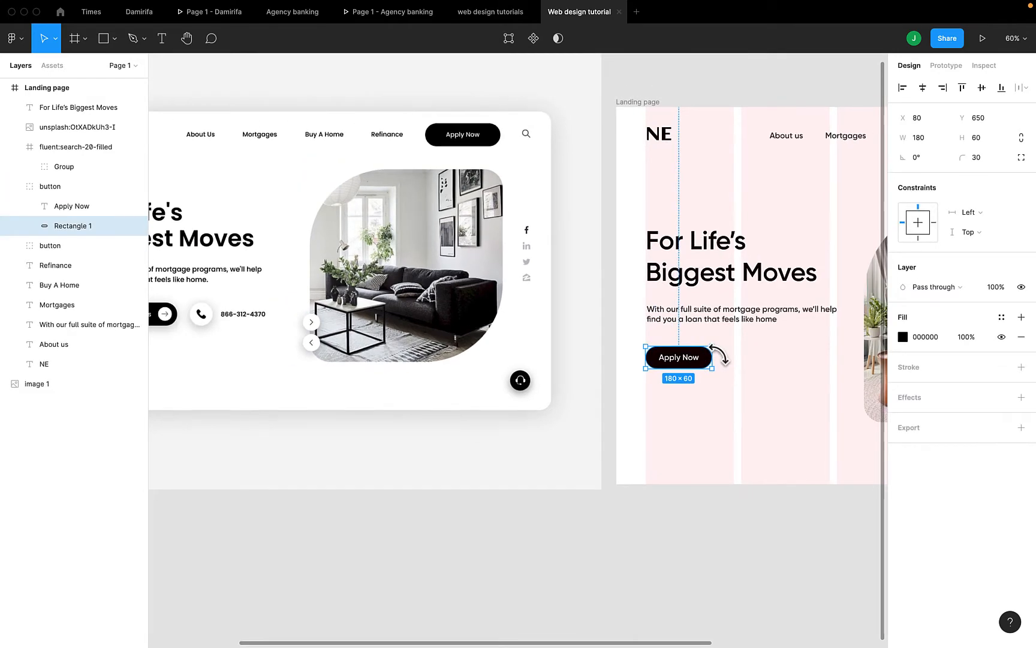
scroll(719, 357, "down", 3)
scroll(718, 354, "up", 1)
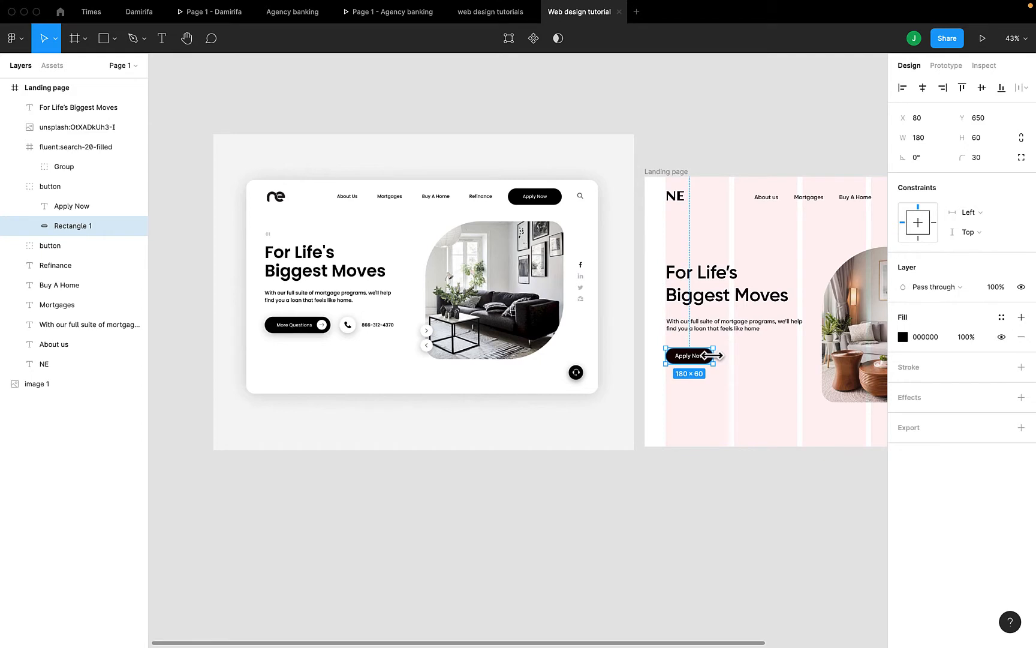
left_click_drag(711, 356, 738, 356)
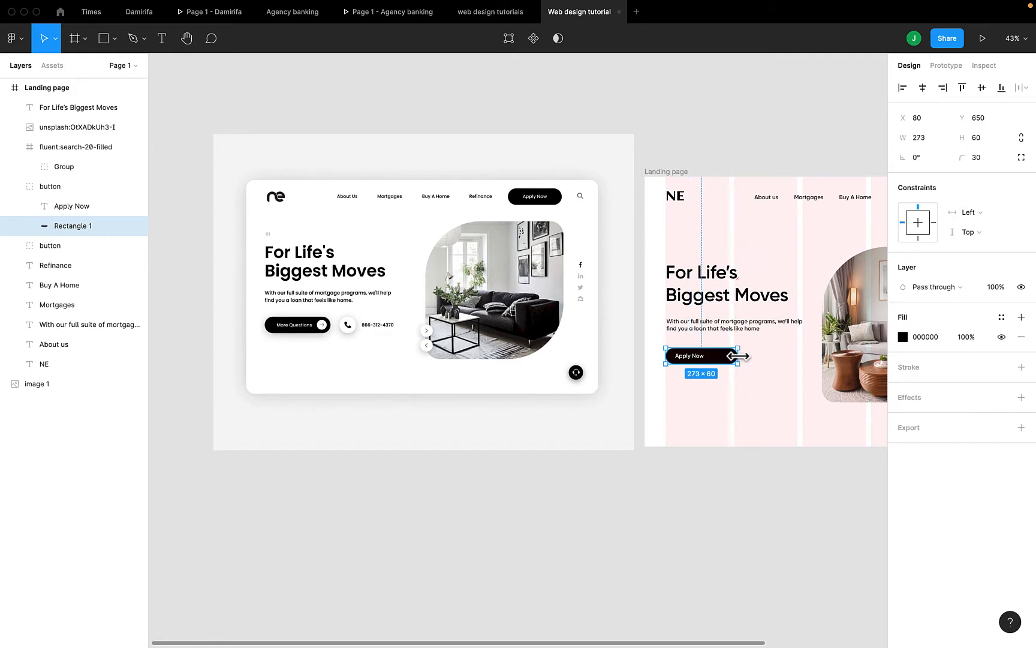
Set the copied button label's font size to 20
double_click(690, 356)
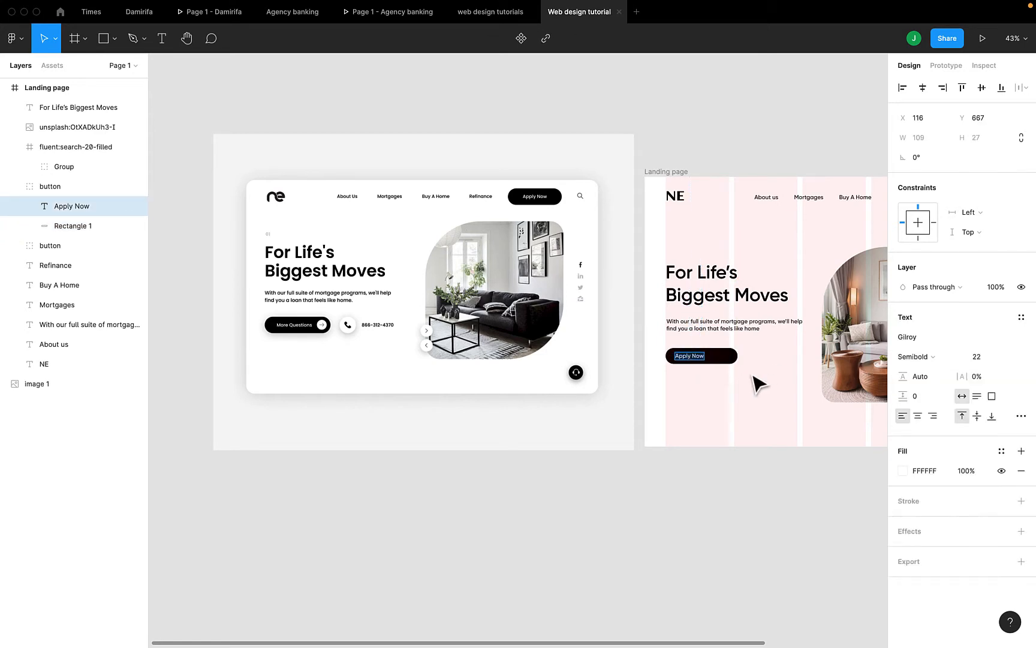
key("Escape")
left_click(977, 358)
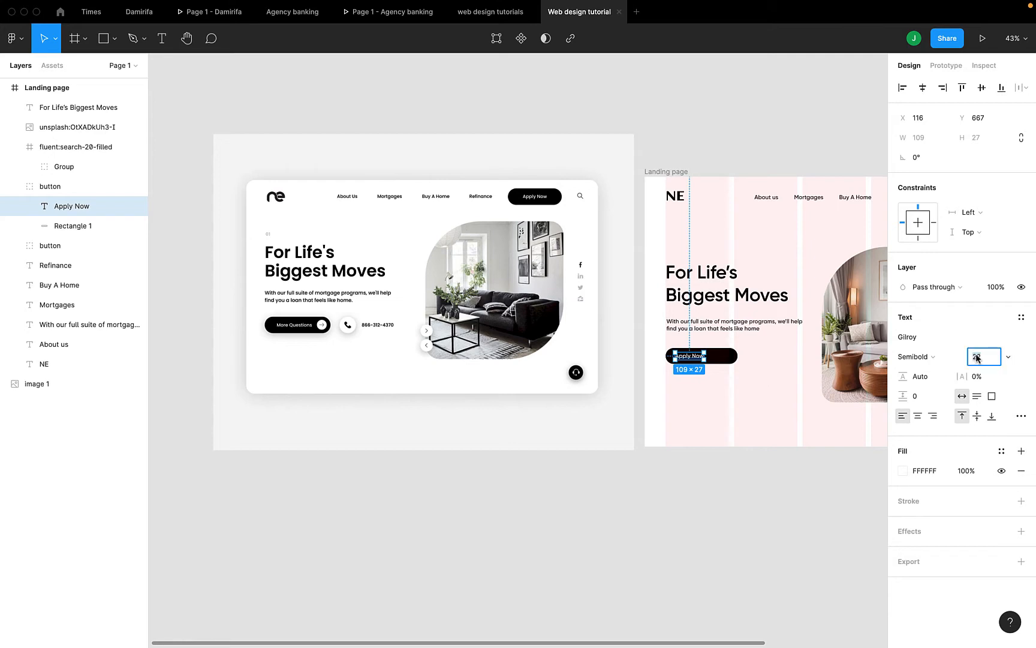
type("20")
key("Return")
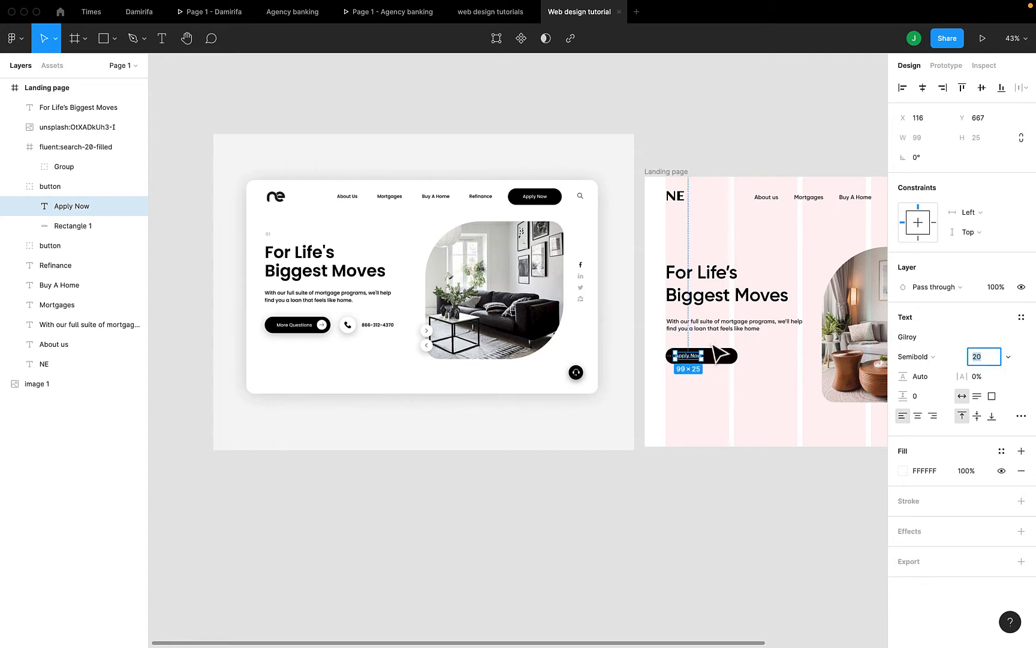
Change the label text from Apply Now to 'More Questions'
scroll(689, 363, "up", 2)
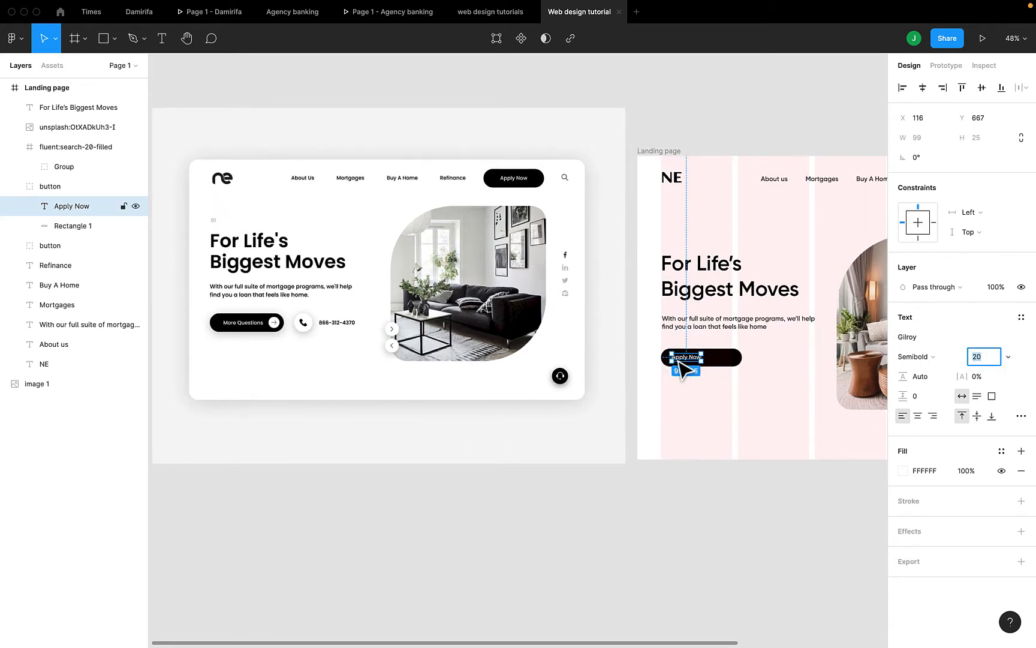
double_click(678, 360)
type("More Ques")
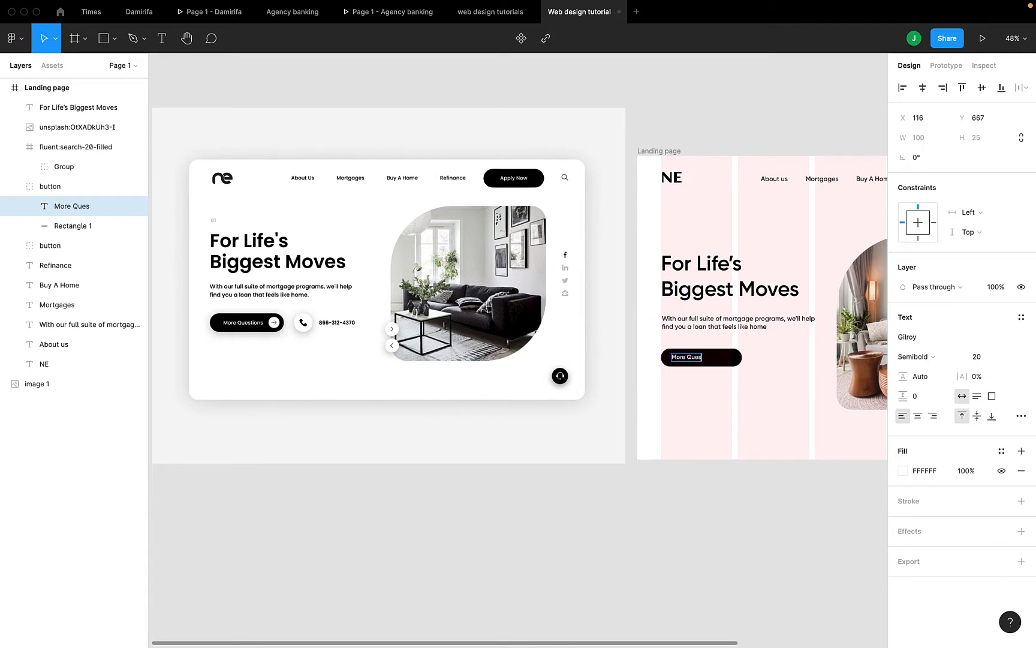
type("tions")
key("Escape")
scroll(695, 362, "up", 1)
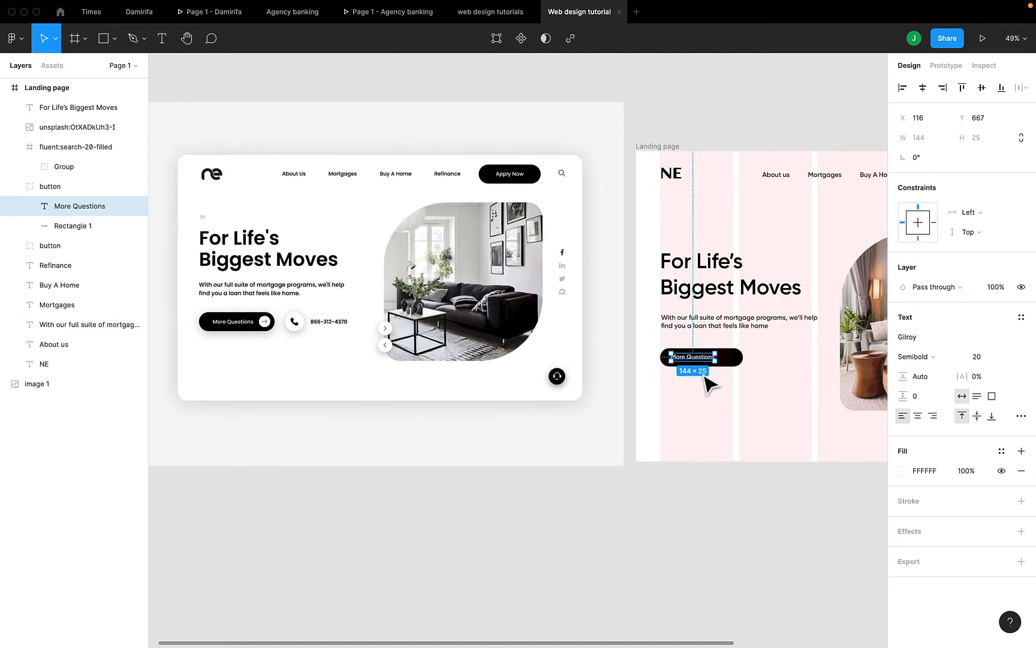
left_click(703, 378)
scroll(275, 312, "up", 3)
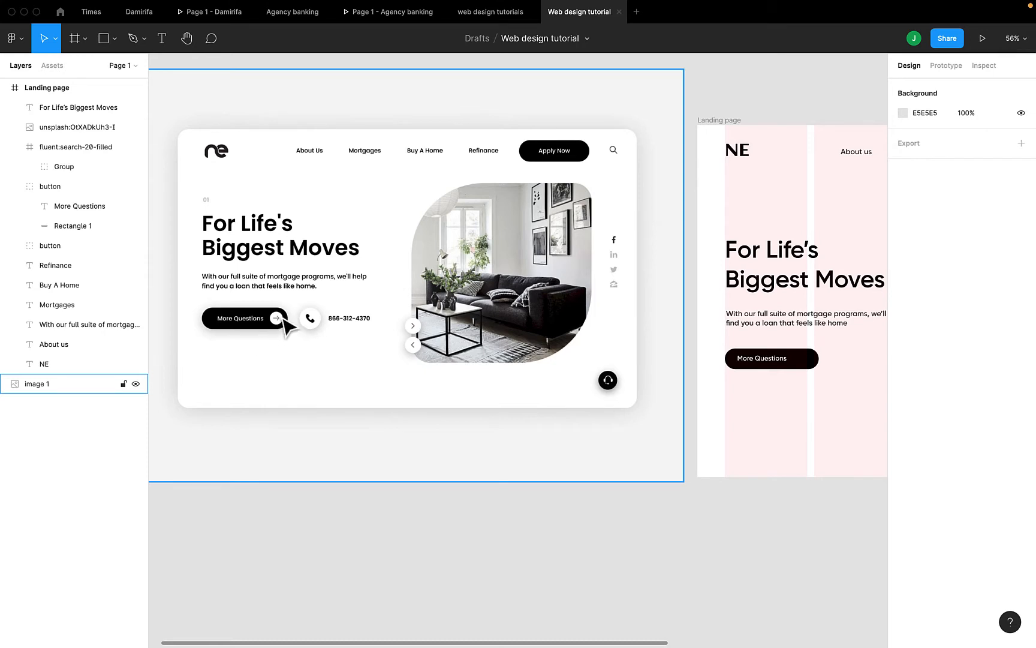
Draw a 41×41 ellipse at the right end of the More Questions pill
scroll(359, 330, "right", 2)
scroll(390, 332, "right", 1)
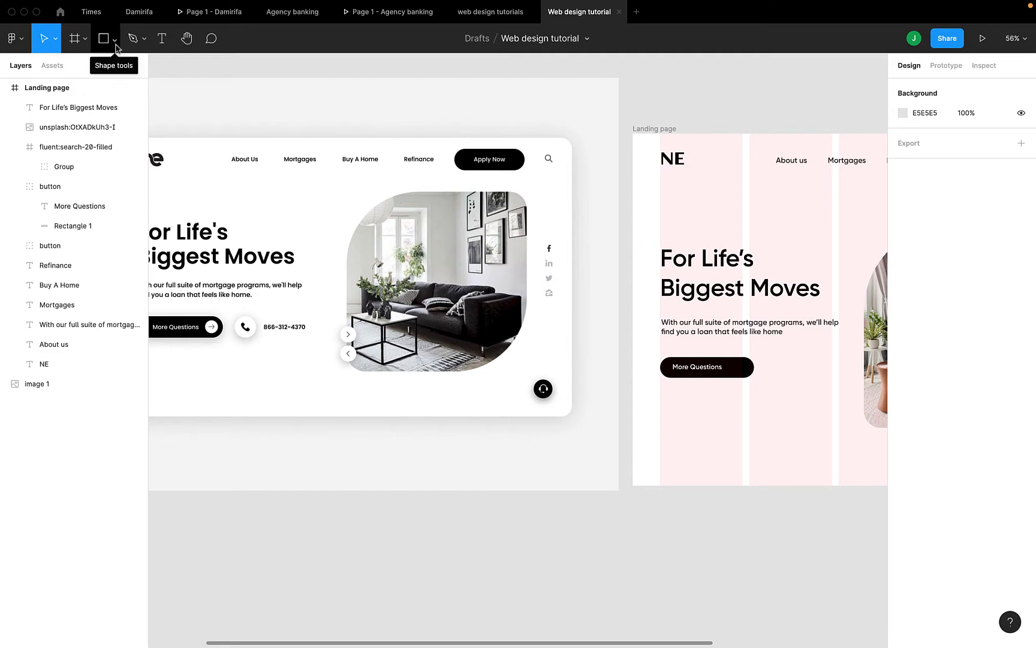
left_click(114, 39)
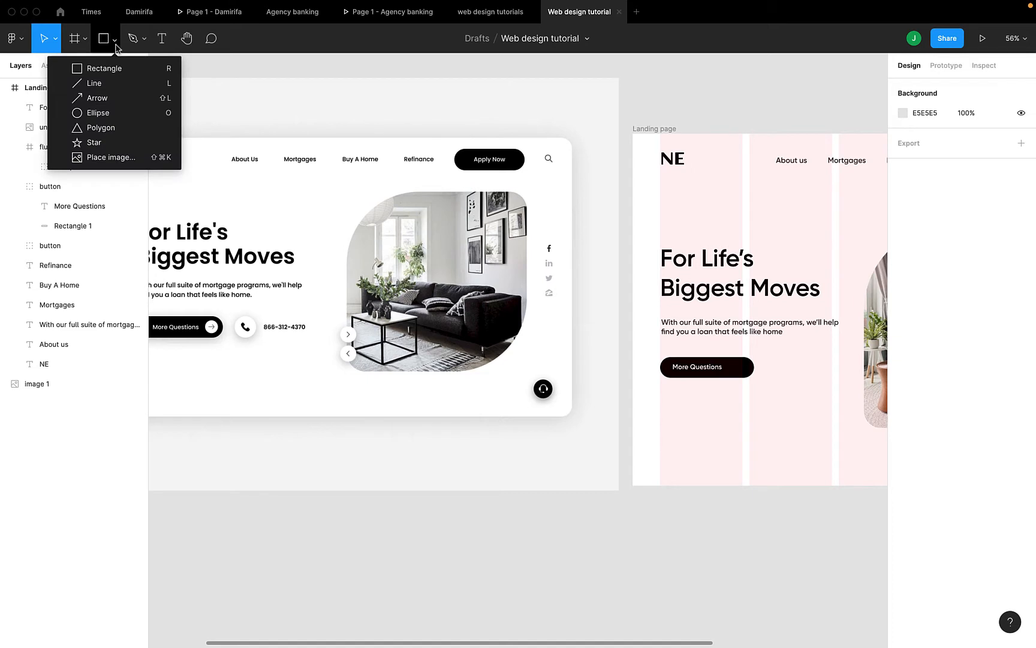
left_click(107, 113)
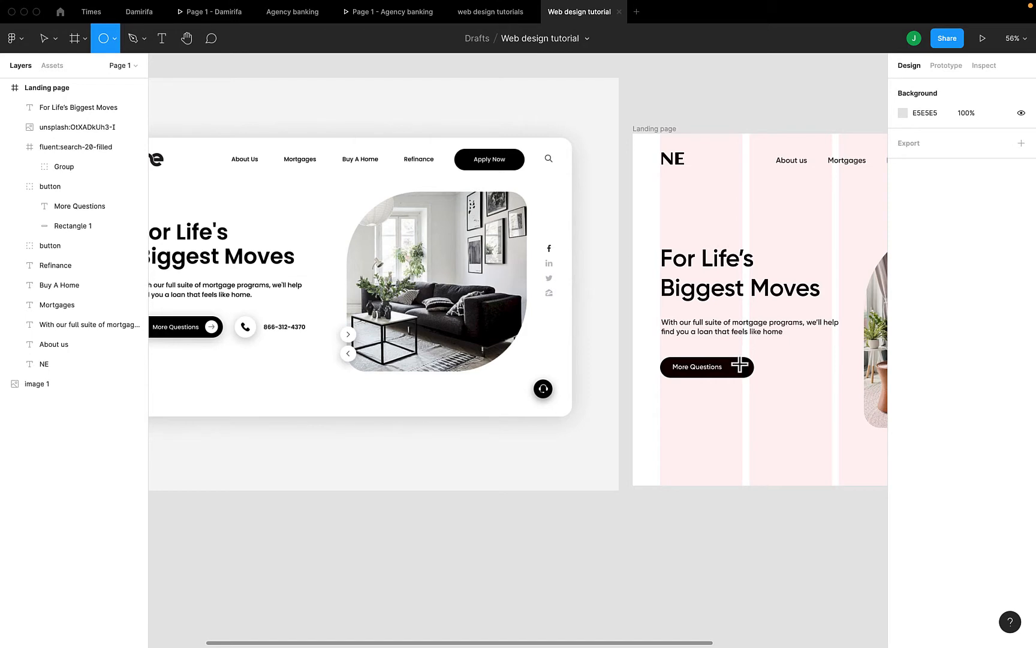
scroll(739, 366, "up", 3)
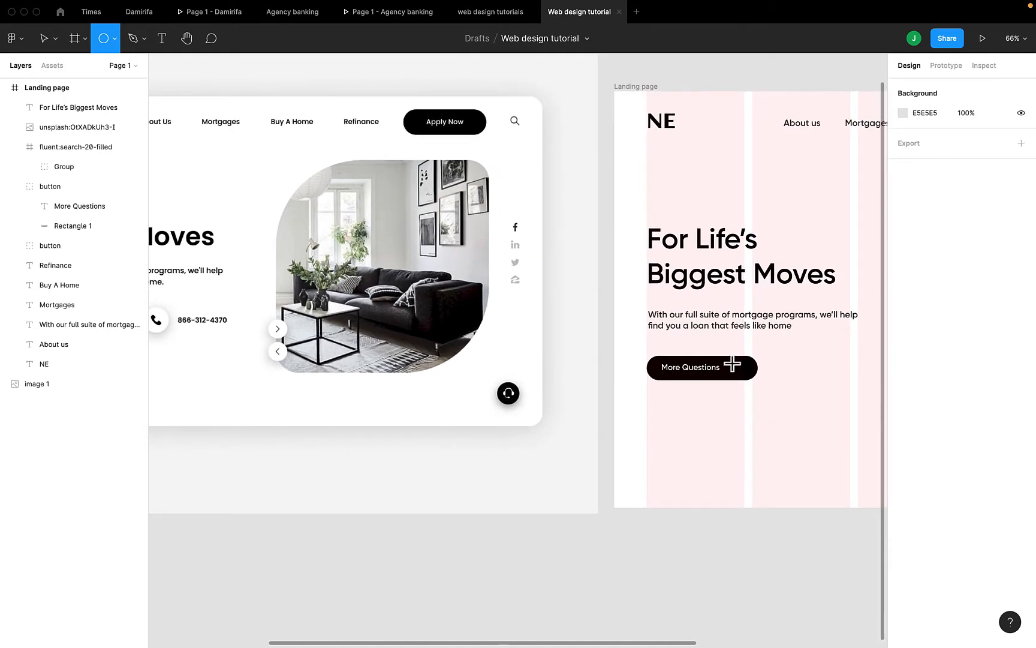
mouse_move(730, 360)
left_mouse_down()
mouse_move(752, 381)
mouse_move(749, 367)
mouse_move(743, 375)
left_mouse_up()
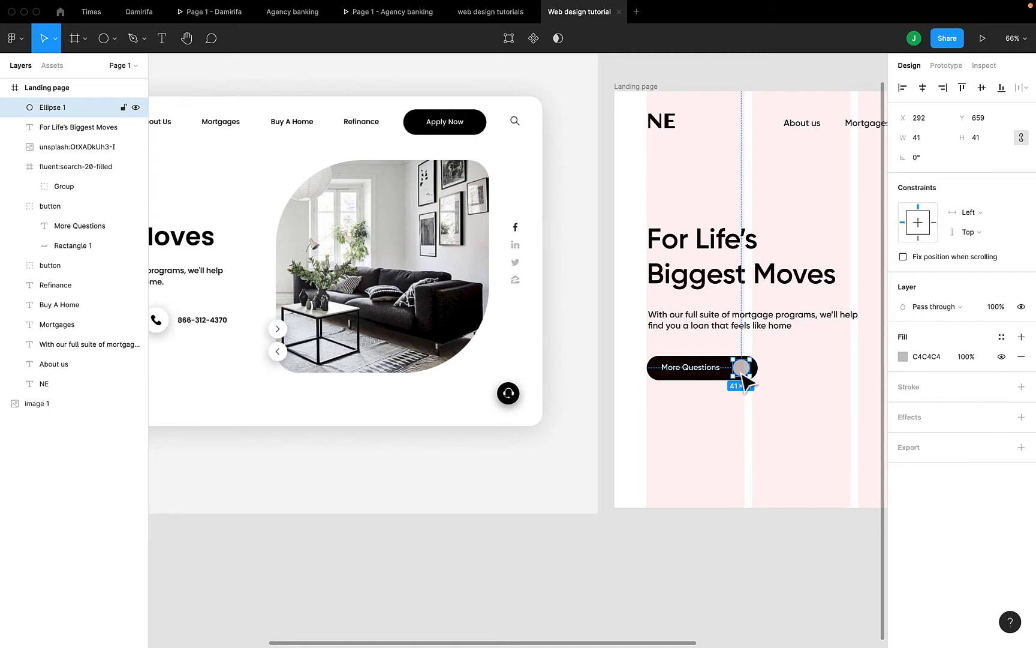
Set the circle's fill to white FFFFFF
left_click(909, 359)
left_click(903, 358)
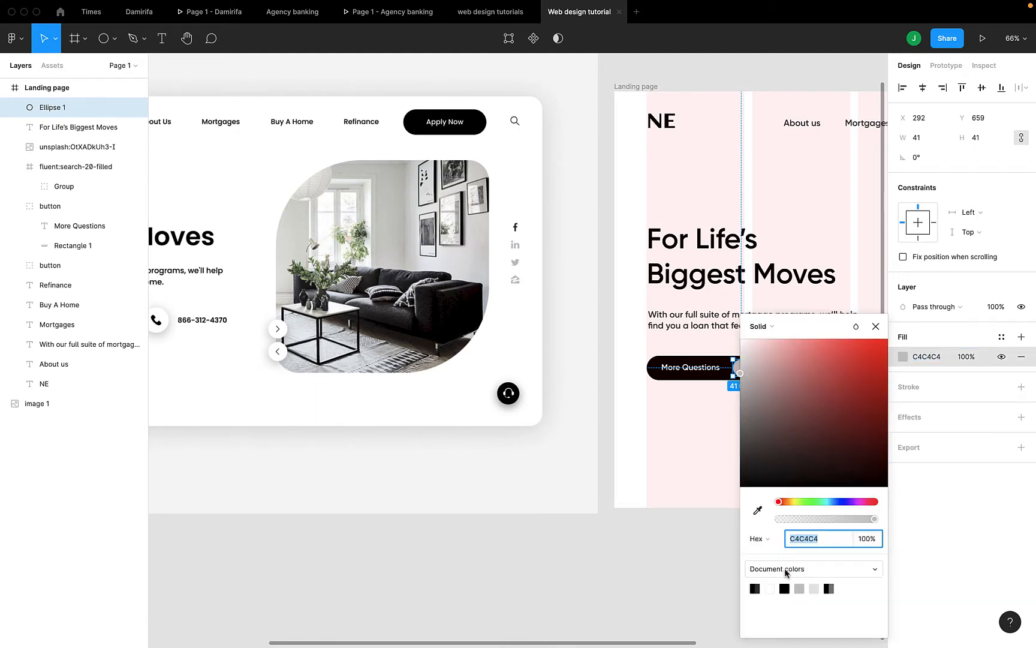
left_click(771, 589)
left_click(875, 326)
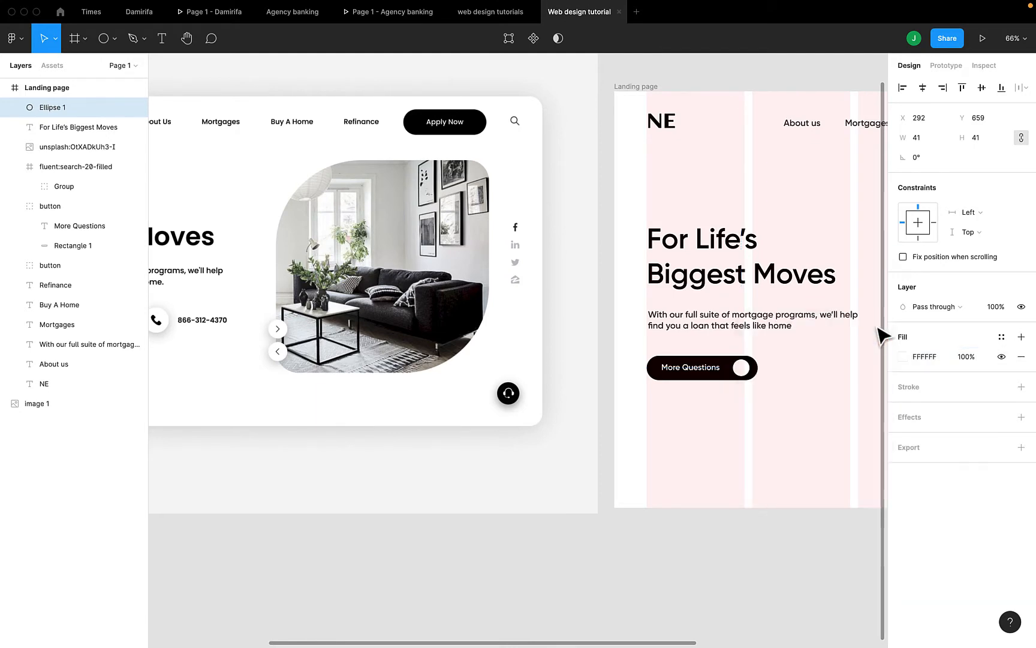
scroll(810, 373, "left", 3)
scroll(806, 373, "down", 3)
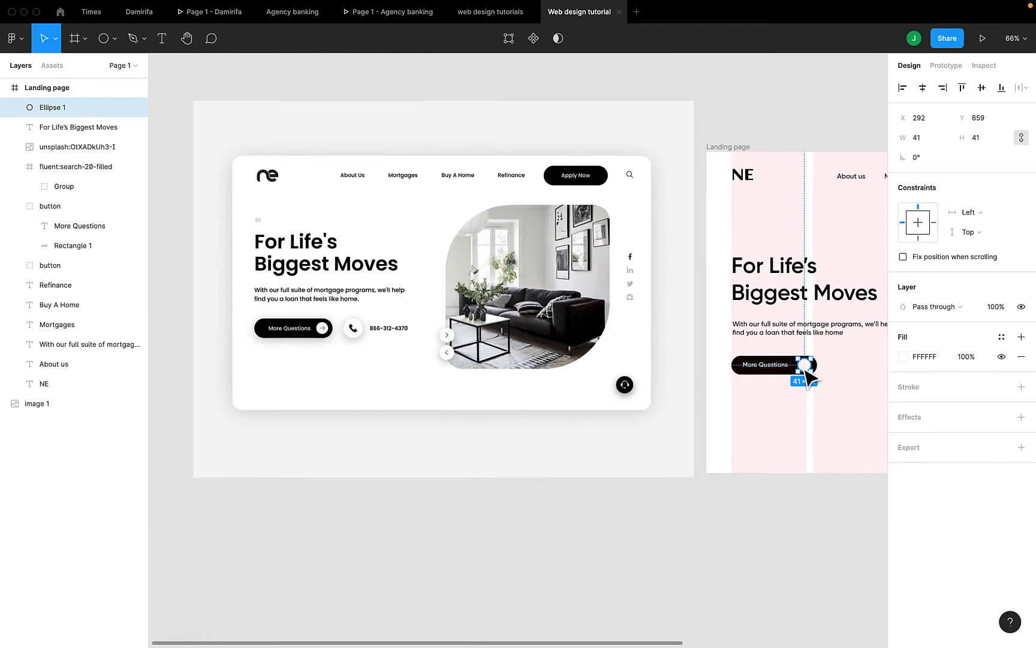
left_click(706, 543)
right_click(706, 536)
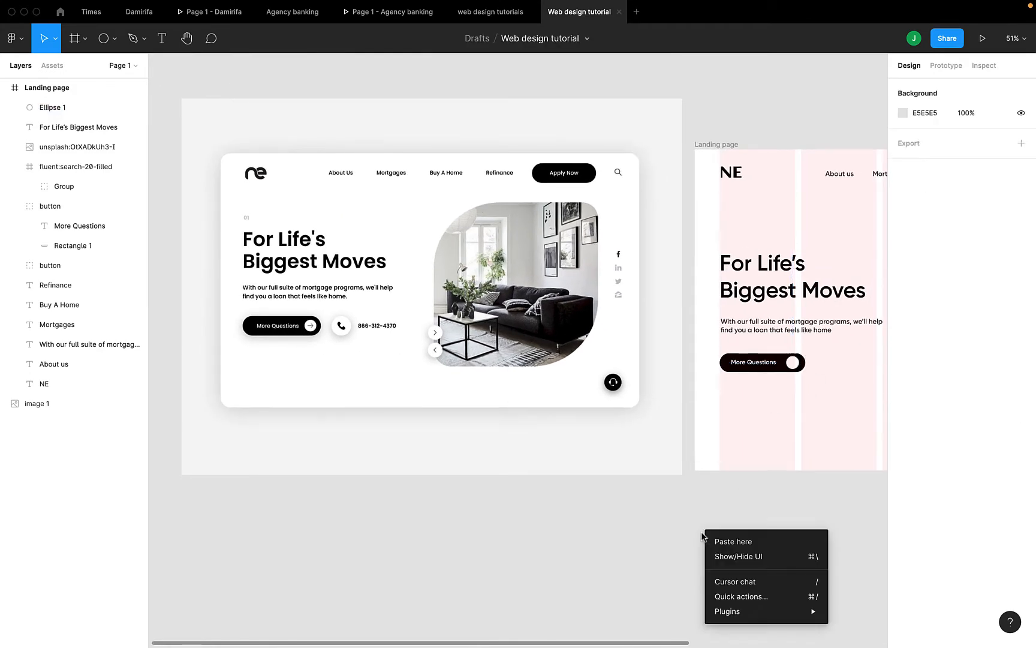
Insert the eva arrow-forward-fill icon from the Iconify plugin via a 'forward' search
mouse_move(730, 610)
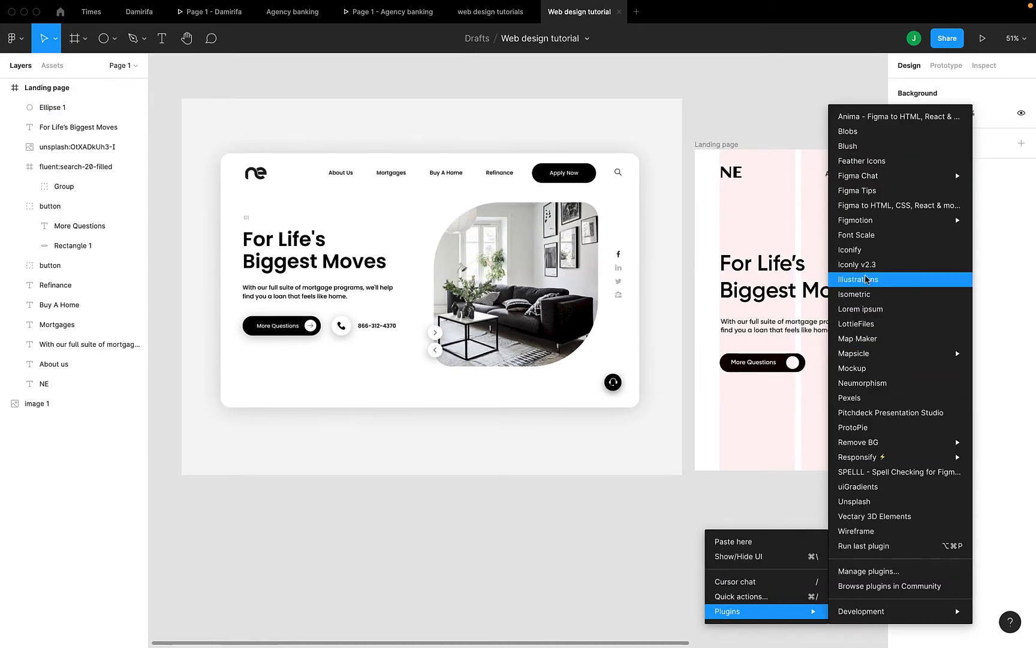
left_click(869, 253)
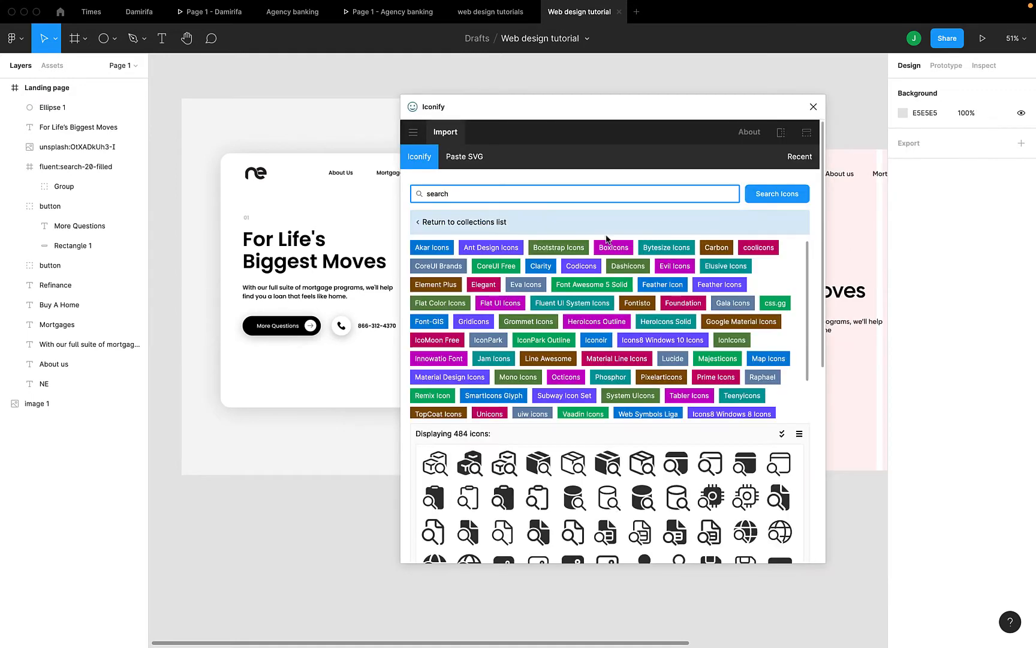
type("forward")
key("Return")
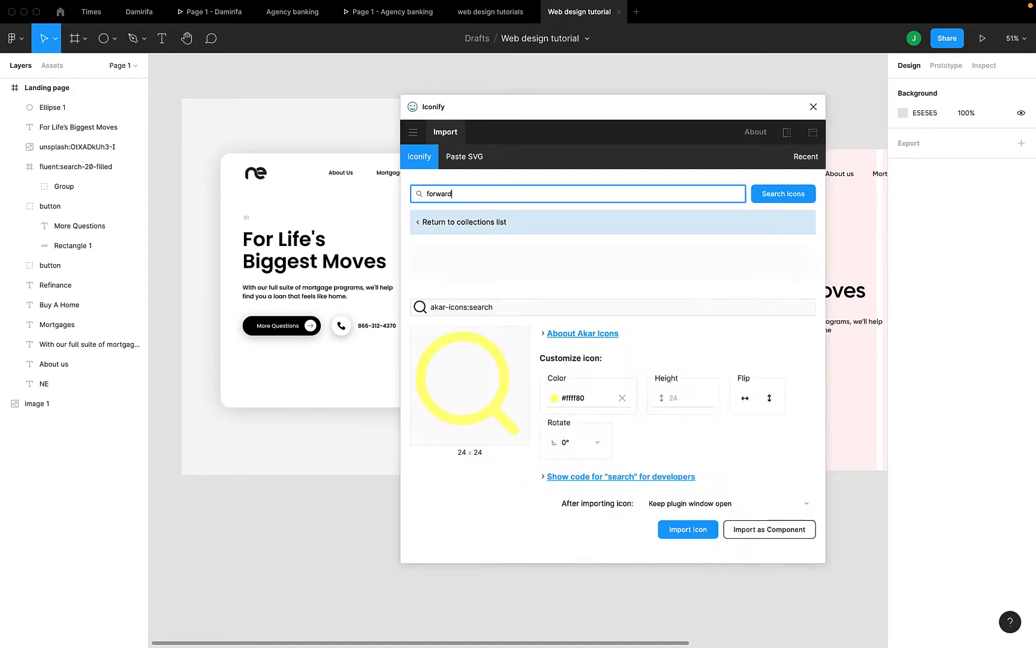
scroll(538, 382, "down", 1)
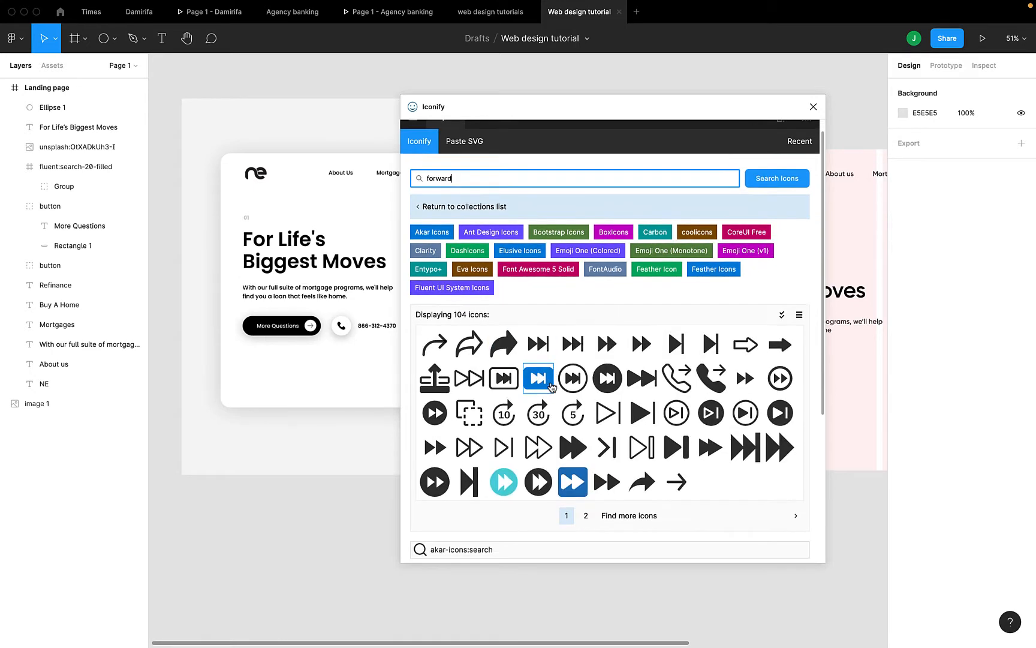
left_click_drag(686, 481, 749, 492)
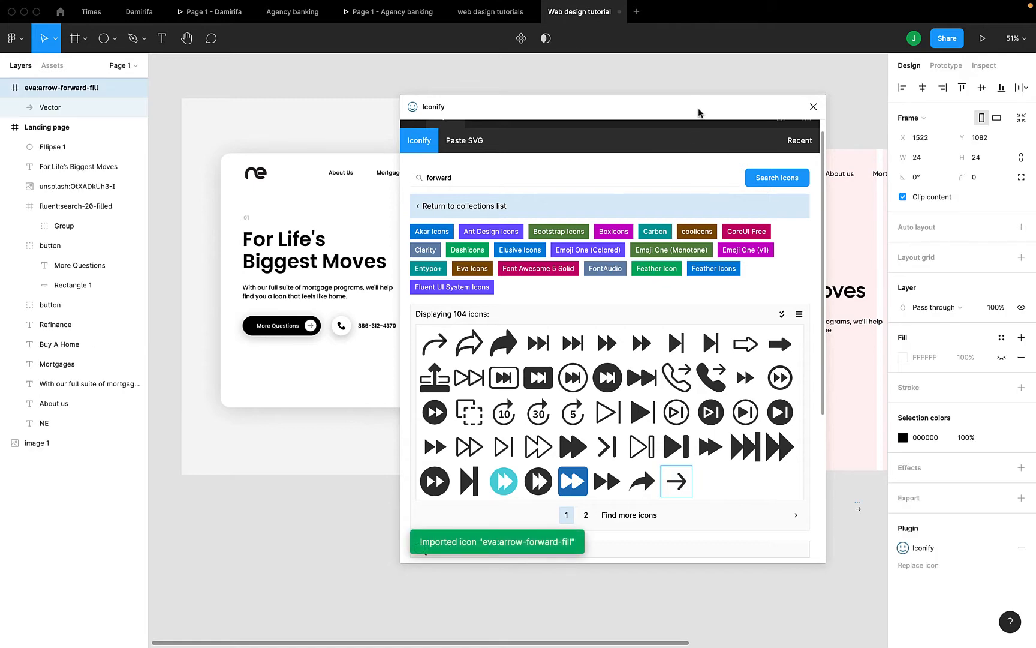
left_click_drag(705, 109, 631, 142)
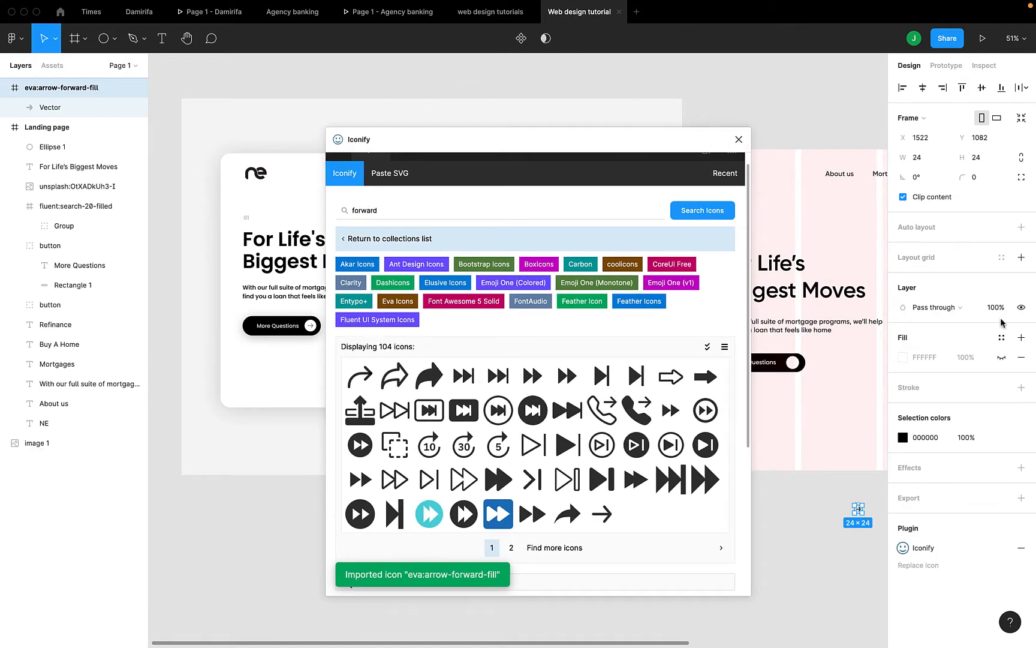
left_click(737, 139)
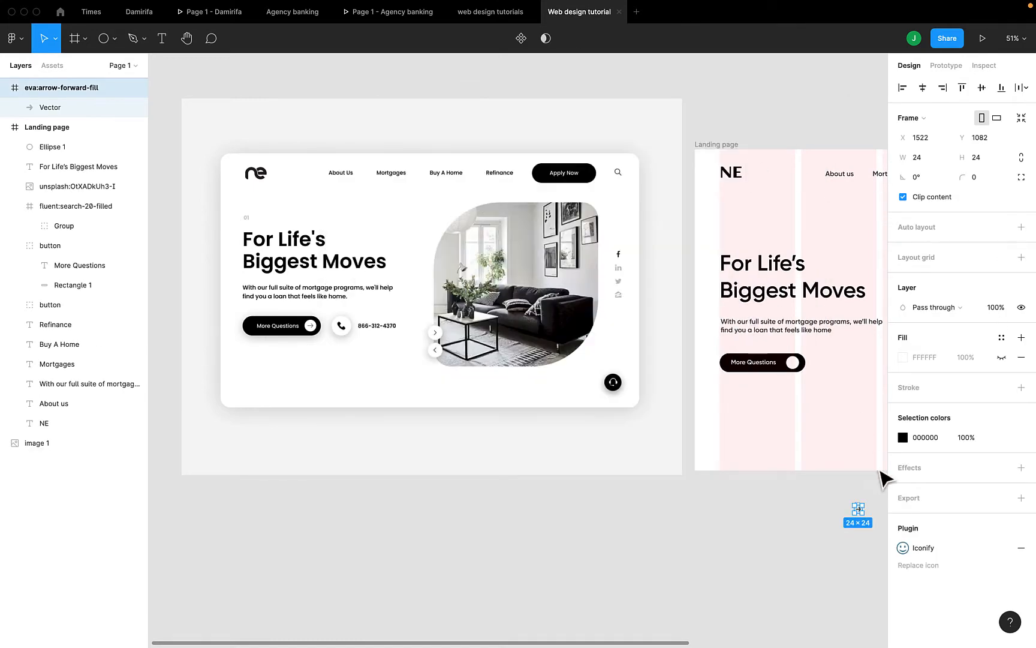
Place the arrow inside the white circle, resize it to 26×26 and centre it
left_click_drag(858, 513, 797, 367)
scroll(797, 367, "up", 10)
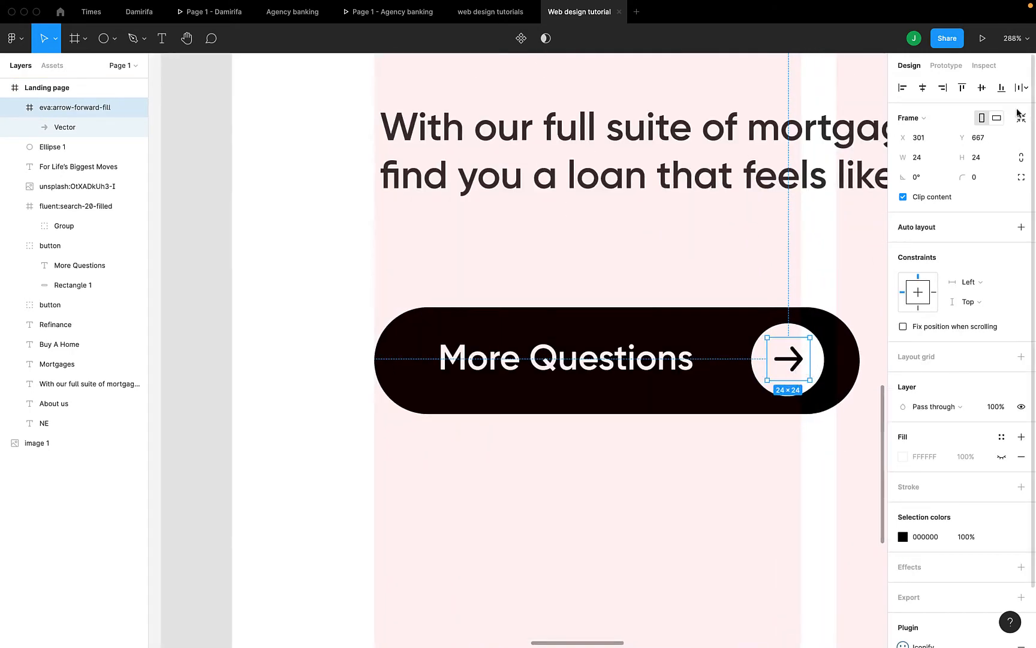
left_click(981, 157)
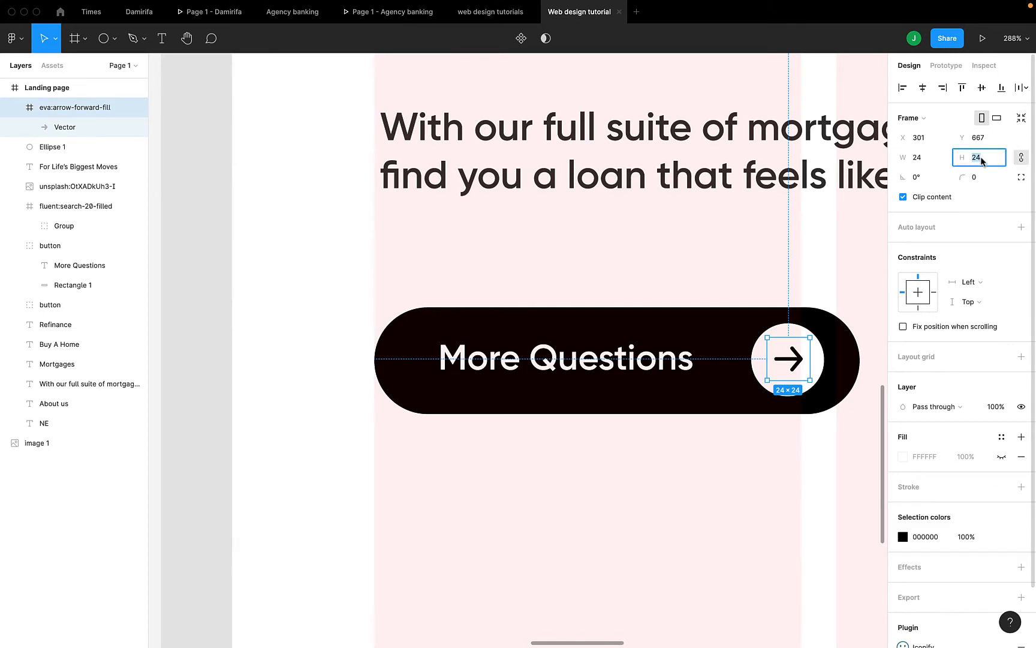
type("26")
key("Return")
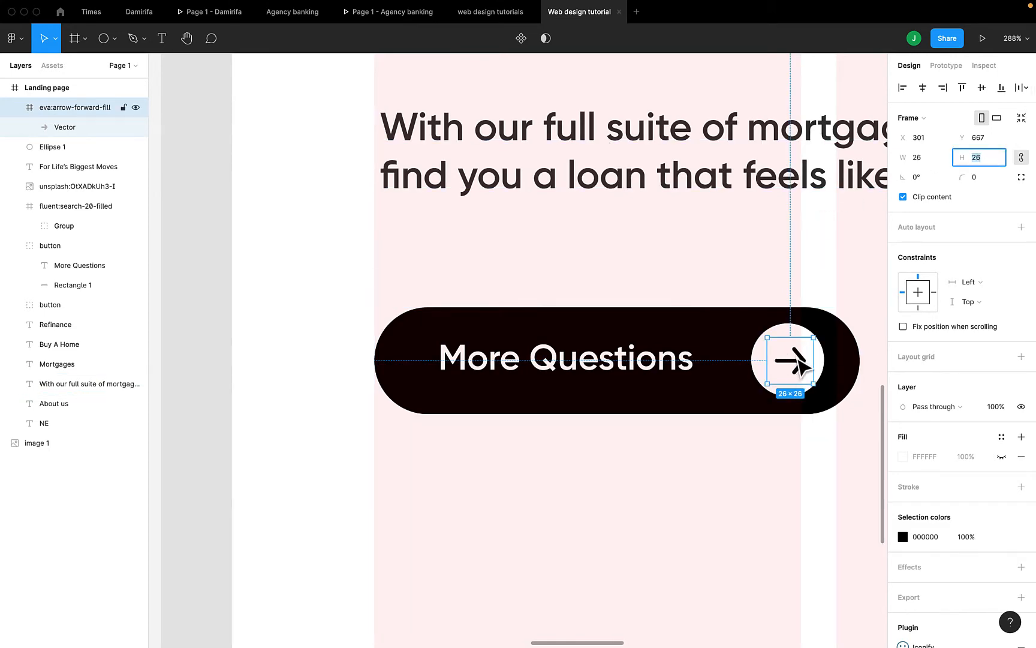
left_click_drag(799, 360, 794, 359)
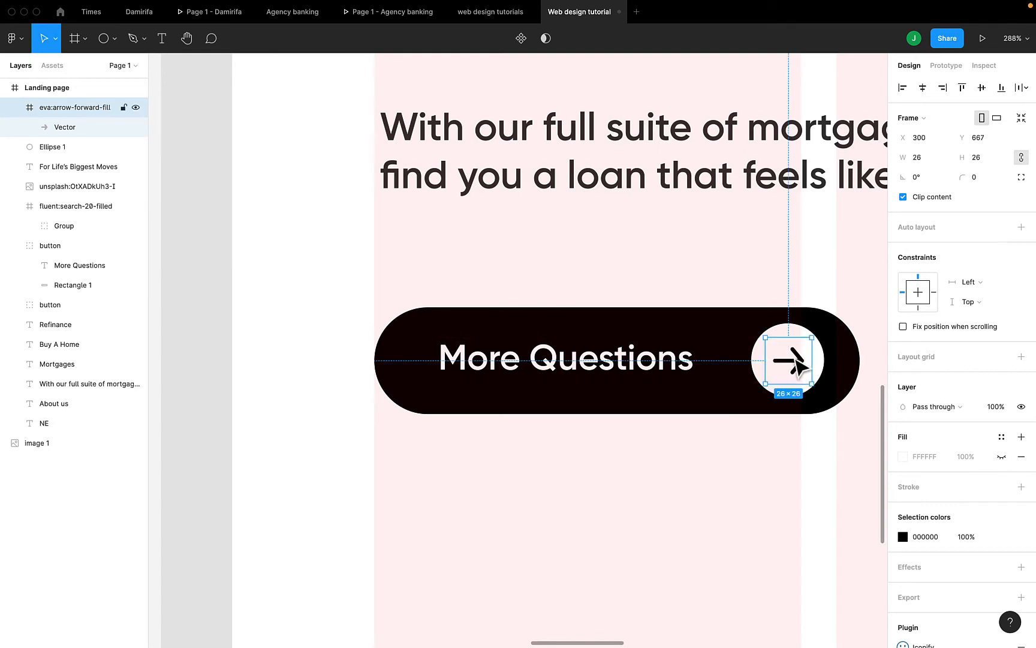
Group the arrow icon with its white circle
left_click(762, 363, "shift")
key("super+g")
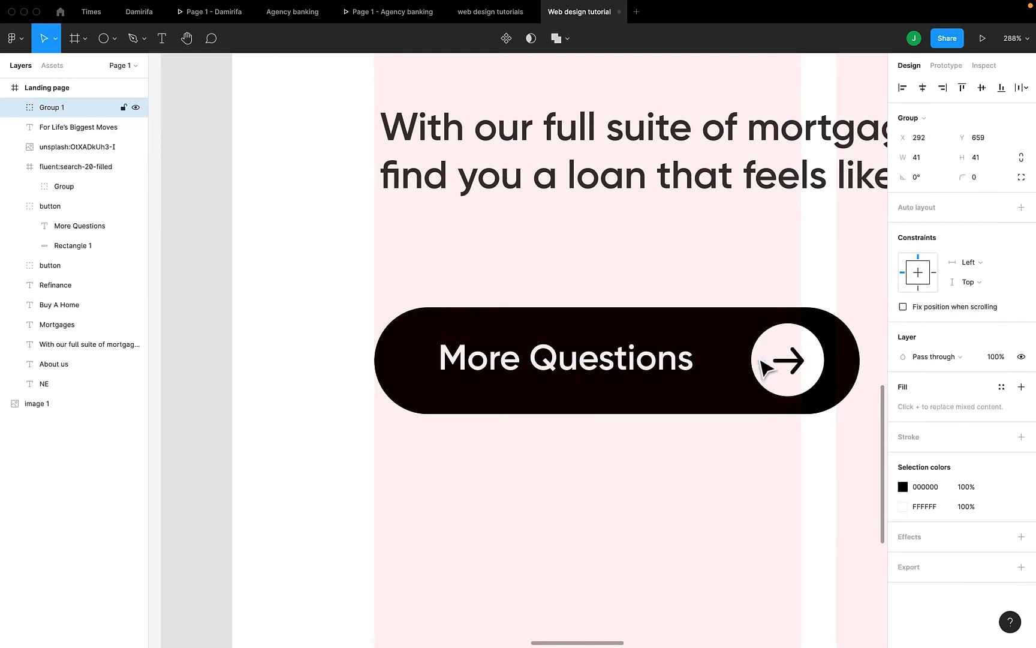
scroll(762, 363, "down", 5)
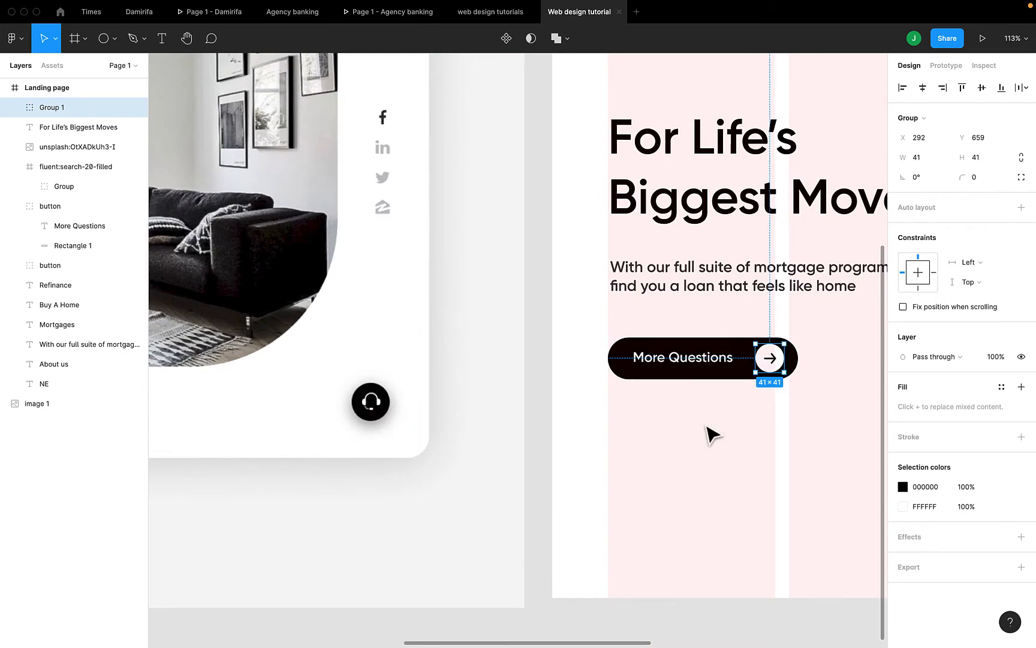
scroll(712, 434, "down", 3)
scroll(708, 429, "down", 2)
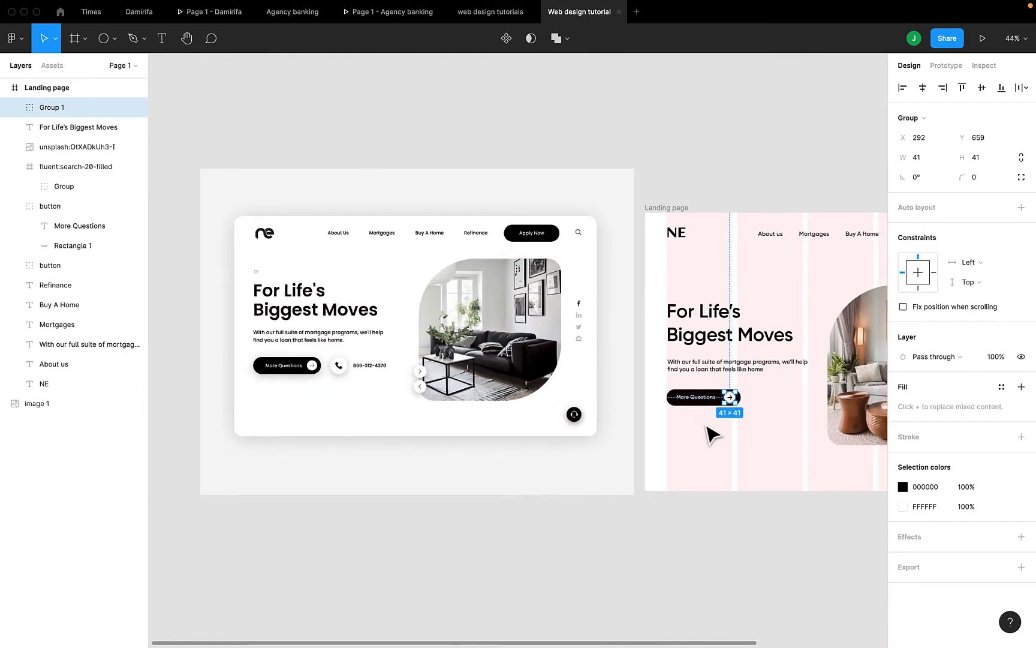
scroll(710, 430, "up", 3)
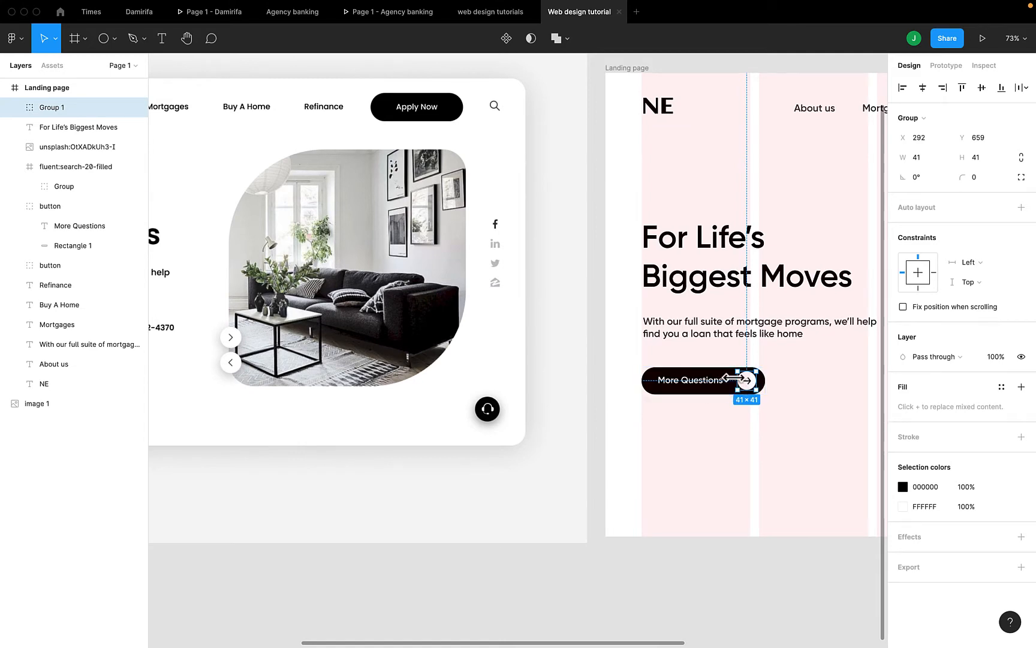
Ungroup the original More Questions button group
left_click(701, 382, "shift")
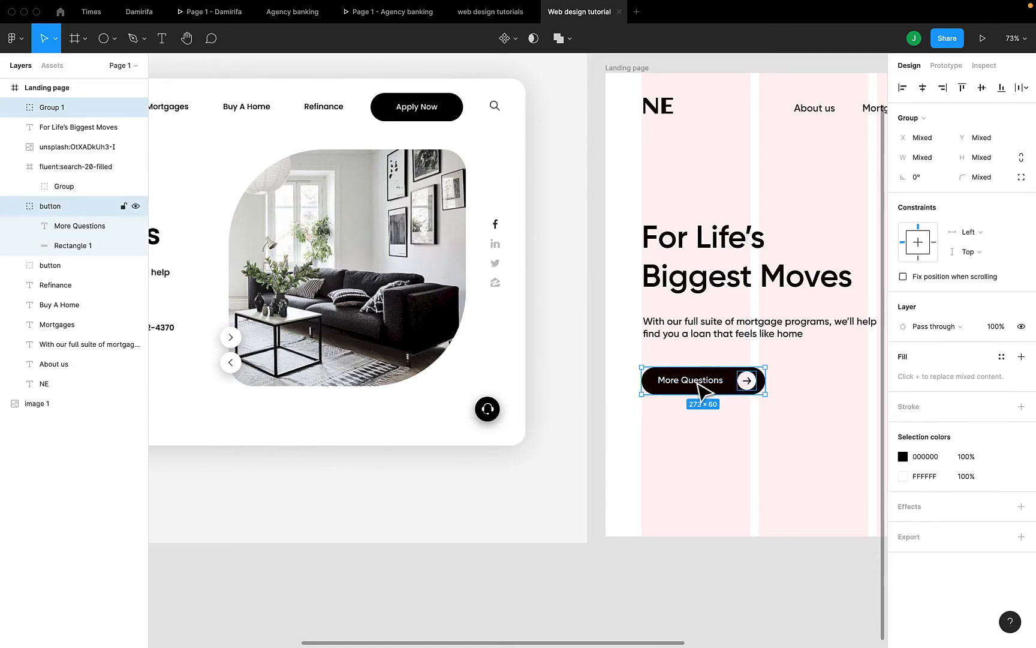
left_click(719, 383)
right_click(714, 379)
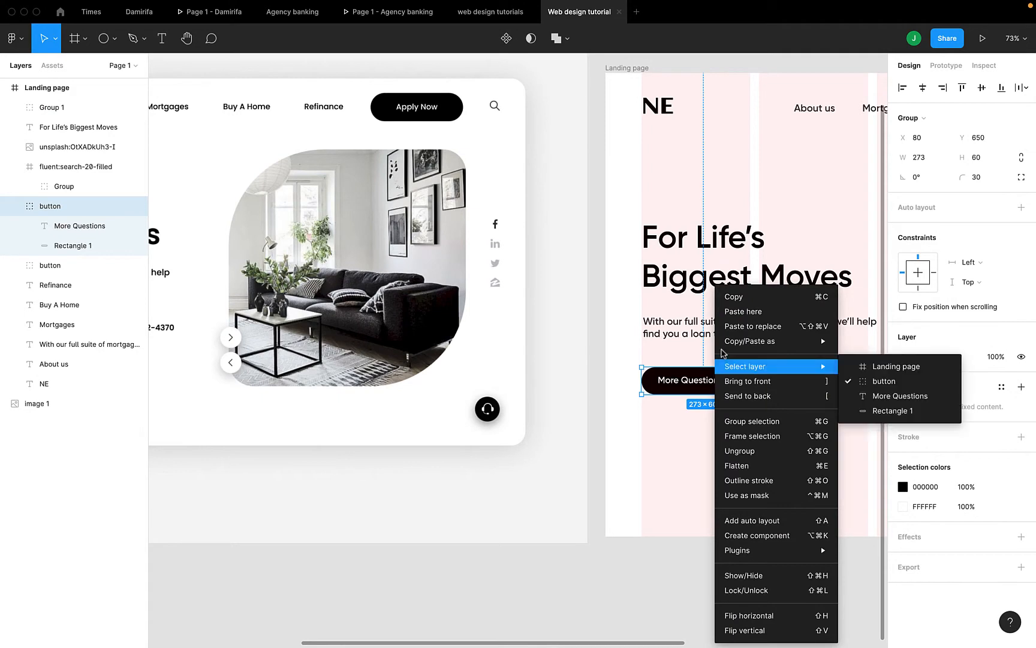
left_click(743, 451)
left_click(745, 431)
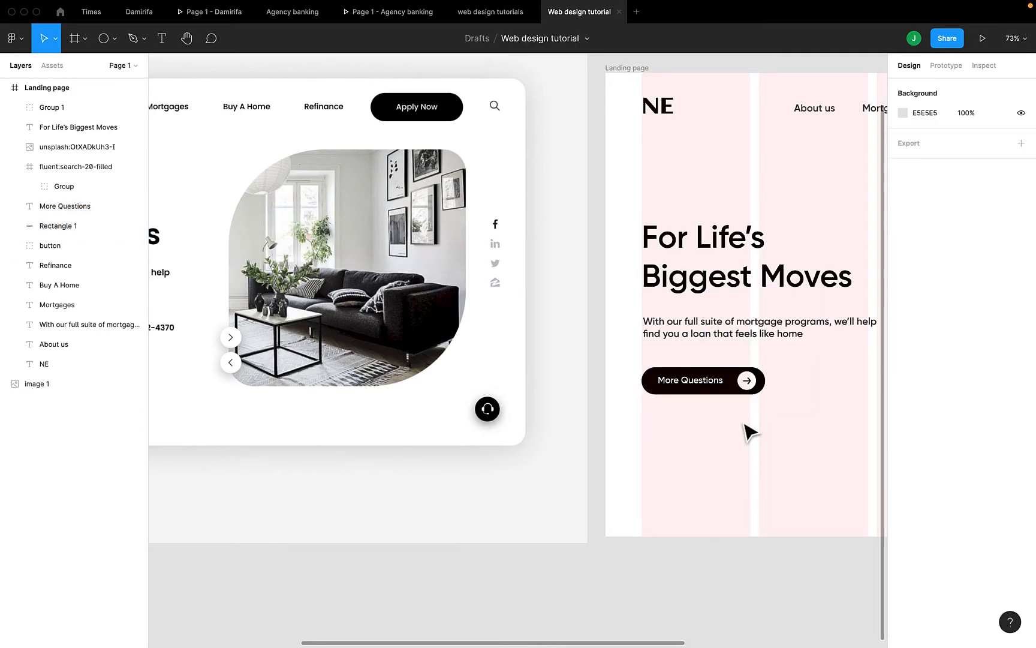
Group the label, arrow circle and black pill into one 273×60 button at X 80, Y 650
left_click(710, 388)
left_click(747, 381, "shift")
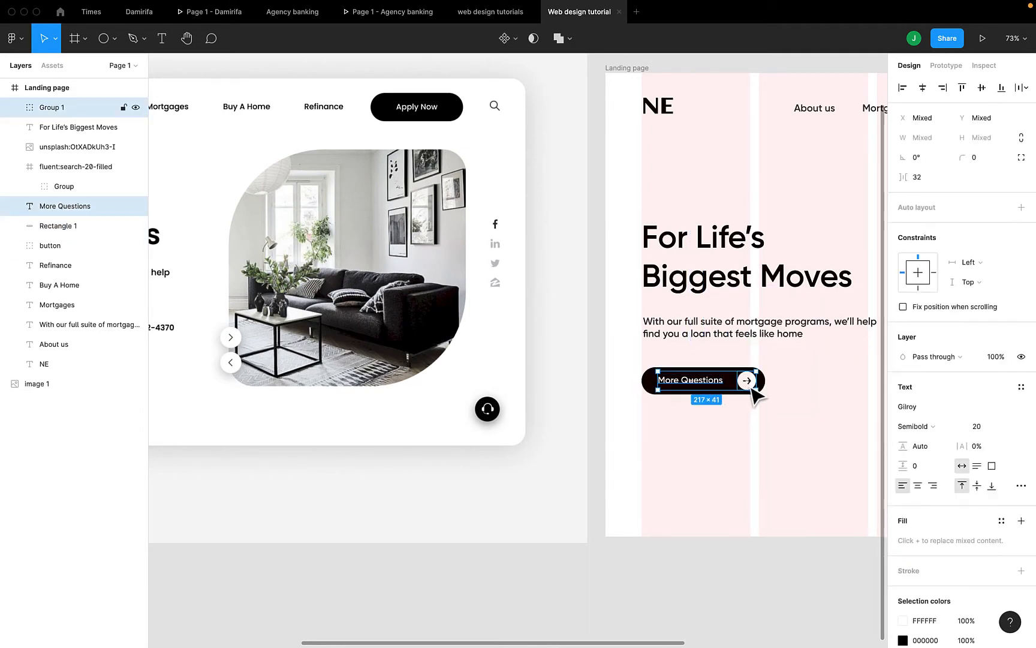
left_click(645, 381, "shift")
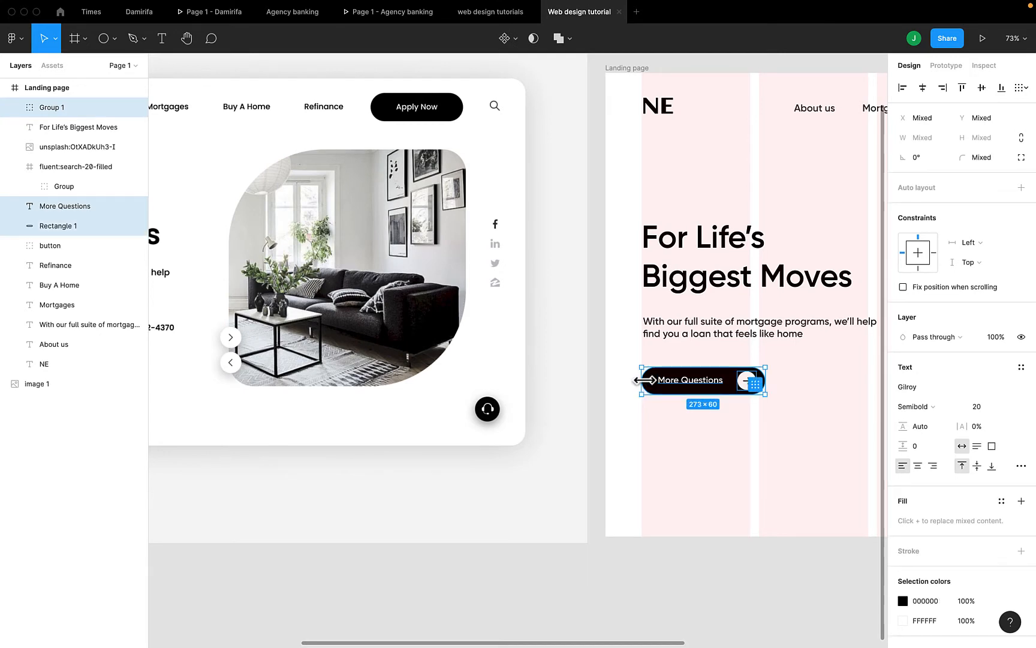
key("super+g")
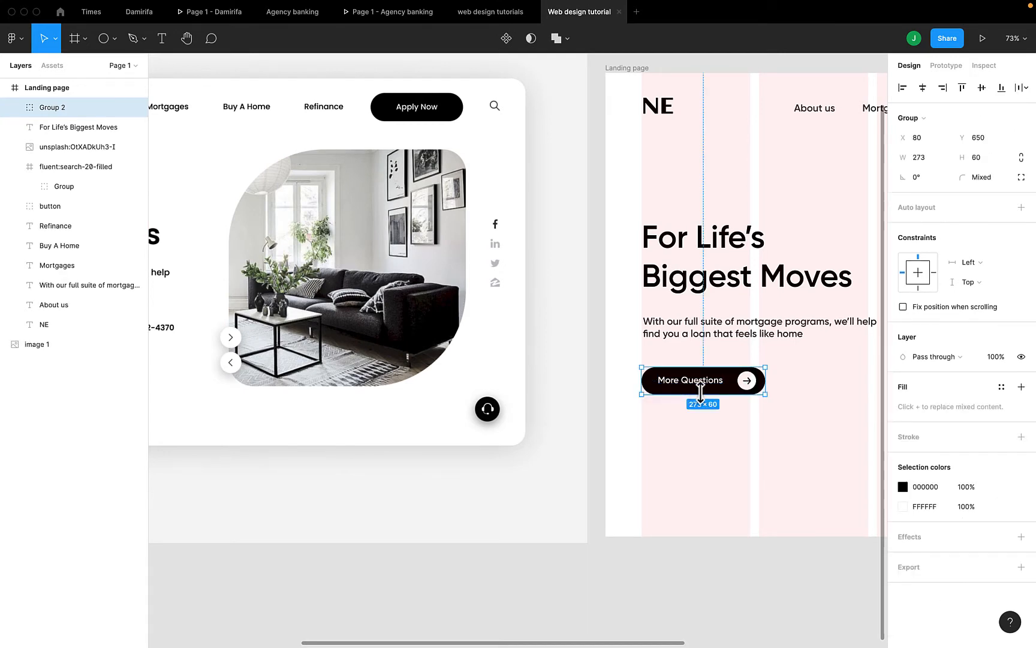
scroll(700, 389, "down", 5)
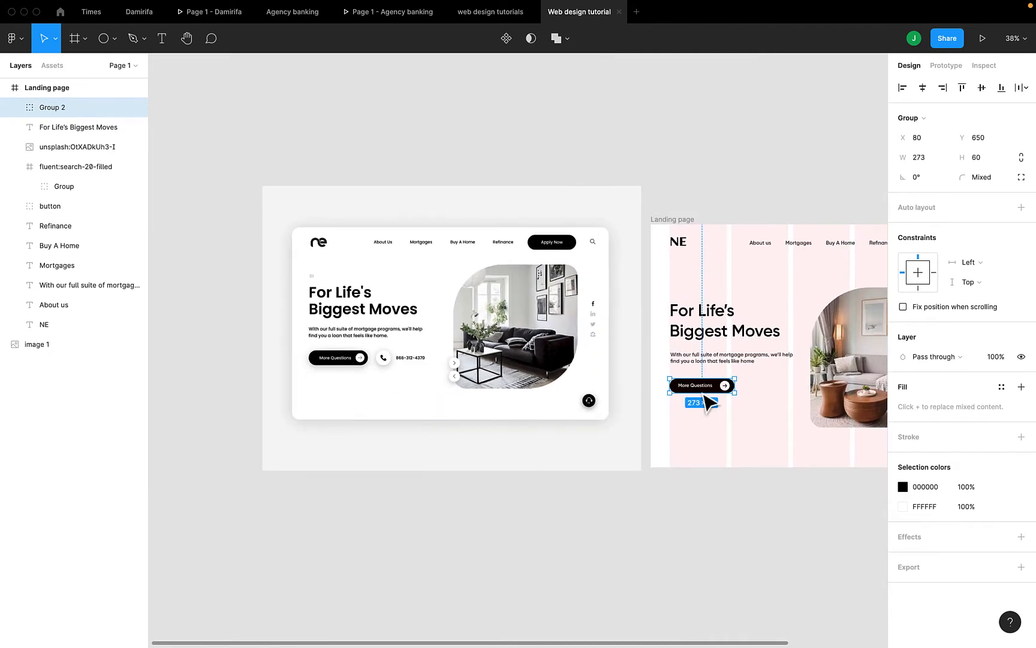
scroll(705, 396, "up", 3)
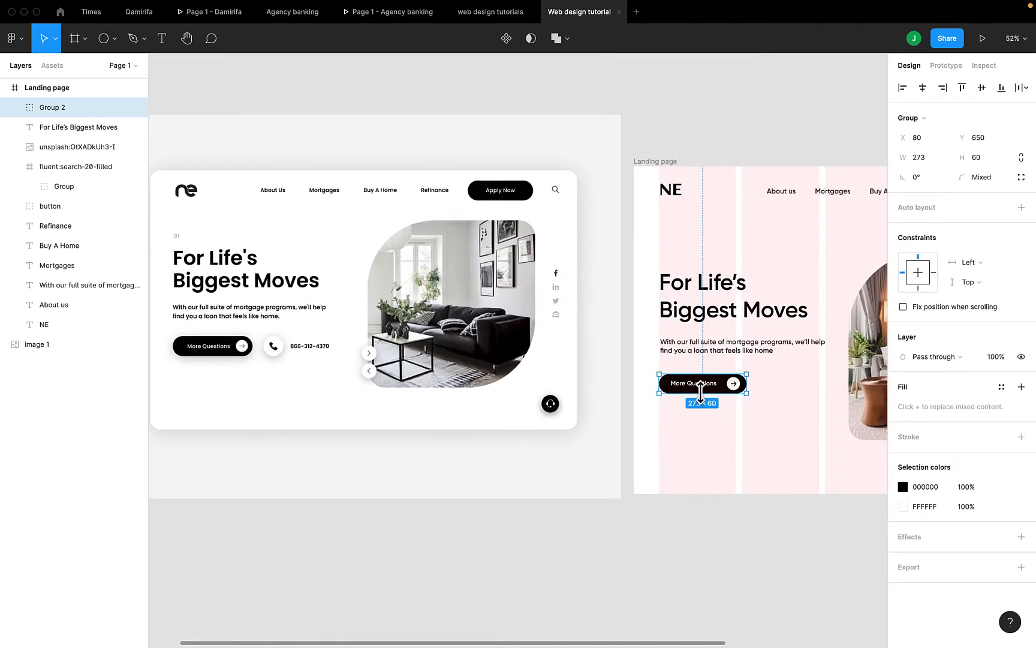
scroll(446, 470, "left", 2)
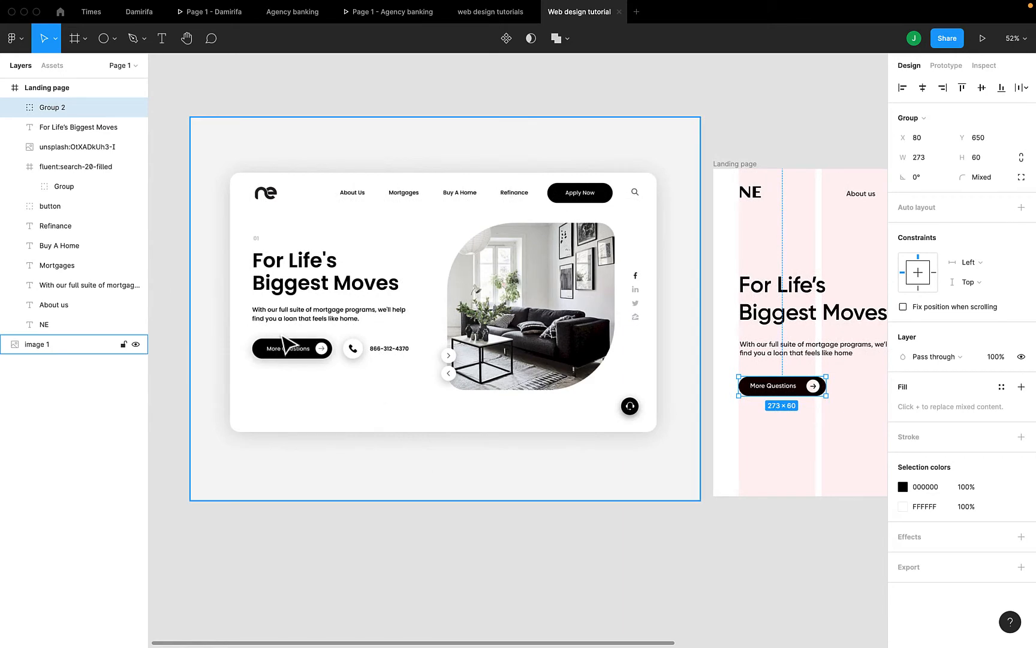
scroll(296, 347, "up", 3)
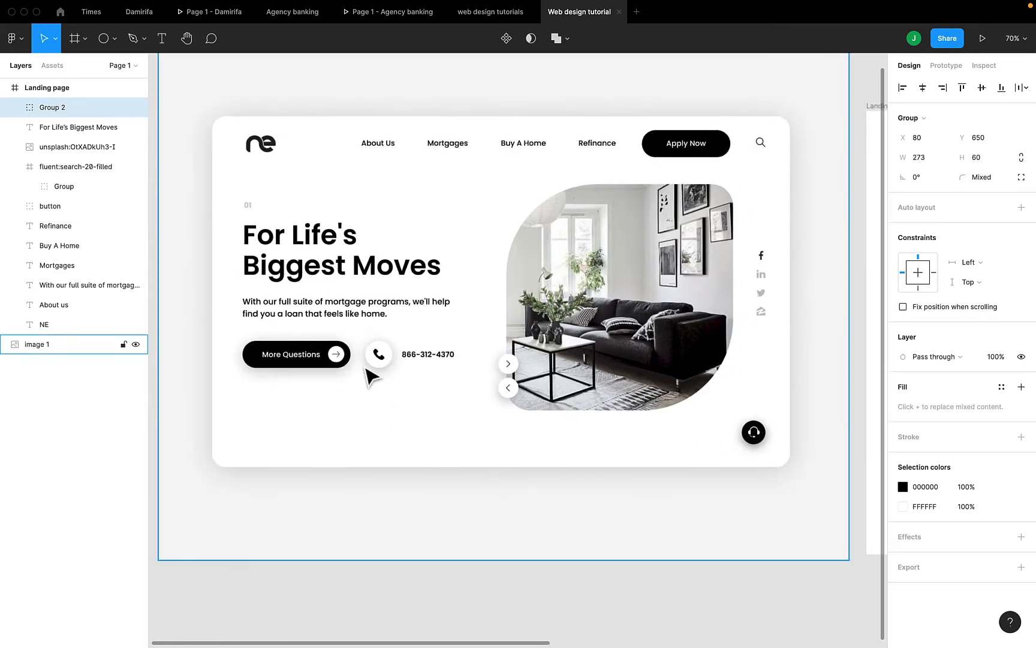
scroll(300, 382, "right", 4)
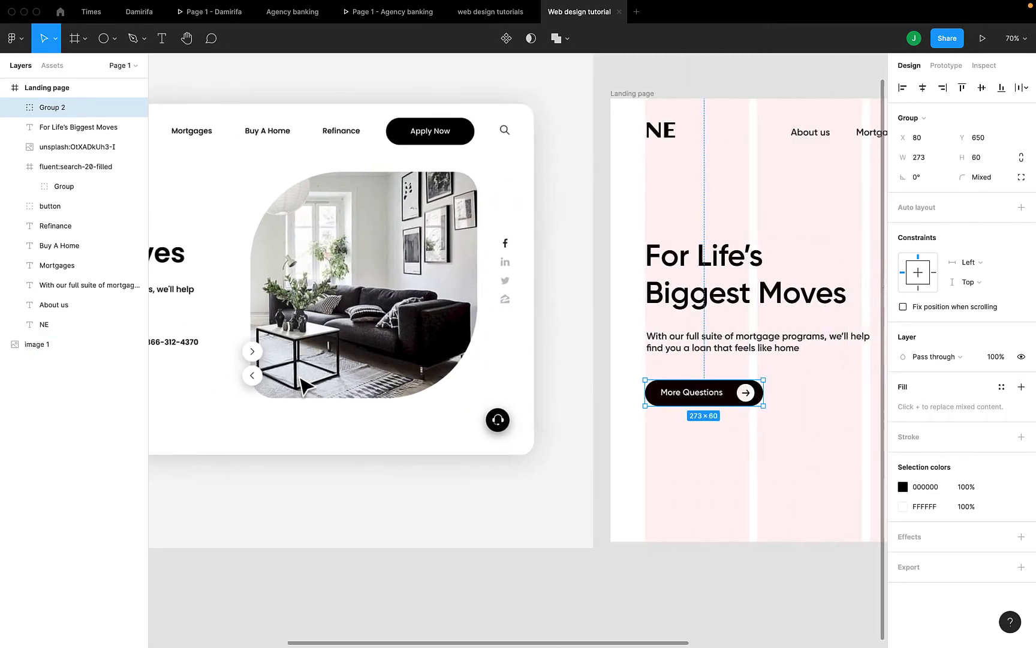
scroll(300, 382, "down", 3)
left_click(601, 427)
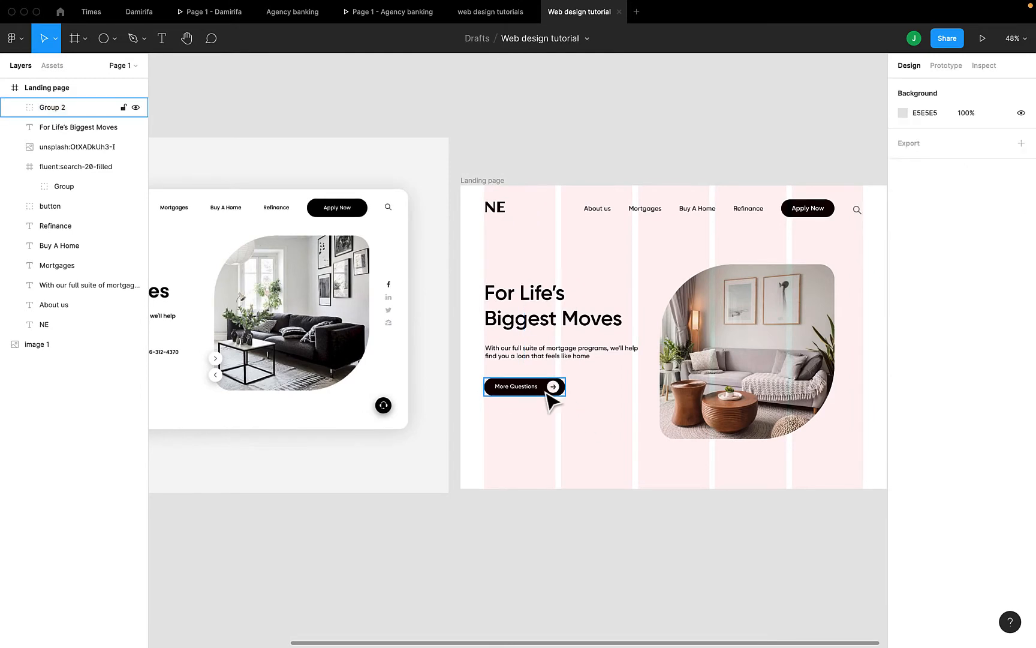
left_click(551, 389)
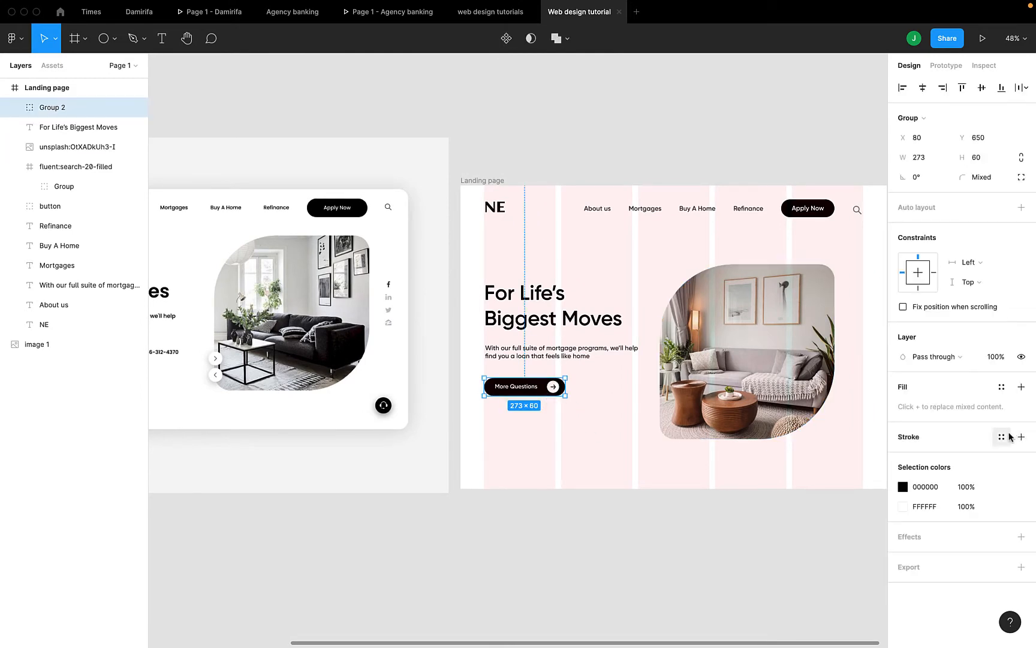
Add a black drop shadow to the More Questions button with 30% opacity and blur 30
left_click(1021, 537)
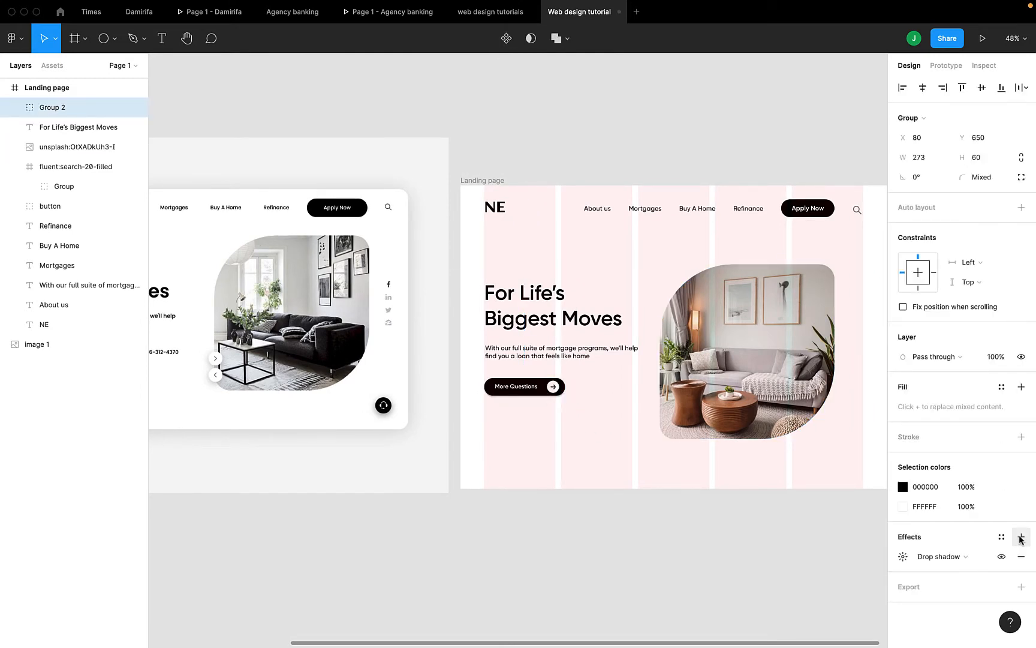
left_click(902, 564)
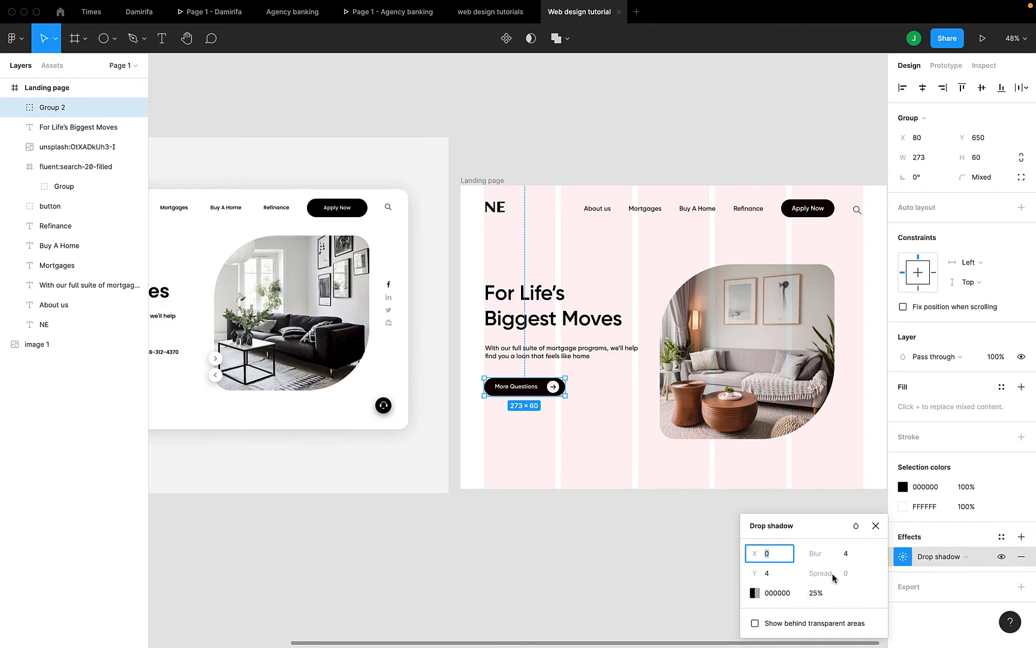
left_click(848, 555)
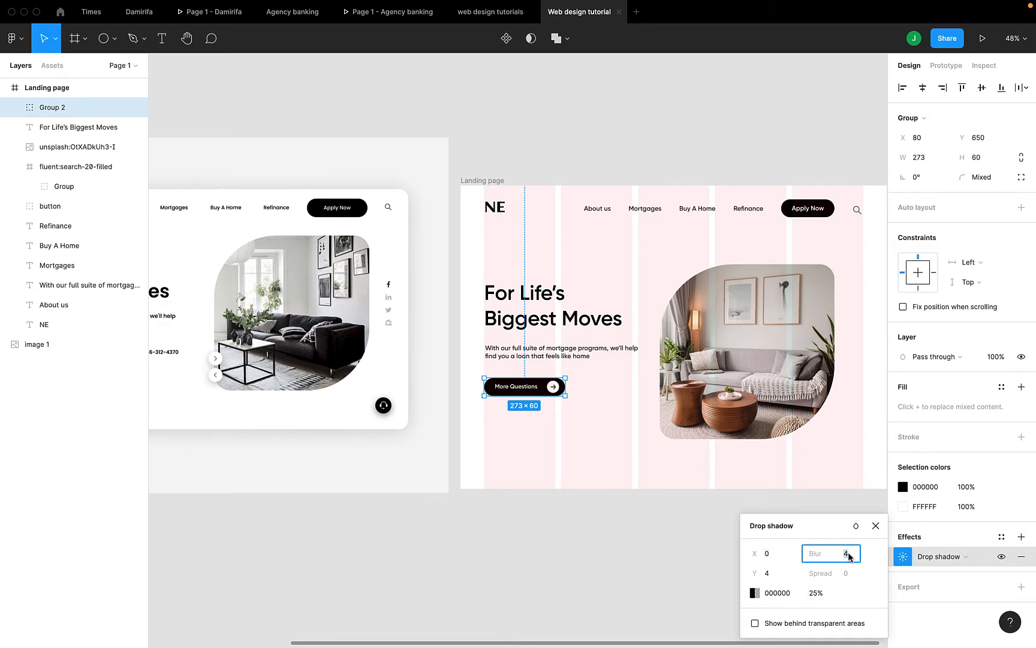
left_click(813, 593)
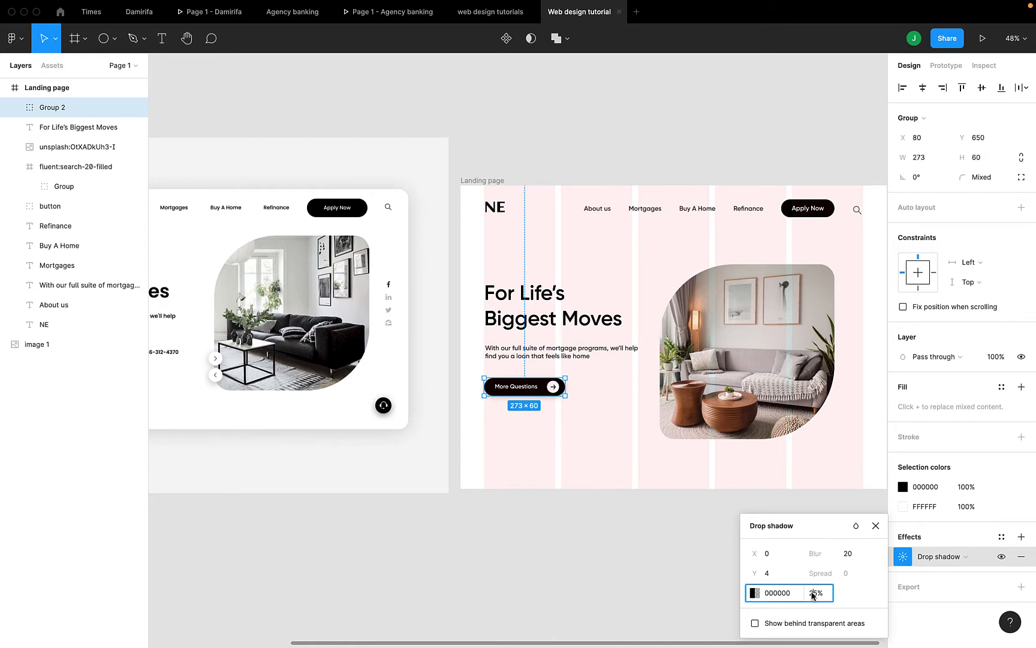
key("Up")
key("Up")
key("Up")
left_click(767, 574)
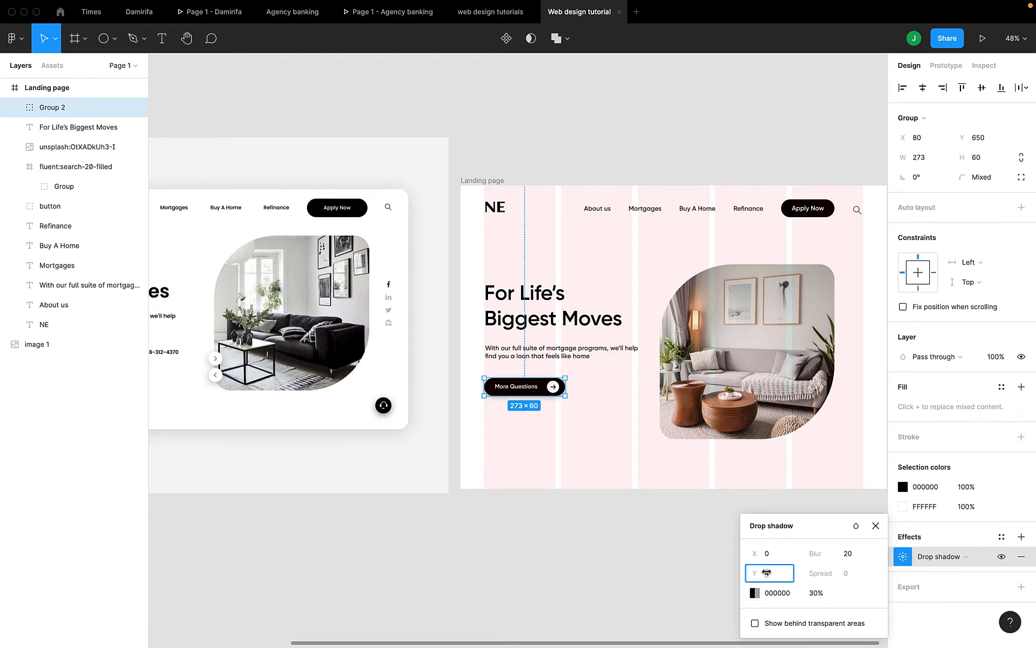
scroll(474, 451, "left", 5)
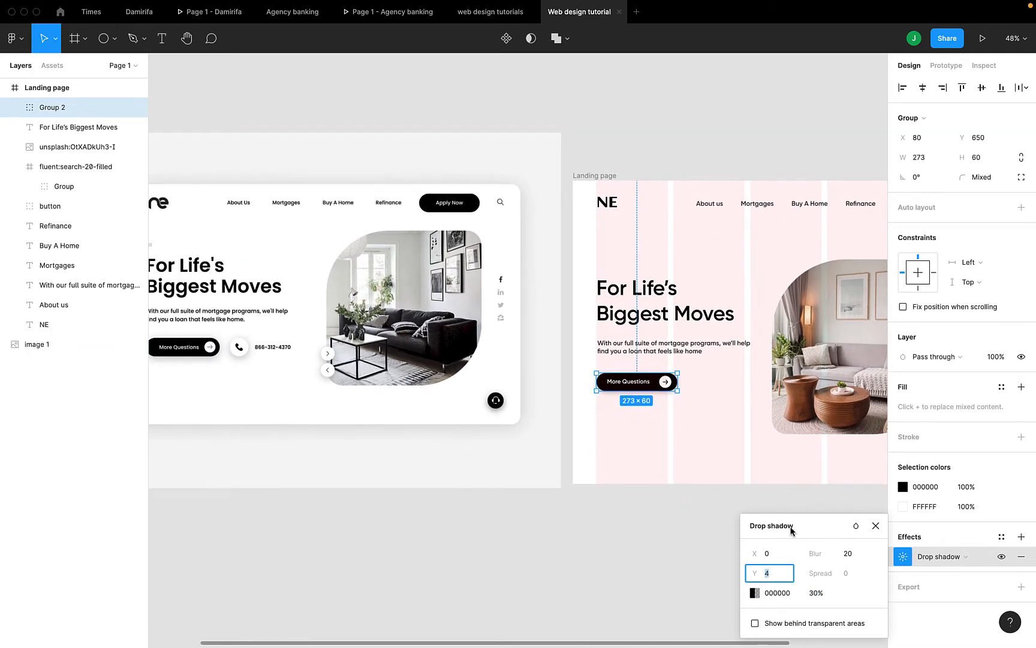
left_click(858, 555)
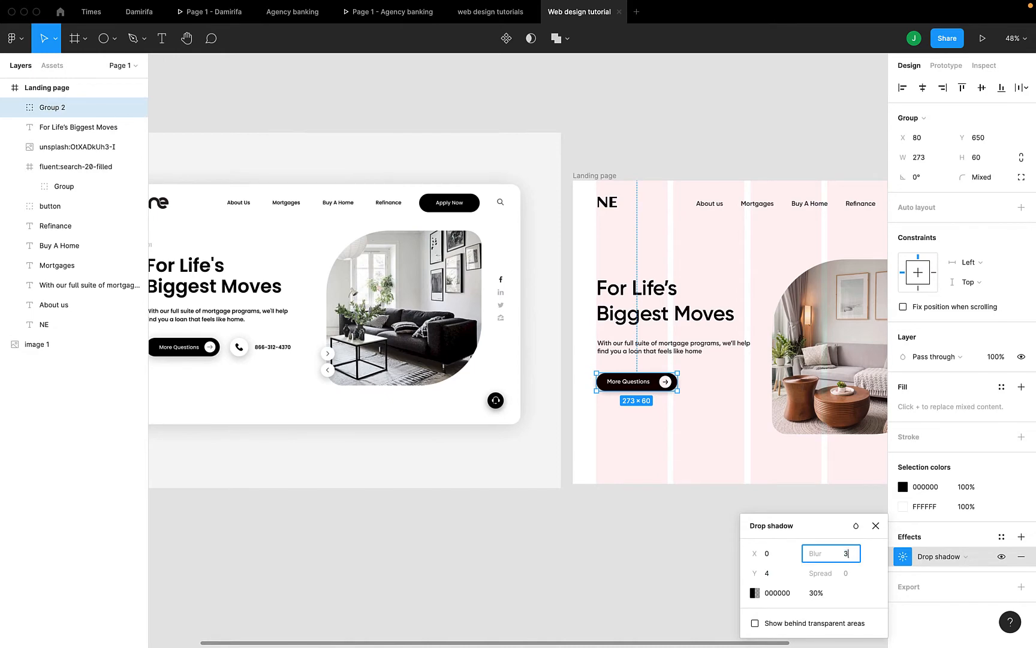
type("30")
key("Return")
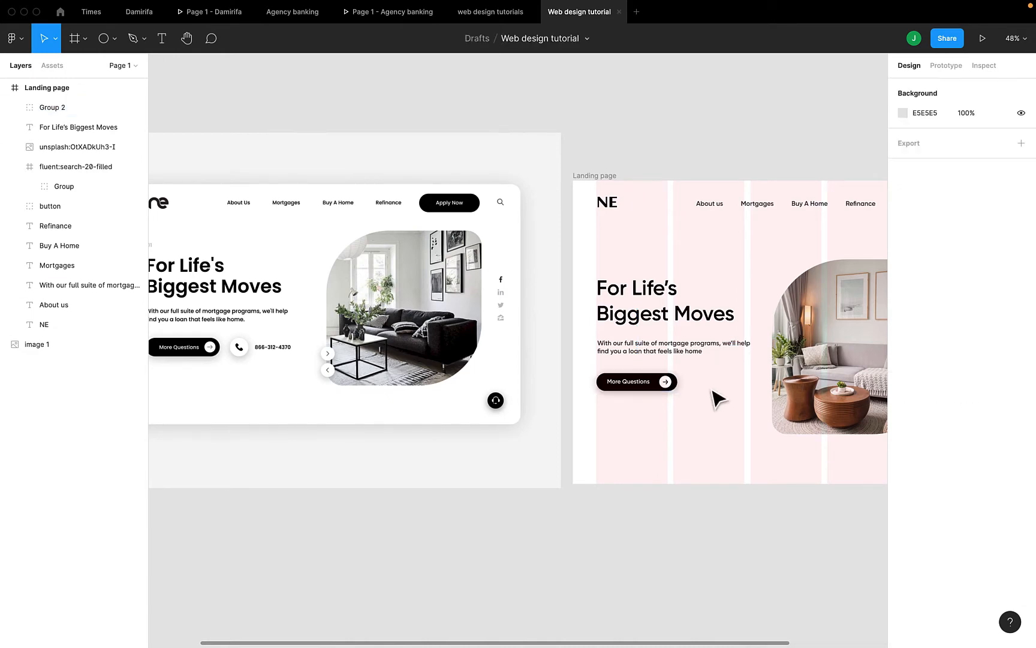
Preview the Landing page frame as a prototype, then return to the Web design tutorial editor
left_click(695, 392)
scroll(648, 386, "up", 5)
scroll(648, 387, "down", 5)
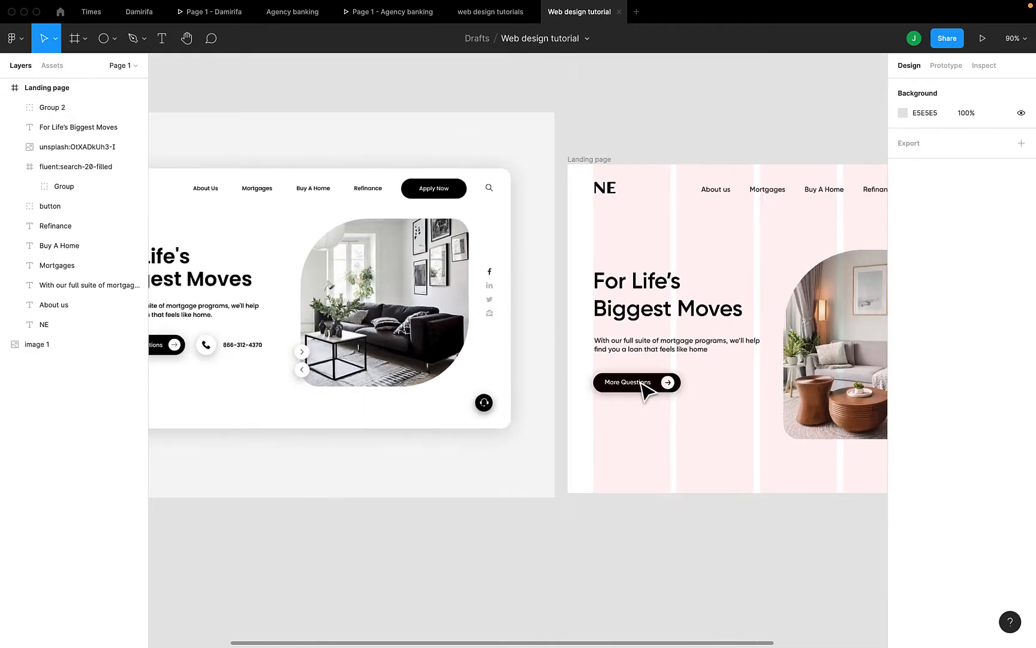
scroll(636, 438, "down", 3)
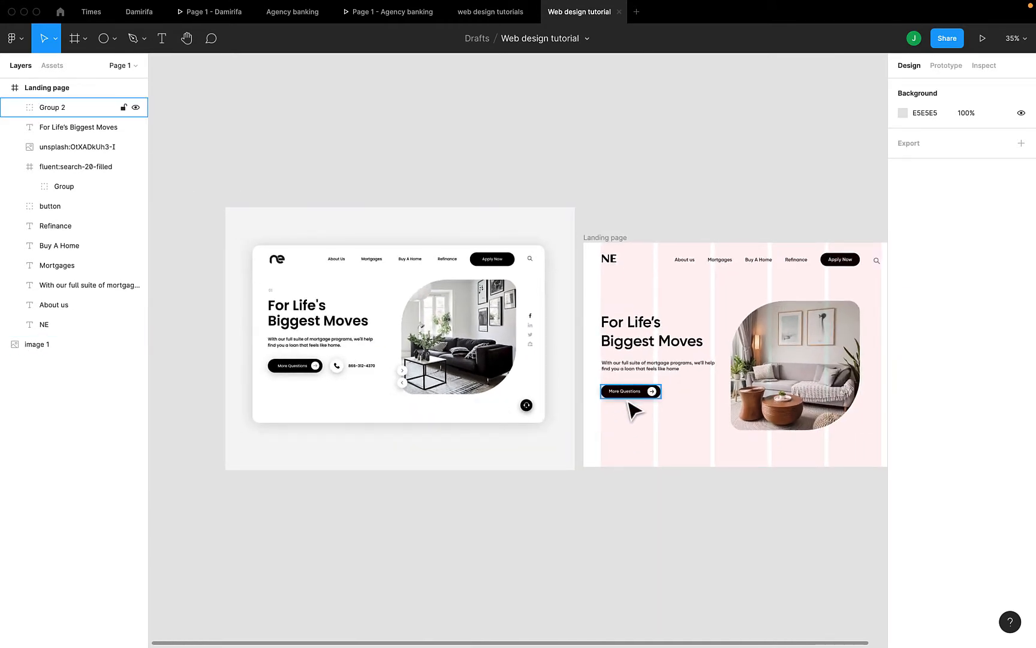
scroll(633, 402, "right", 2)
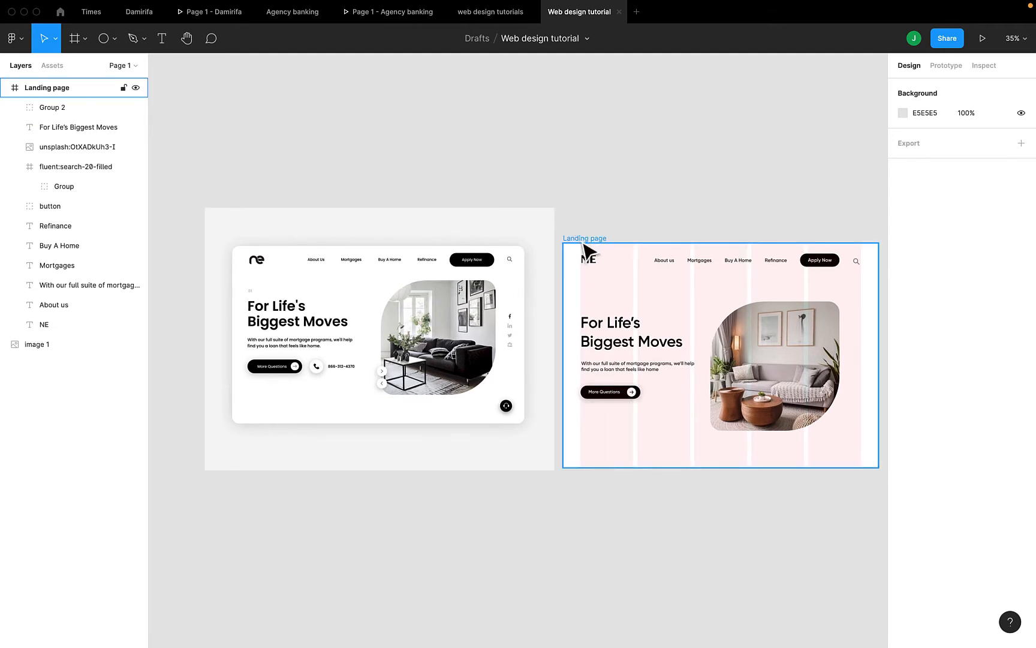
left_click(586, 241)
left_click(983, 40)
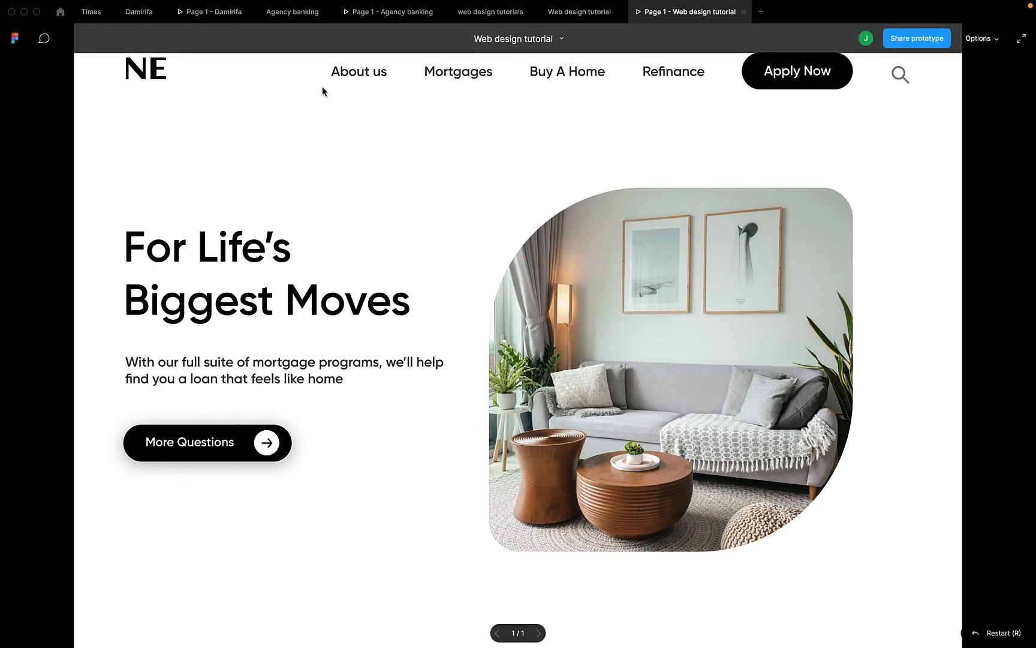
left_click(588, 12)
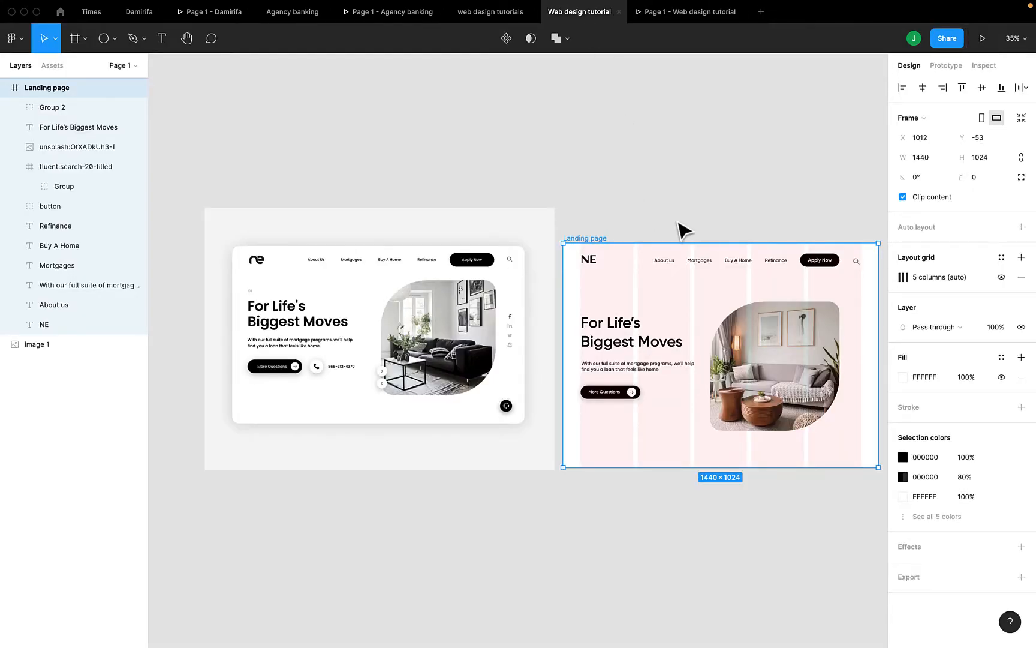
Set the About us, Mortgages, Buy A Home and Refinance nav links to font size 20
left_click(664, 262)
left_click(698, 262)
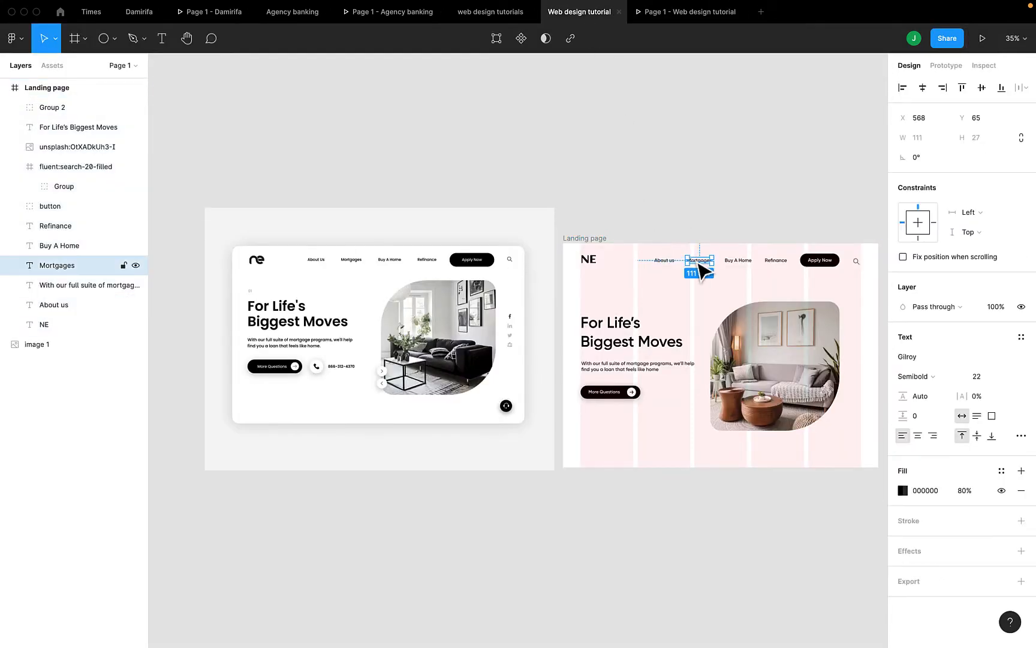
left_click(737, 263)
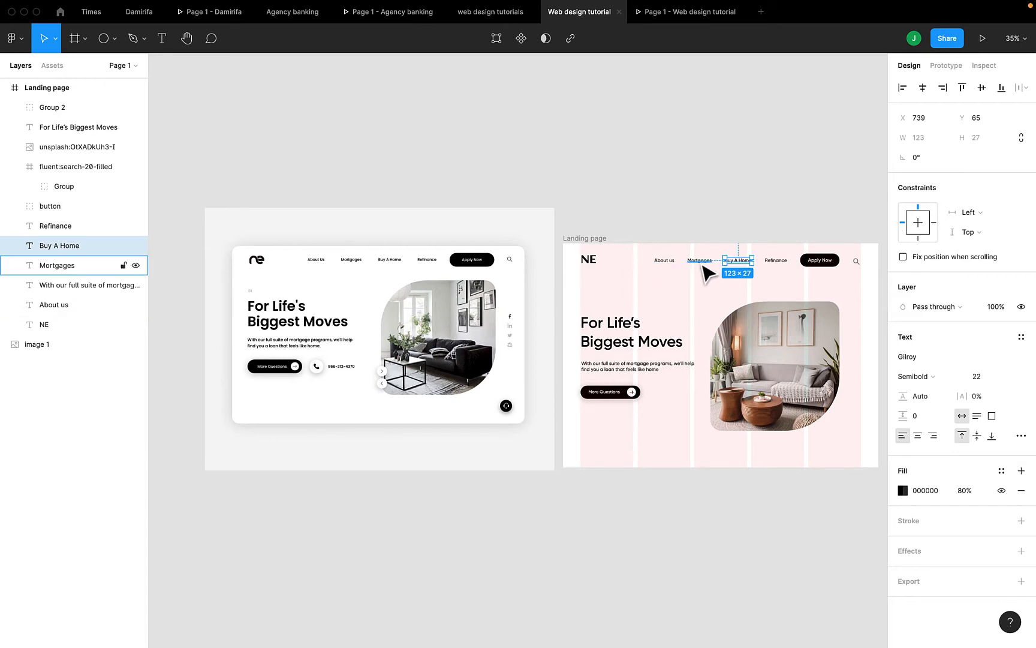
left_click(667, 267)
left_click(668, 262)
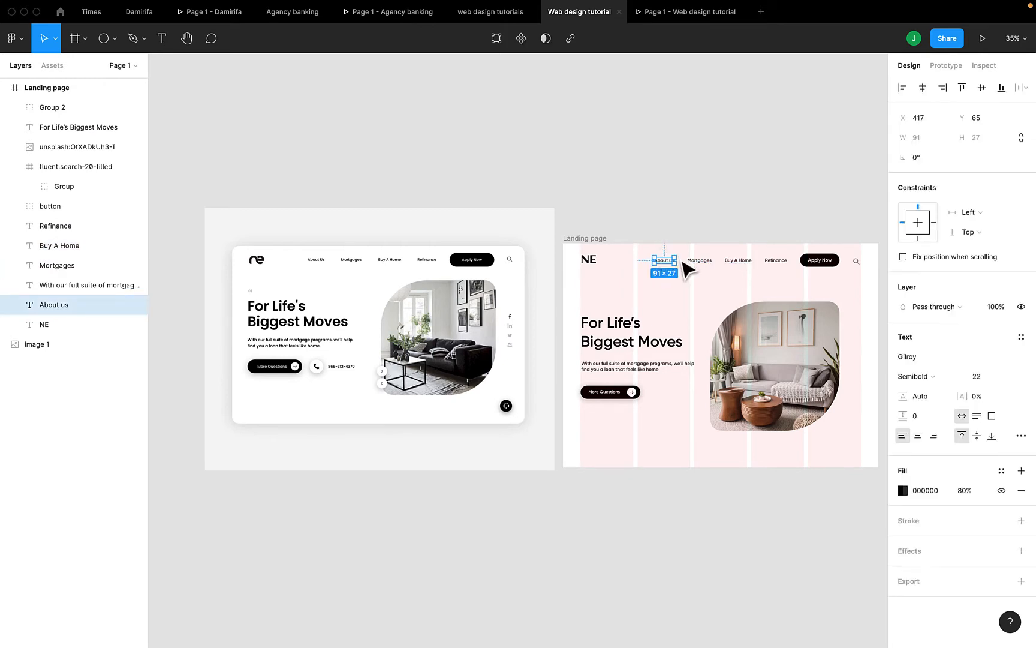
left_click(697, 262, "shift")
left_click(738, 262, "shift")
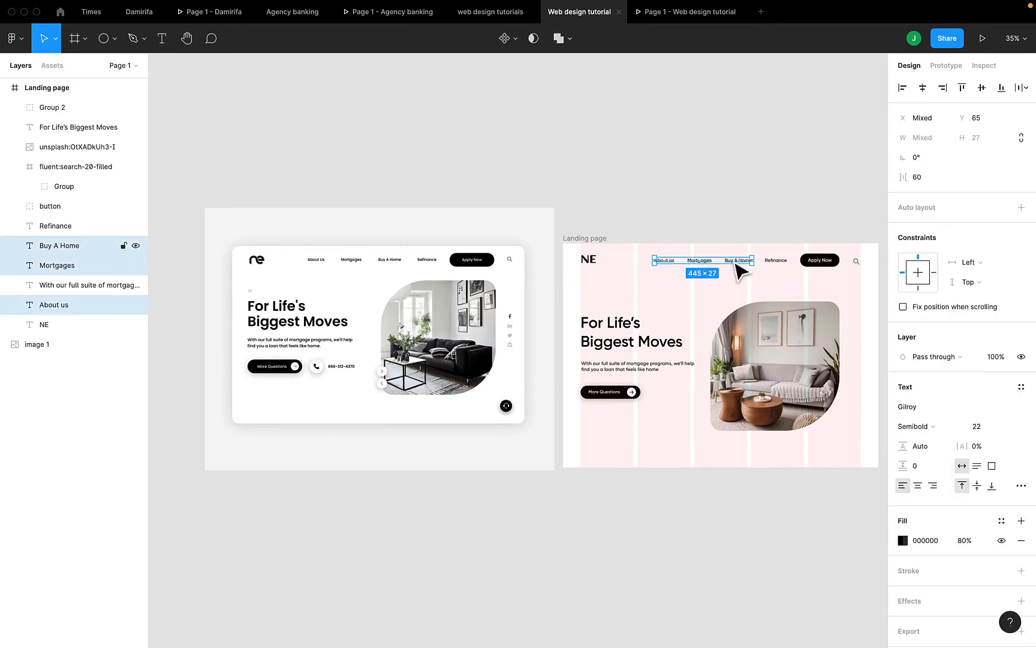
left_click(777, 261, "shift")
left_click(986, 425)
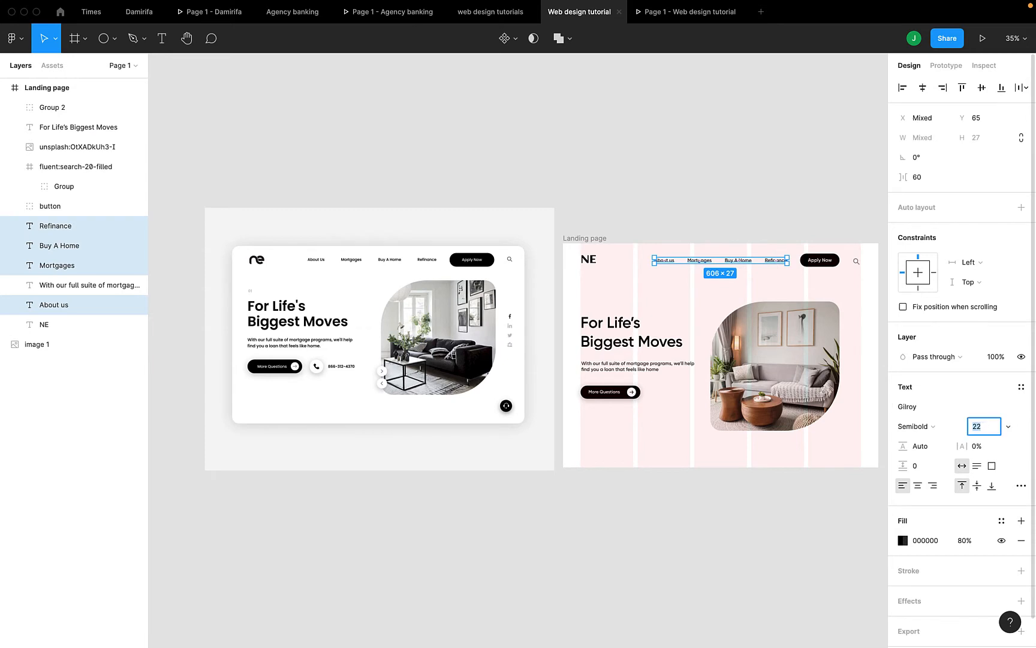
type("20")
key("Return")
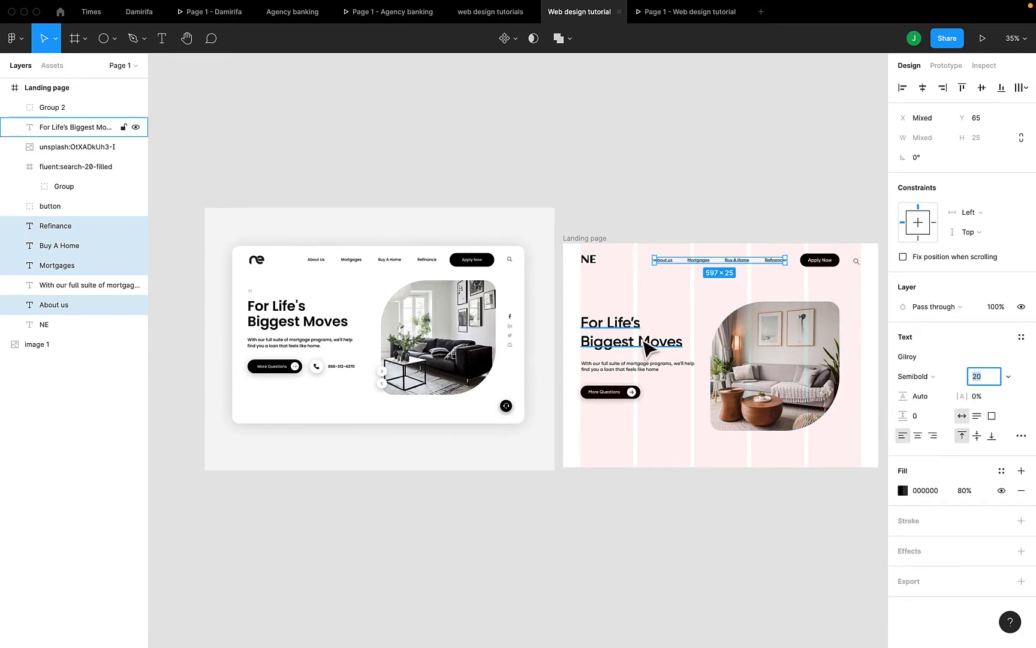
Make the headline paragraph size 20 Medium with its text fill at 50% opacity
left_click(630, 367)
left_click(984, 378)
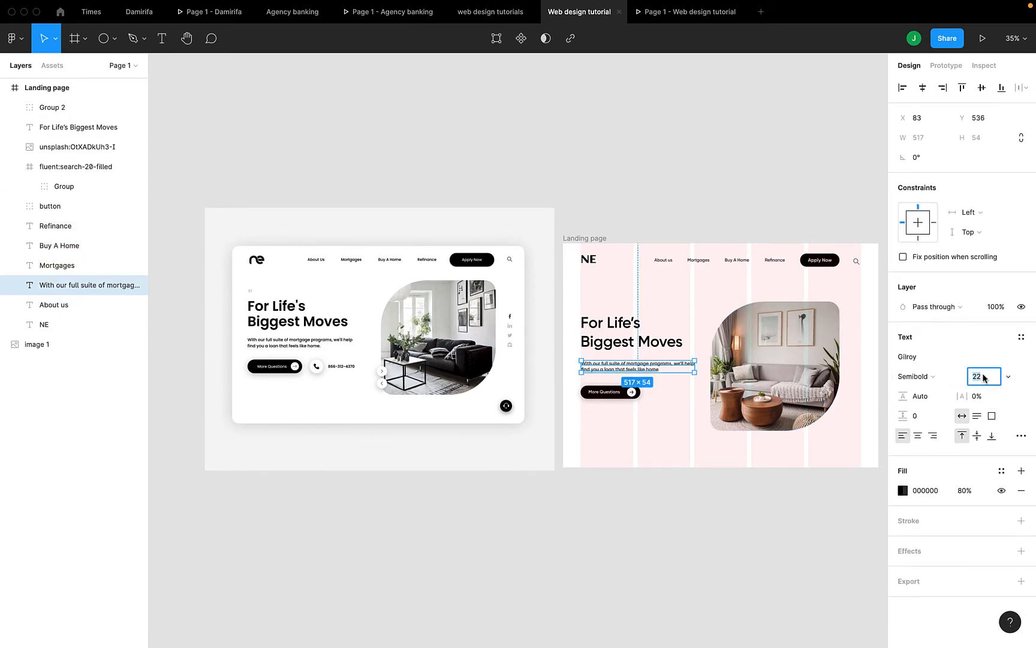
type("20")
key("Return")
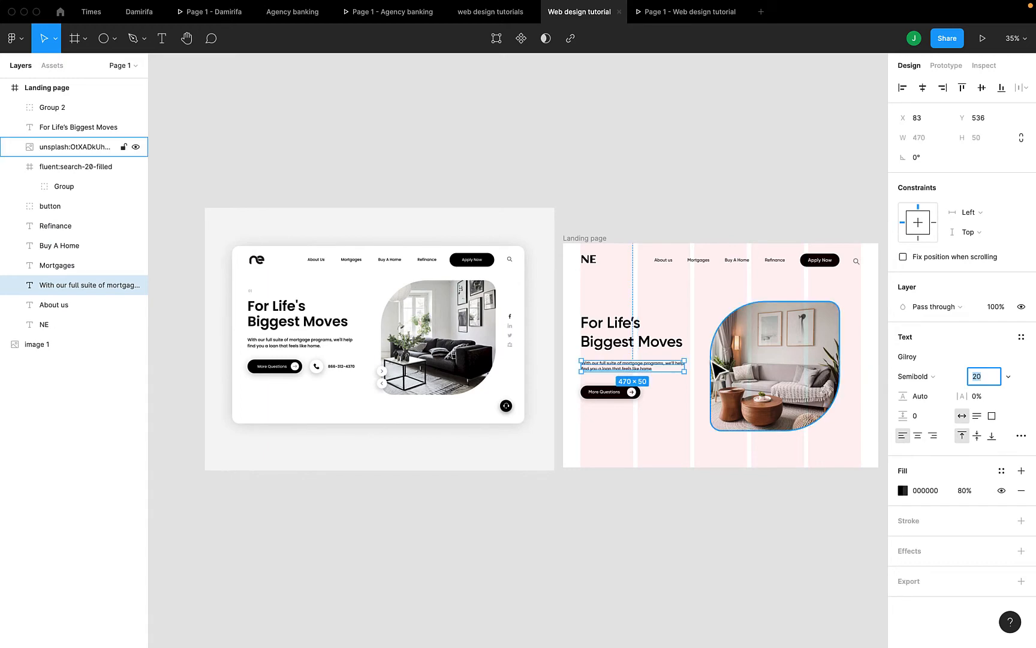
scroll(708, 357, "up", 10)
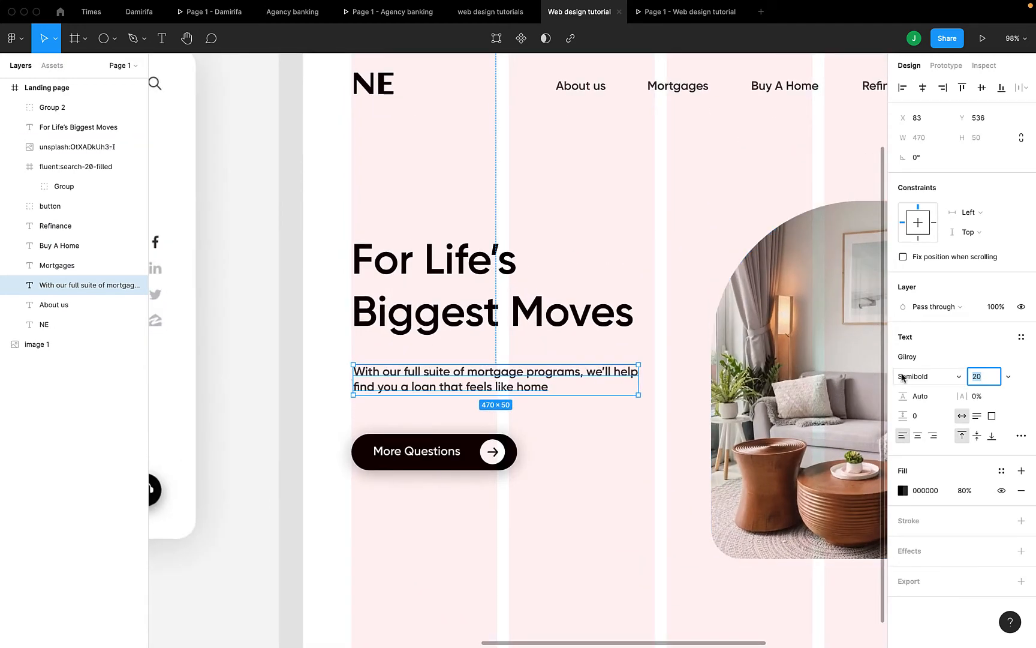
left_click(914, 377)
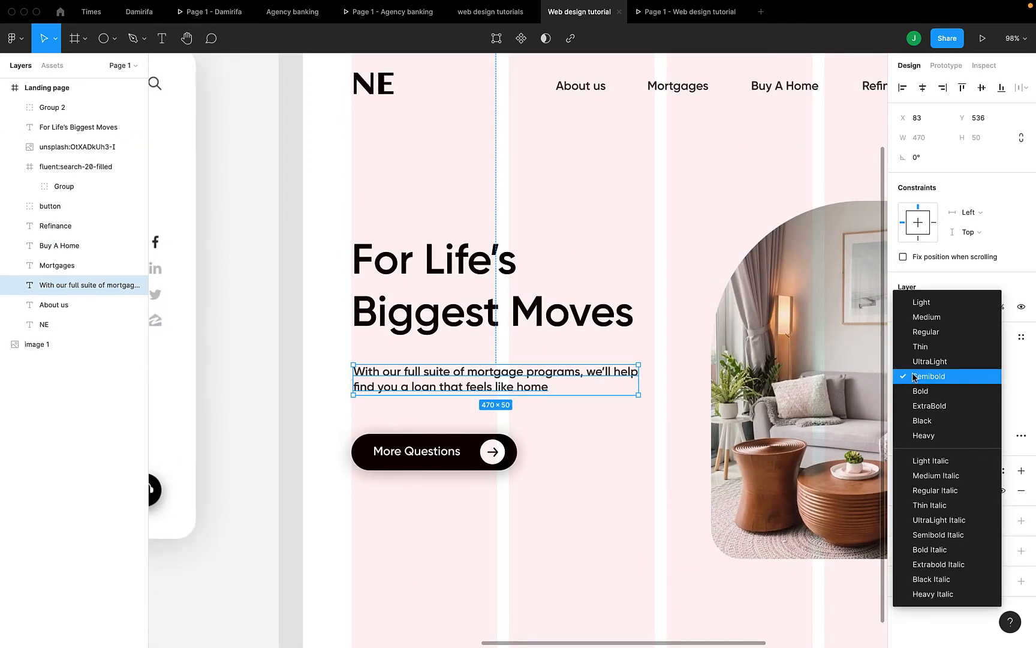
left_click(925, 317)
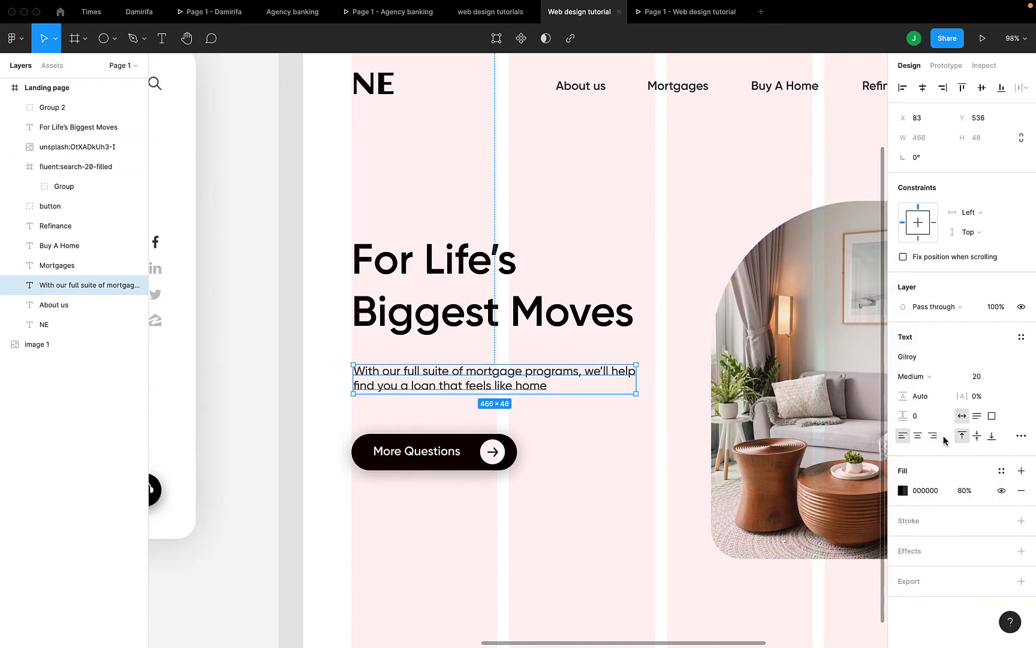
left_click(965, 492)
type("50")
key("Return")
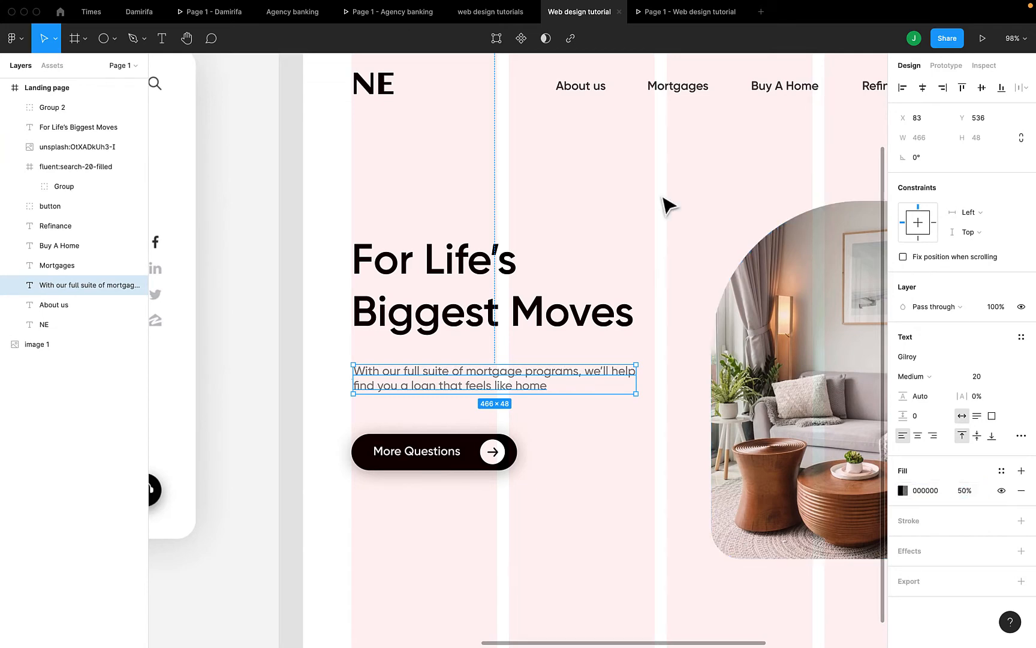
Check the text changes in the prototype preview tab, then return to the editor
left_click(677, 17)
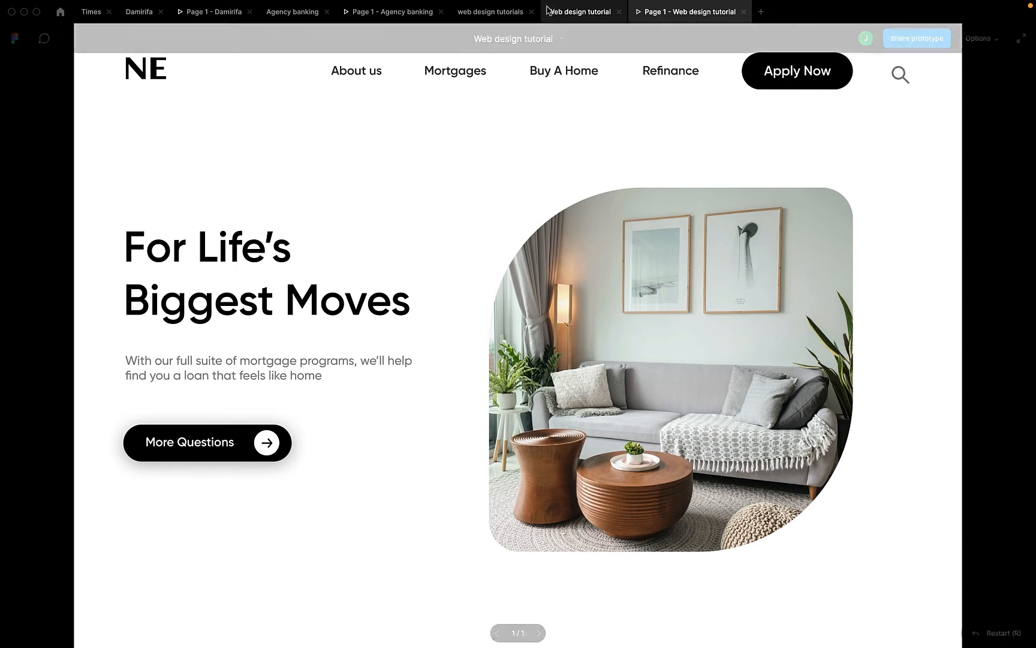
left_click(580, 12)
scroll(635, 114, "right", 3)
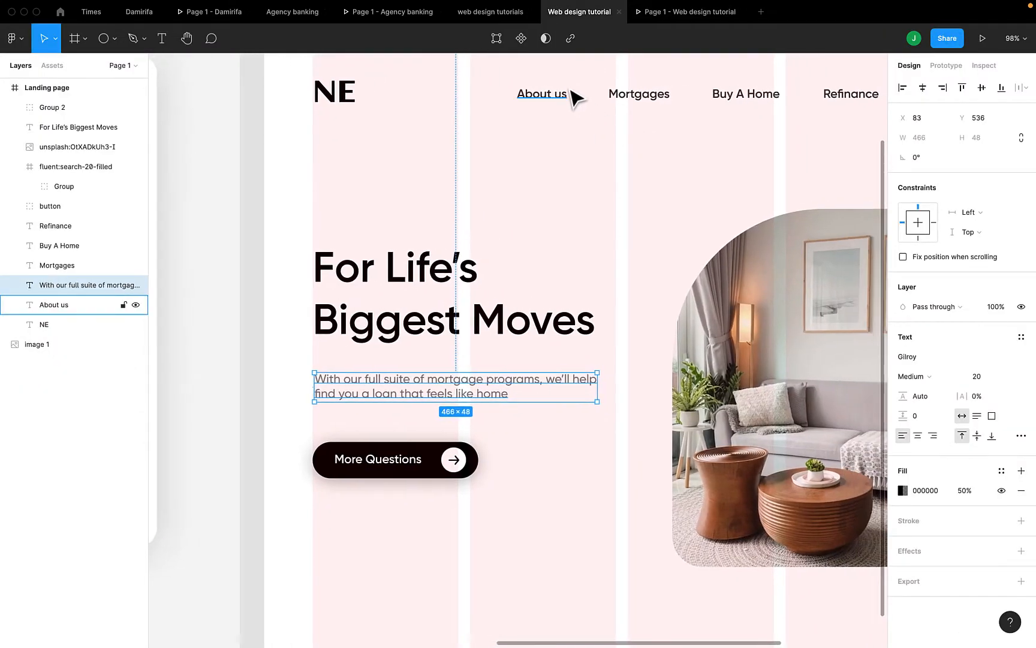
Space the four nav links (About us, Mortgages, Buy A Home, Refinance) evenly with a 50 px gap
left_click(565, 93)
left_click(646, 94, "shift")
left_click(740, 96, "shift")
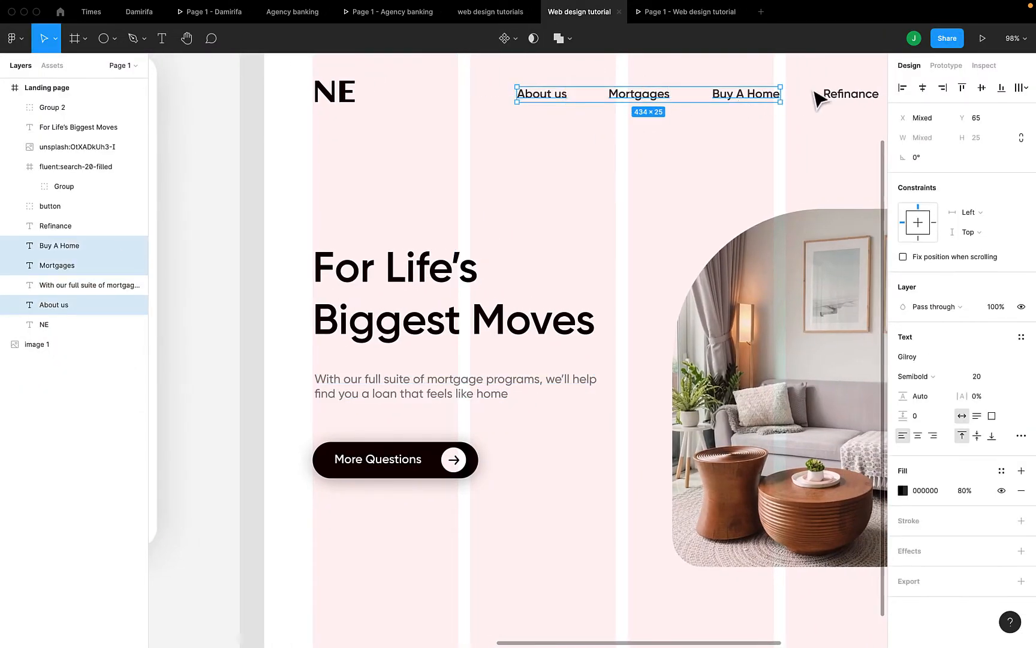
left_click(838, 97, "shift")
scroll(838, 102, "right", 1)
scroll(838, 102, "right", 4)
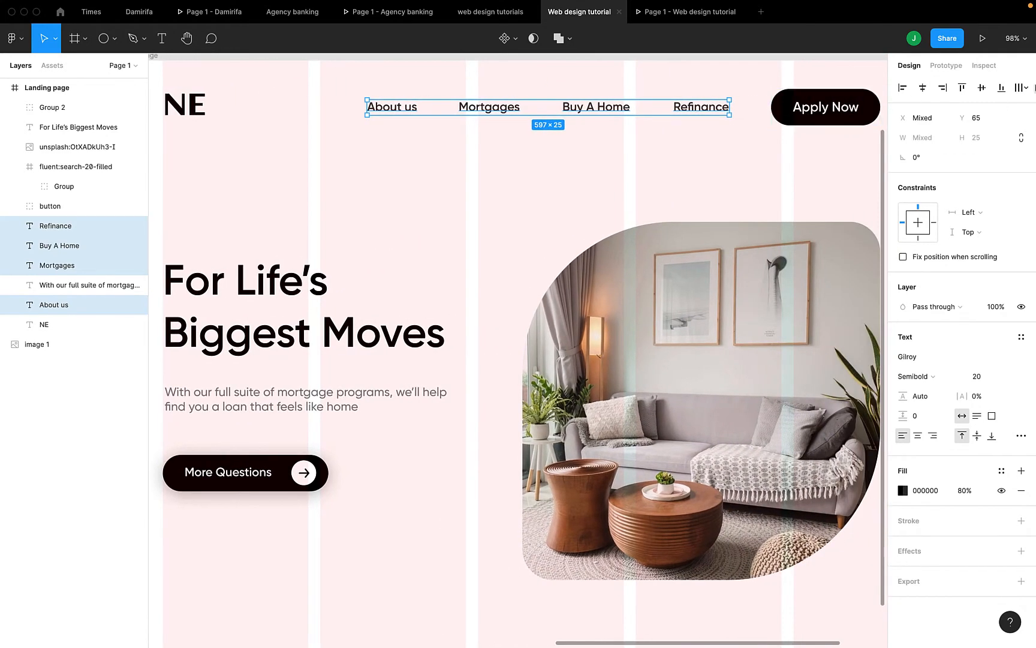
left_click(1026, 90)
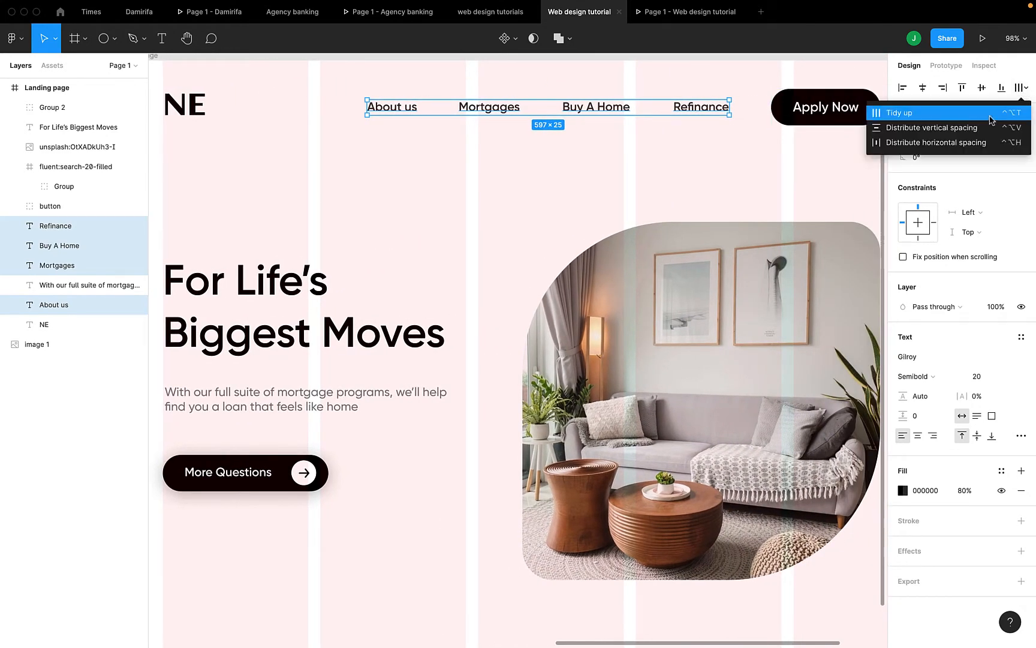
left_click(964, 141)
left_click(933, 174)
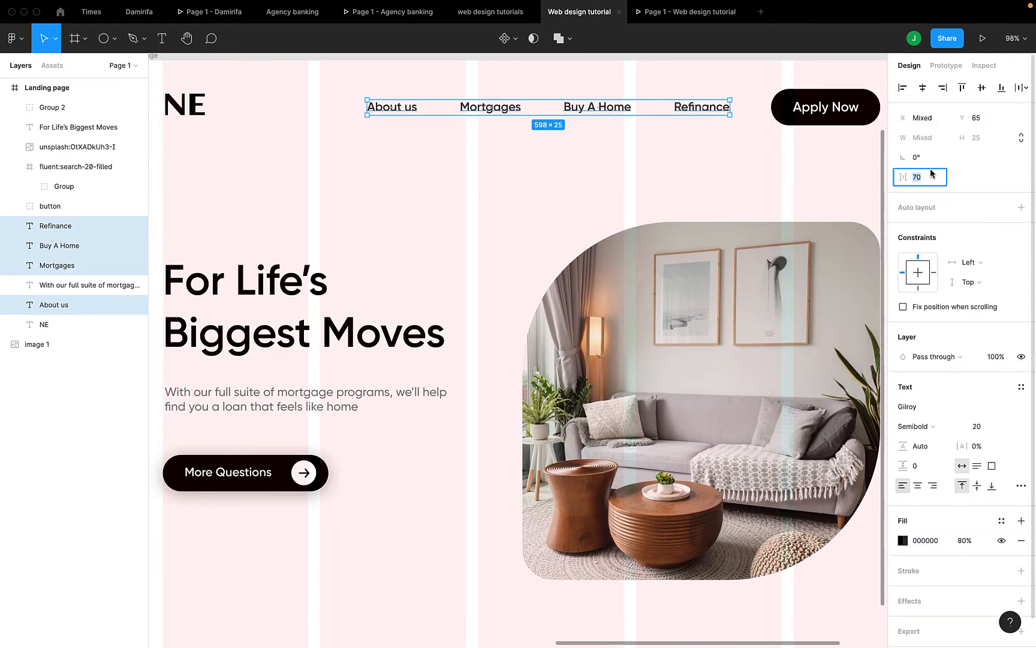
type("50")
key("Return")
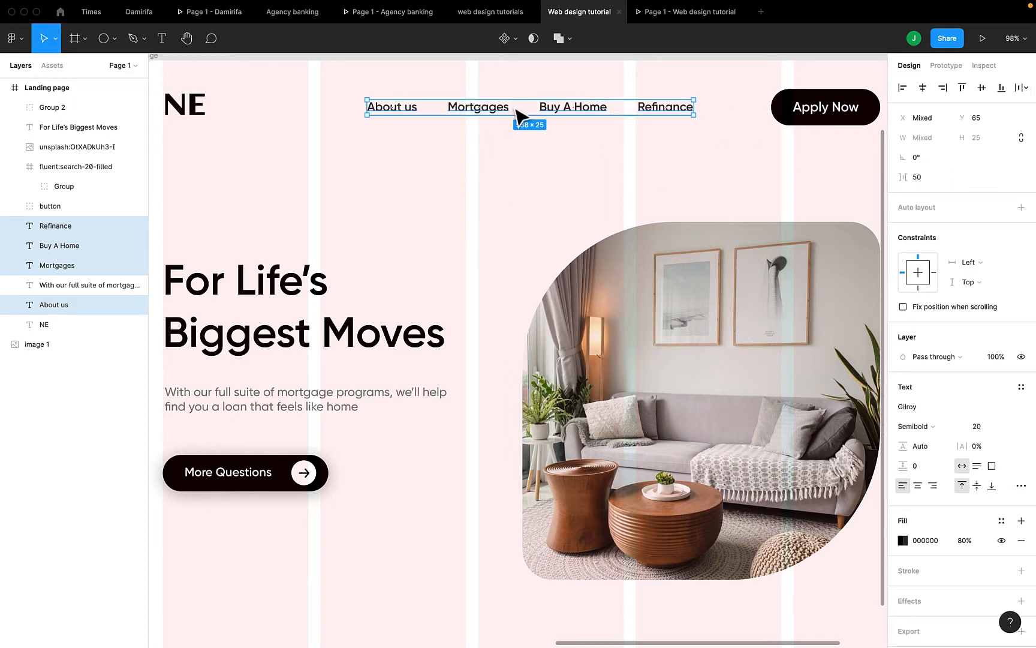
Shift the nav links right until they sit 30 px from Apply Now, then preview the prototype
left_click_drag(567, 117, 622, 117)
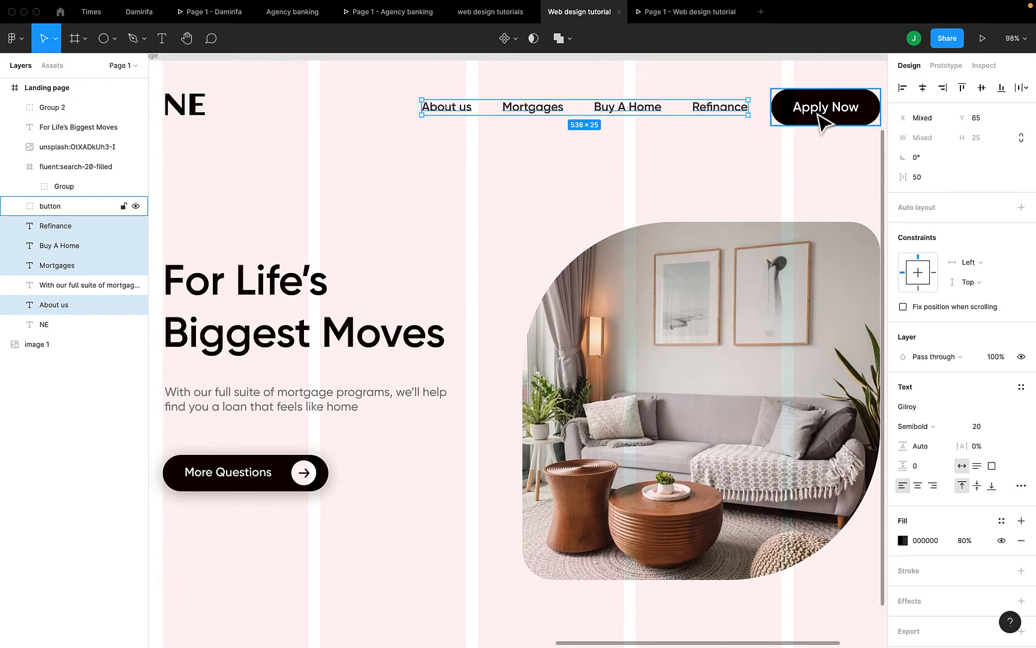
key("Right")
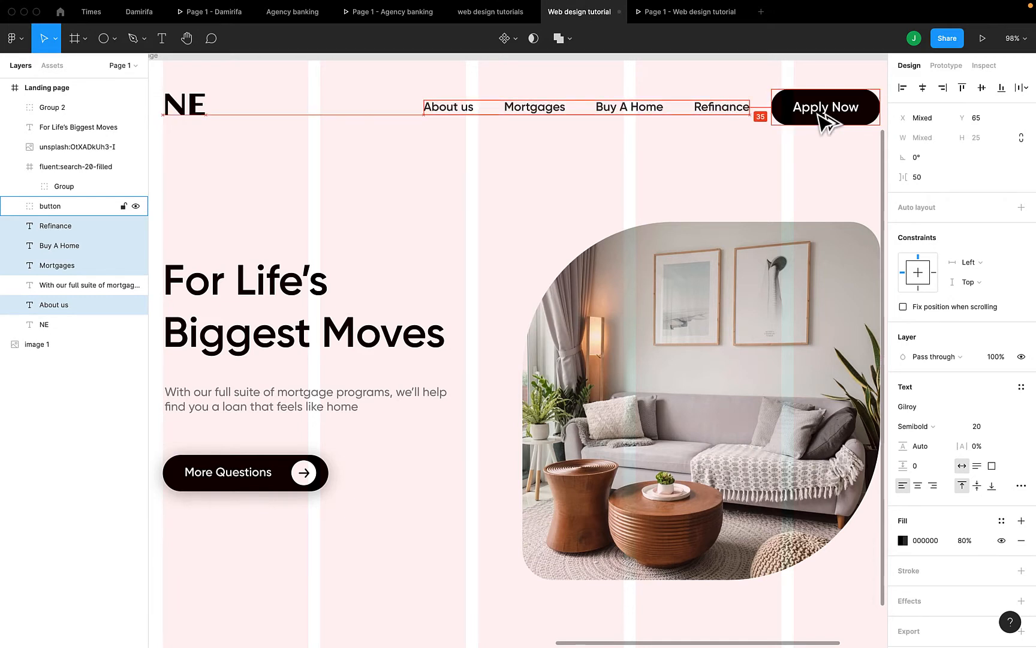
key("Right")
key("Right")
key("Right")
key("Right")
key("Right")
key("Right")
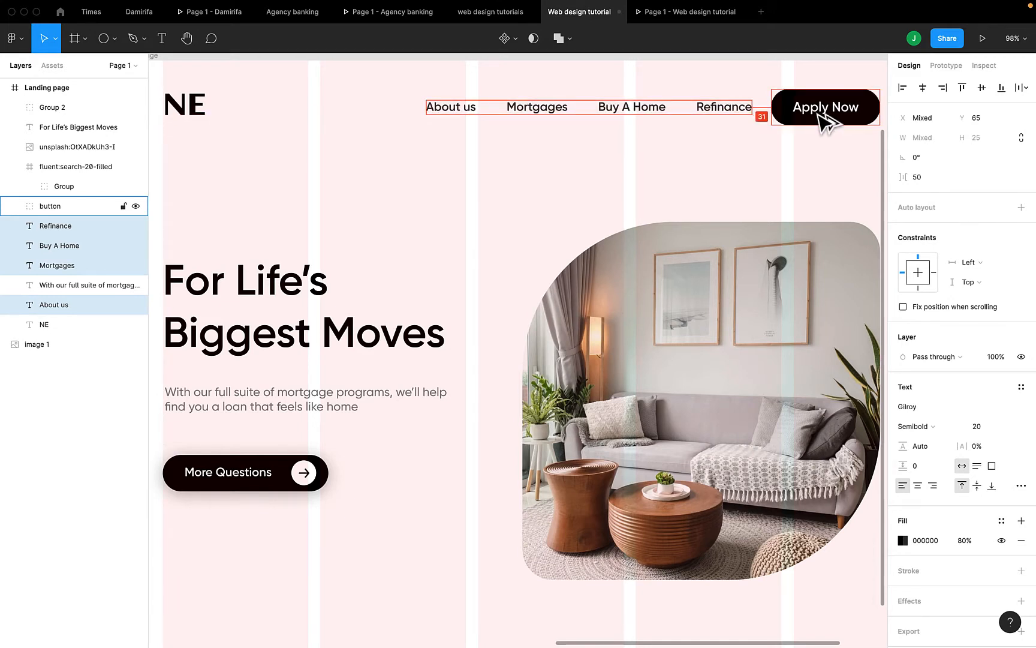
key("Right")
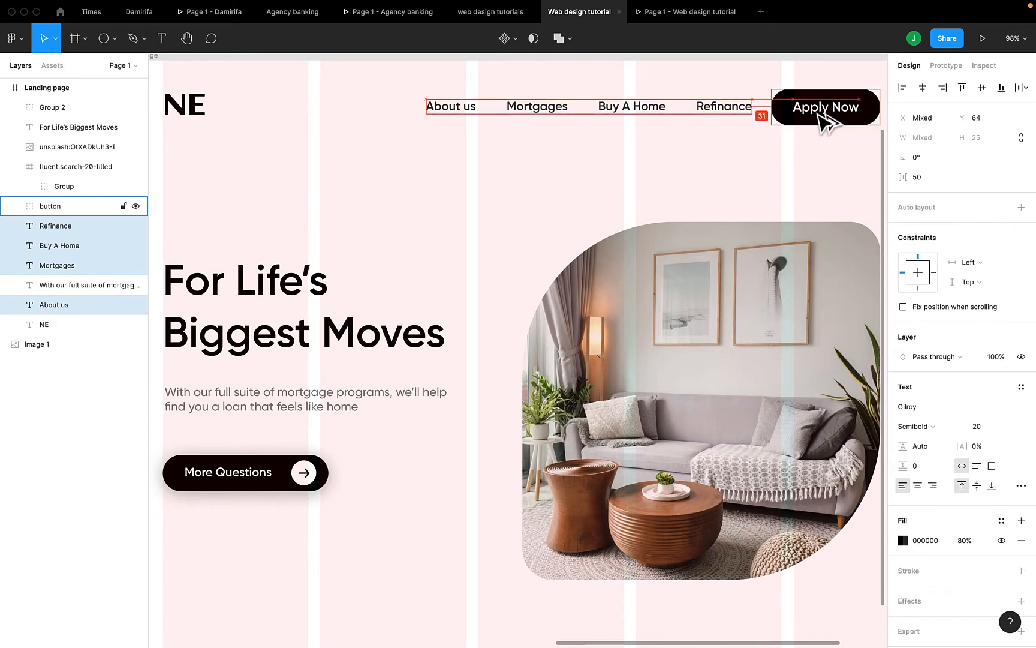
key("Up")
key("Down")
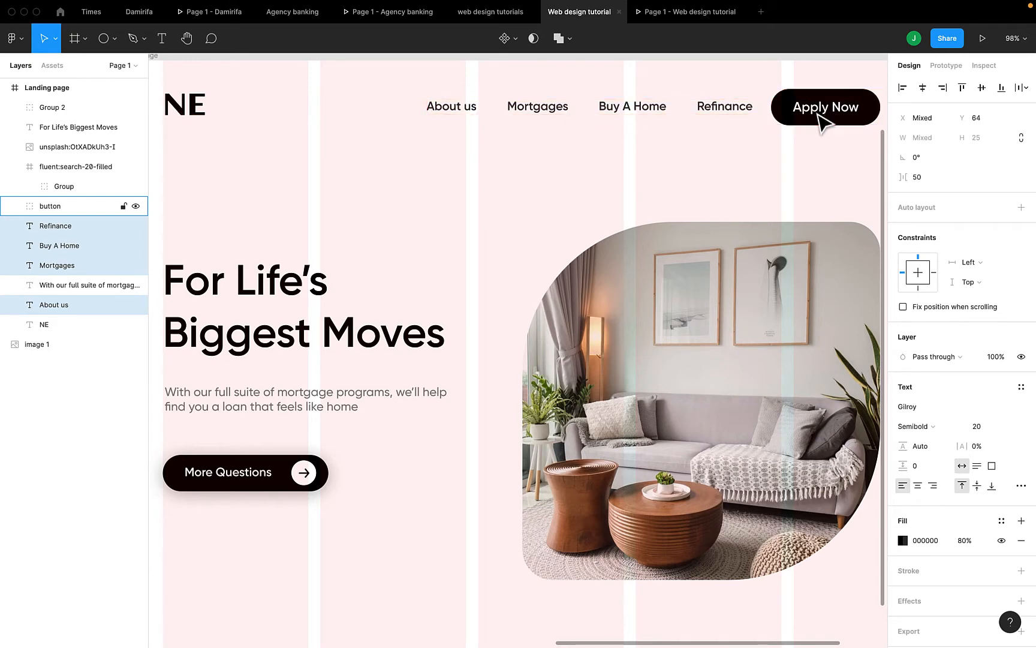
left_click(679, 15)
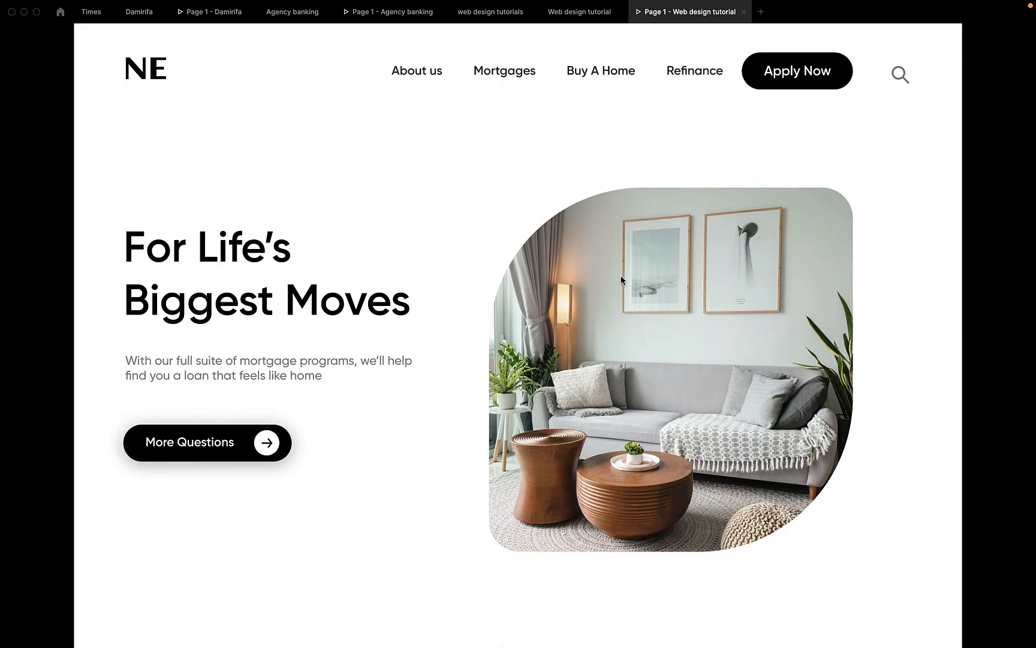
End the subtitle paragraph with a full stop, move it up 20 px, and preview
left_click(583, 17)
scroll(359, 335, "left", 3)
left_click(384, 399)
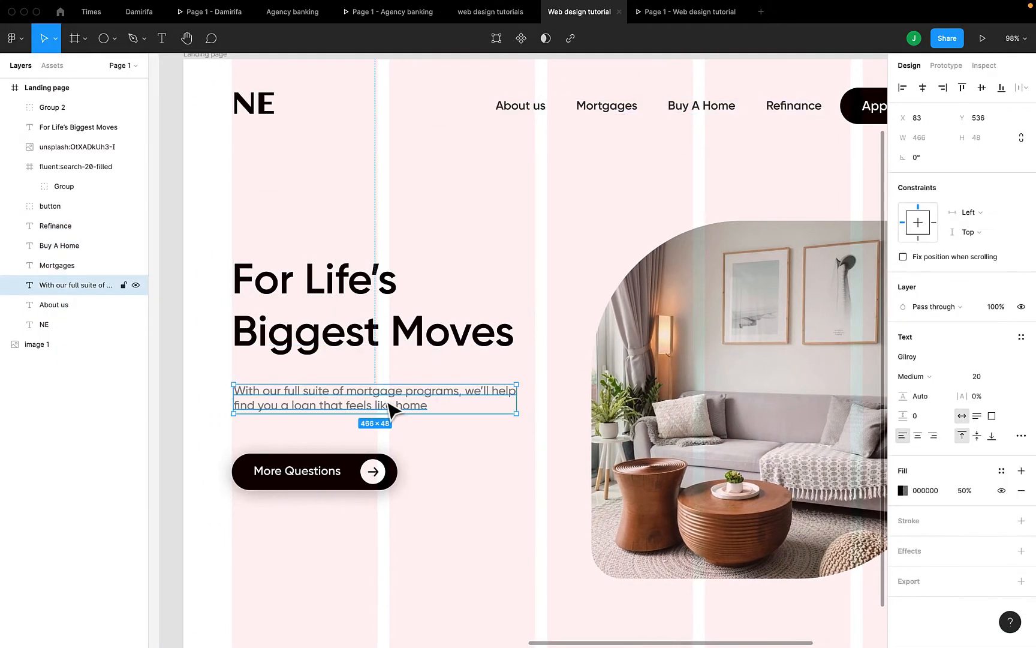
key("Return")
left_click(428, 406)
key("Escape")
key("shift+Up")
key("shift+Up")
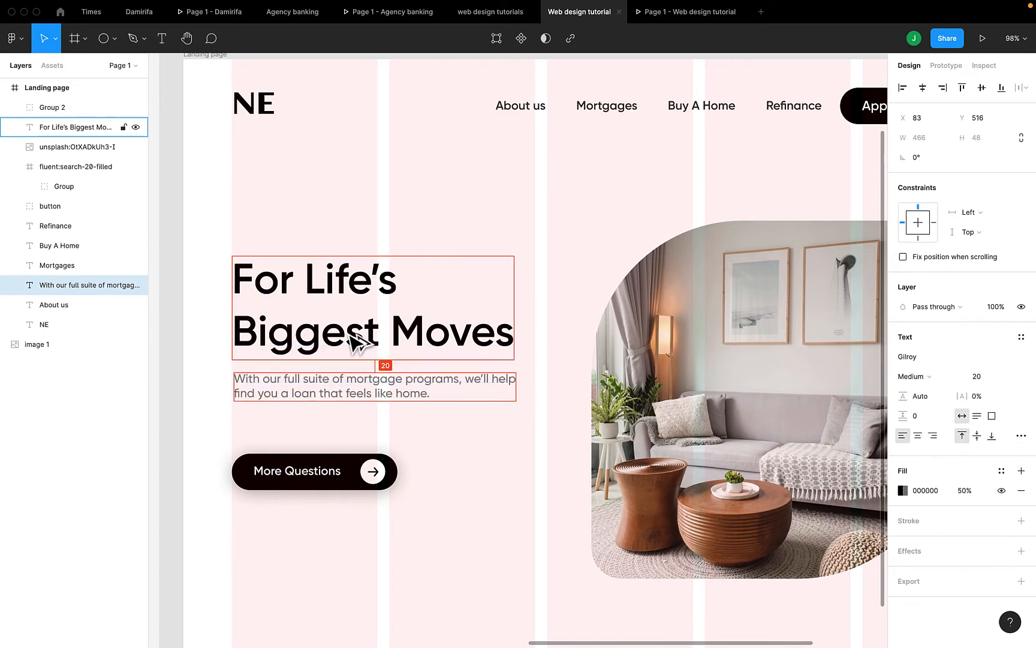
left_click(664, 17)
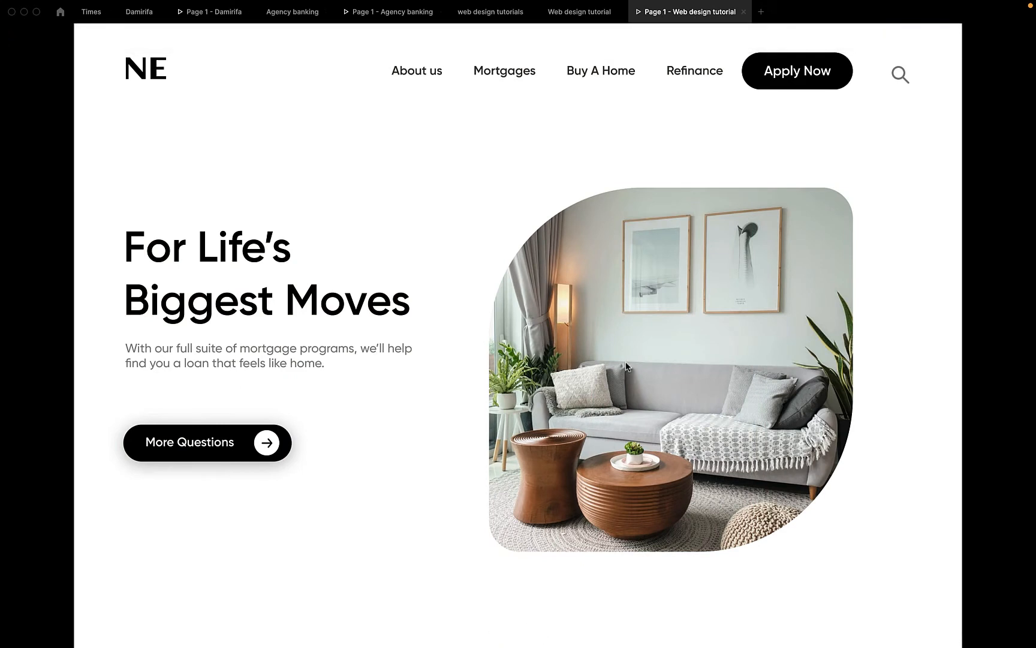
Move the More Questions button up from Y 650 to Y 614 and preview it
left_click(569, 13)
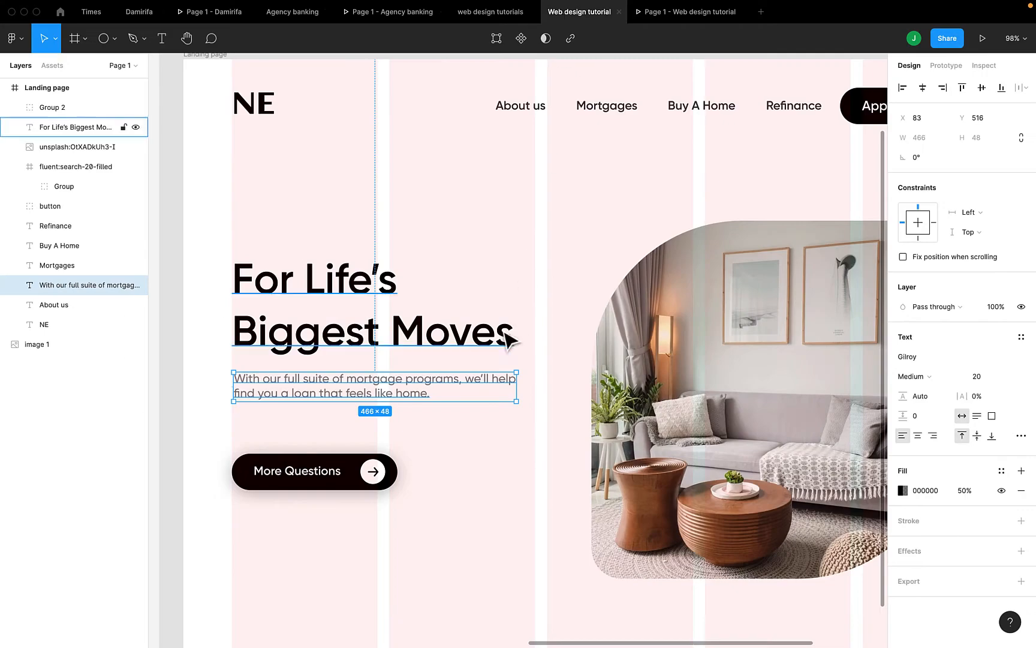
left_click(290, 478)
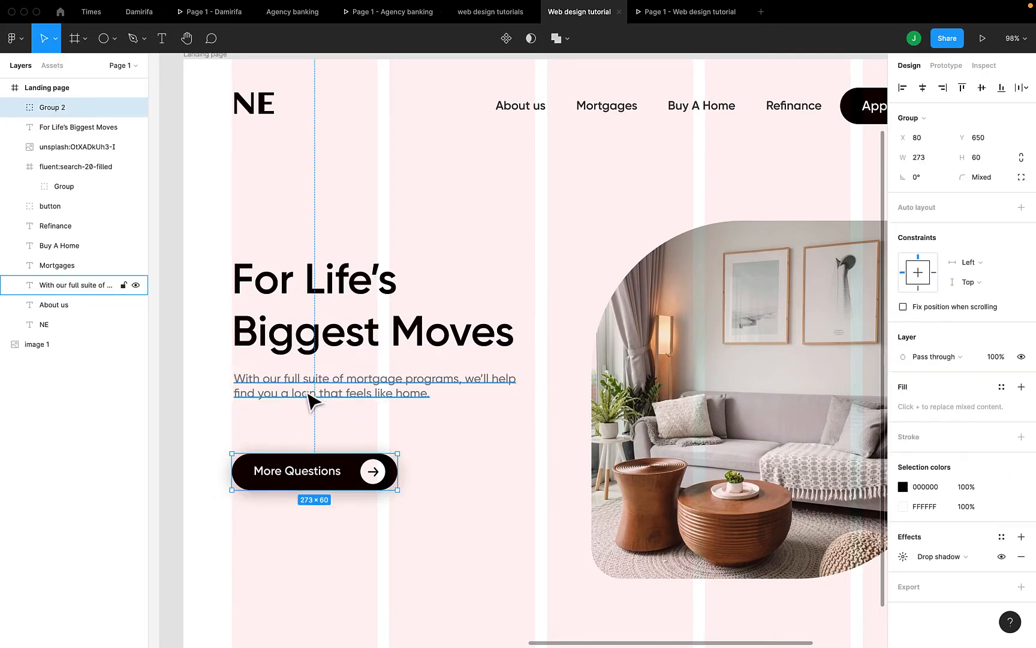
key("shift+Up")
key("shift+Up")
key("shift+Up")
key("Up")
key("Up")
key("Up")
key("Up")
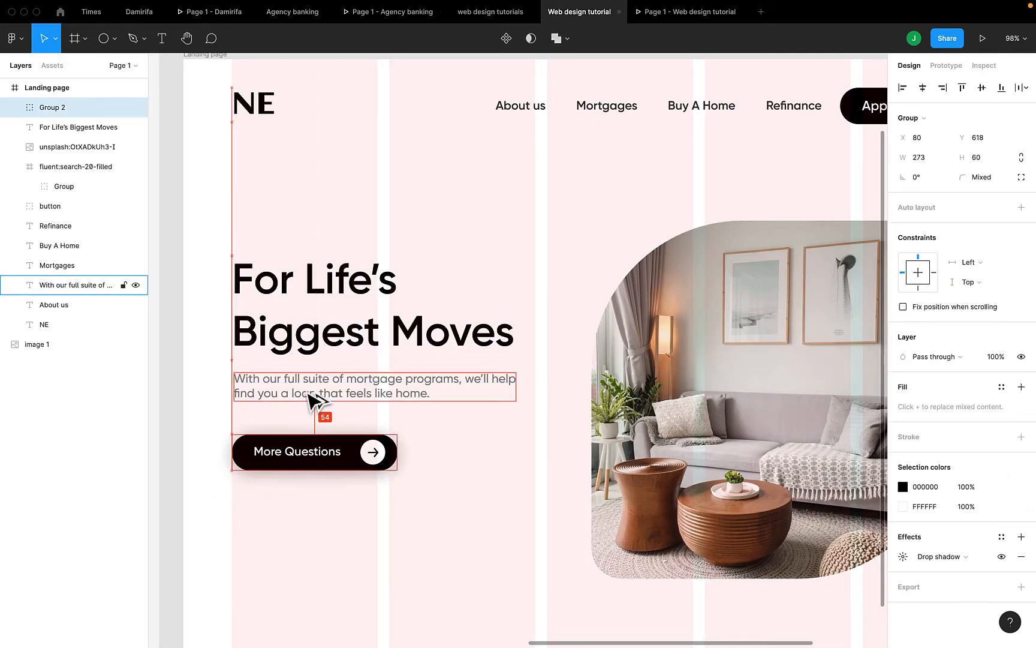
key("Up")
key("Up")
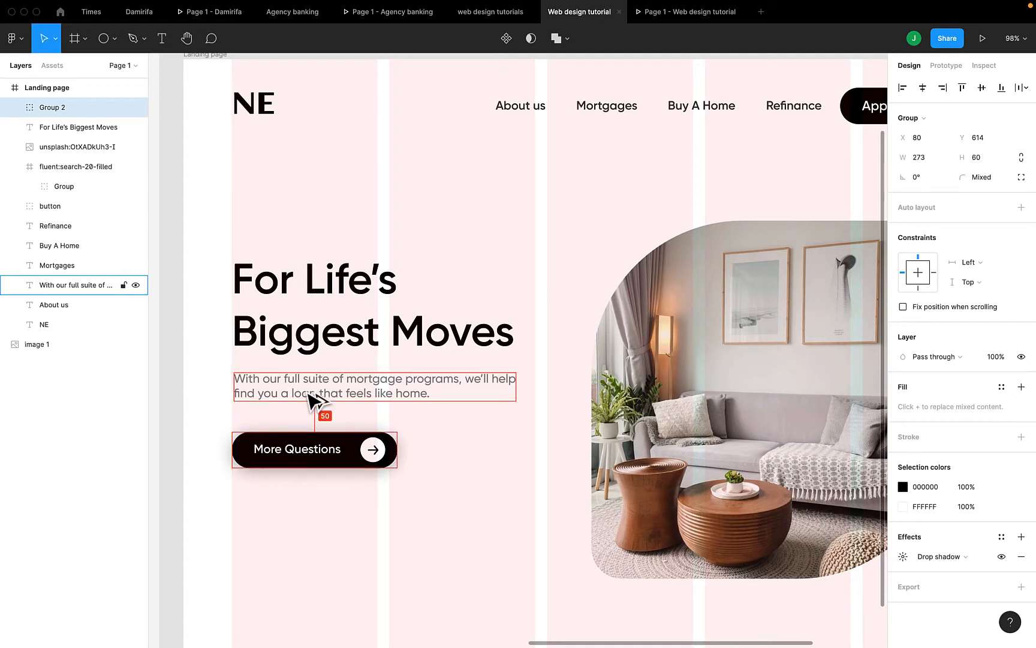
left_click(666, 12)
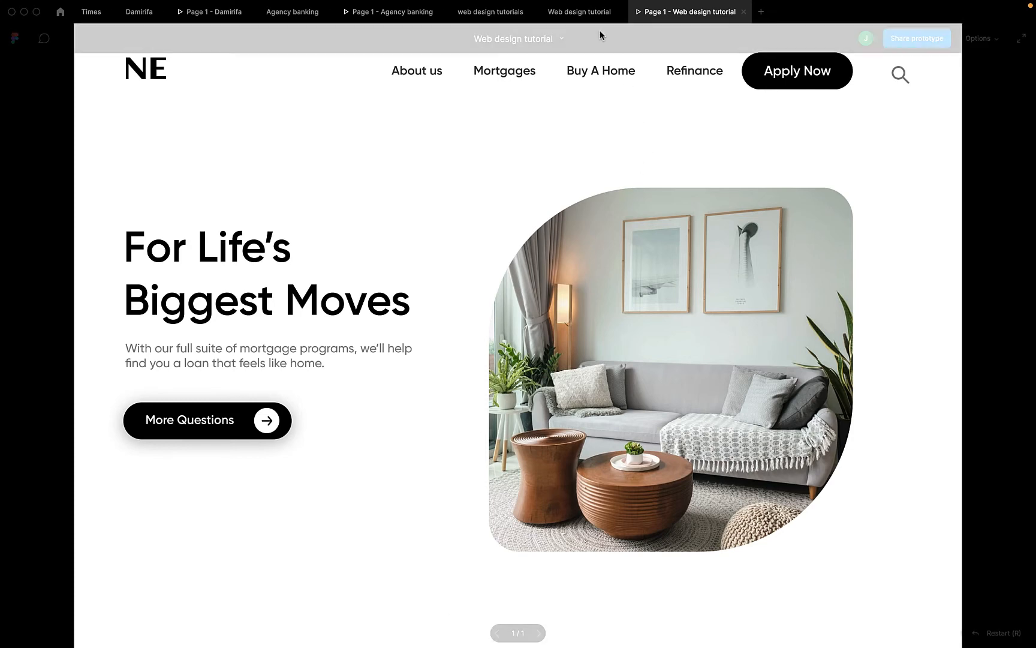
left_click(581, 14)
scroll(770, 439, "right", 2)
scroll(630, 427, "right", 2)
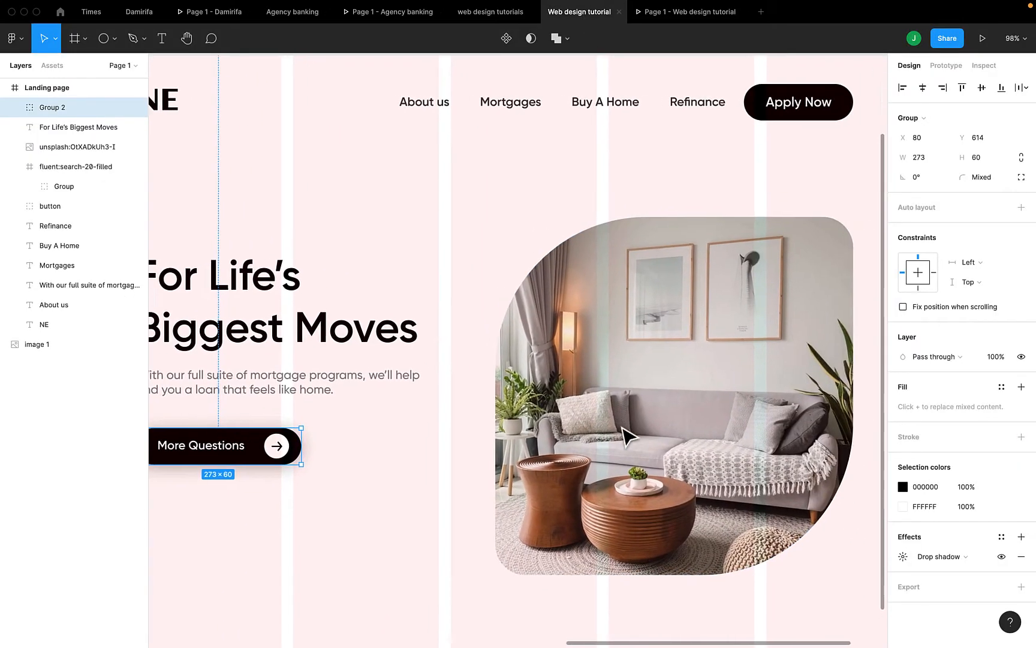
Move the room photo up to Y 216 and set its two large corner radii to 200
left_click(633, 406)
key("shift+Up")
key("shift+Up")
key("shift+Up")
key("shift+Up")
key("shift+Up")
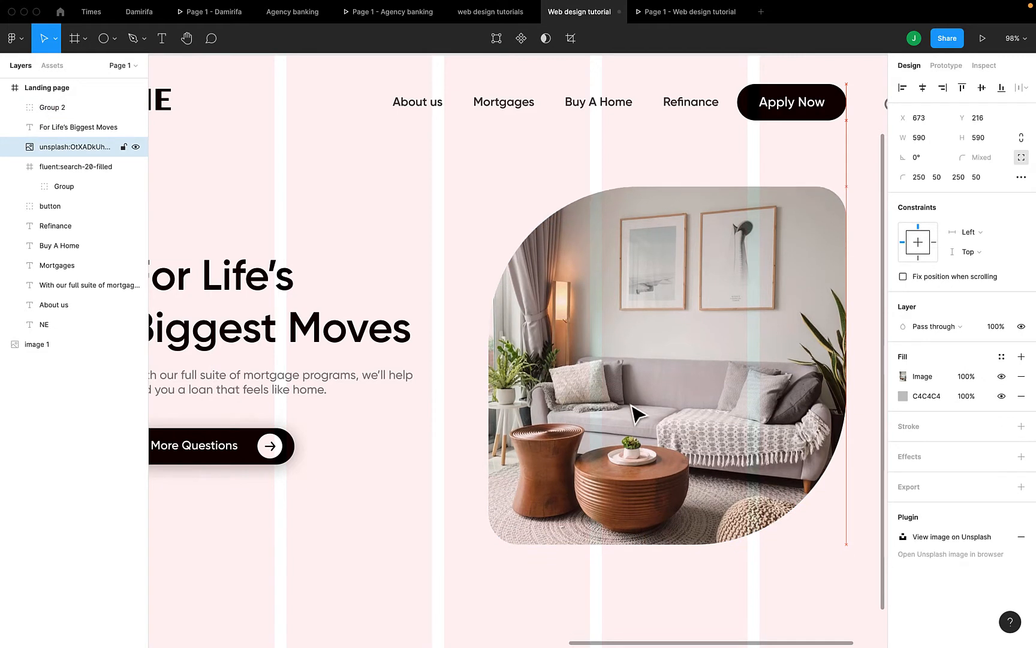
left_click(921, 181)
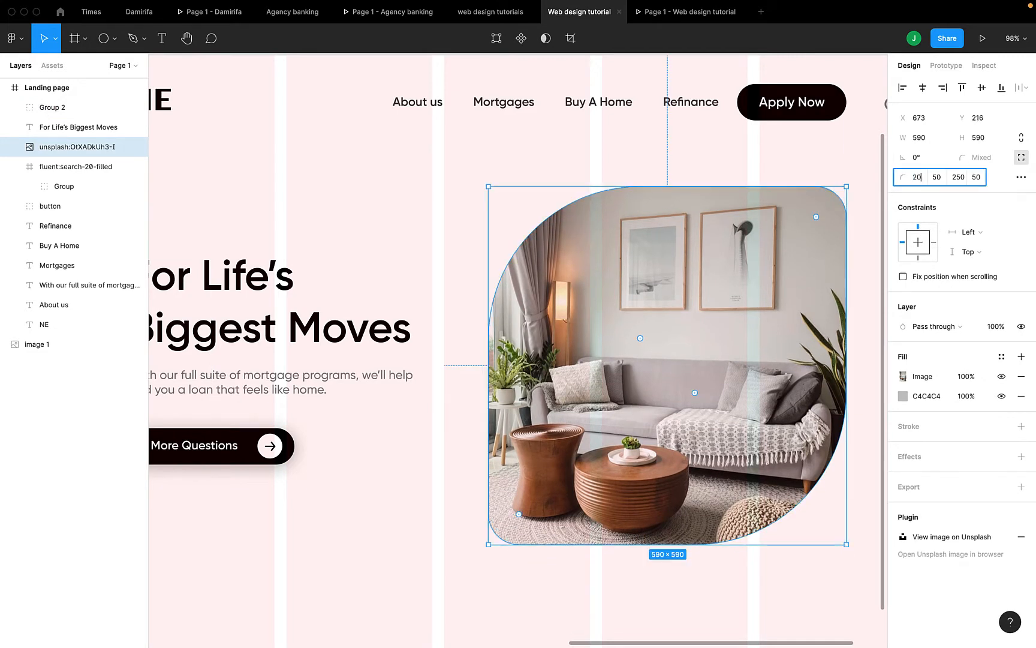
key("Return")
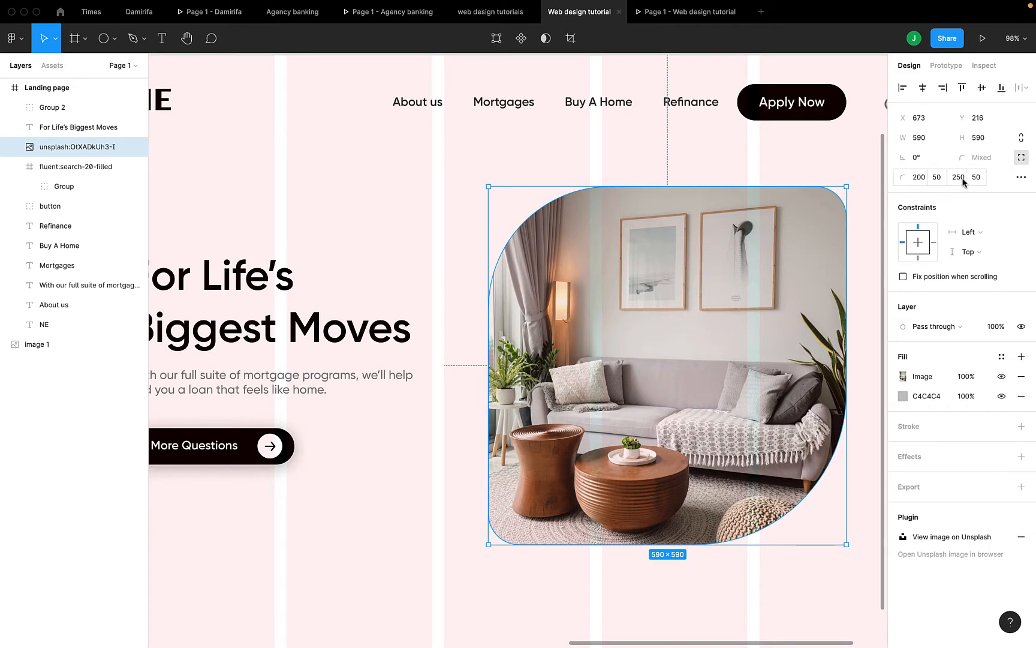
left_click(960, 178)
type("2")
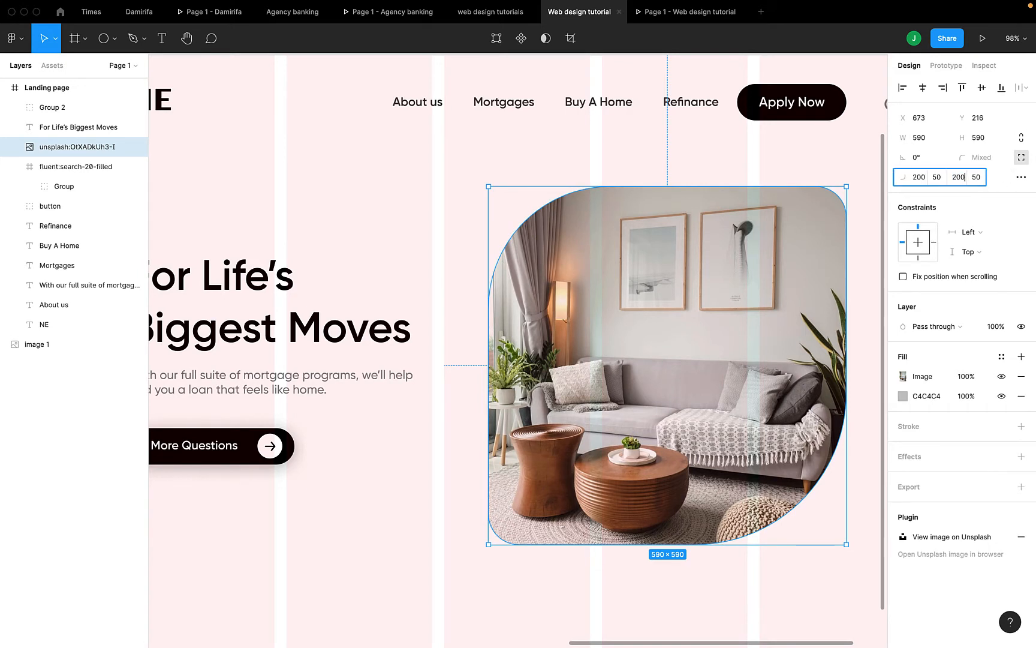
key("Return")
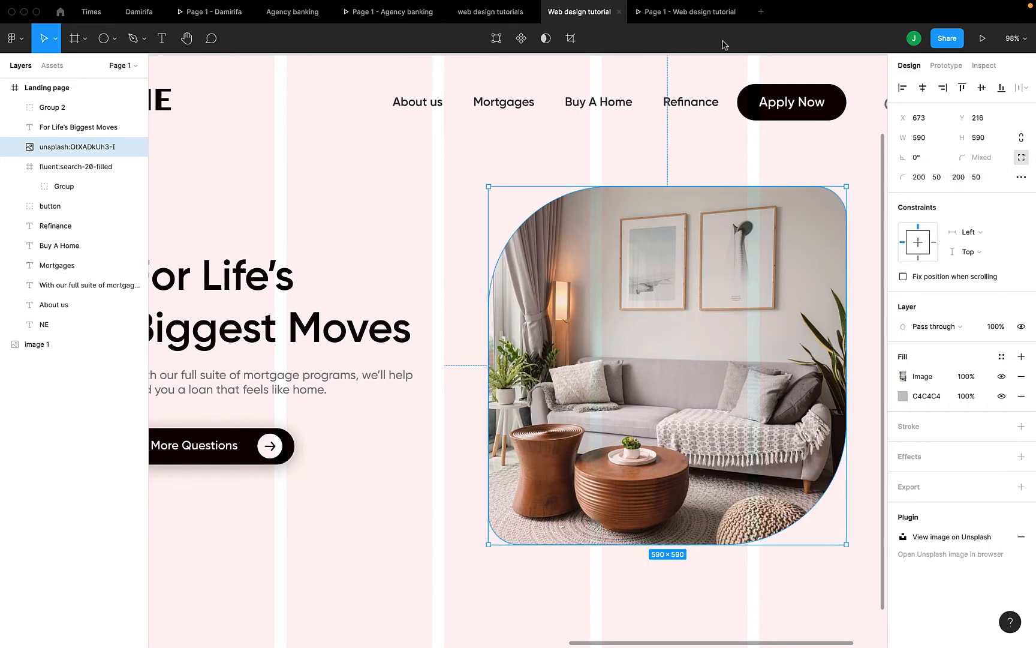
left_click(670, 19)
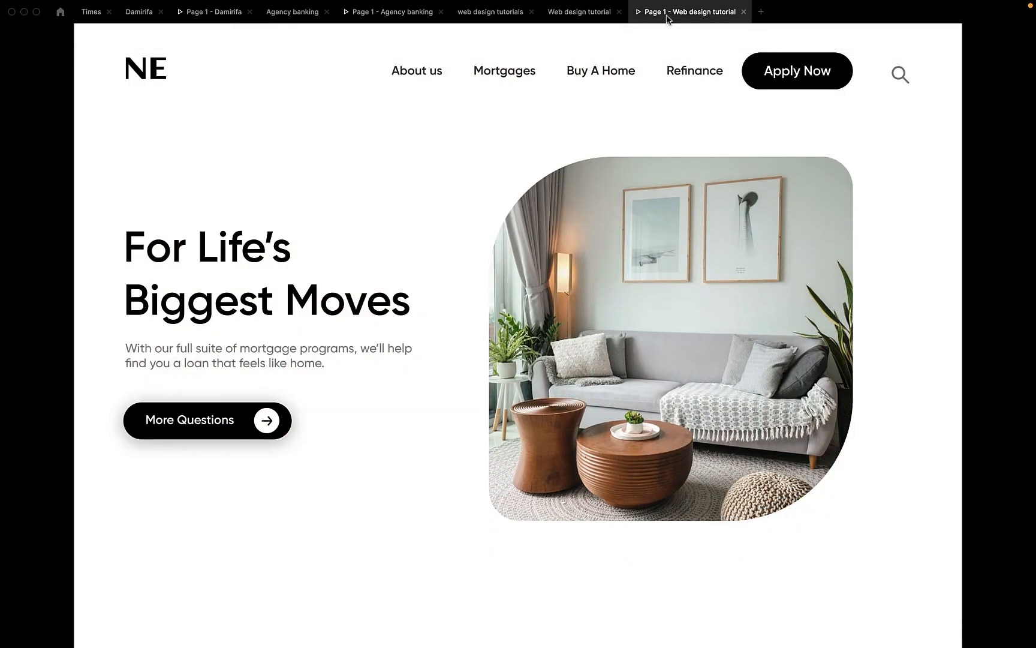
left_click(594, 15)
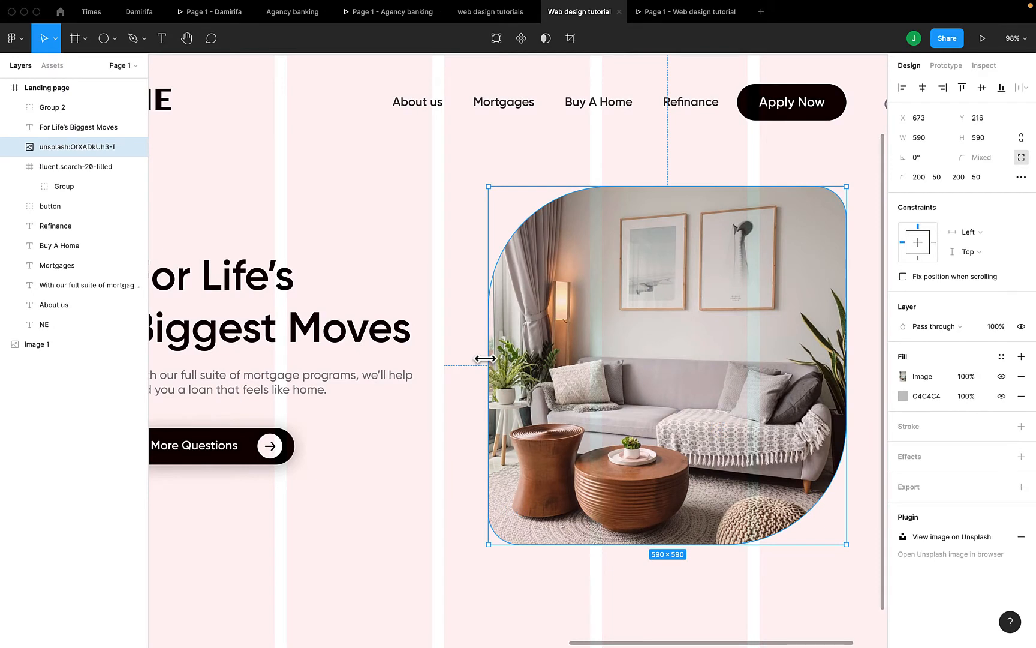
Narrow the room photo from its left edge to 540×590 and preview it
left_click_drag(488, 360, 518, 358)
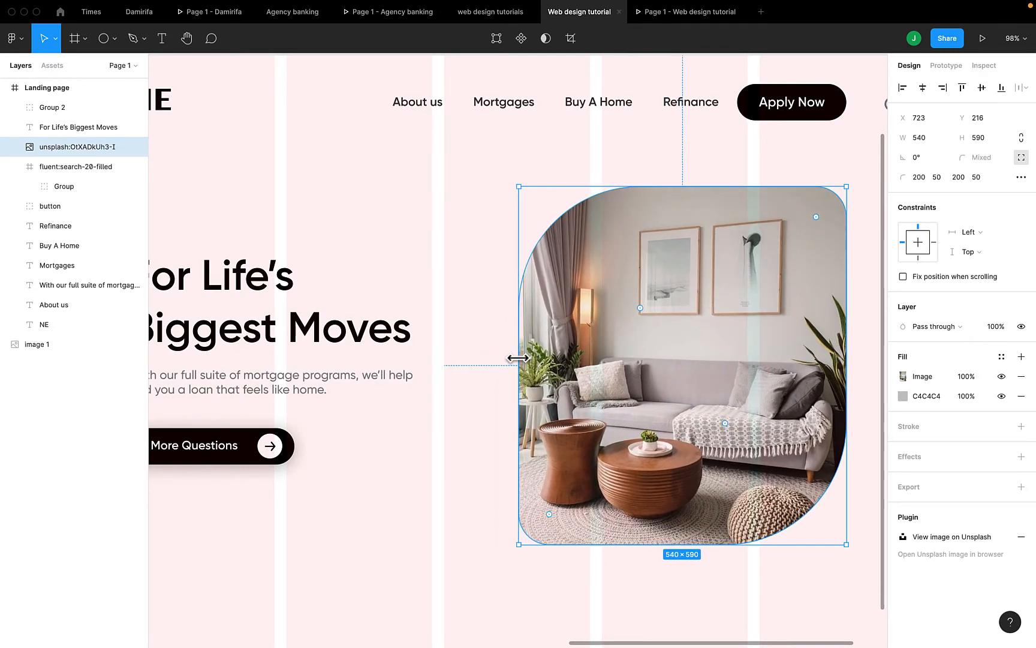
left_click(661, 14)
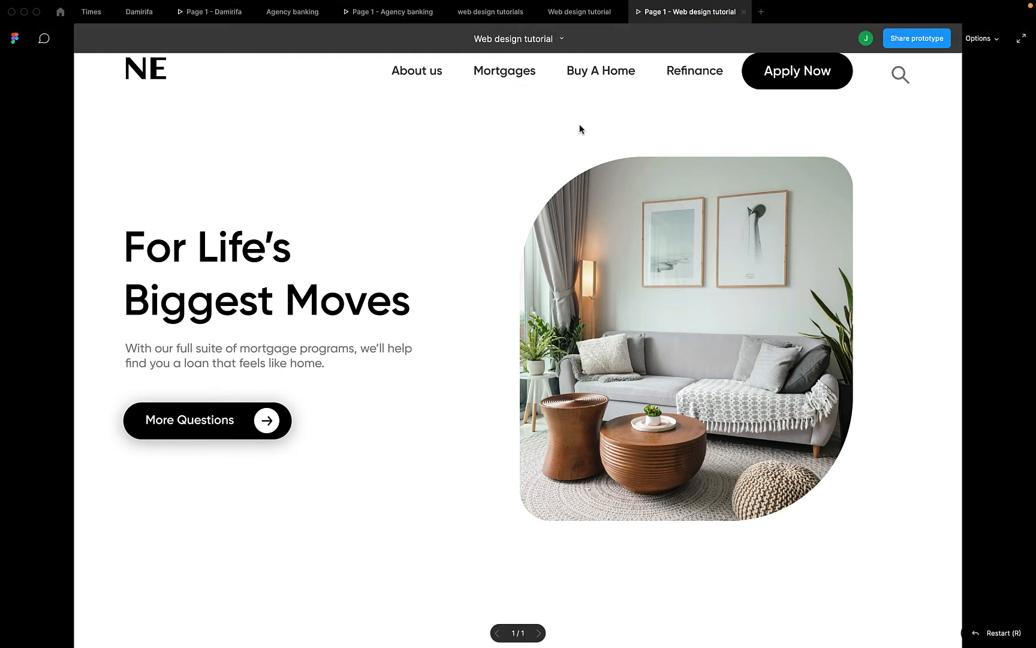
left_click(571, 25)
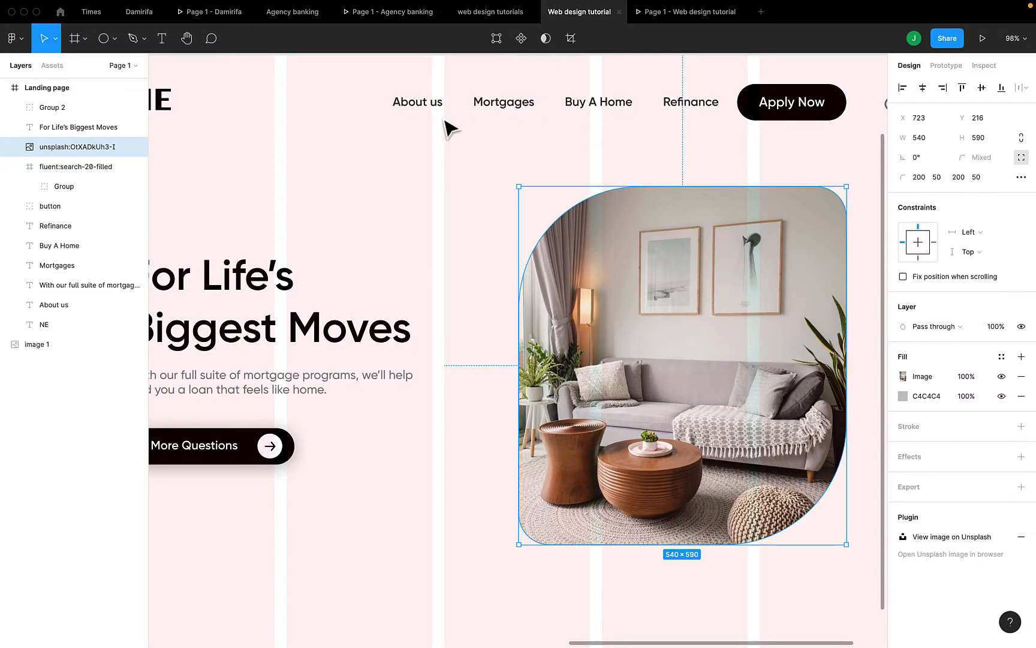
Tighten the four nav links' spacing to 30 and shift them right beside Apply Now
left_click(418, 102)
left_click(503, 106, "shift")
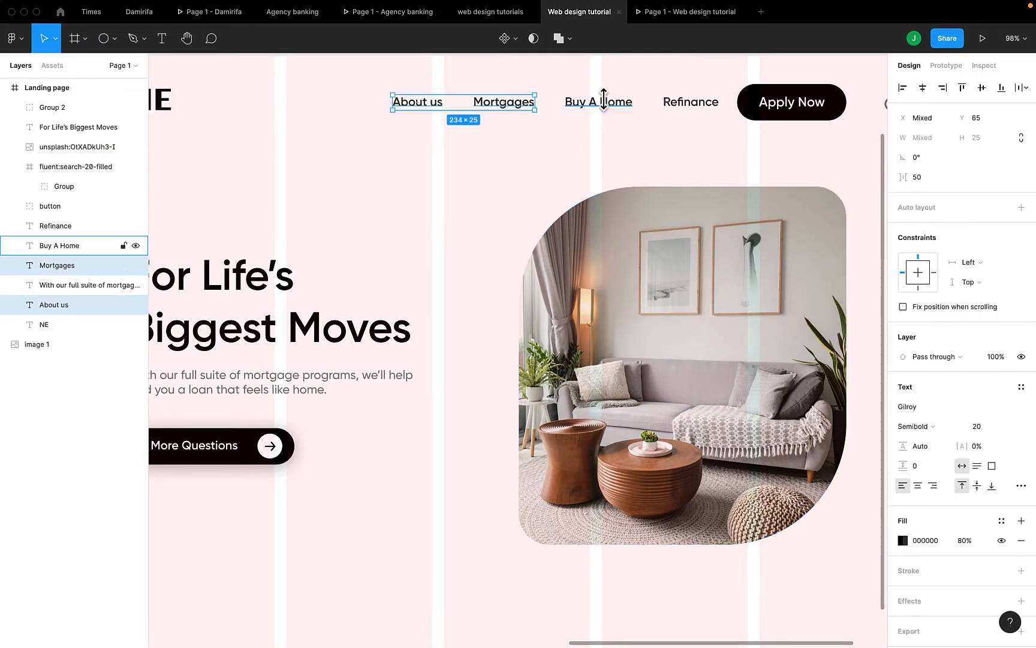
left_click(600, 103, "shift")
left_click(680, 106, "shift")
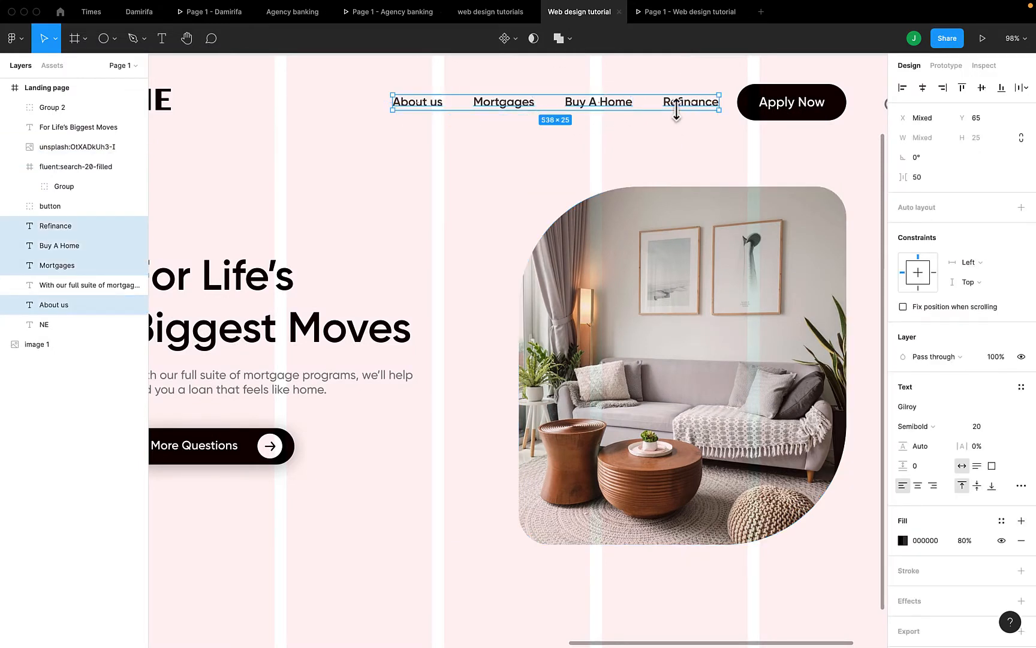
left_click(930, 179)
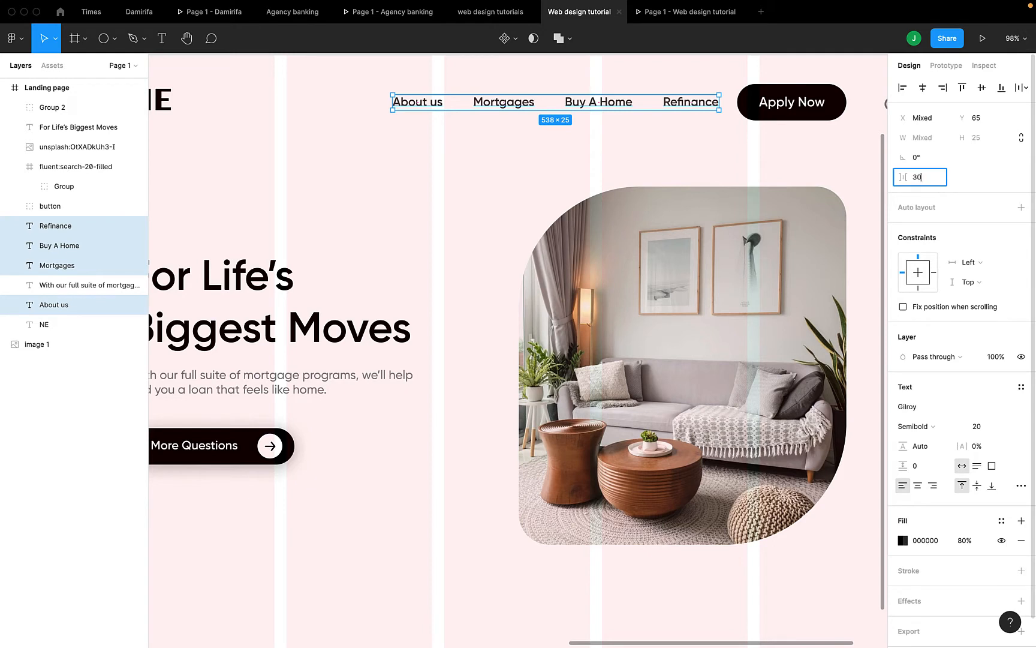
key("Return")
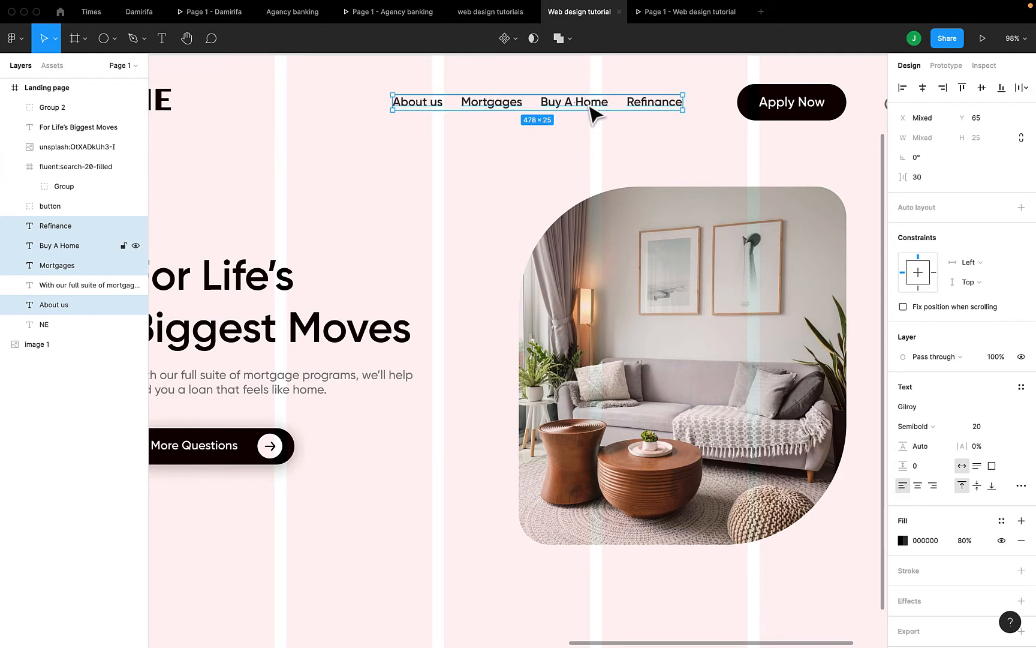
left_click_drag(590, 106, 616, 106)
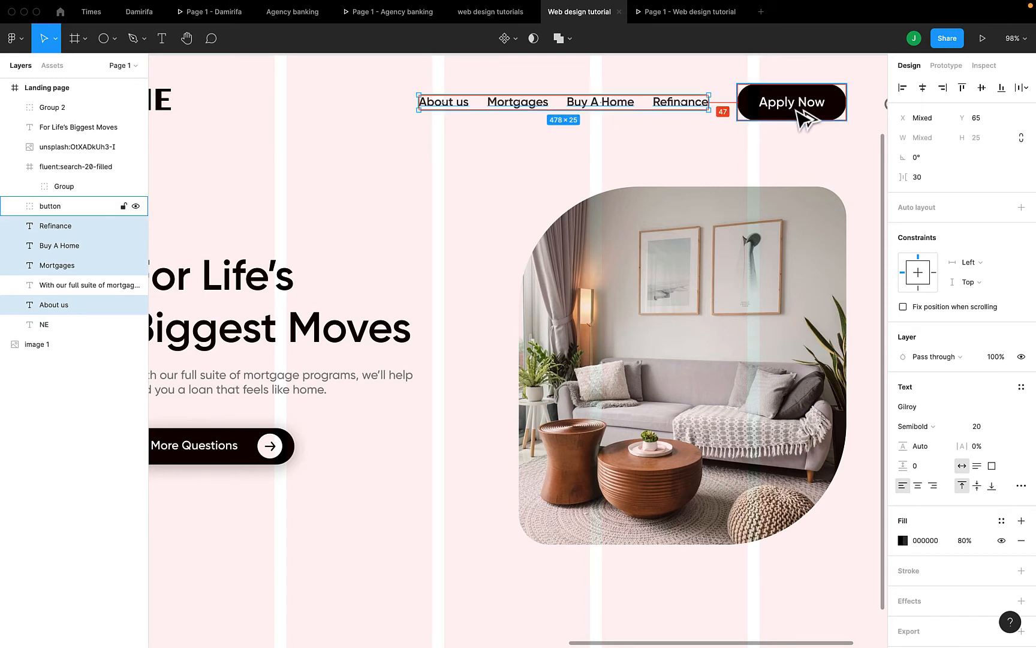
left_click_drag(666, 111, 676, 111)
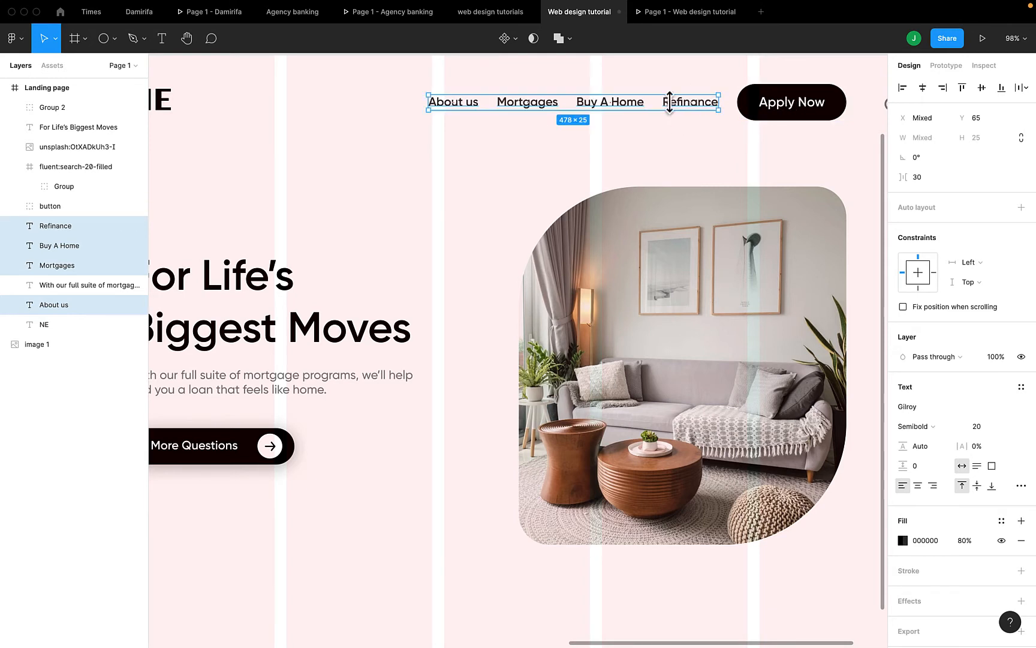
left_click(677, 14)
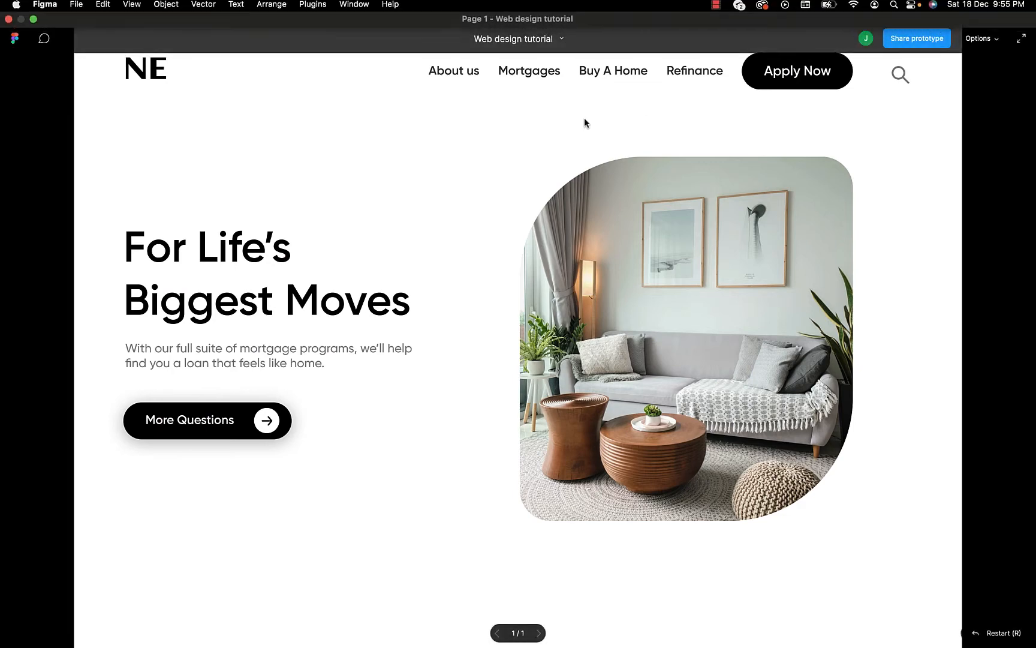
left_click(593, 12)
Shorten the Apply Now pill to 180×50 and centre its label horizontally and vertically
left_click(780, 104)
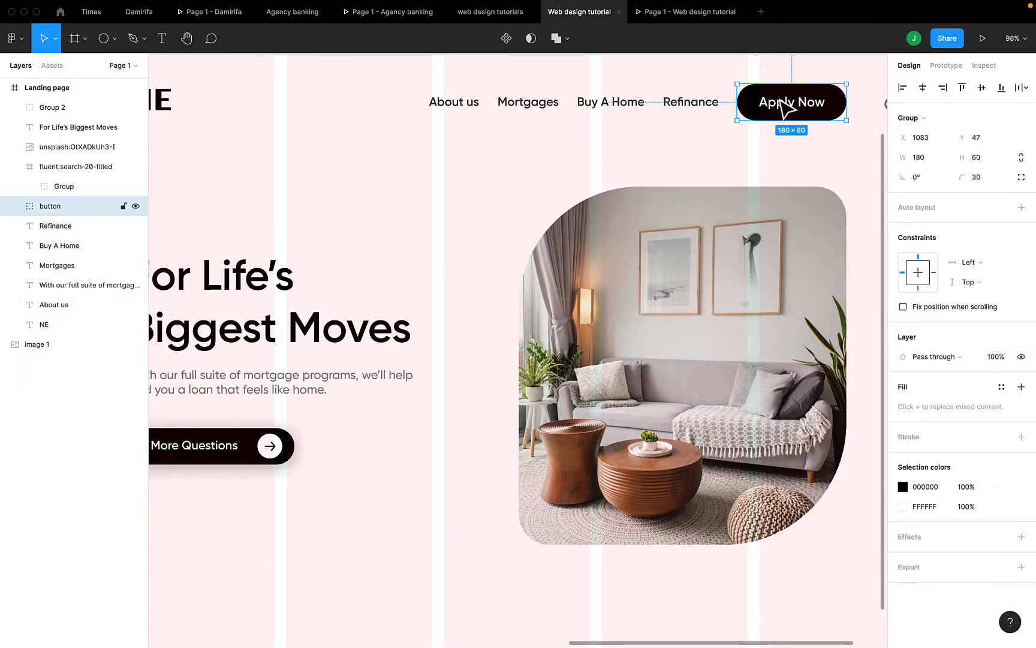
left_click(781, 103)
left_click(994, 362)
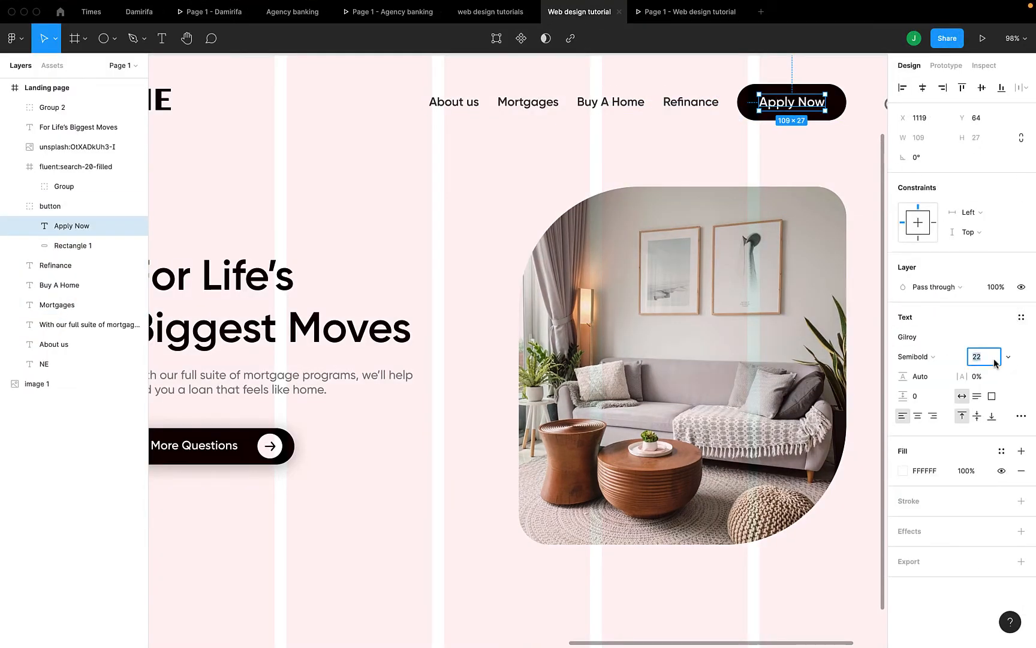
left_click(750, 118)
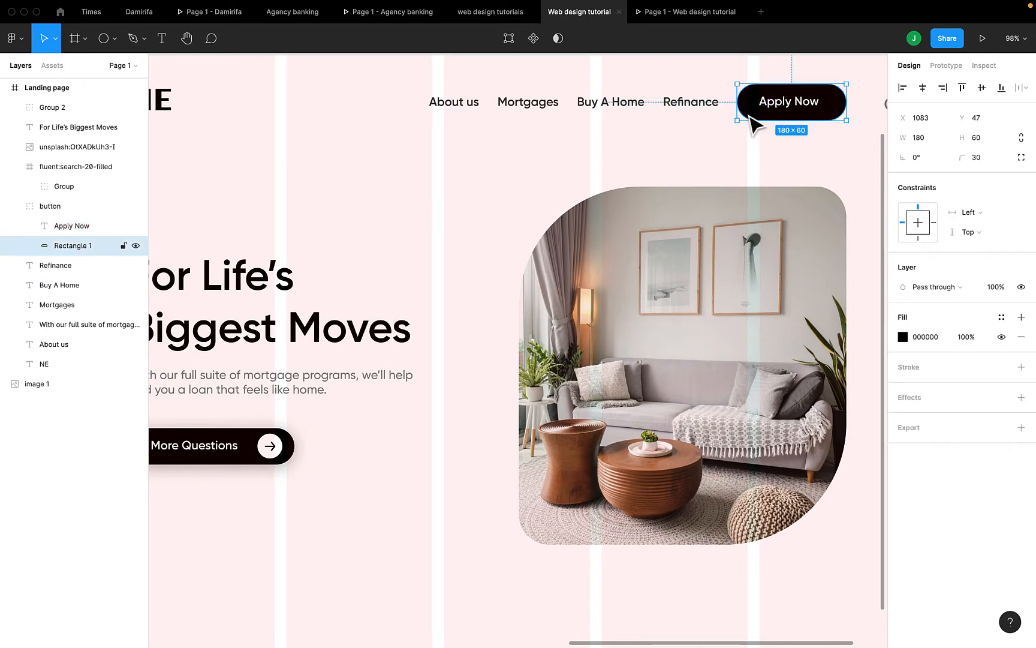
left_click_drag(788, 123, 788, 116)
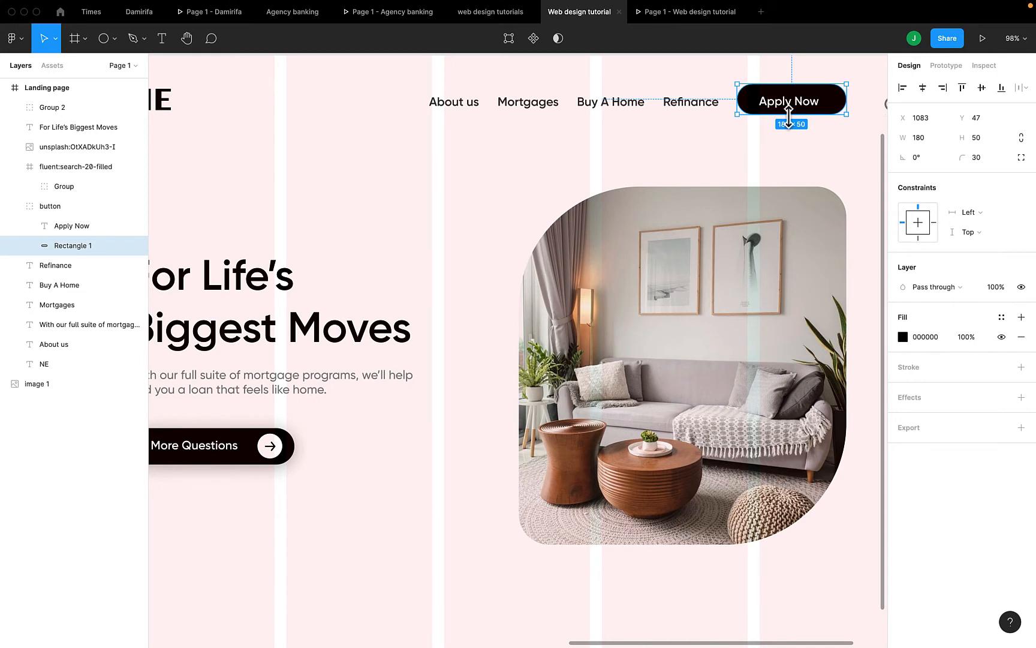
left_click(811, 106, "shift")
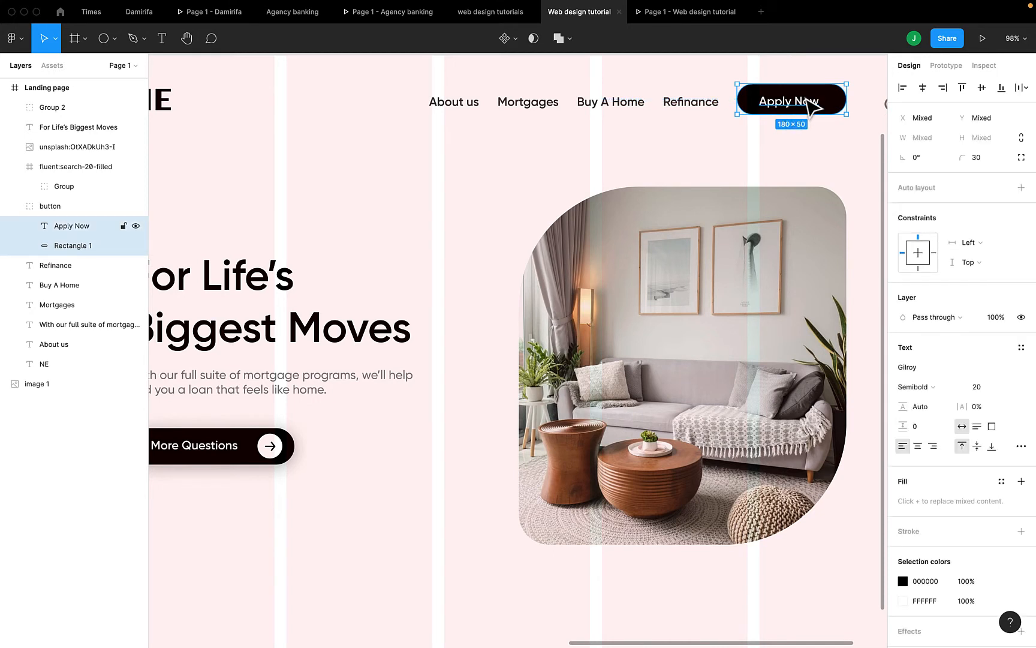
left_click(923, 88)
left_click(982, 87)
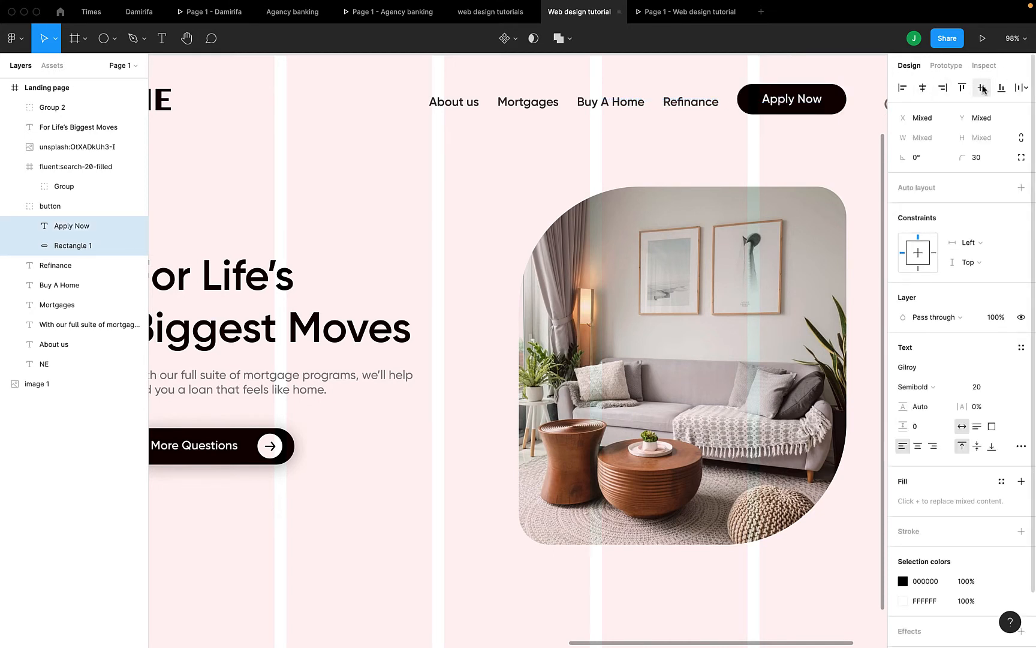
Nudge the Apply Now button group down to Y 51 and preview the landing page
left_click(856, 164)
left_click(816, 103)
left_click_drag(812, 100, 814, 102)
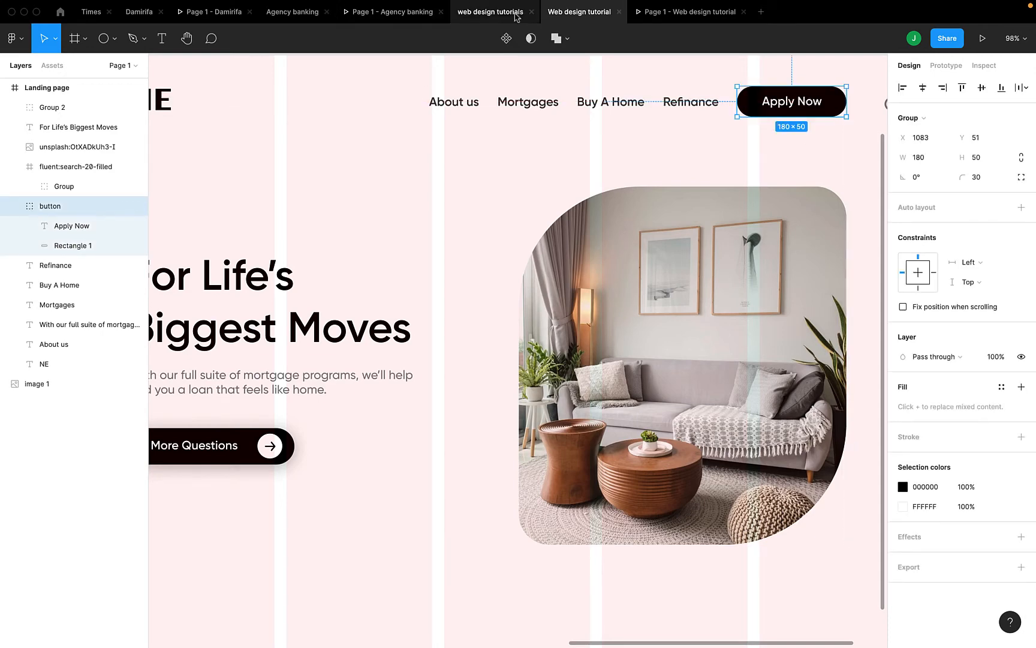
left_click(661, 13)
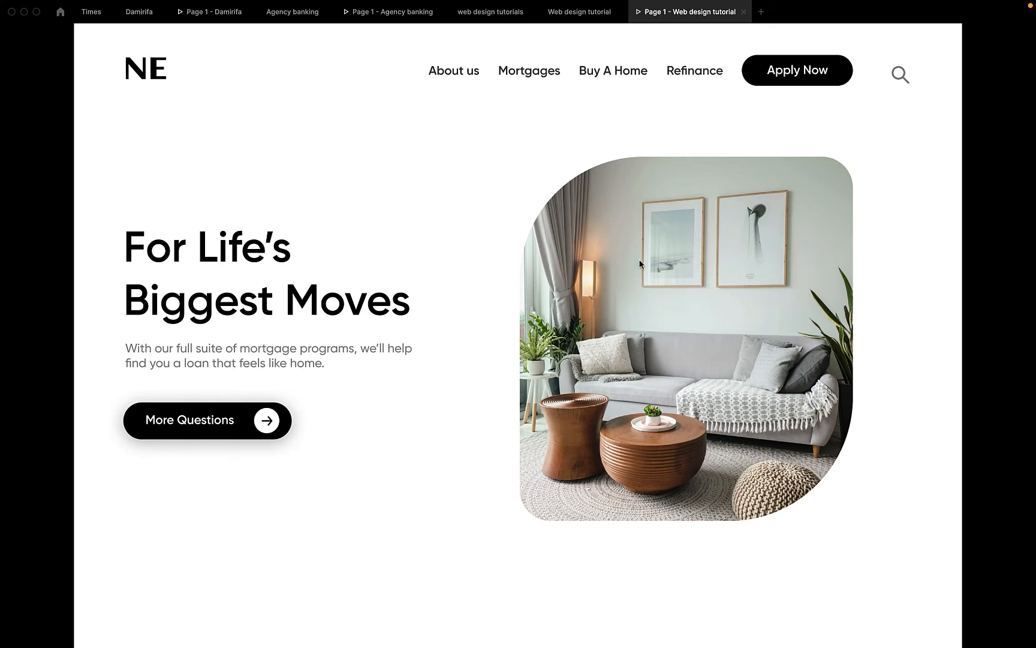
Pan across the canvas to compare the Landing page frame with the reference mockup, then switch to ellipse drawing
left_click(579, 12)
scroll(493, 568, "left", 3)
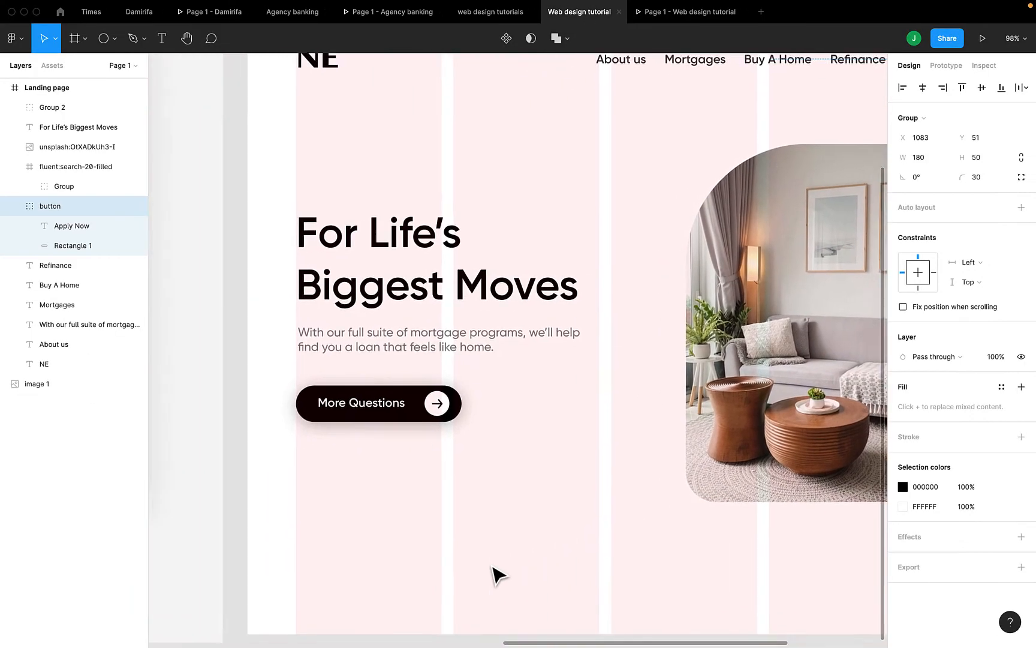
scroll(492, 568, "down", 5)
scroll(493, 567, "left", 5)
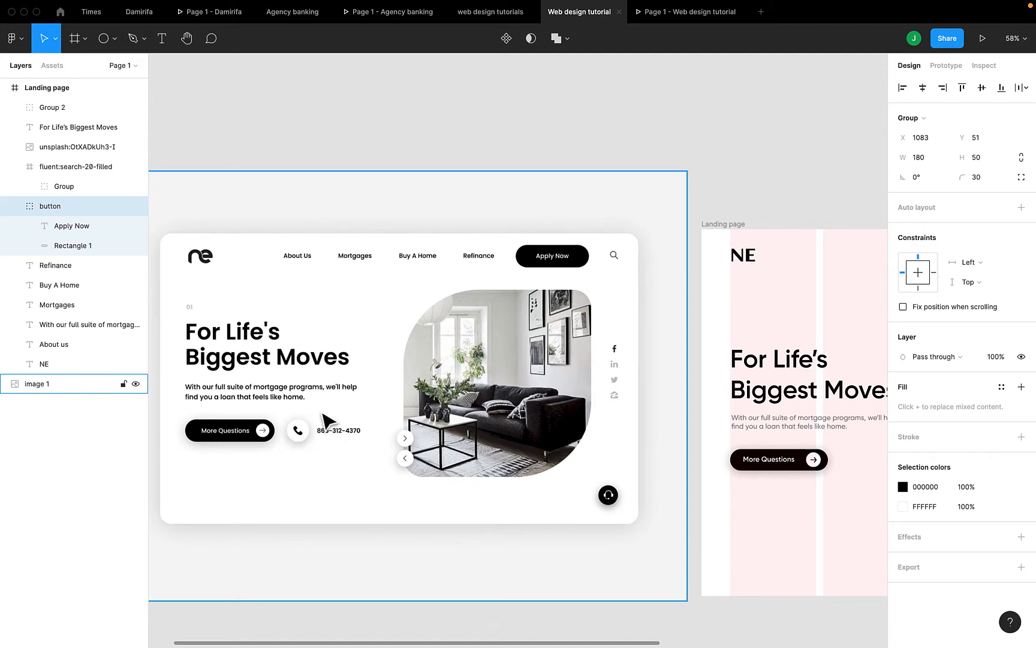
scroll(543, 522, "right", 3)
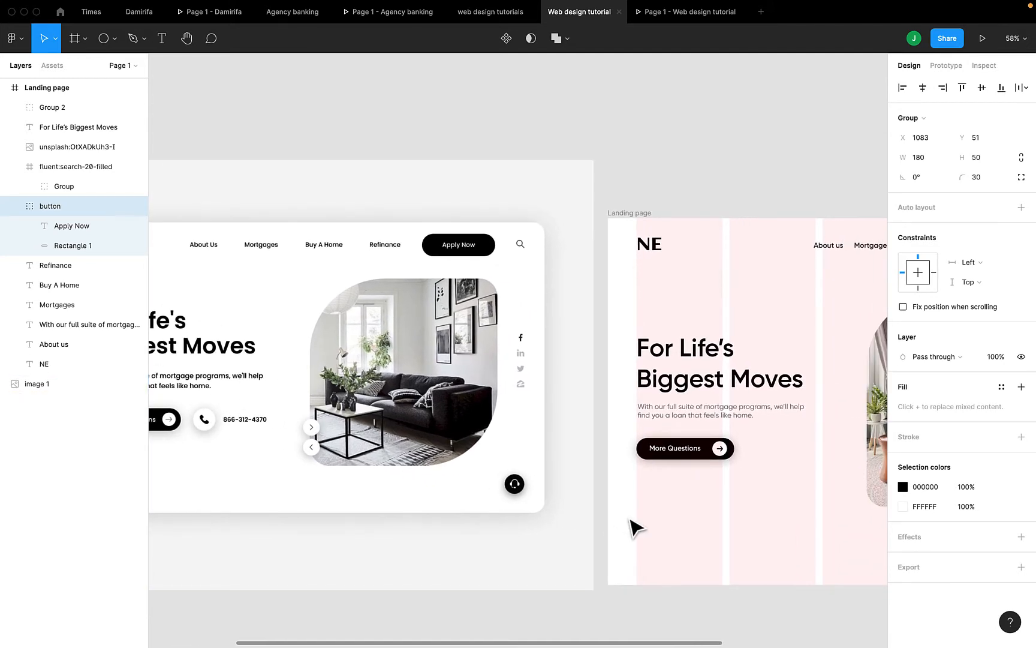
scroll(632, 527, "right", 1)
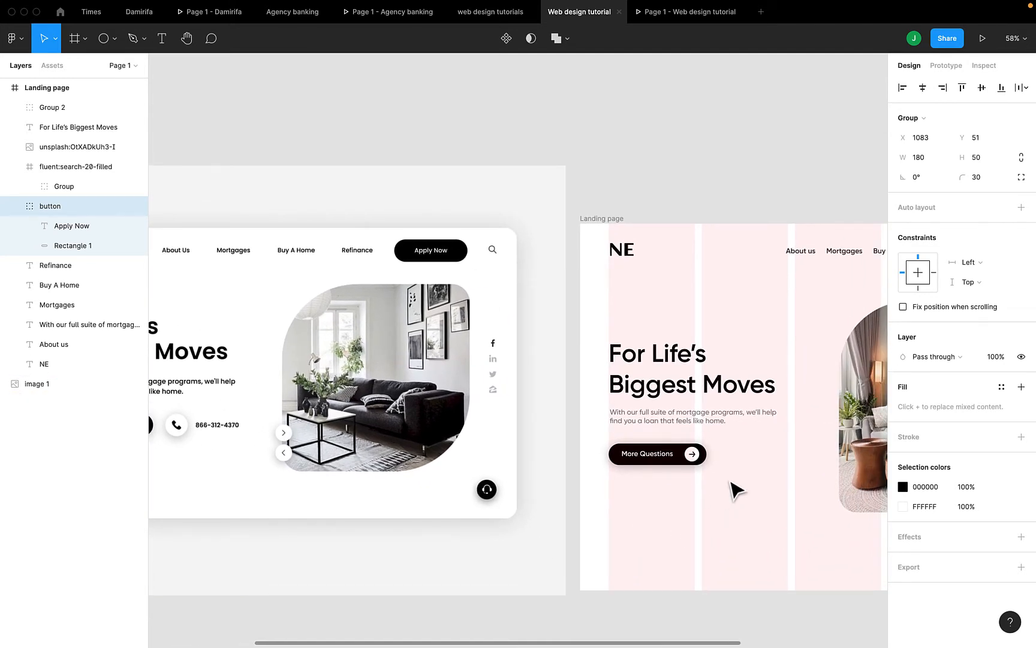
scroll(731, 484, "up", 2)
key("r")
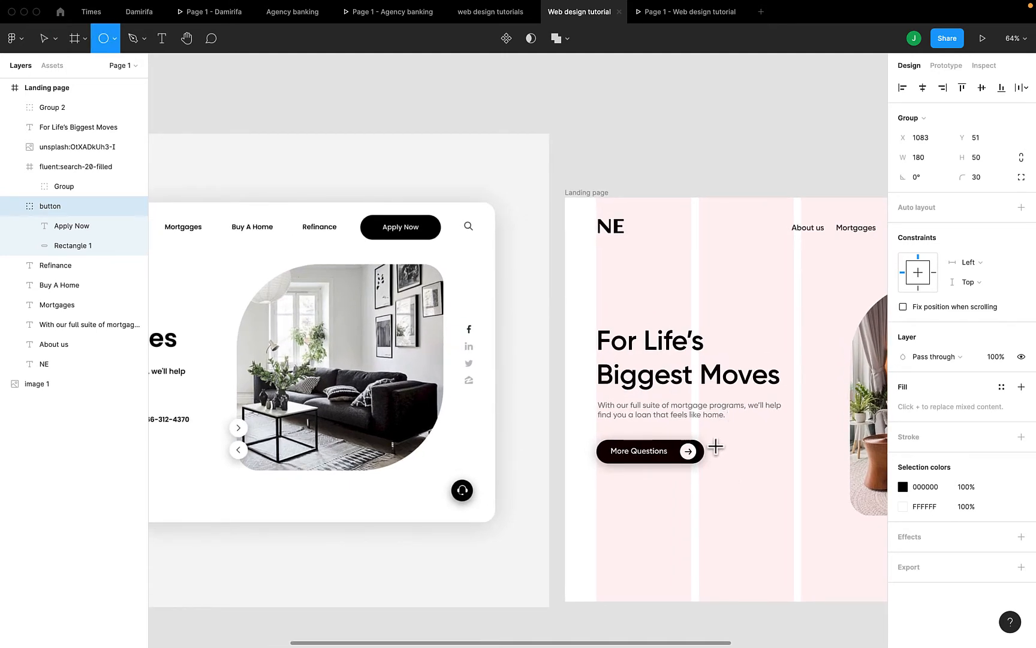
Draw a small circle just to the right of the More Questions button
left_click_drag(715, 446, 734, 464)
scroll(738, 471, "left", 3)
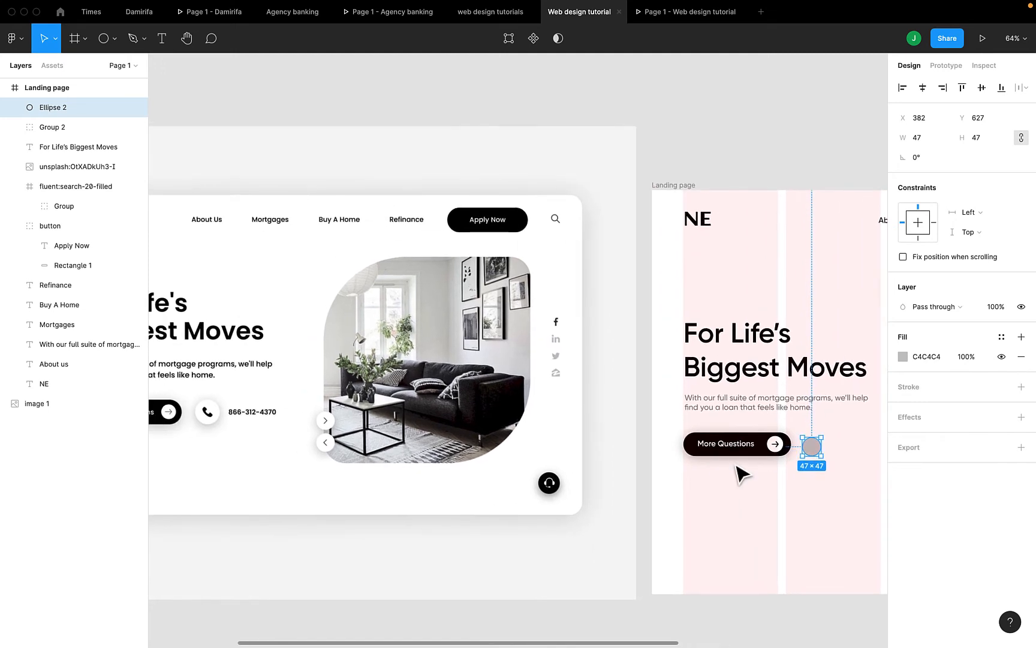
scroll(742, 473, "right", 3)
scroll(742, 474, "left", 2)
scroll(743, 474, "down", 1)
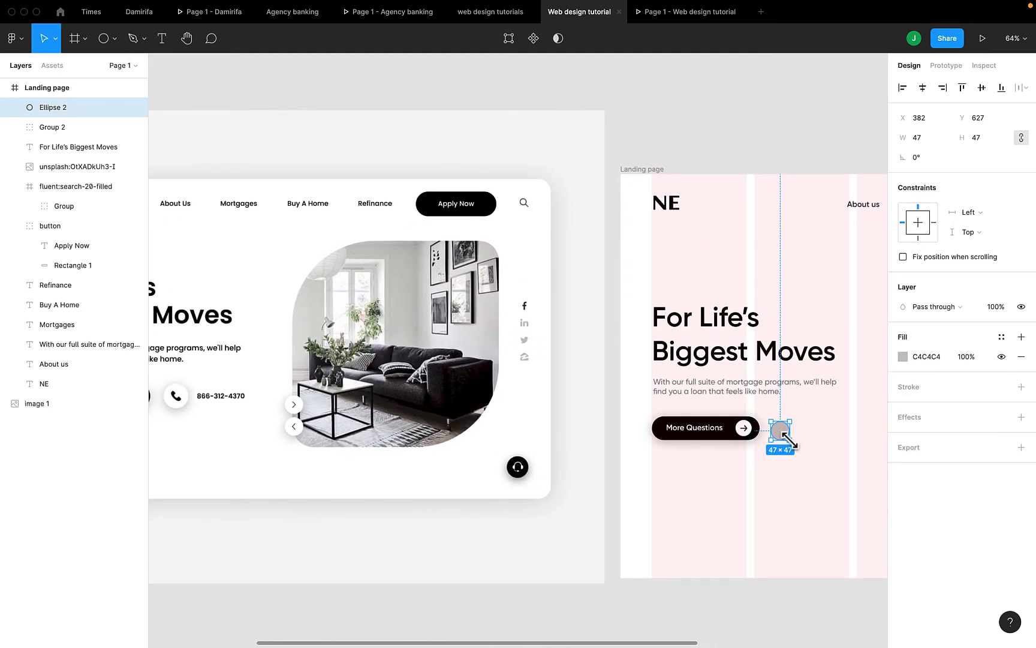
key("Delete")
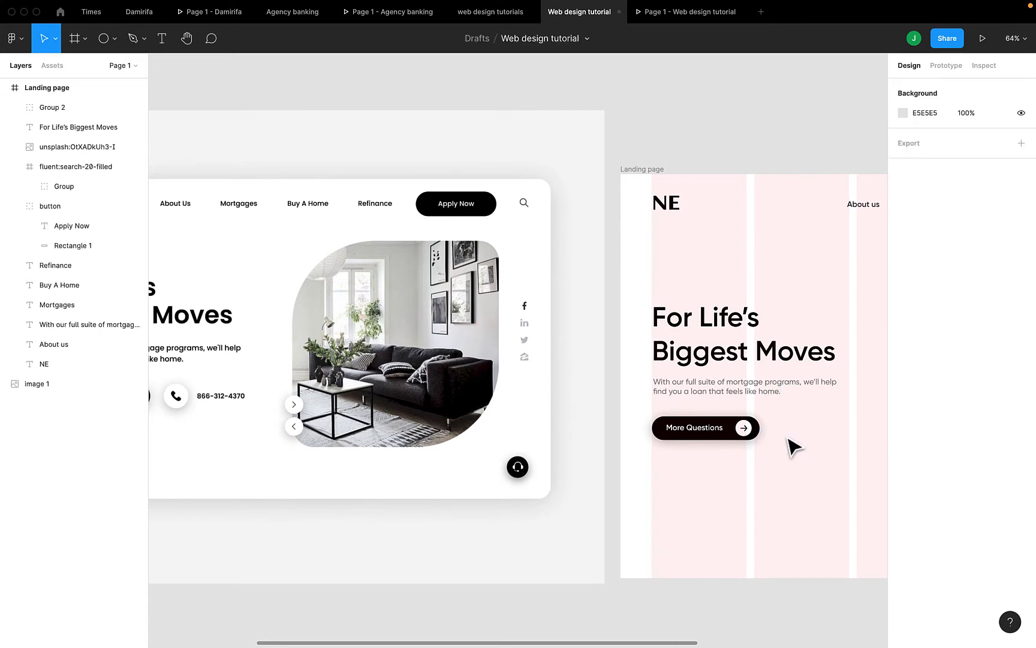
key("o")
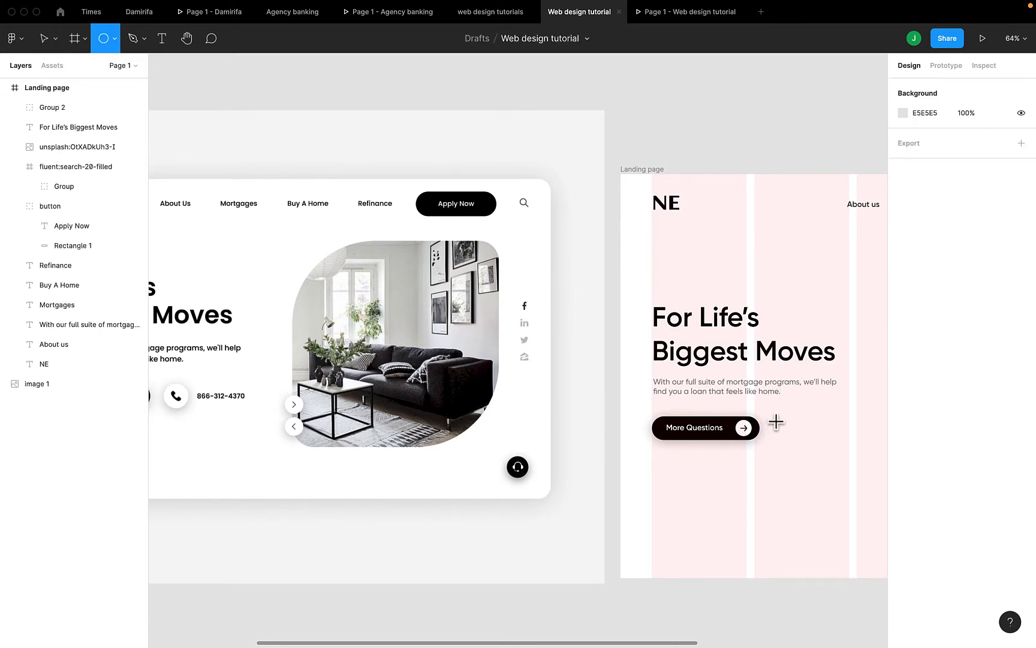
mouse_move(776, 422)
left_mouse_down()
mouse_move(798, 445)
mouse_move(791, 432)
left_mouse_up()
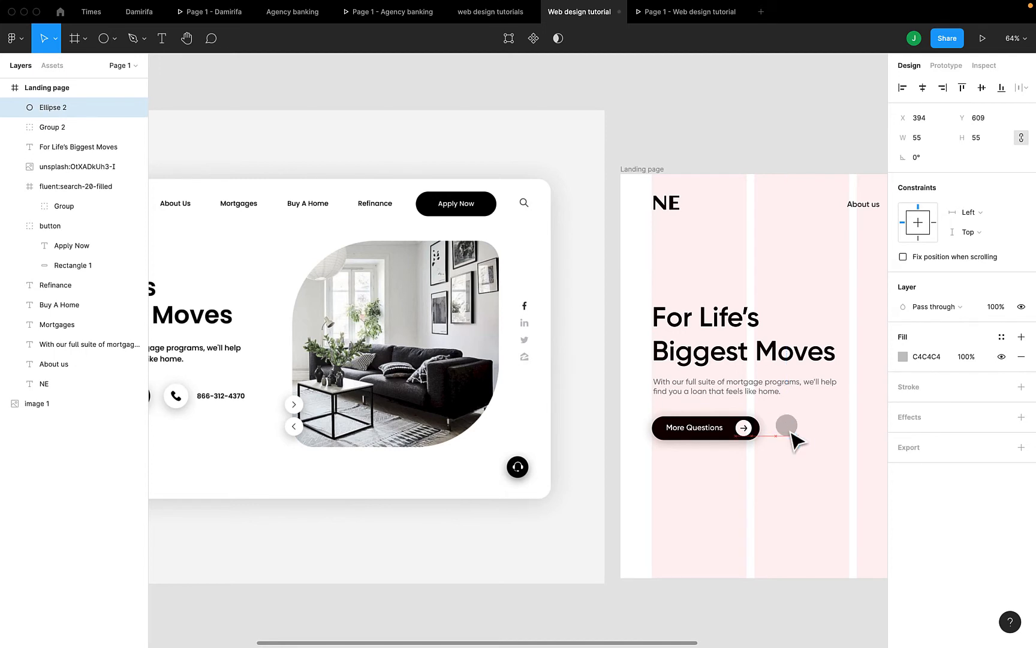
Size the circle to 60×60 and align it beside More Questions at X 402, Y 614
left_click(730, 430)
double_click(730, 430)
left_click(786, 427)
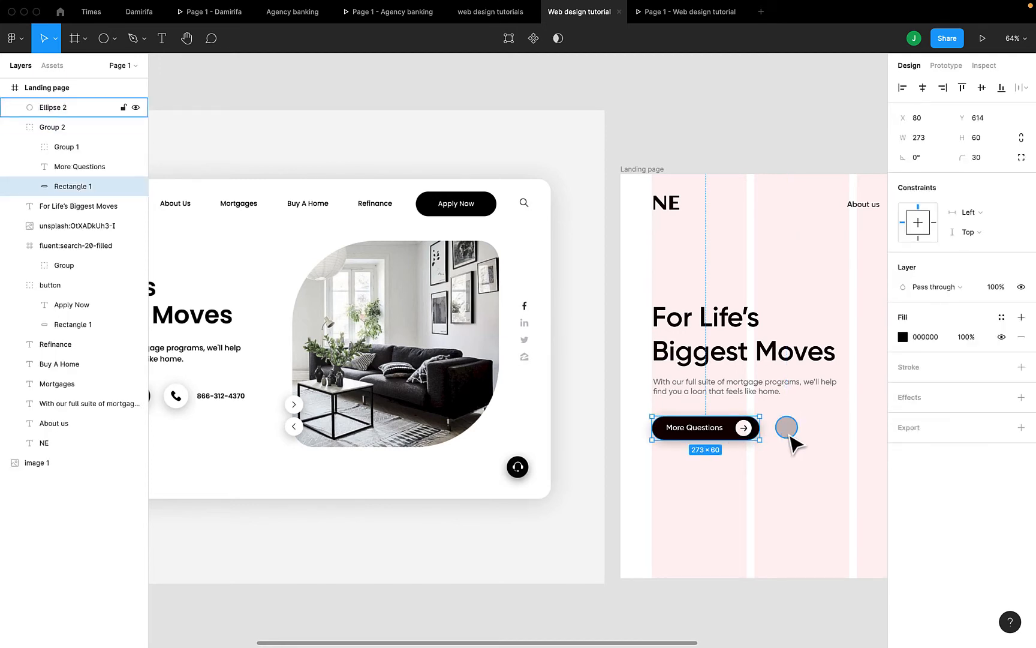
left_click(978, 139)
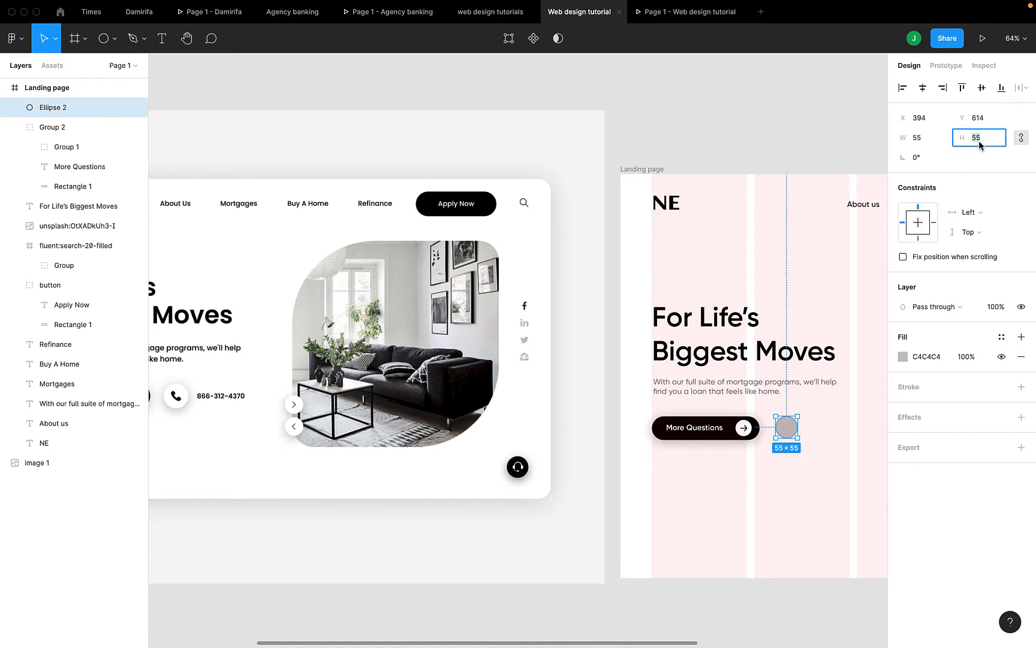
type("57")
key("Return")
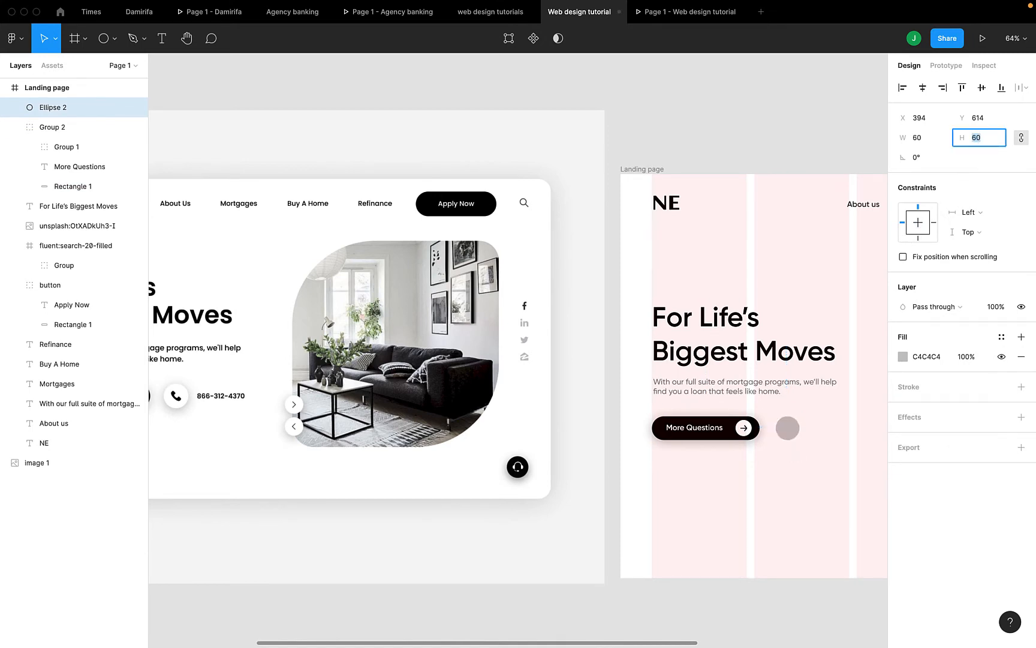
left_click(790, 432)
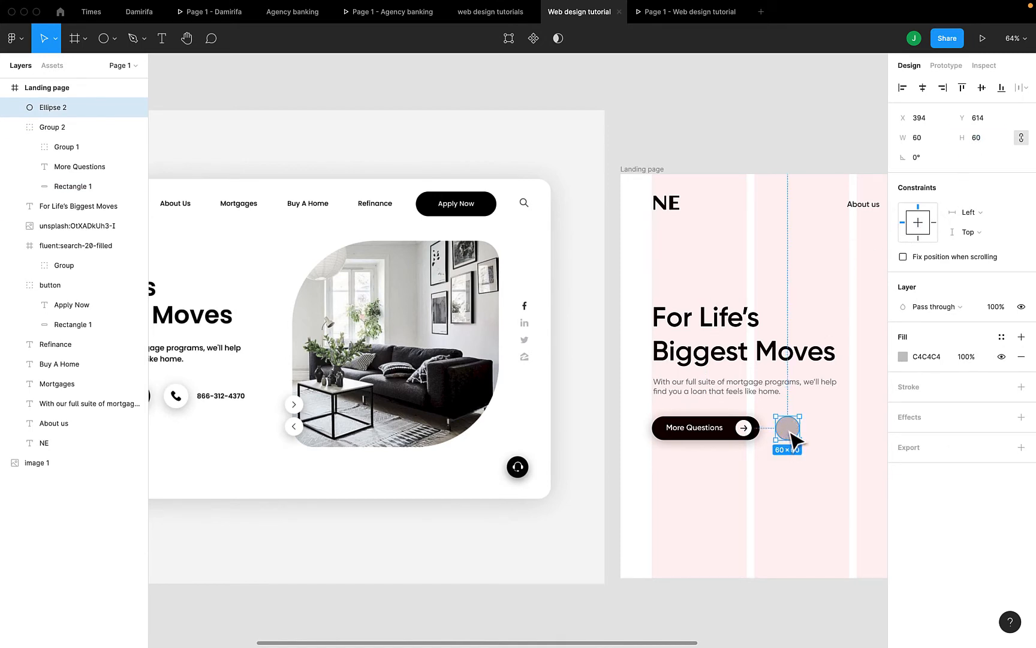
left_click_drag(789, 430, 788, 431)
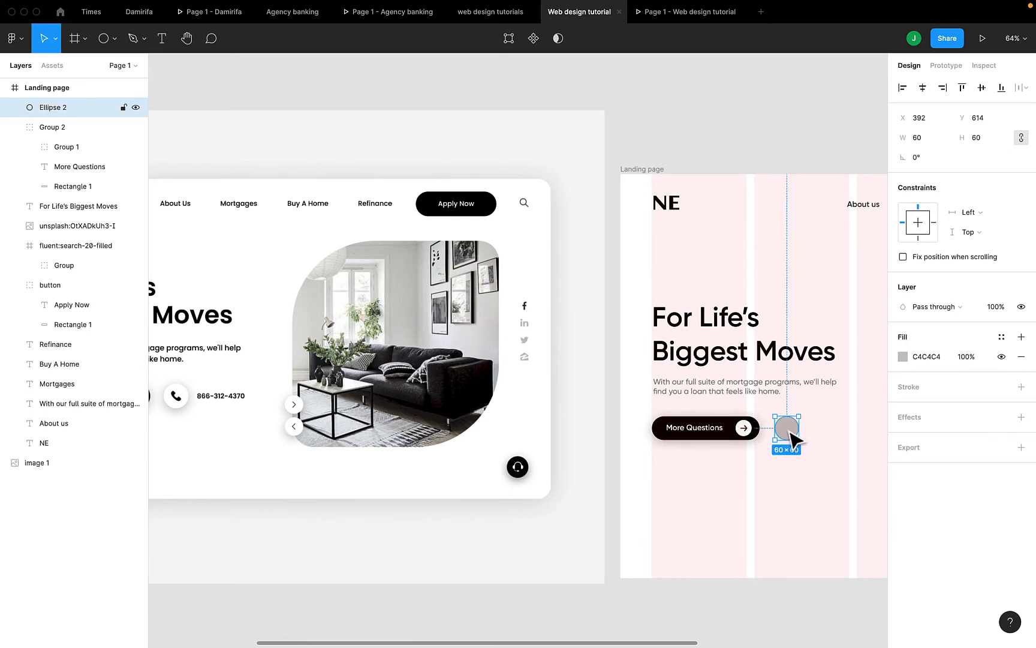
scroll(790, 433, "right", 2)
key("shift+Right")
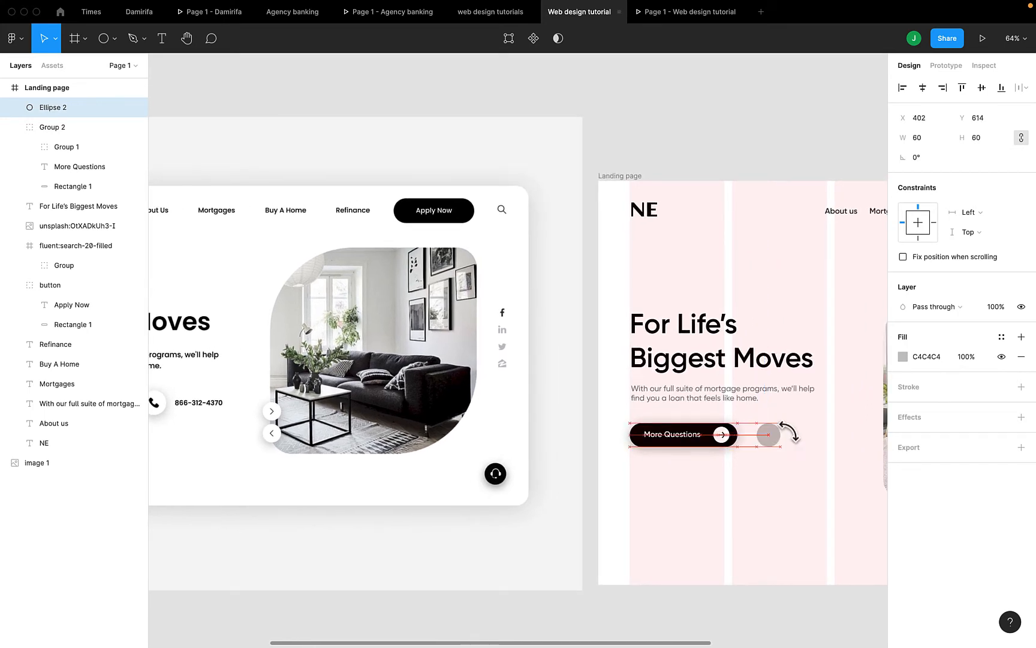
scroll(714, 453, "left", 1)
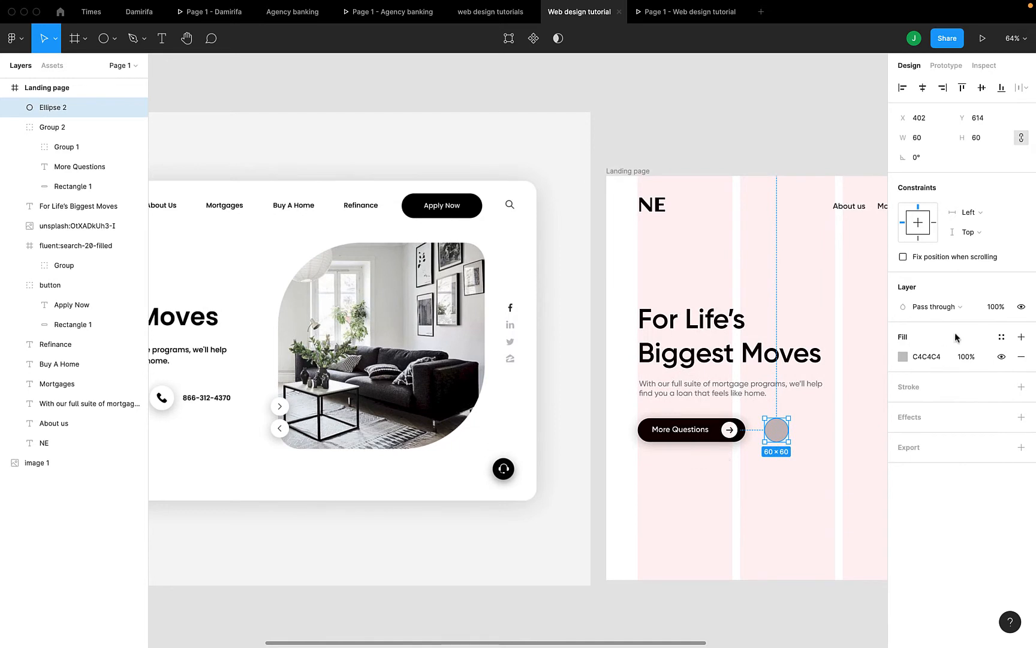
Fill the circle white (FFFFFF) and add a drop shadow with blur 20
left_click(908, 360)
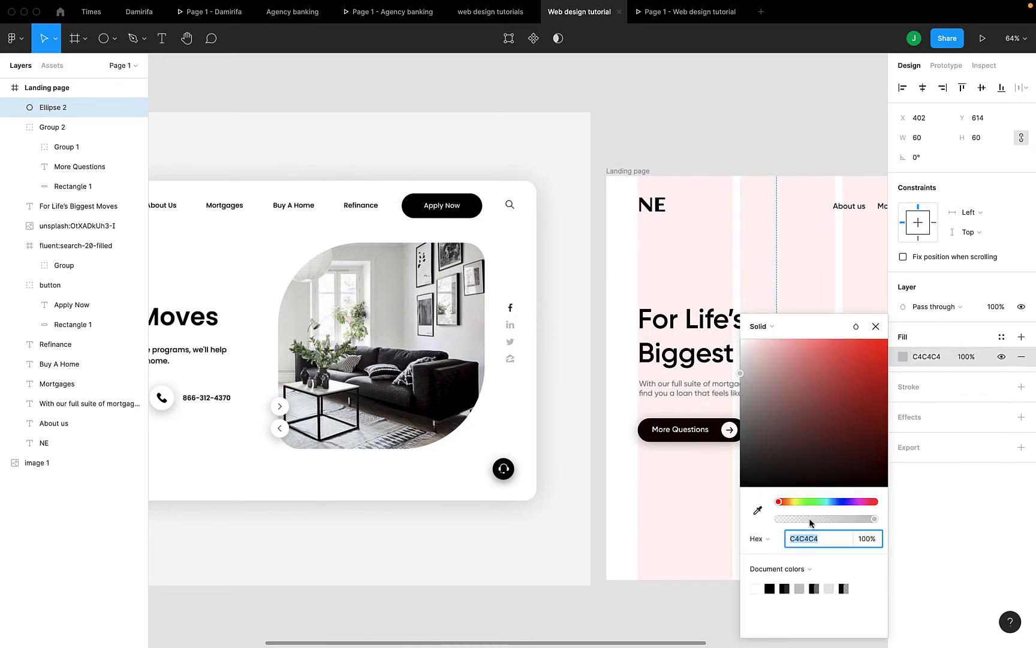
left_click(761, 583)
left_click(981, 561)
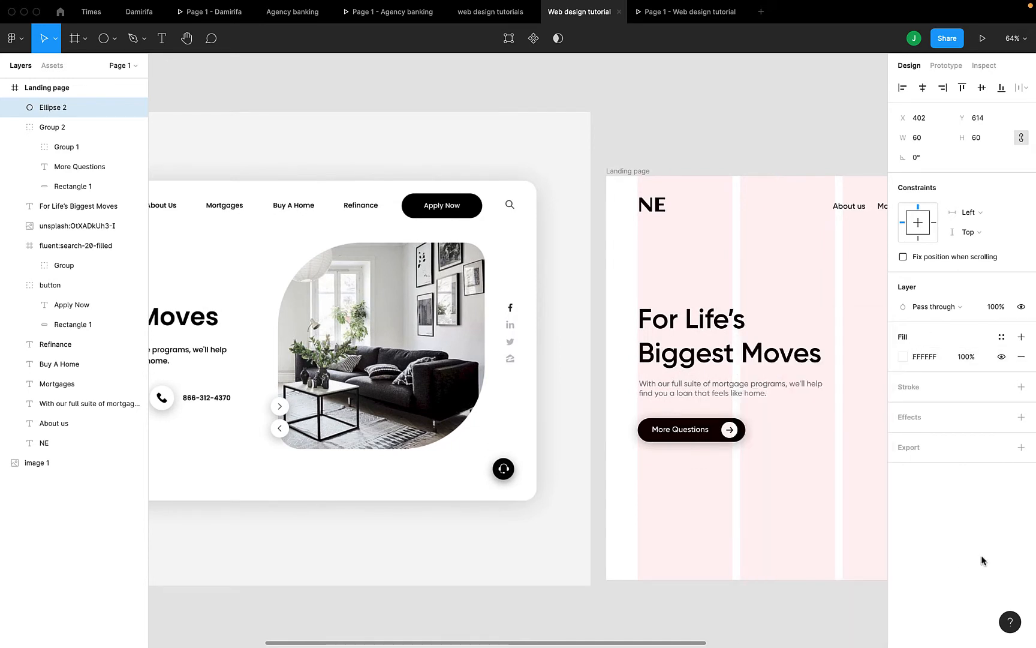
left_click(1021, 416)
left_click(909, 440)
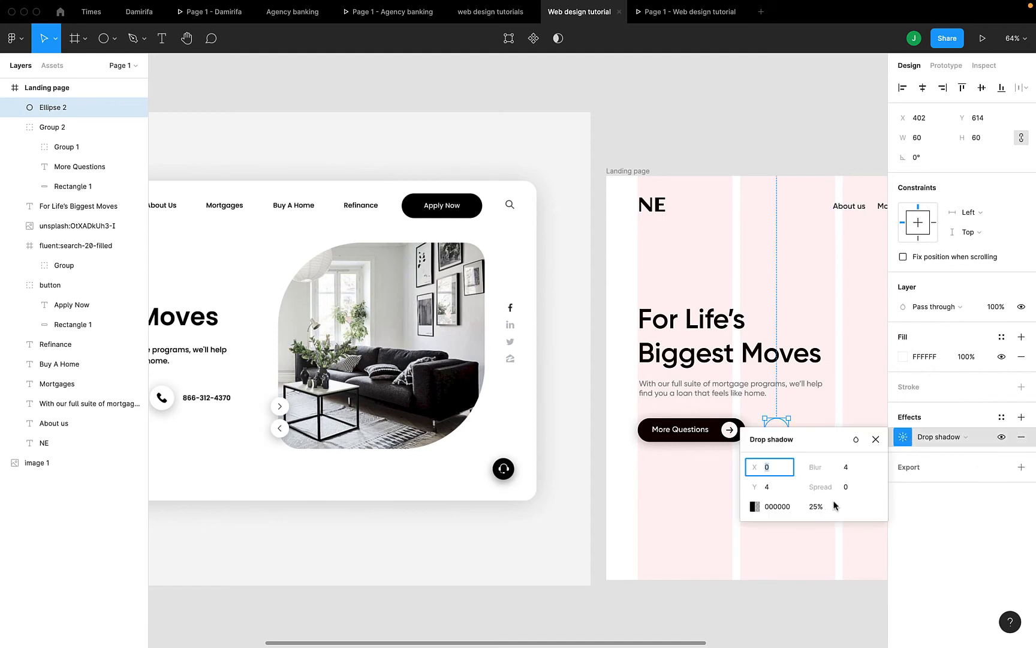
left_click(855, 468)
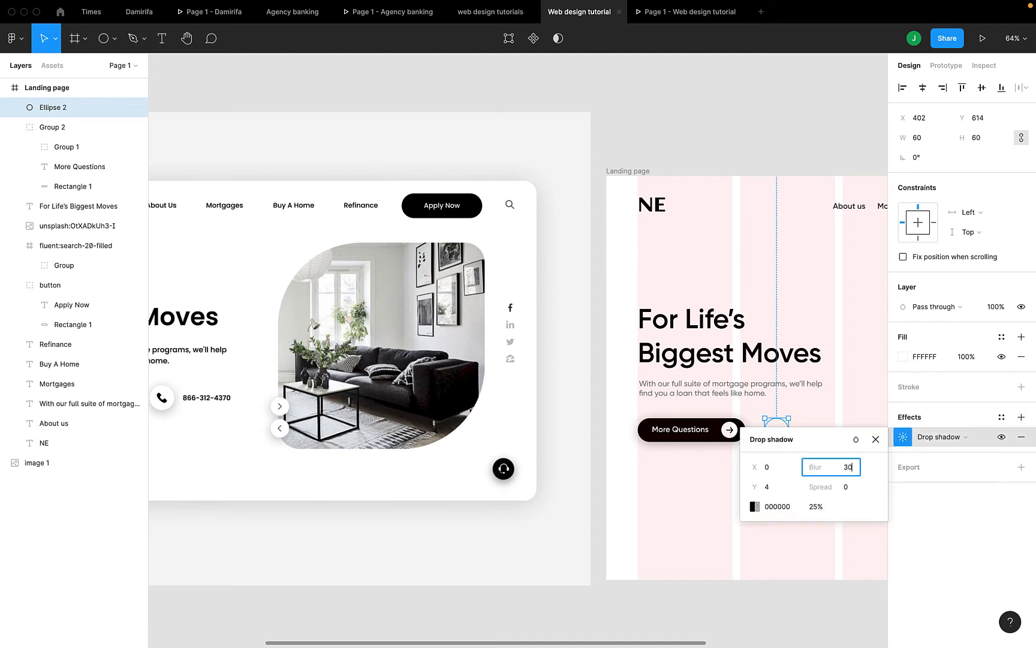
key("Return")
scroll(669, 490, "right", 3)
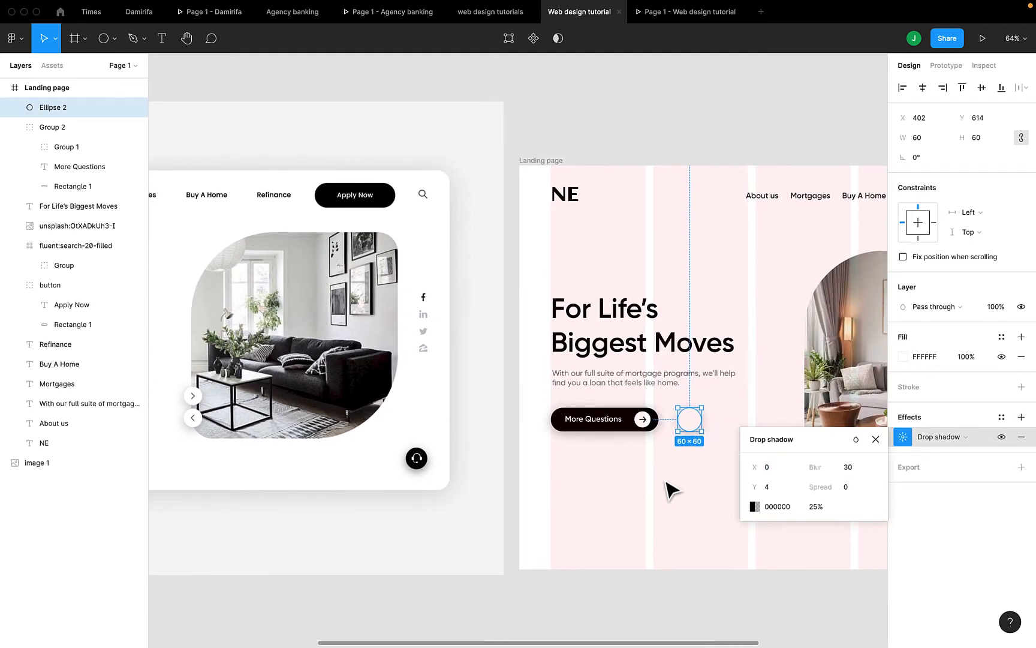
left_click(856, 473)
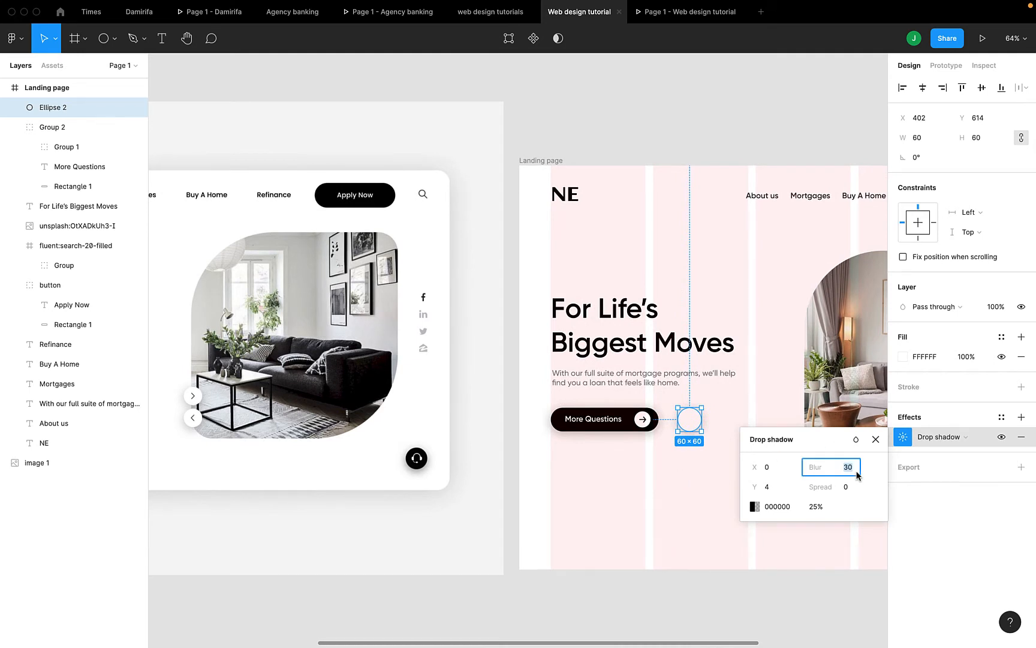
type("20")
key("Return")
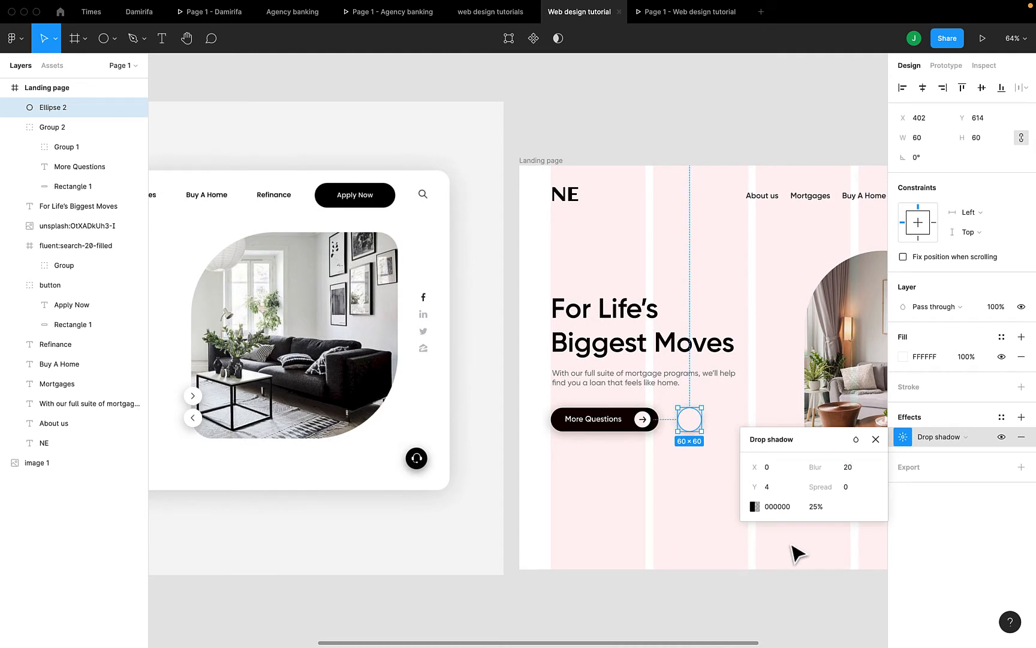
Lower the circle's drop shadow opacity from 25% to 15%, checking it in the prototype preview
left_click(983, 39)
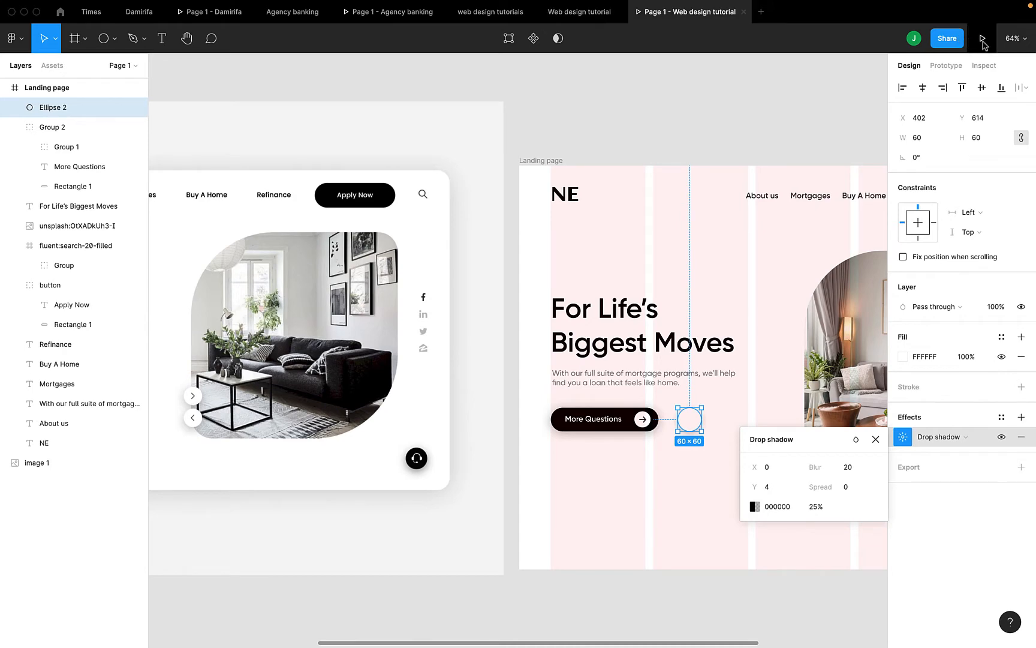
left_click(580, 11)
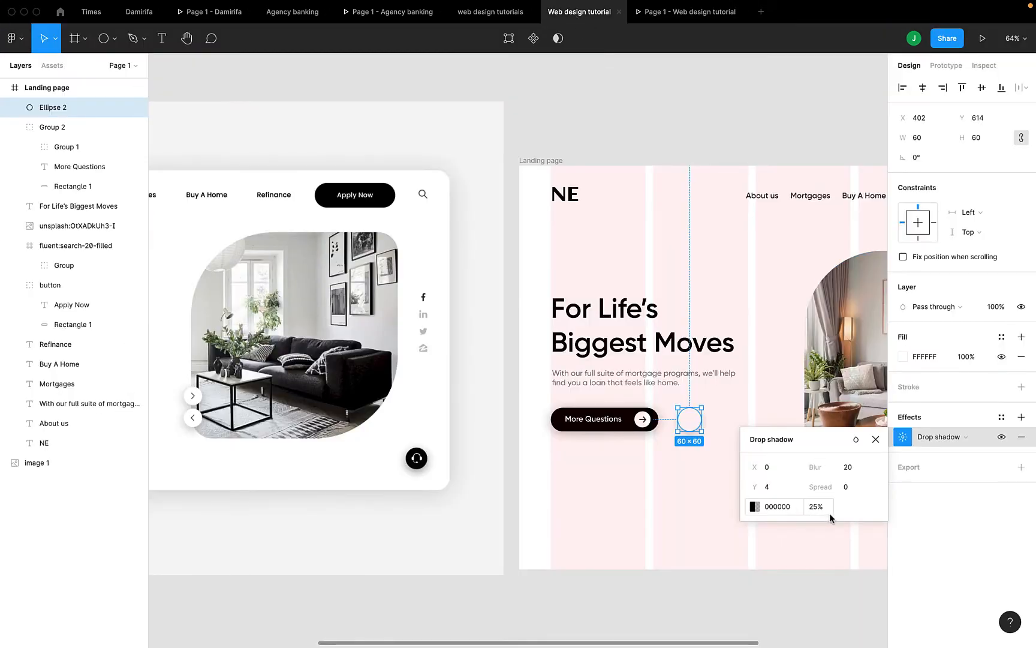
left_click(827, 510)
key("Down")
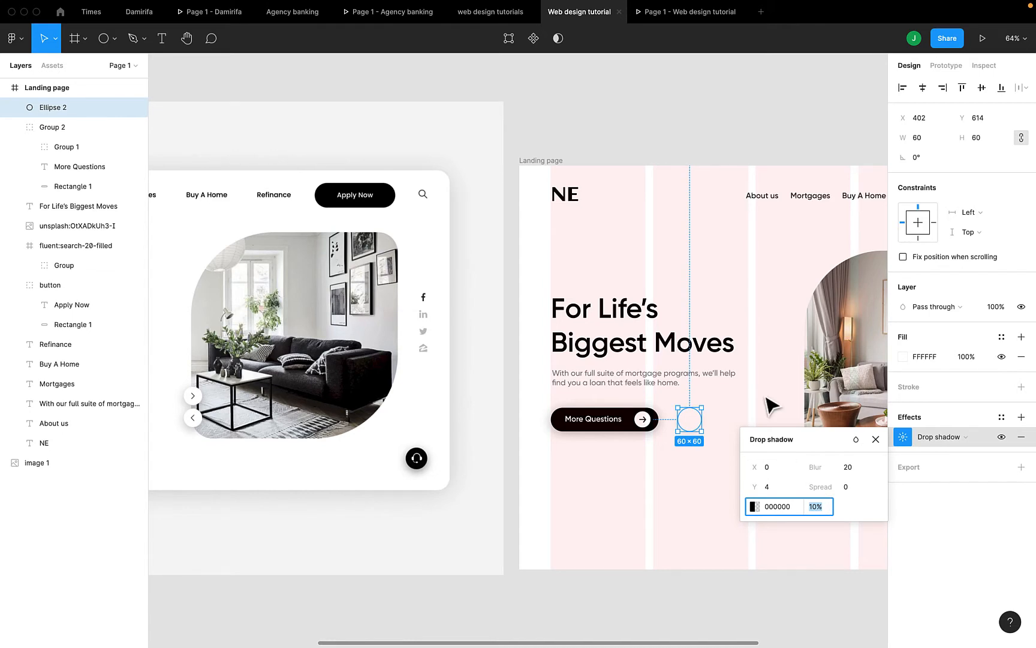
left_click(691, 20)
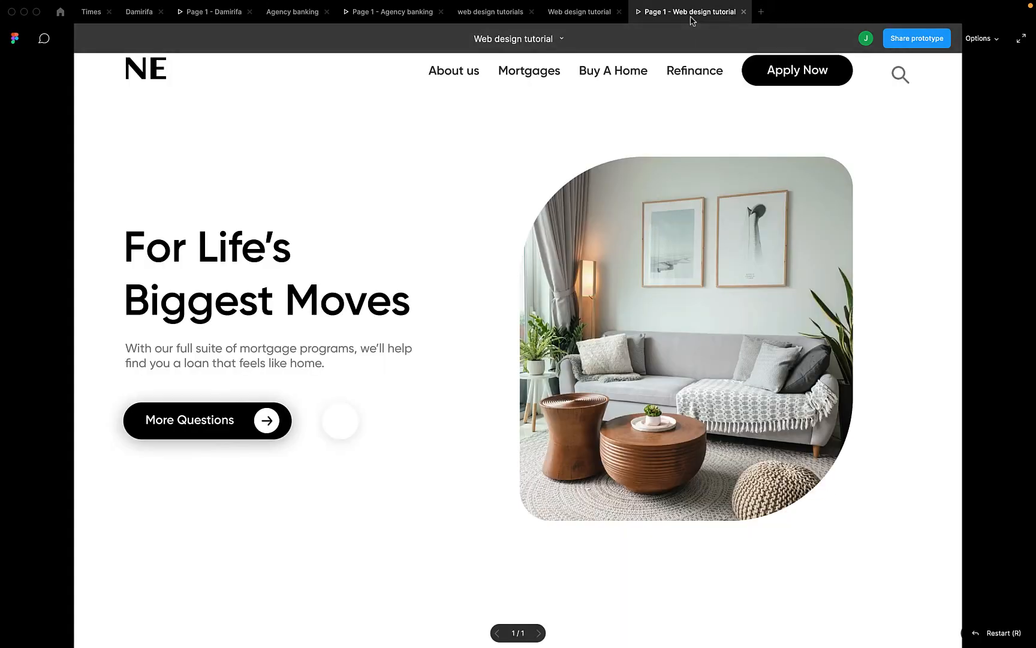
left_click(579, 18)
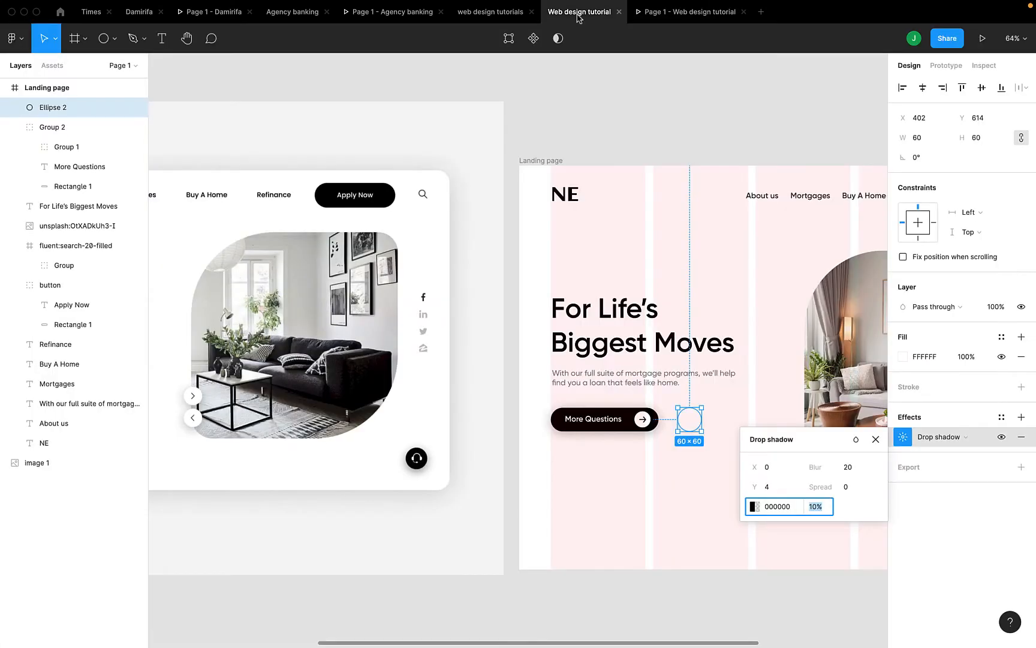
key("Up")
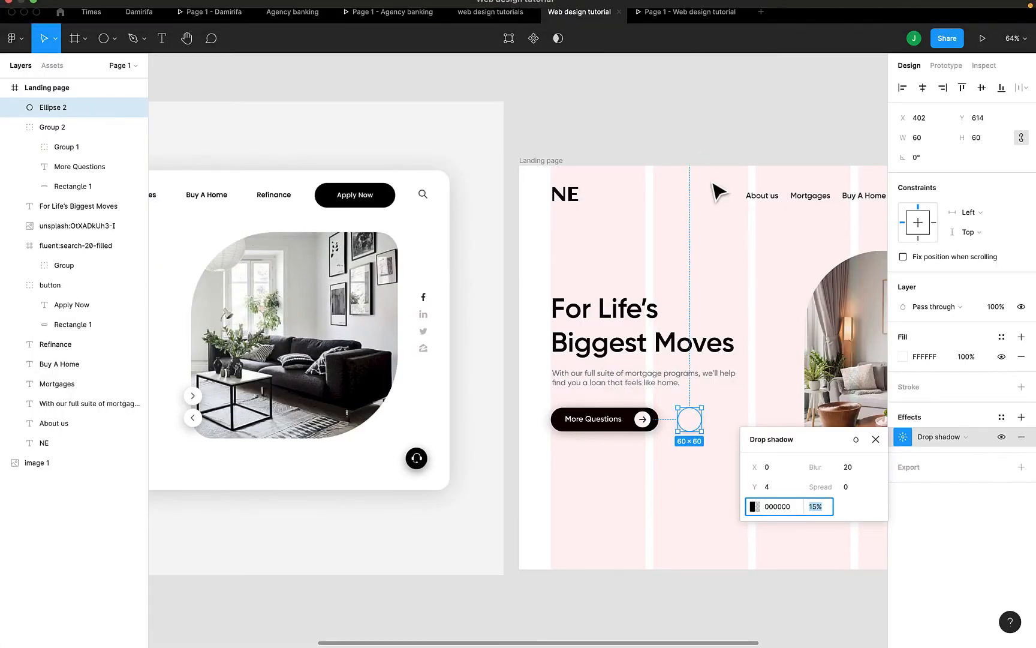
left_click(687, 10)
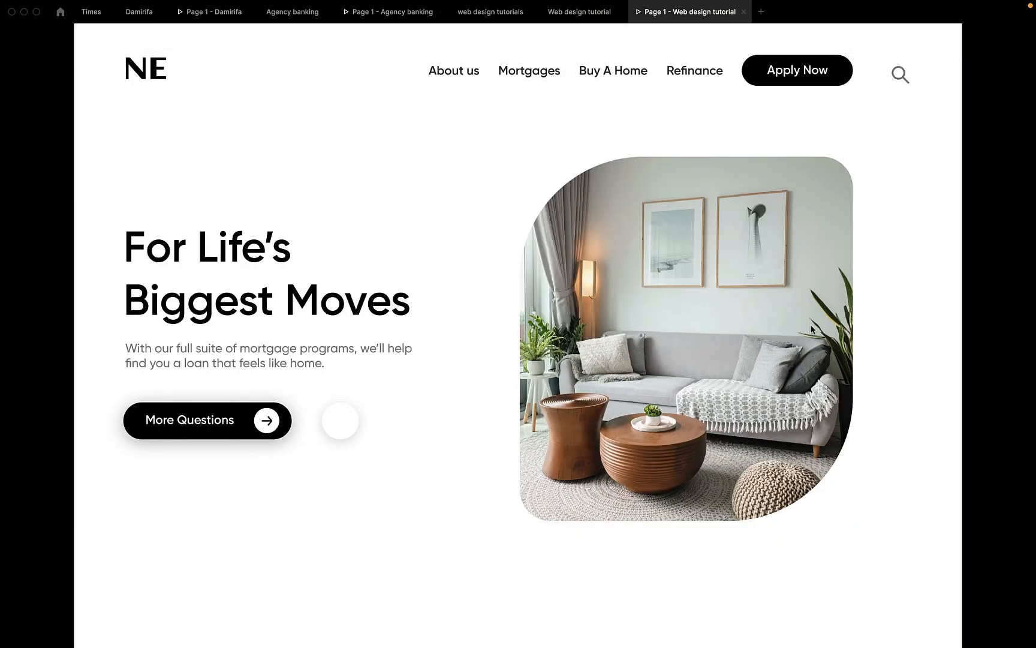
left_click(579, 12)
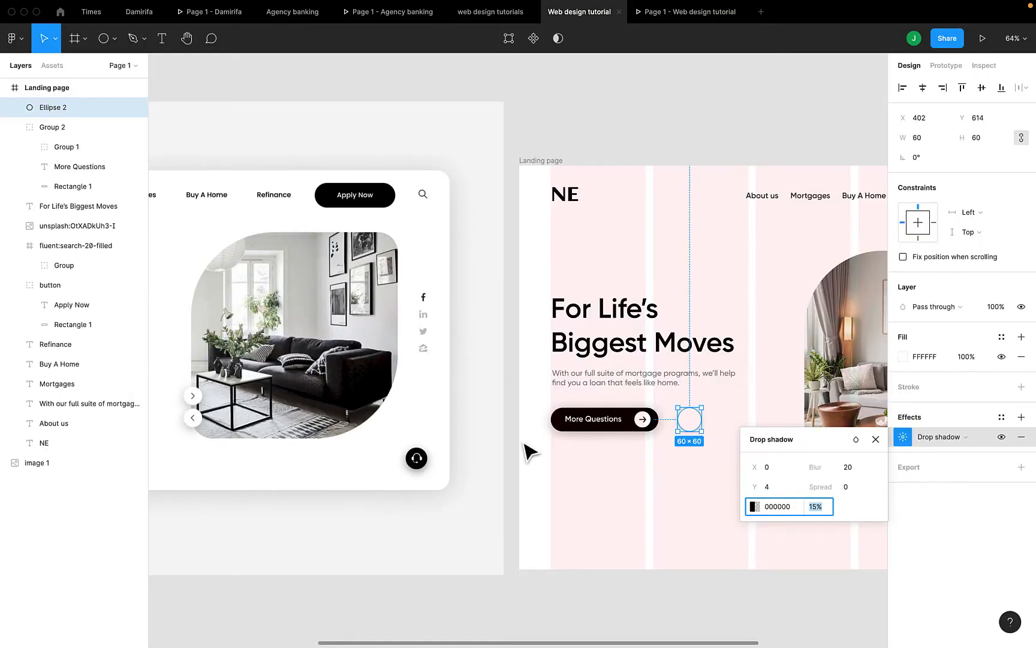
left_click(875, 439)
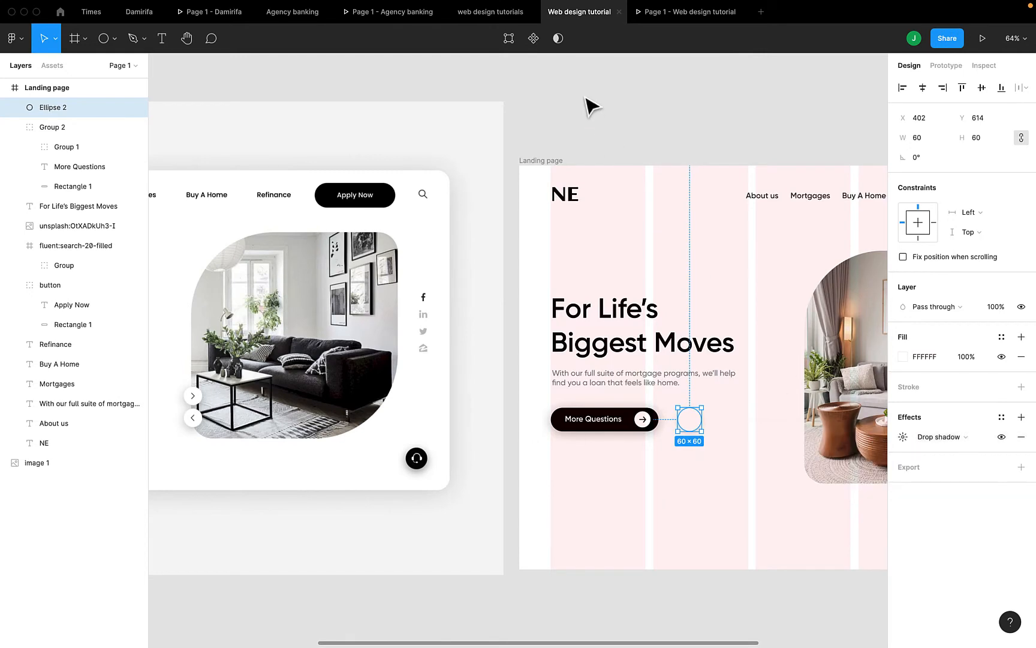
left_click(591, 116)
Search Iconify for 'phone' and place the 32×32 carbon:phone-filled icon on the Landing page frame
right_click(583, 109)
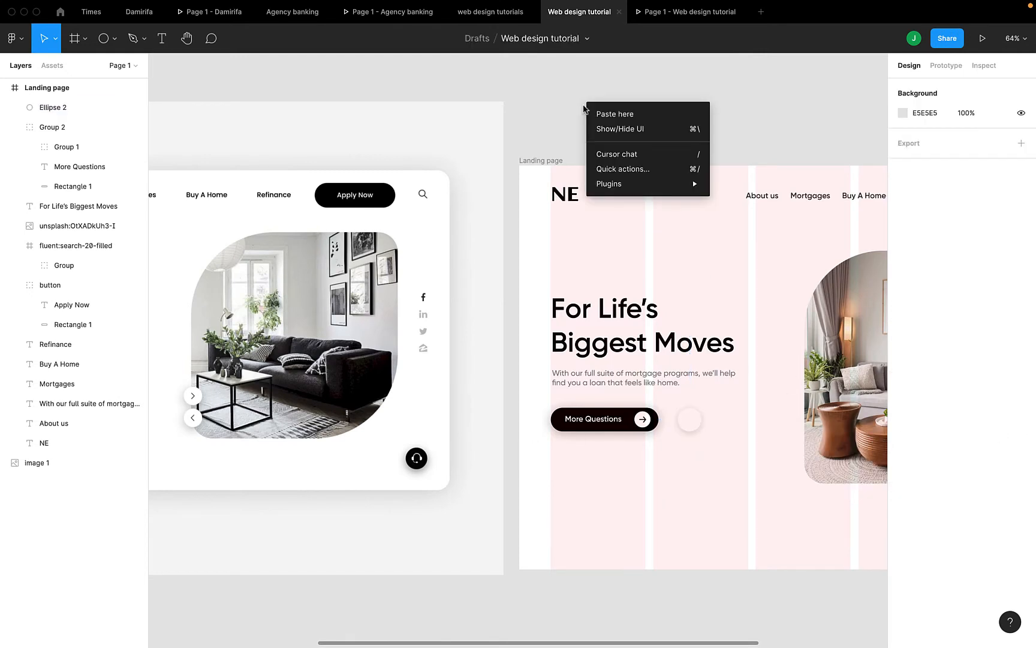
mouse_move(630, 182)
left_click(760, 172)
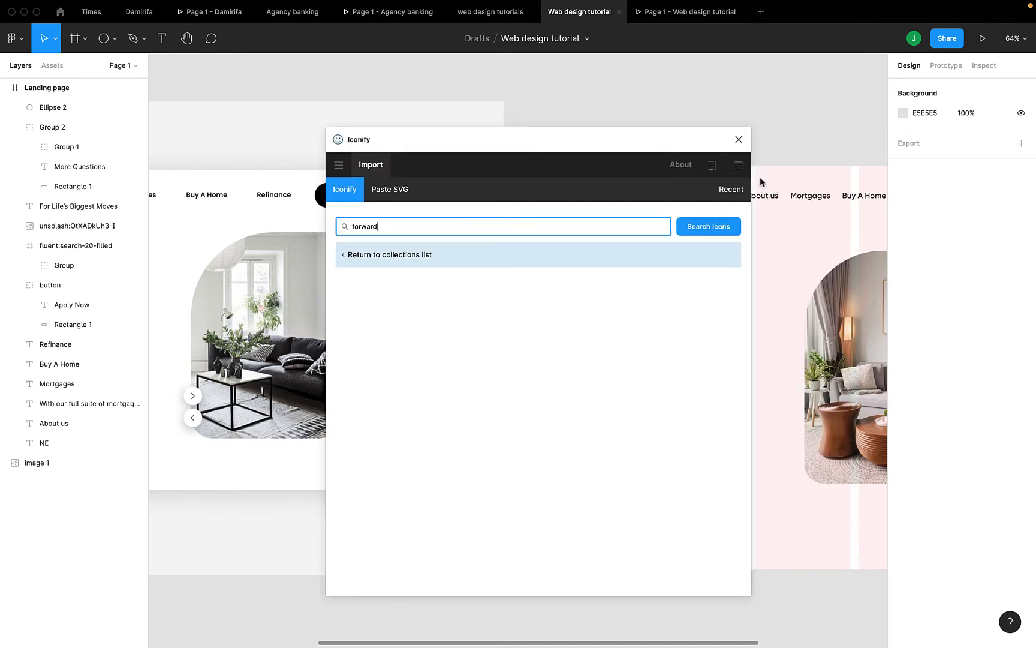
scroll(240, 339, "left", 3)
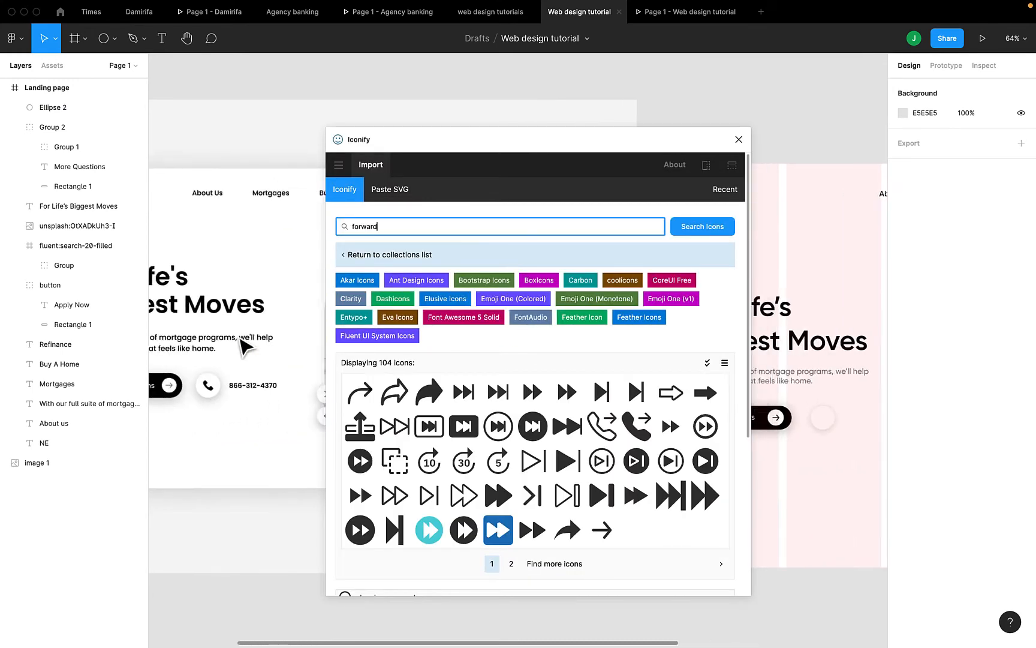
scroll(243, 346, "left", 2)
double_click(413, 223)
type("p")
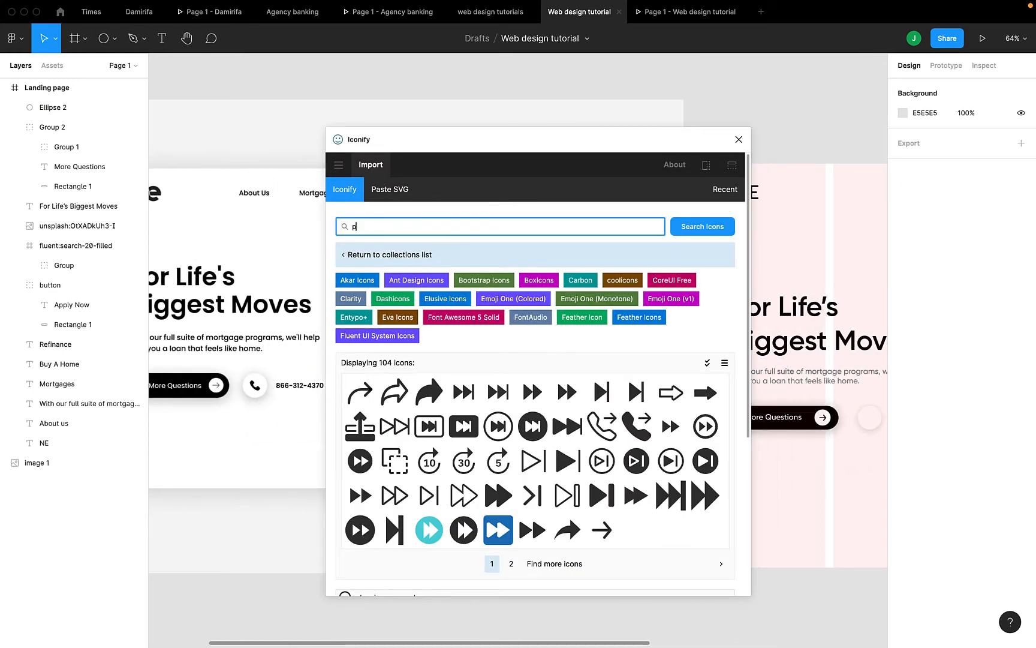
type("hone")
key("Return")
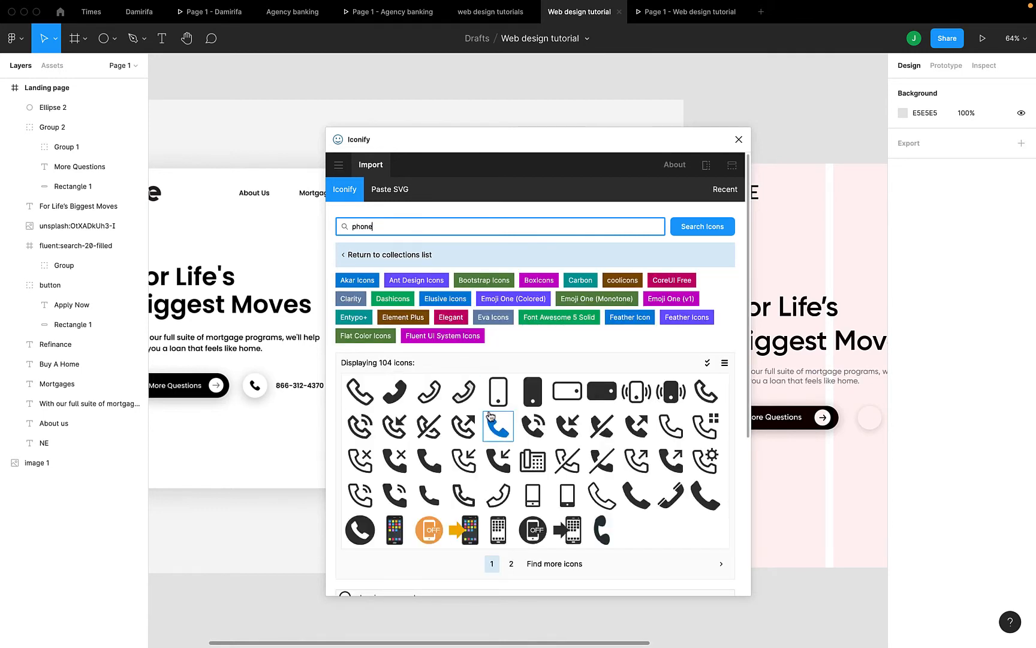
left_click_drag(428, 461, 877, 475)
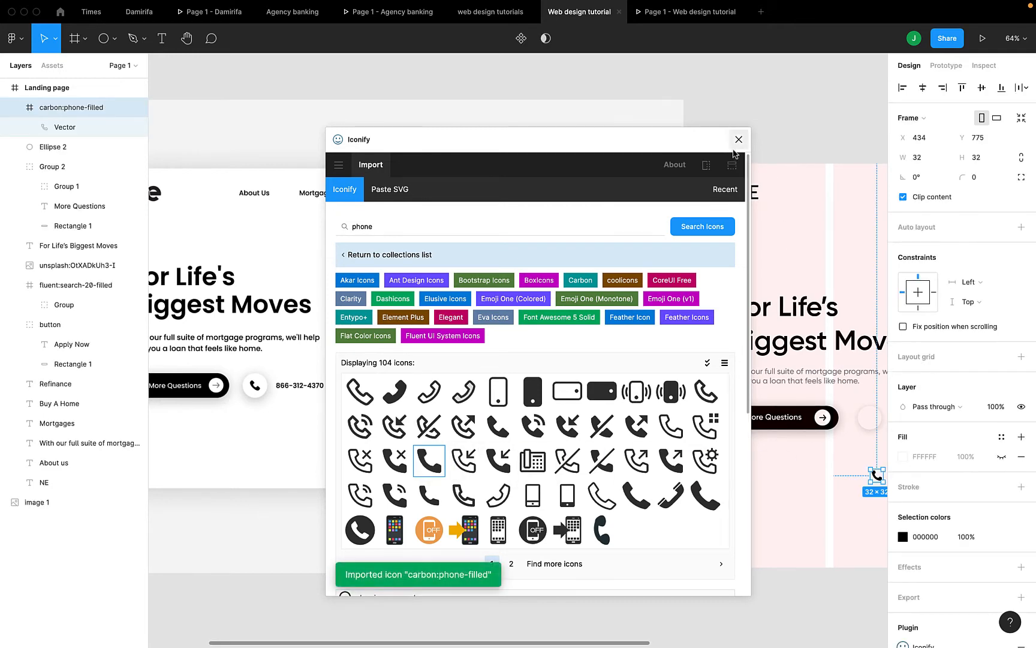
left_click(738, 139)
scroll(796, 439, "right", 3)
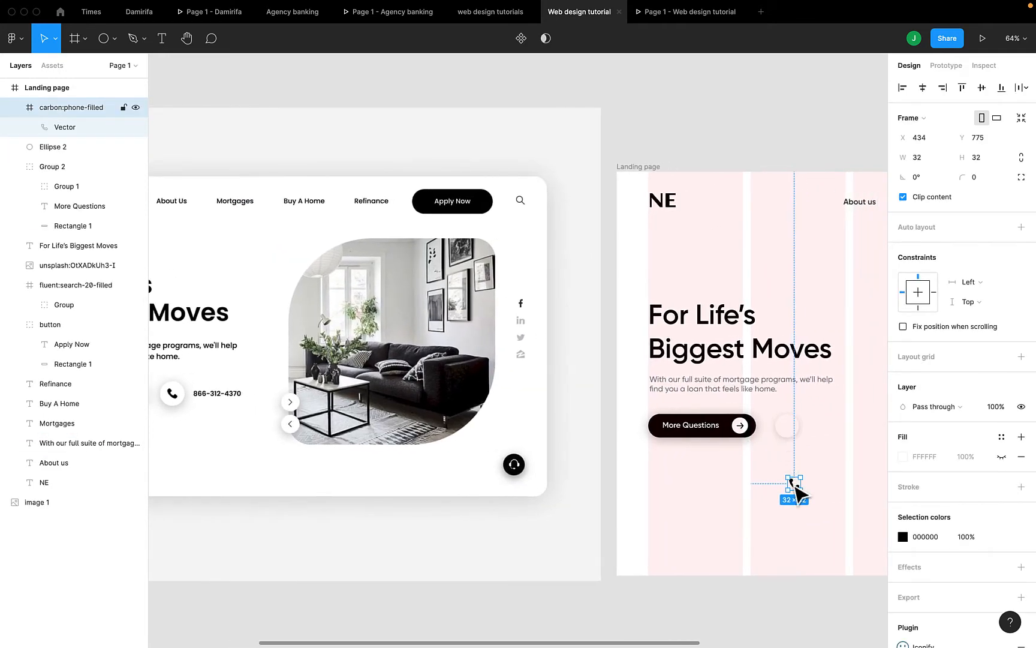
Centre the phone icon in the white circle, group them as Group 3, and preview
left_click_drag(793, 490, 789, 425)
scroll(791, 430, "up", 5)
left_click(822, 427, "shift")
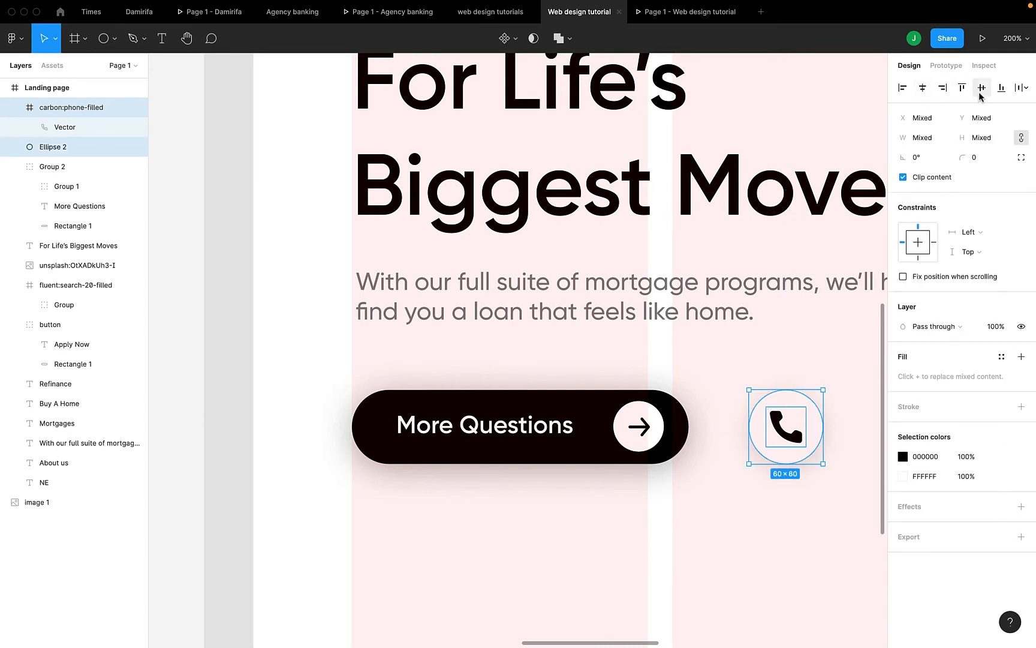
key("super+g")
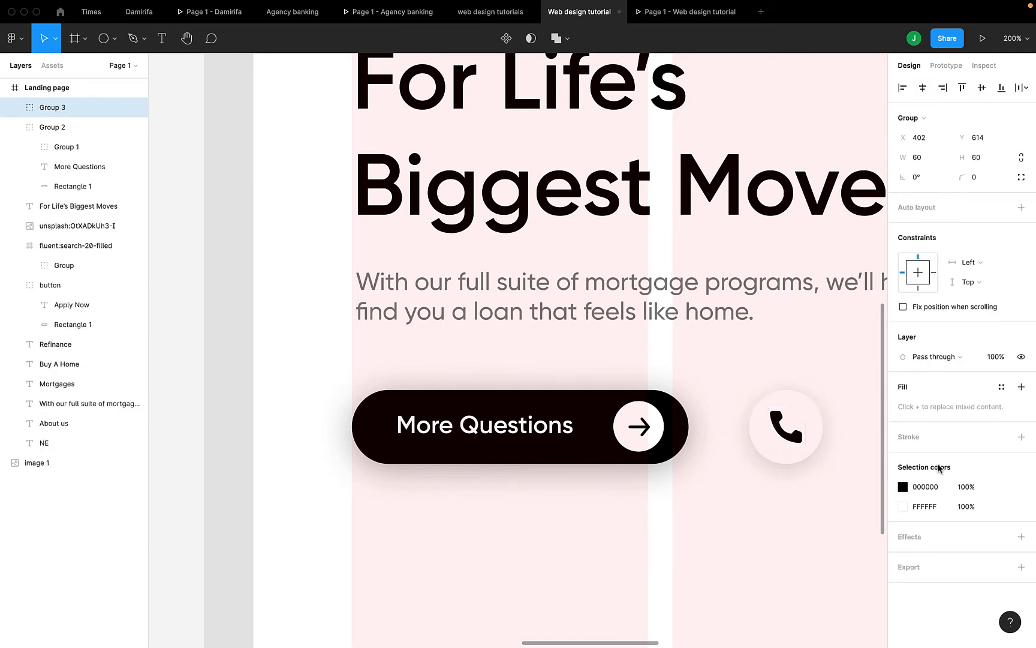
scroll(724, 510, "down", 5, "ctrl")
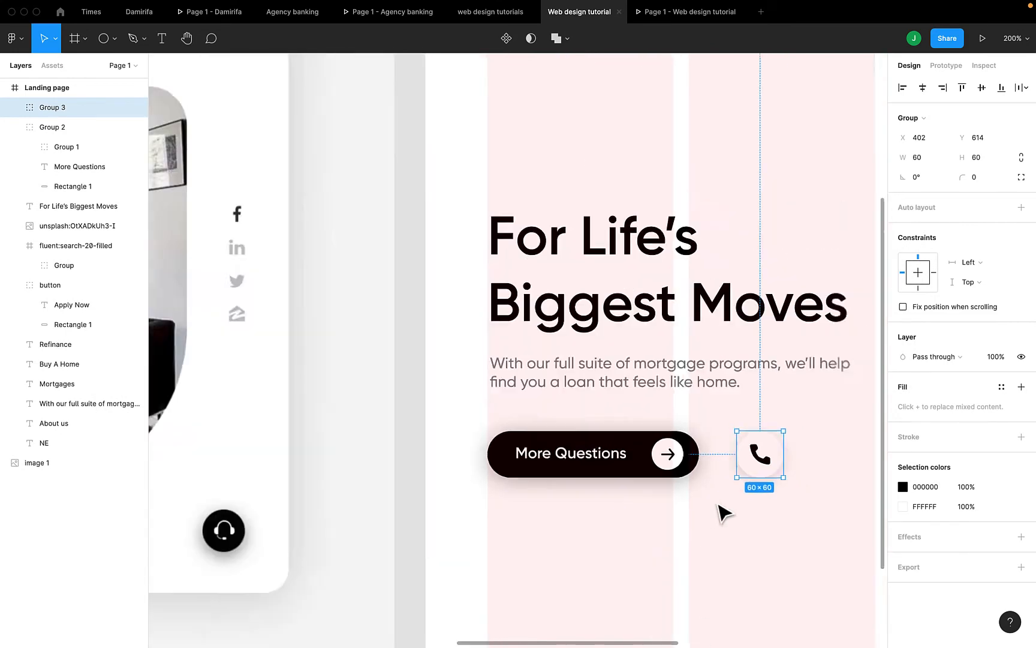
left_click(647, 10)
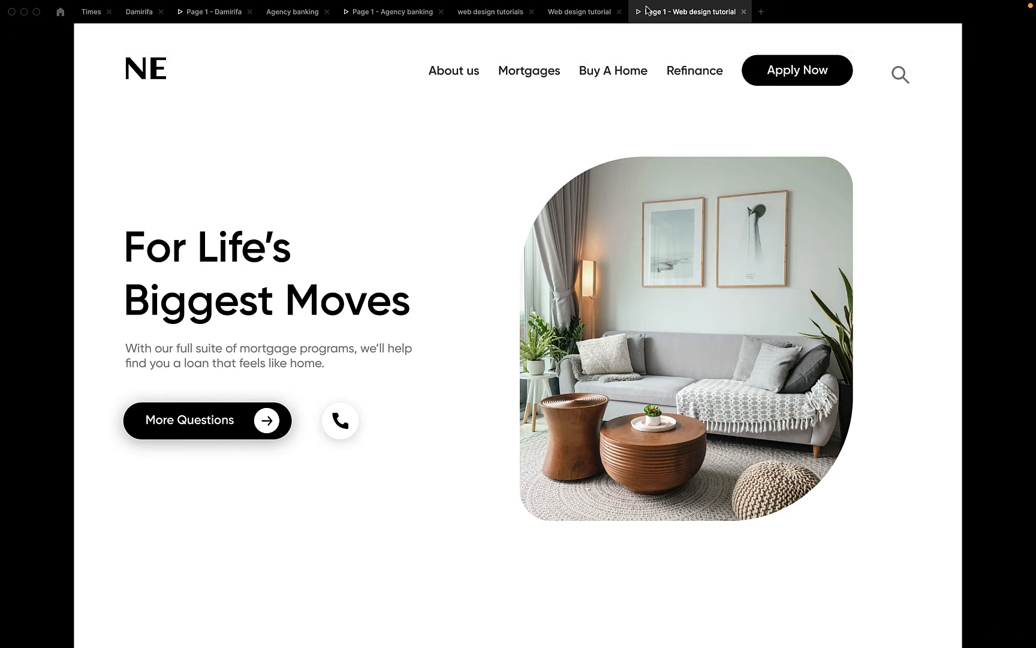
left_click(577, 13)
scroll(413, 408, "left", 10)
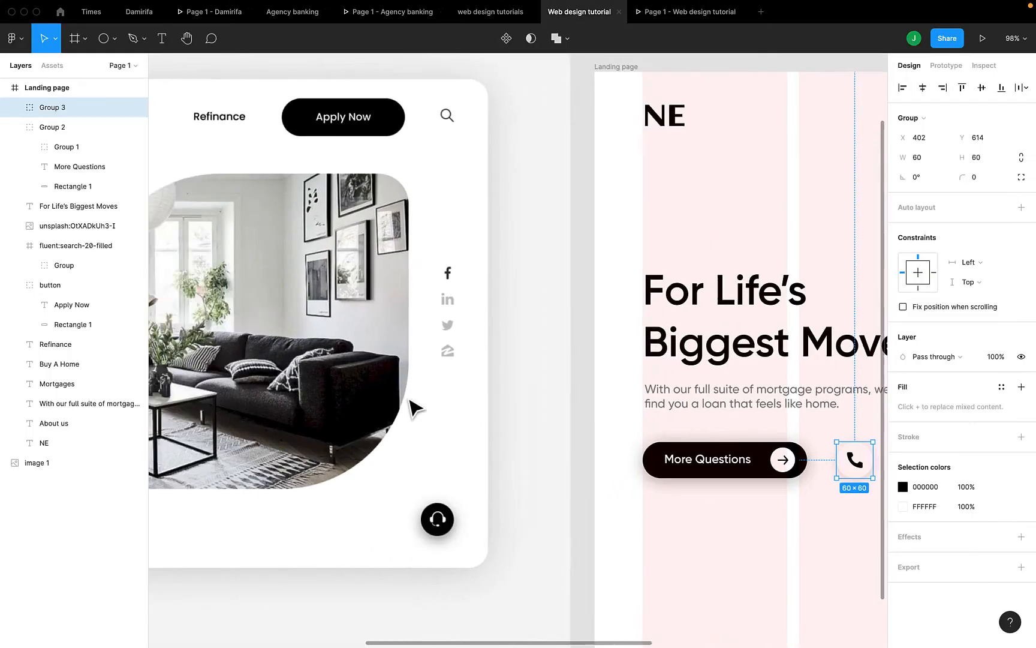
scroll(413, 407, "right", 5)
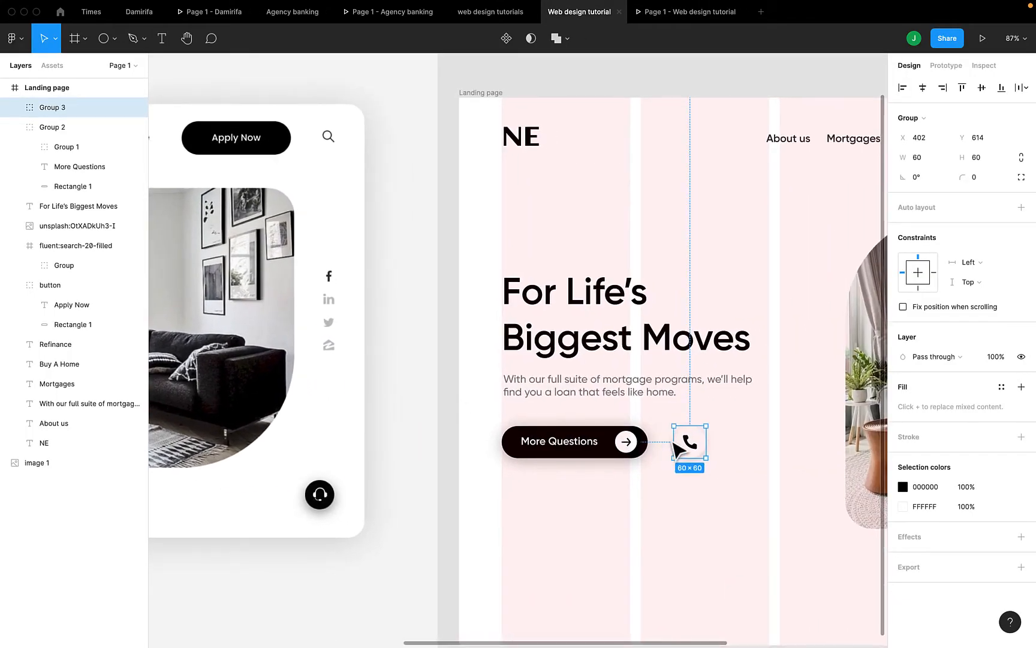
Shrink the phone icon inside the group to 25×25 with proportions locked
double_click(690, 443)
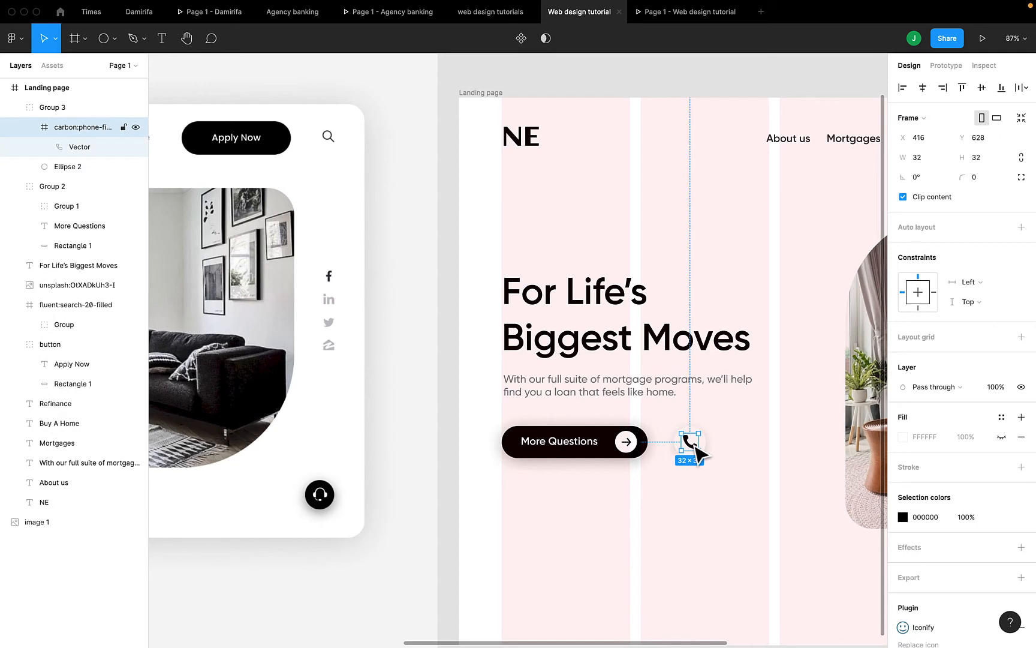
left_click(1022, 157)
left_click(986, 157)
type("29")
key("Return")
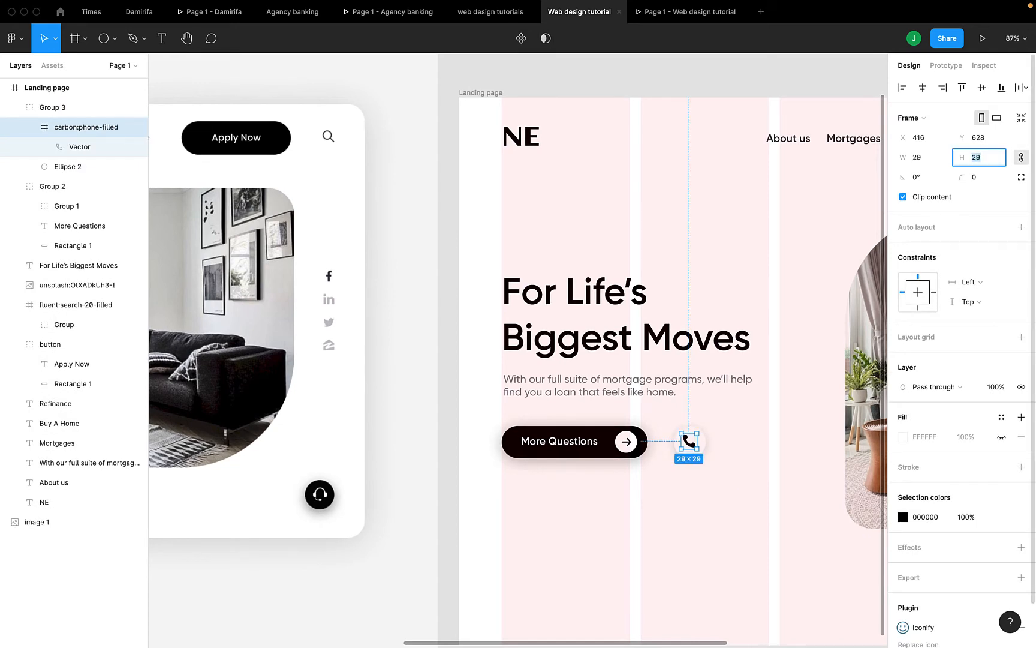
type("28")
key("Return")
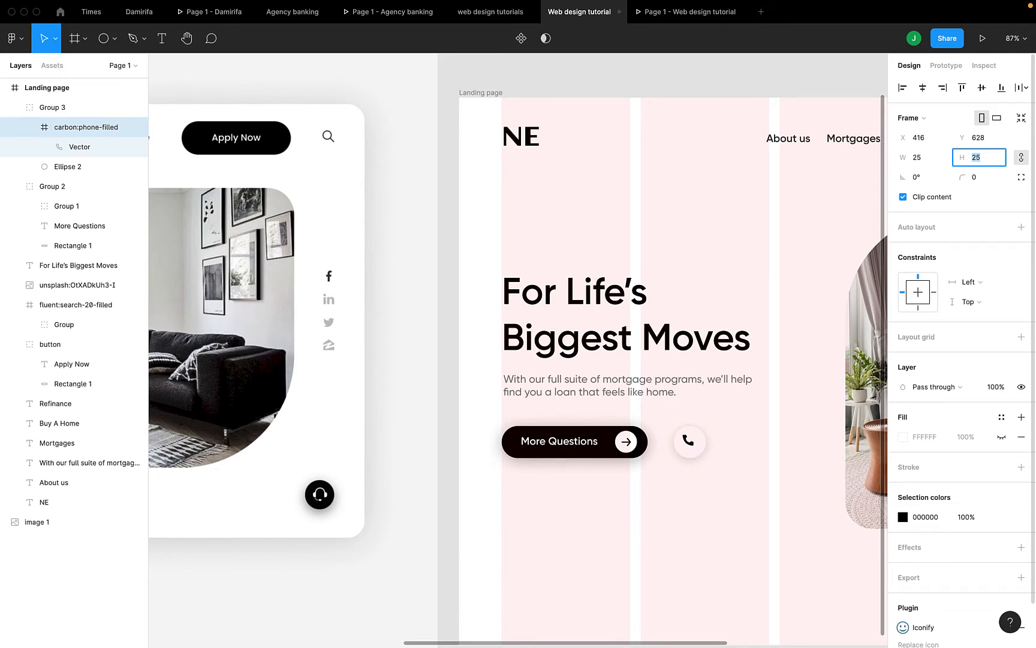
left_click(700, 446)
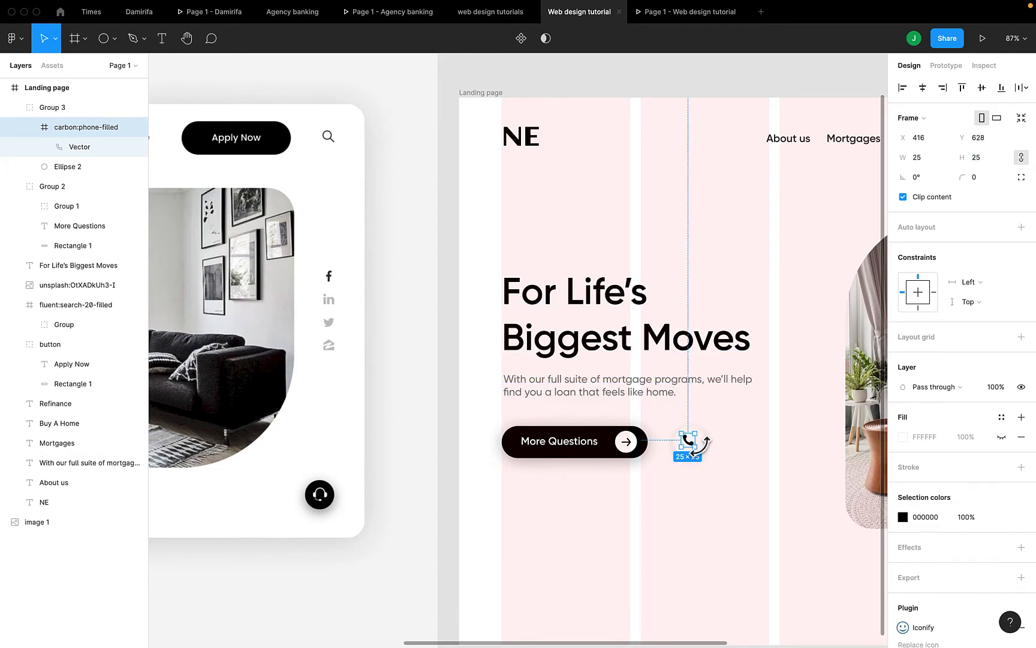
Centre the phone icon horizontally and vertically on Ellipse 2
scroll(712, 453, "up", 6)
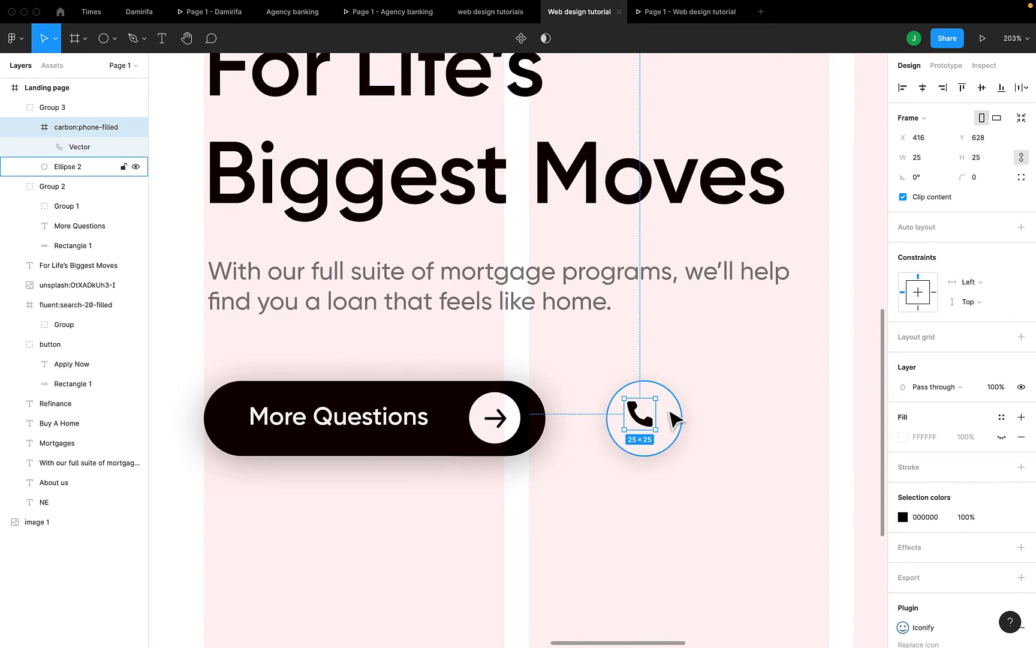
left_click(675, 419, "shift")
left_click(922, 87)
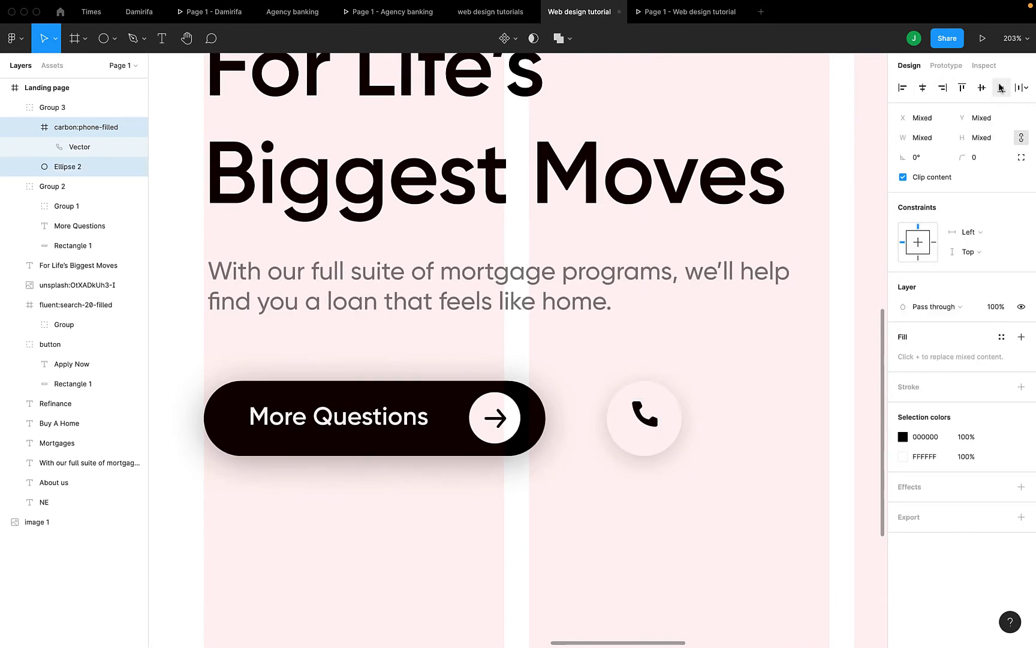
left_click(982, 87)
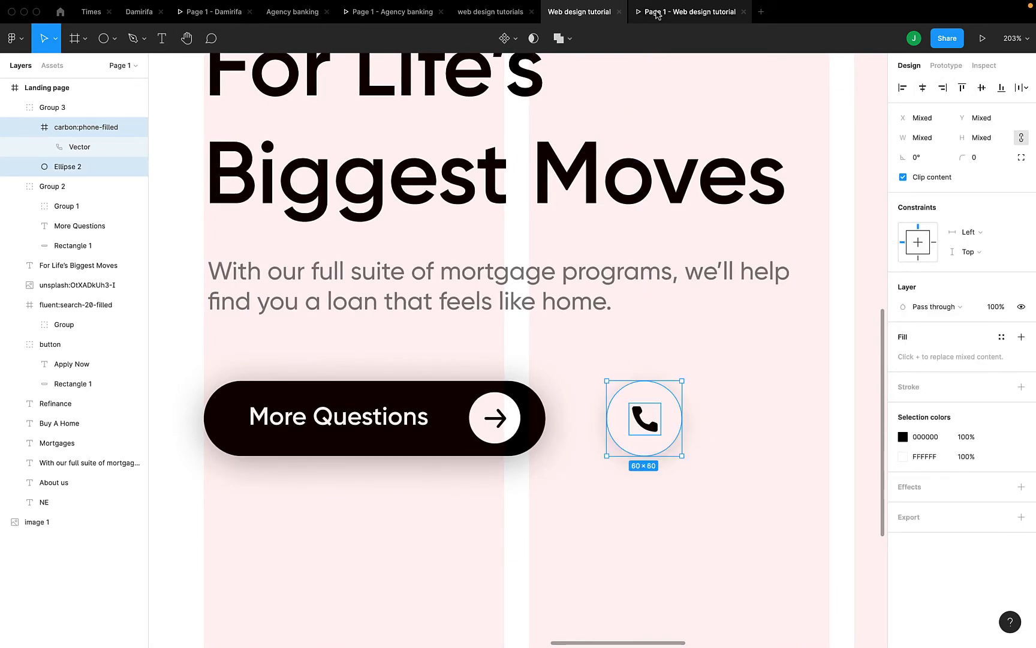
Preview the centred phone circle in the prototype, then return to the design file
left_click(658, 13)
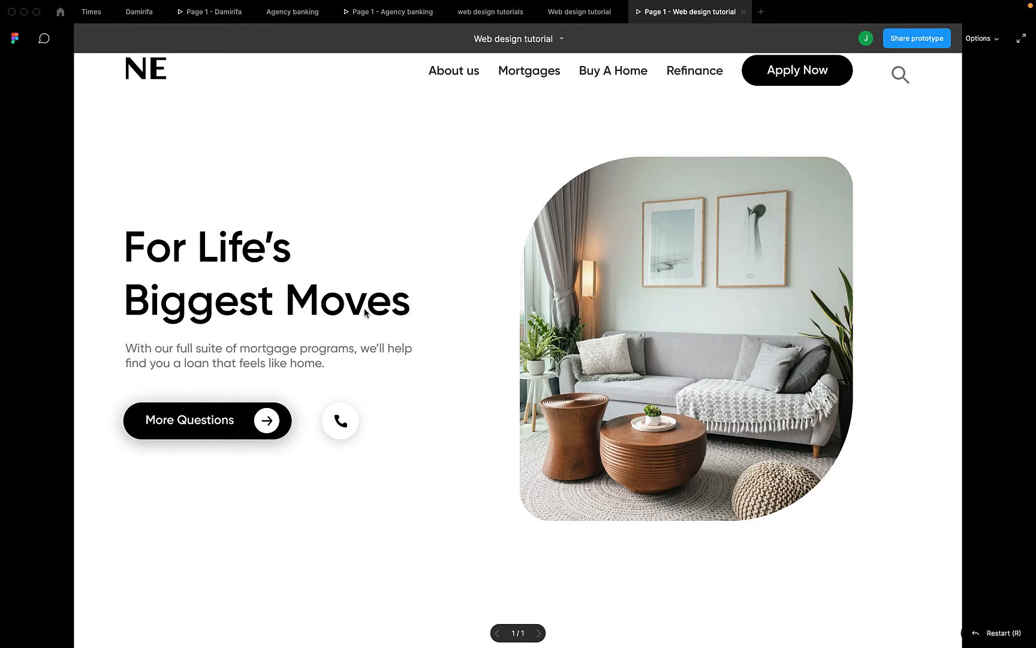
left_click(580, 12)
scroll(502, 435, "down", 5)
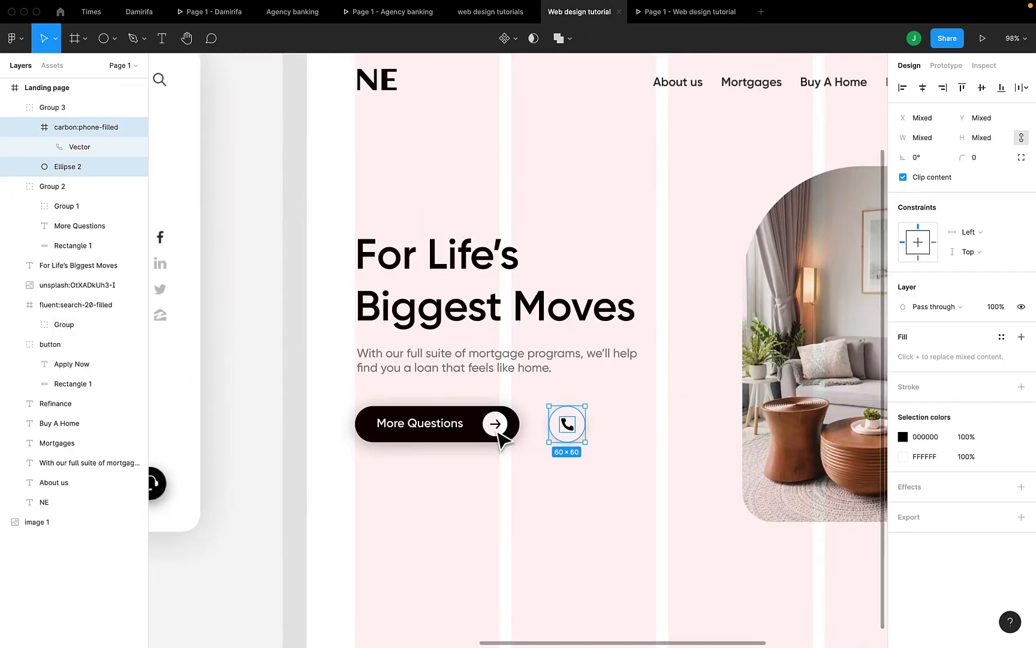
scroll(499, 435, "left", 3)
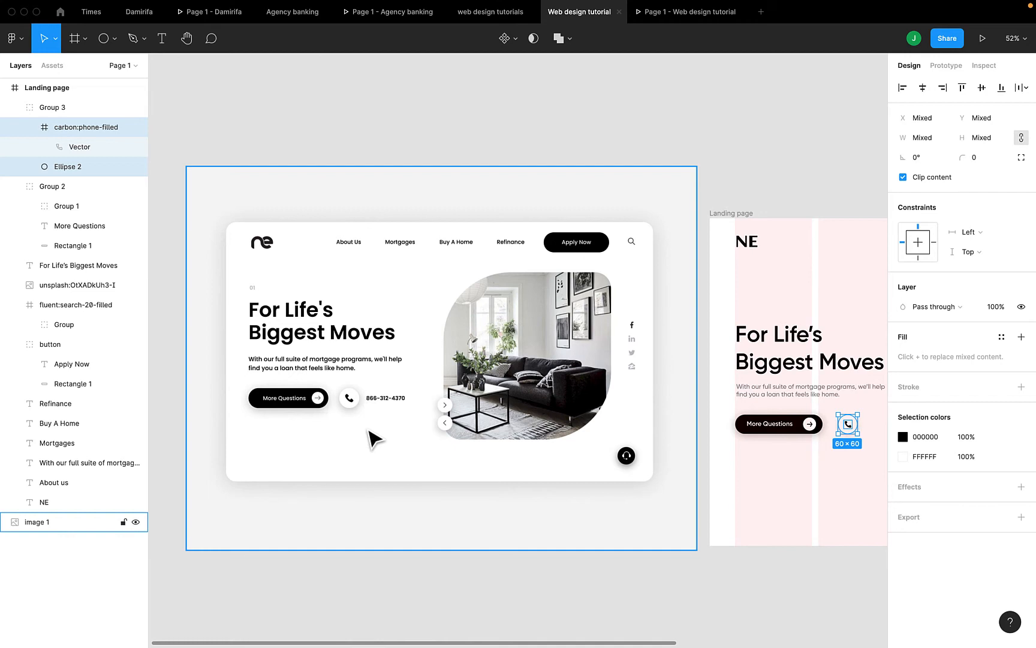
Duplicate the body paragraph and move the copy beside the phone icon
scroll(369, 433, "right", 1)
scroll(371, 439, "right", 10)
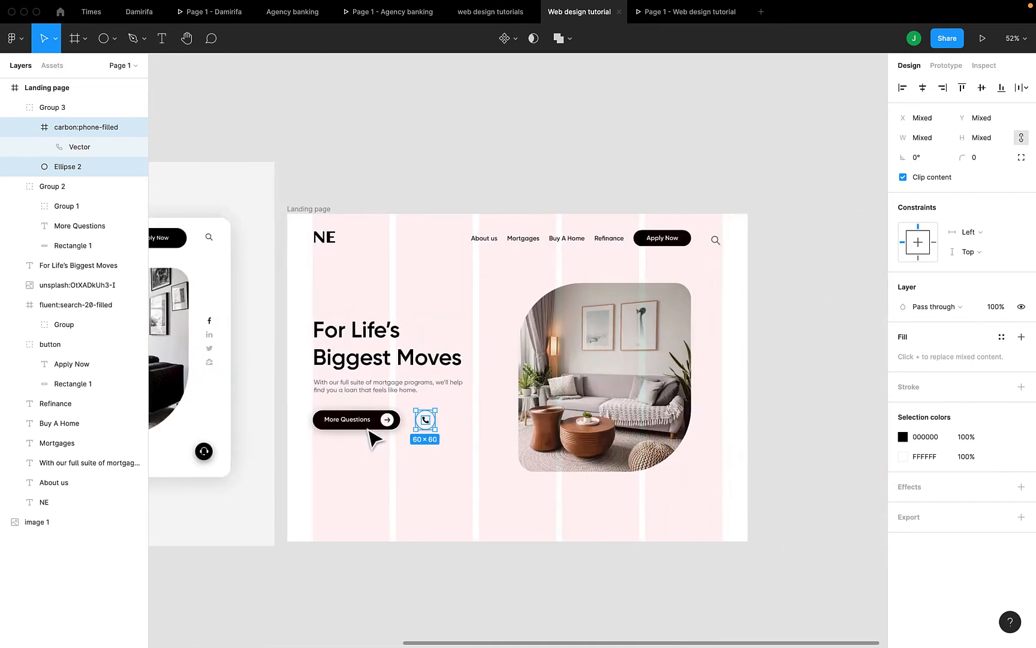
left_click(383, 391)
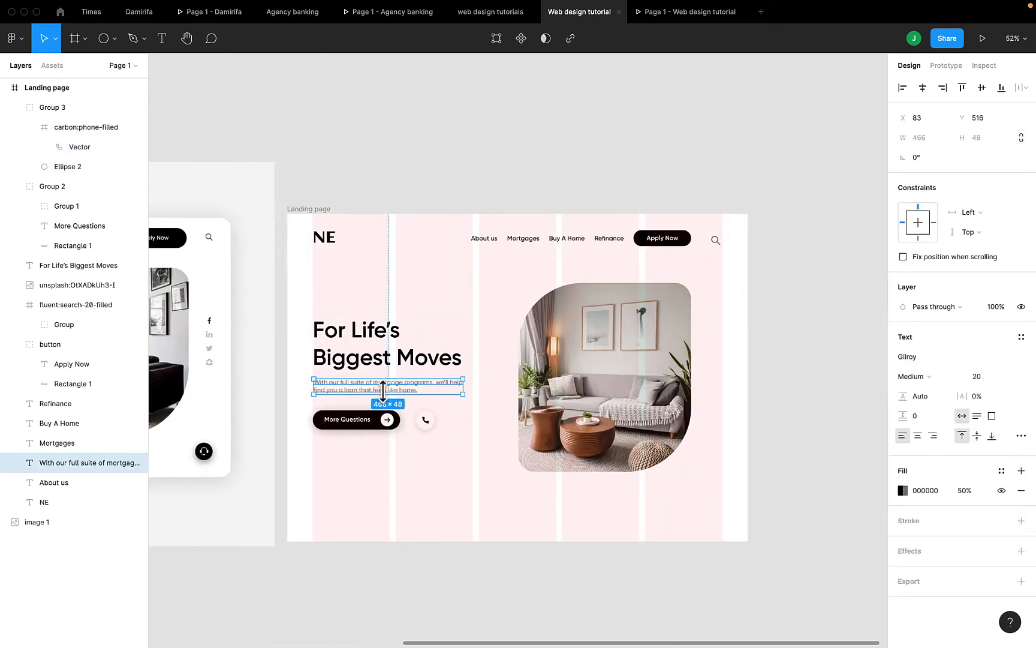
key("ctrl+d")
left_click_drag(383, 390, 384, 413)
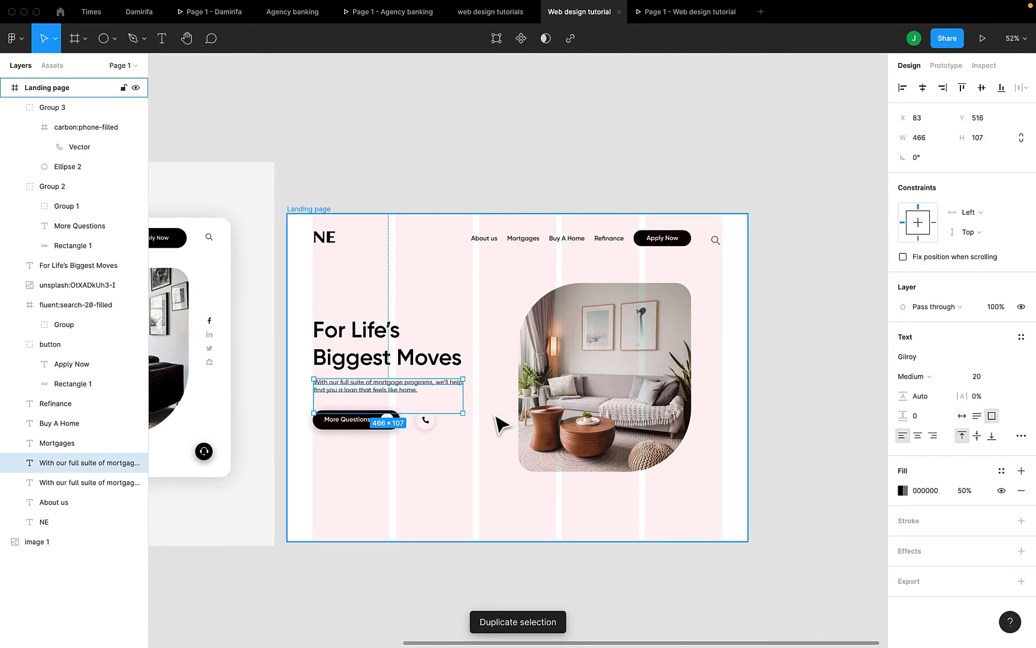
key("ctrl+z")
left_click_drag(406, 395, 496, 425)
Replace the copied text with the phone number digits and shift it further right
double_click(470, 414)
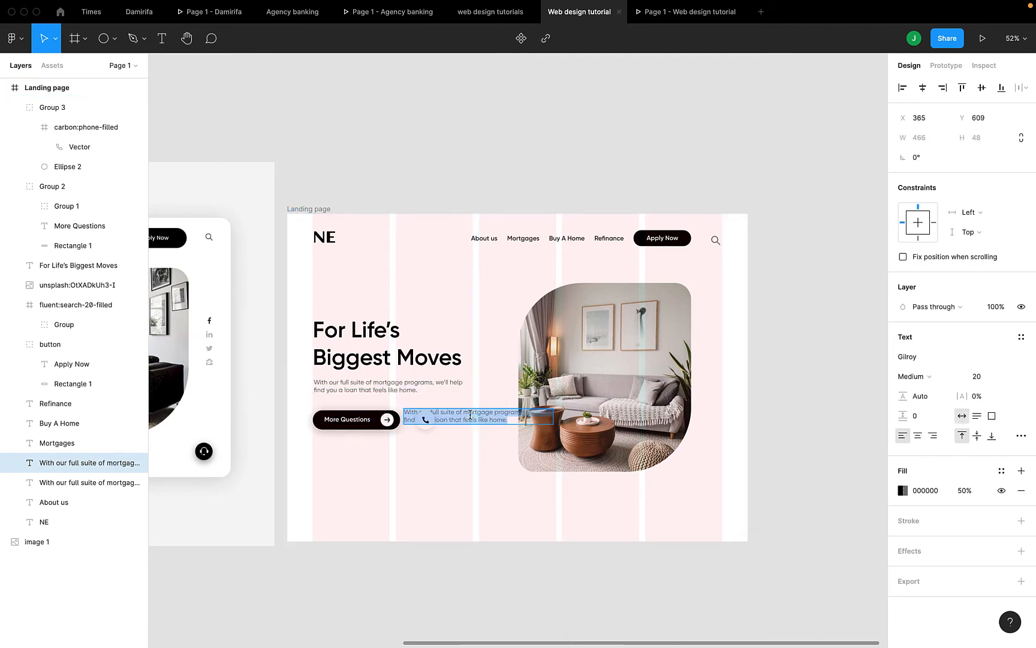
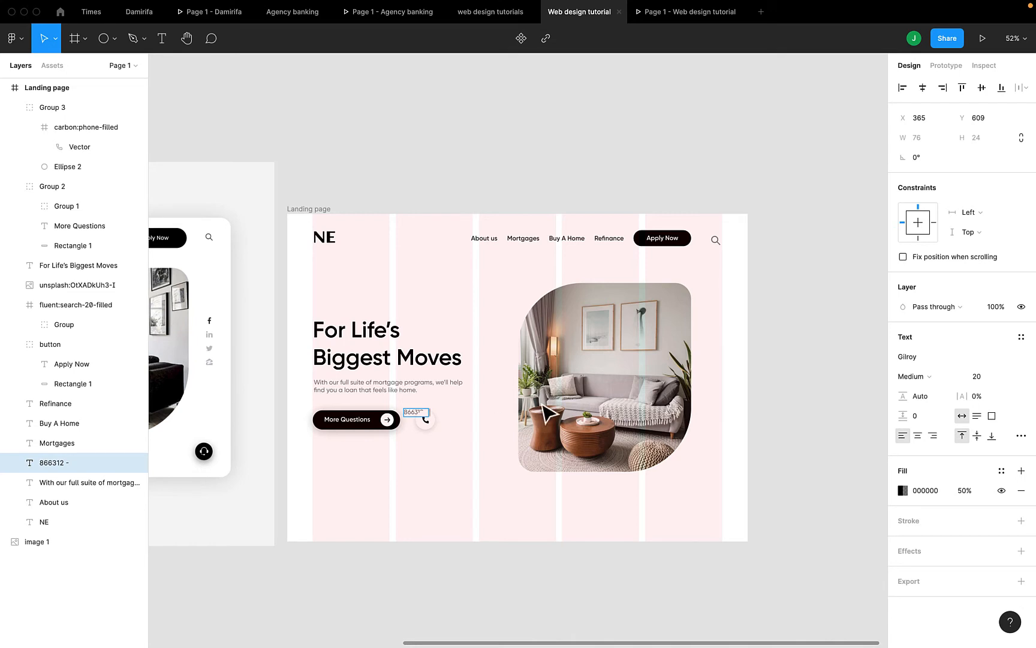
key("Escape")
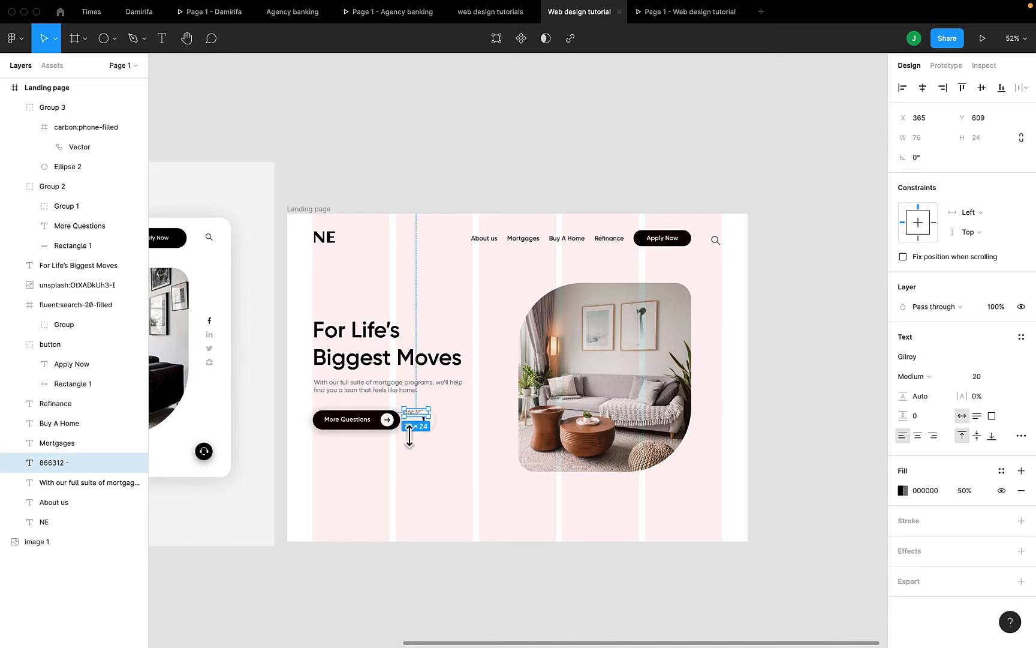
left_click_drag(412, 414, 461, 423)
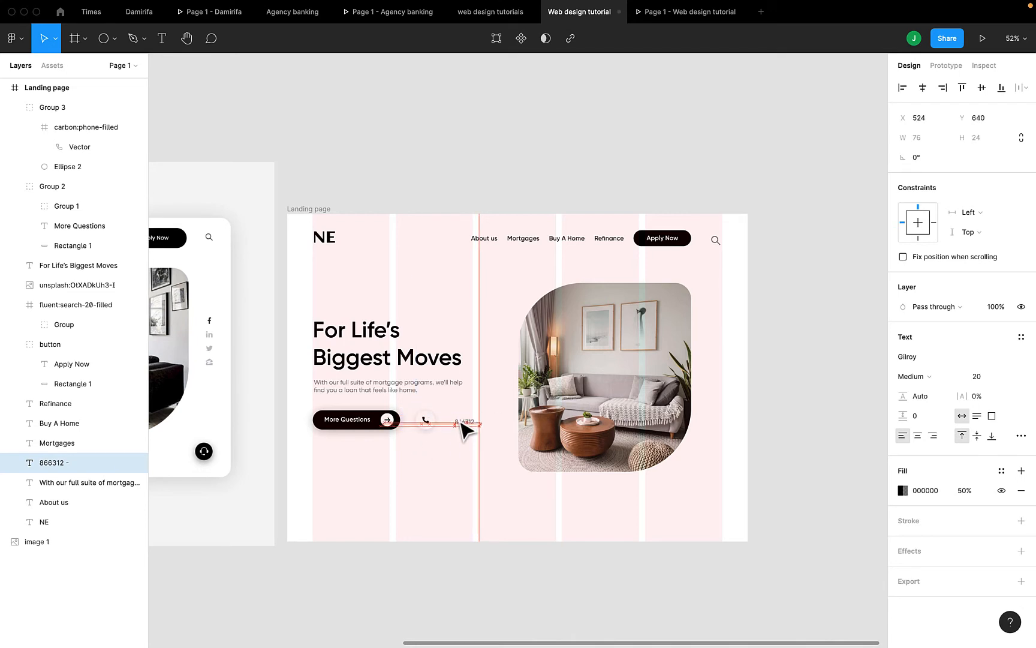
scroll(461, 423, "left", 10)
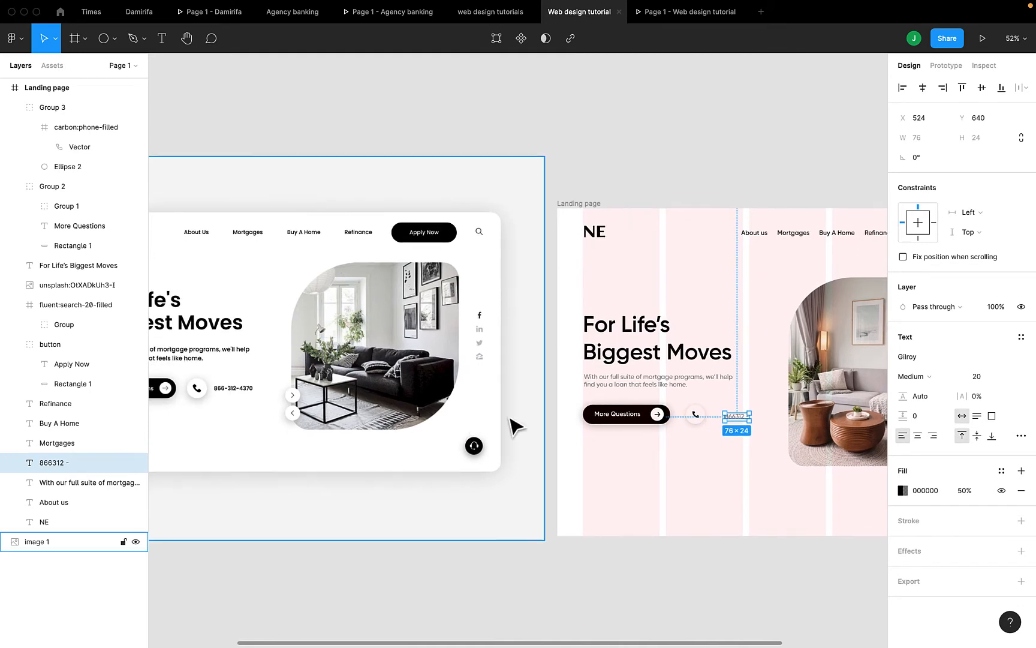
double_click(738, 416)
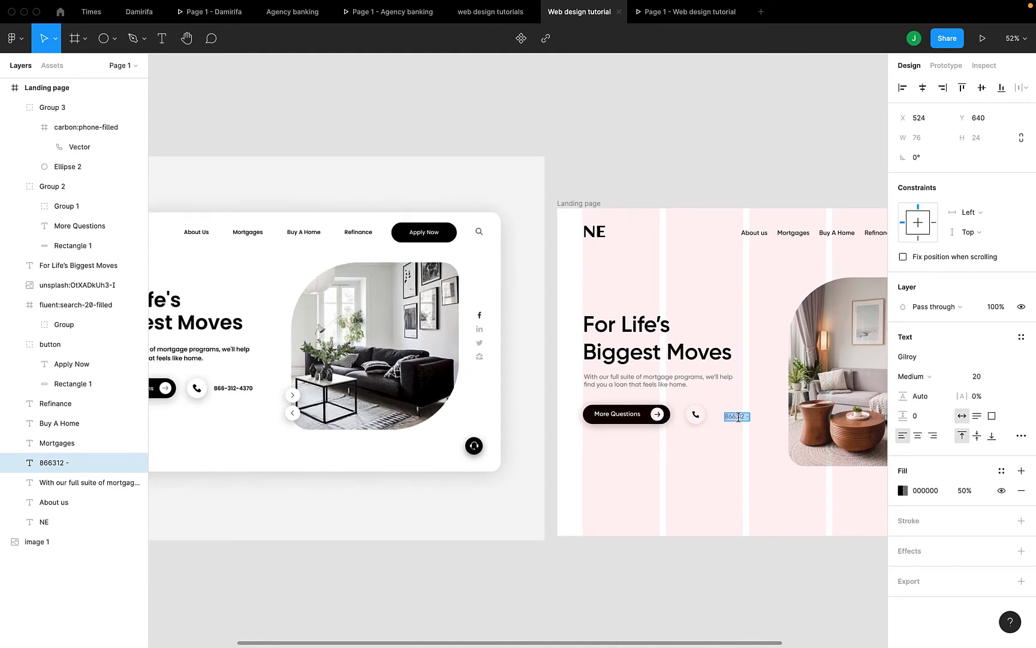
scroll(739, 416, "up", 5)
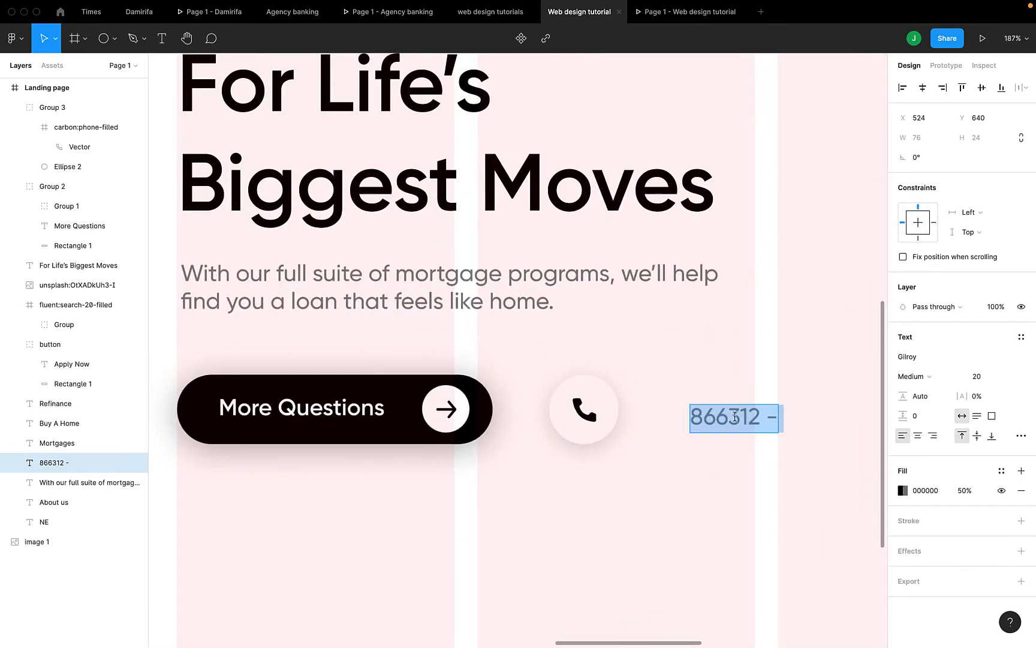
left_click(733, 414)
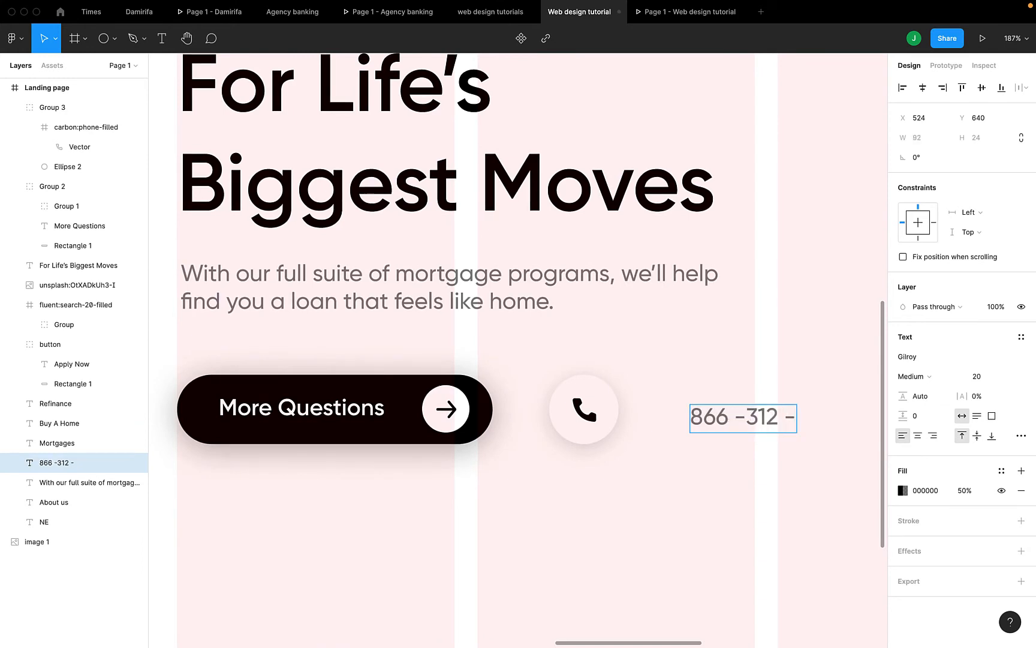
key("Right")
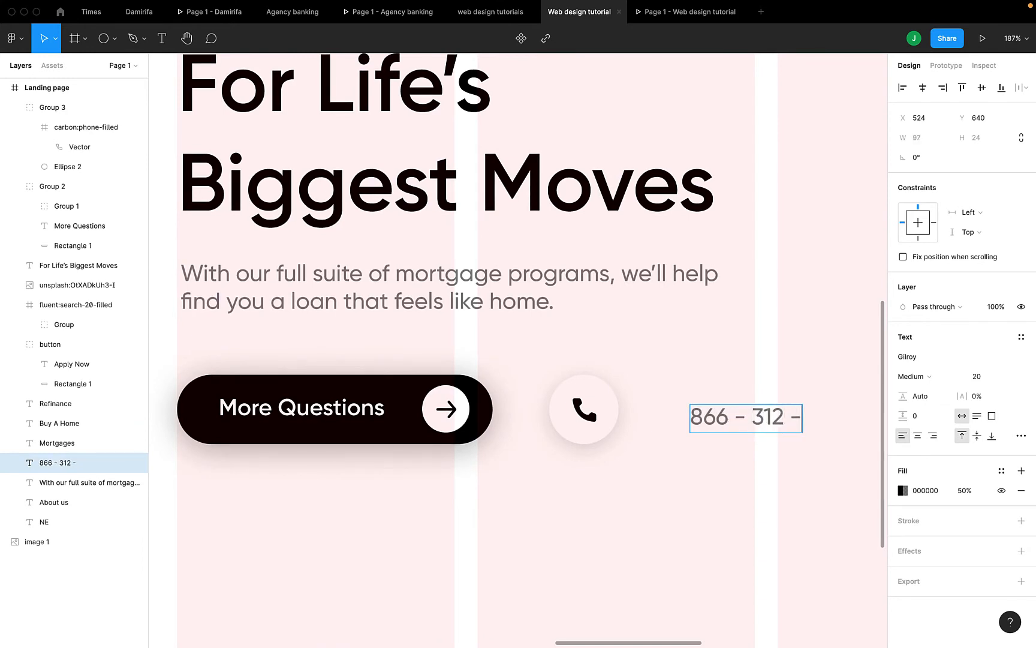
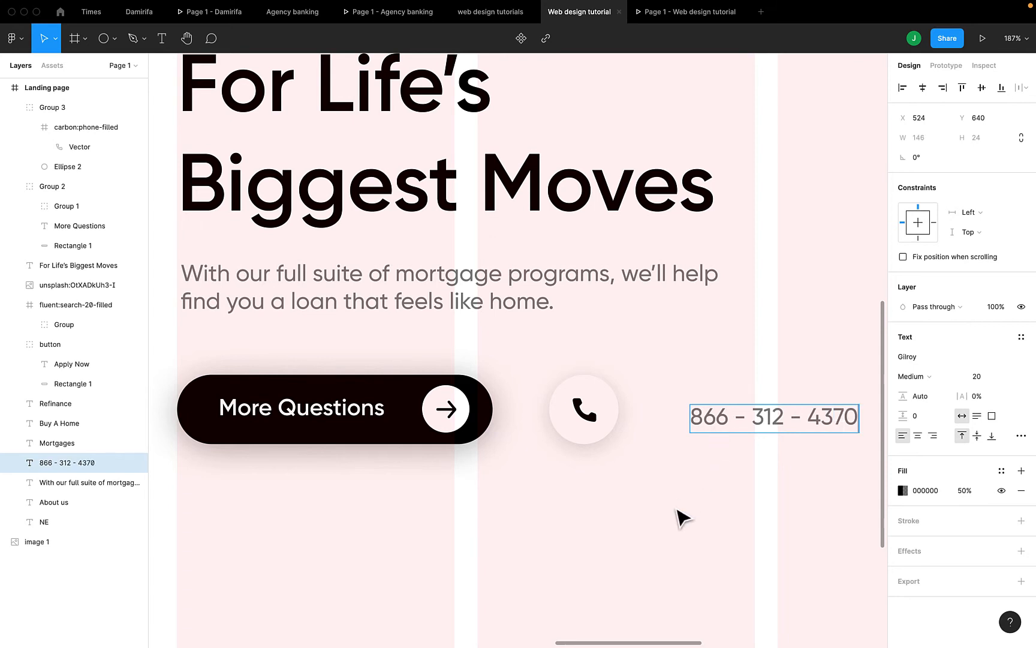
key("Escape")
scroll(685, 507, "down", 5)
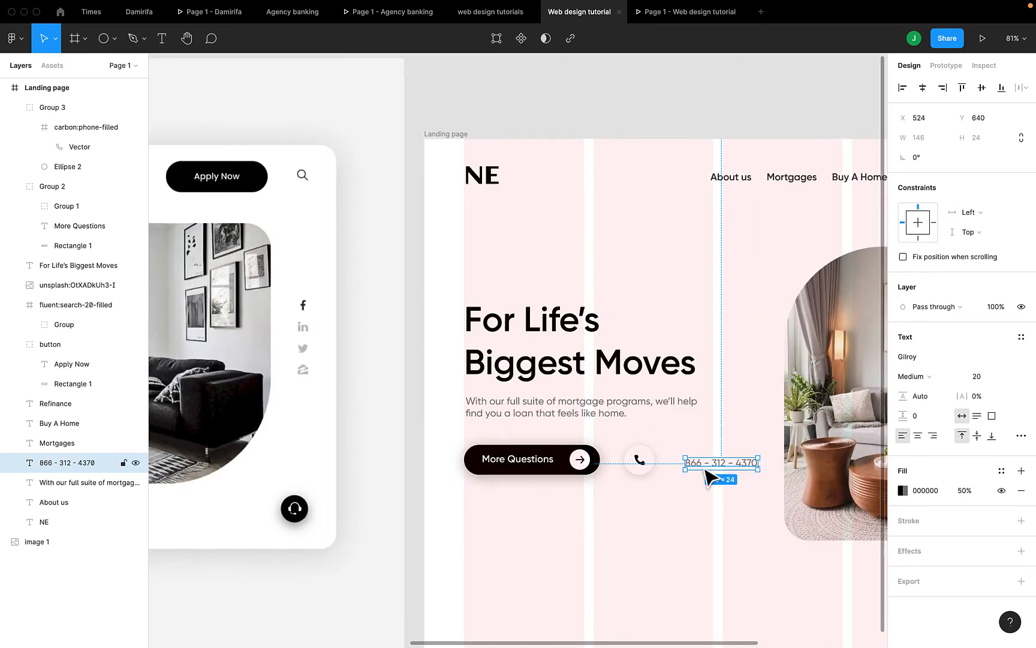
Place the phone number beside the phone icon and set its fill opacity to 80%
left_click_drag(709, 460, 684, 465)
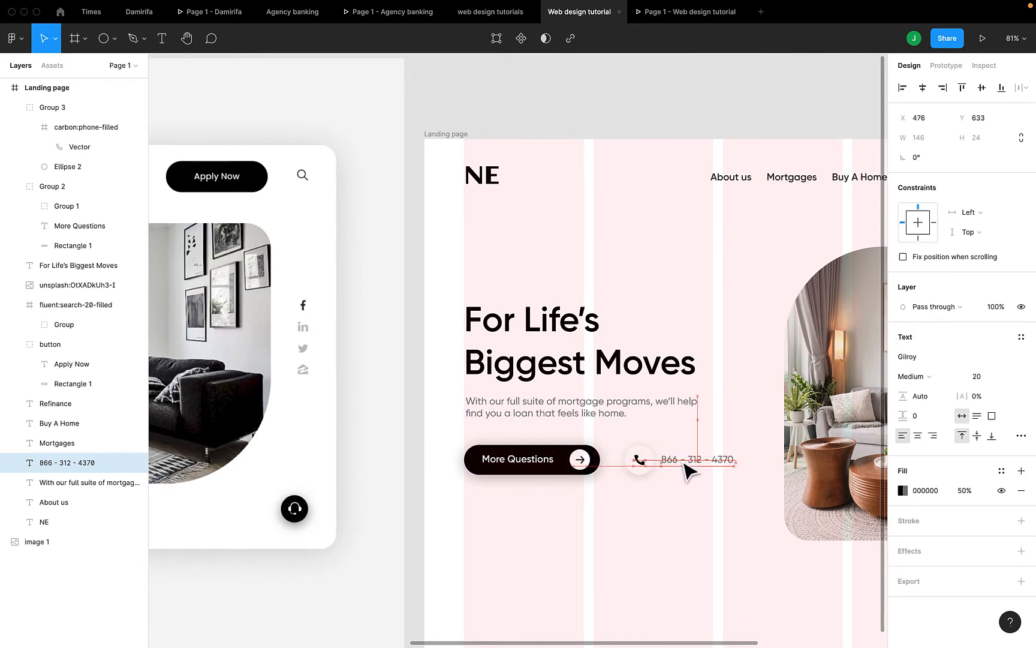
left_click(966, 492)
type("80")
key("Return")
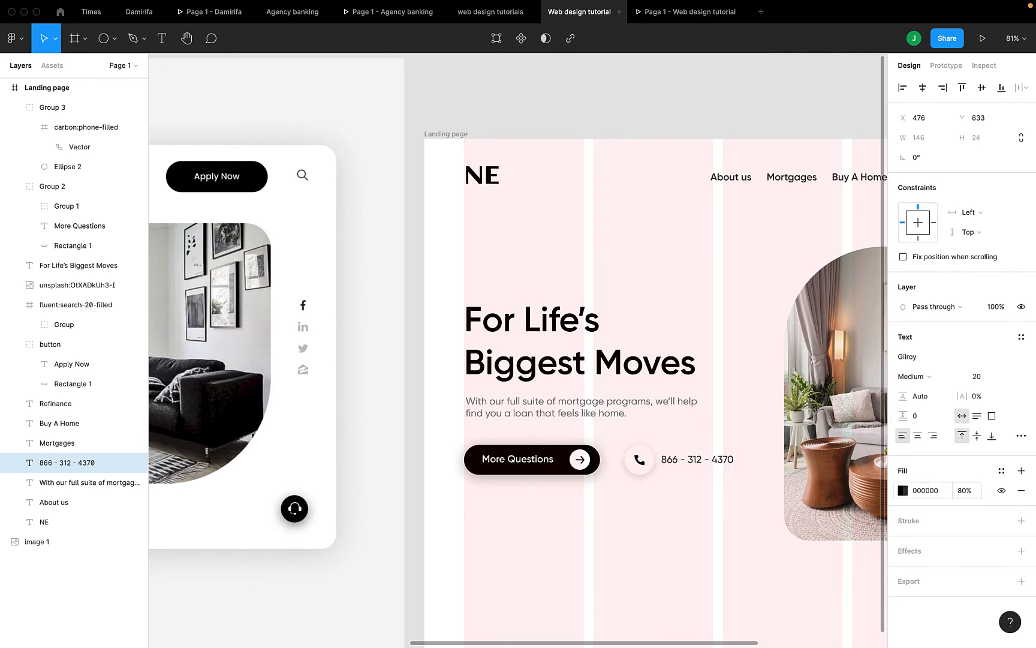
Make the phone number Semibold and nudge it two pixels right into position
left_click(916, 380)
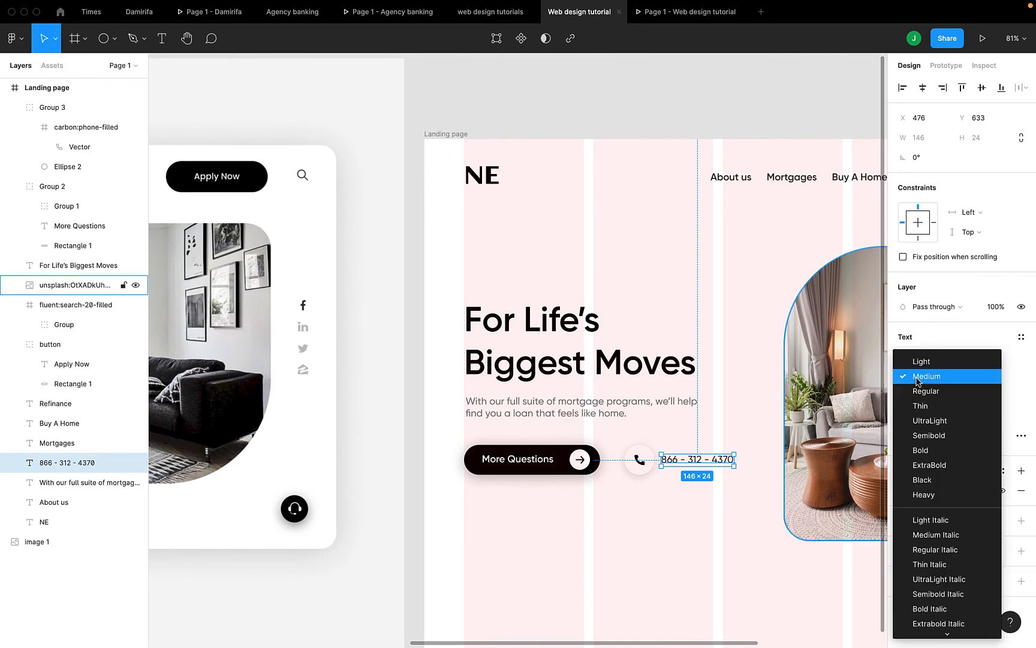
left_click(925, 432)
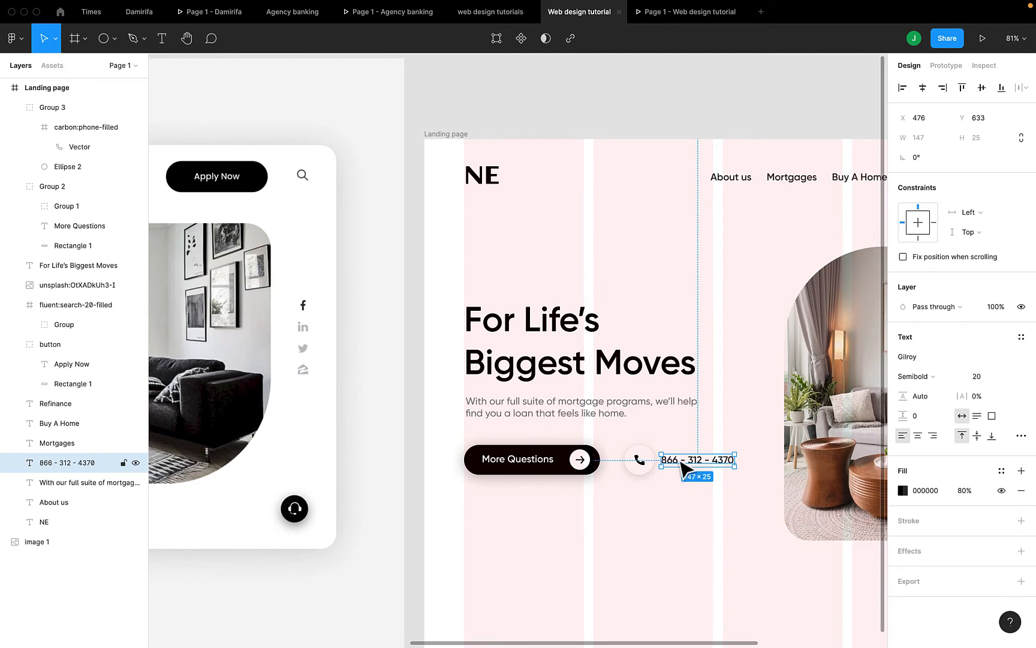
left_click_drag(682, 467, 683, 461)
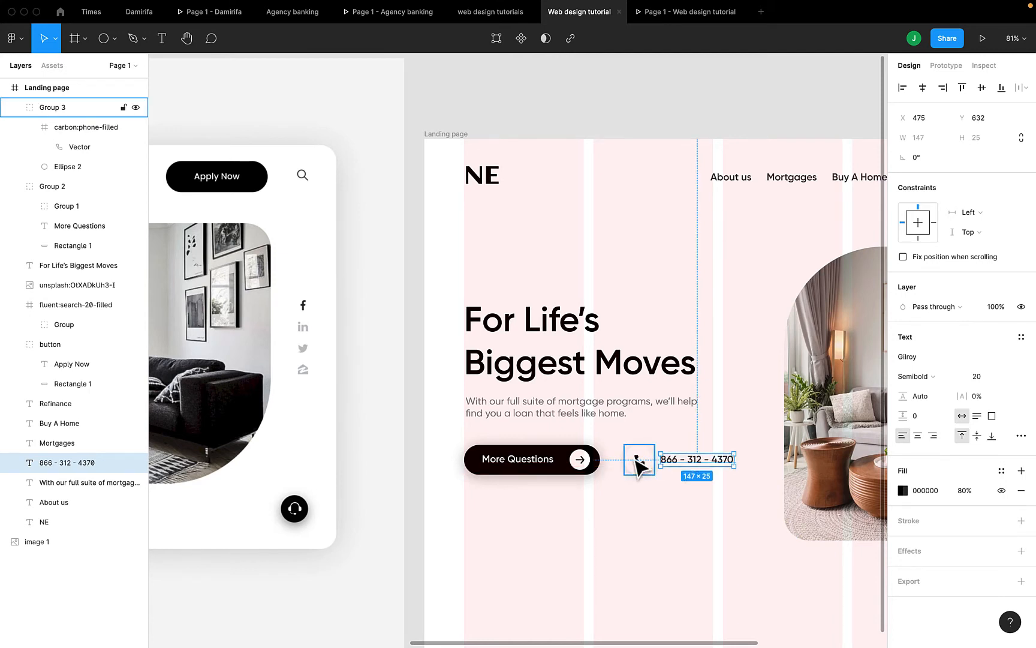
key("Right")
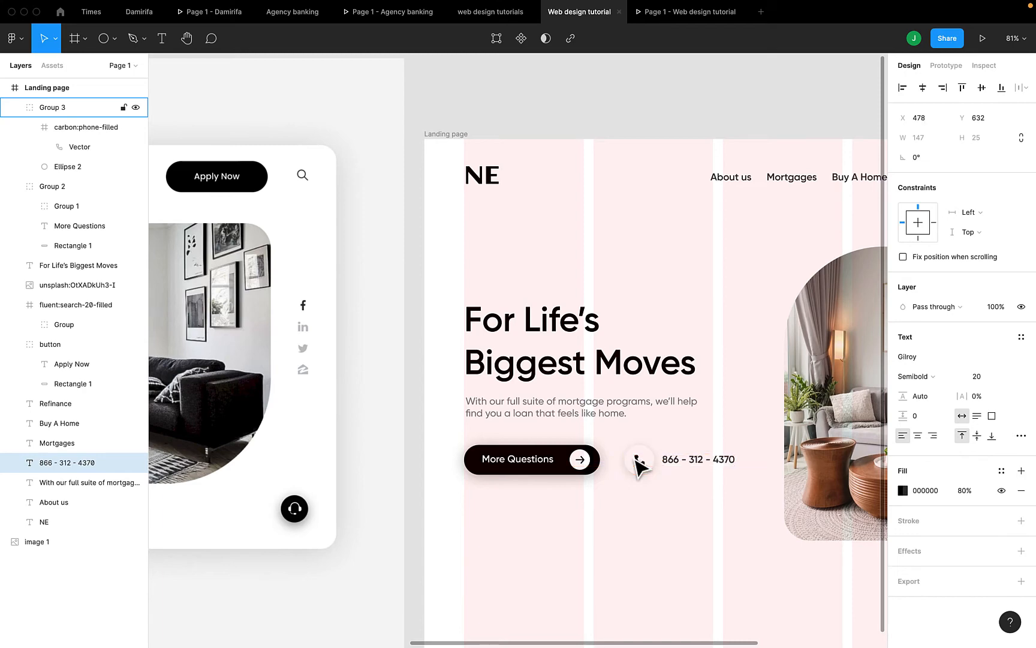
key("Right")
scroll(638, 462, "down", 5)
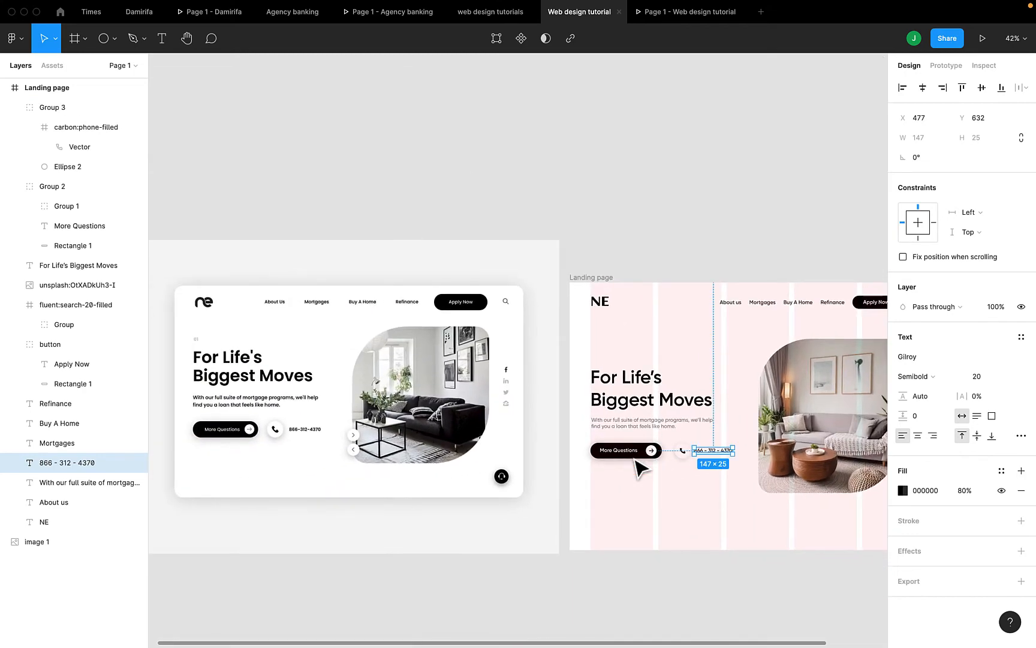
left_click(674, 19)
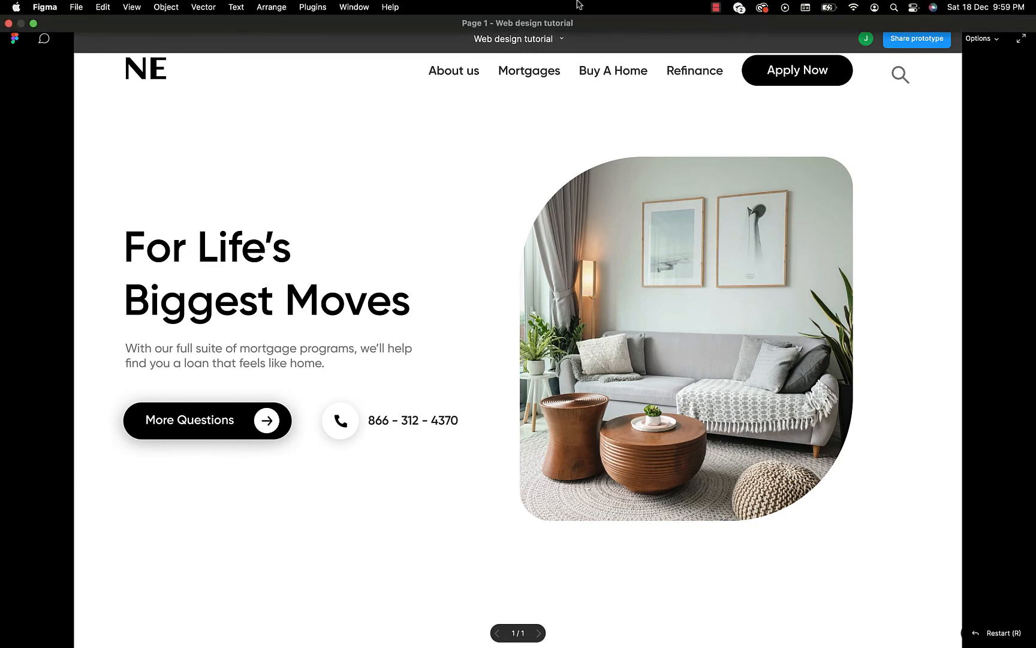
left_click(580, 13)
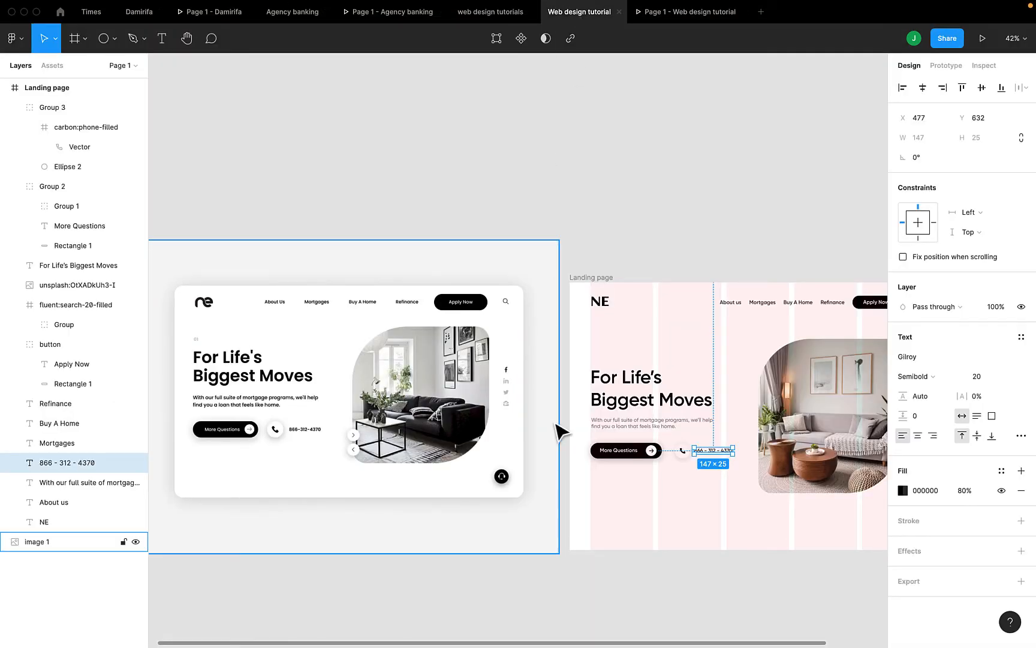
scroll(558, 430, "right", 3)
scroll(558, 430, "down", 2)
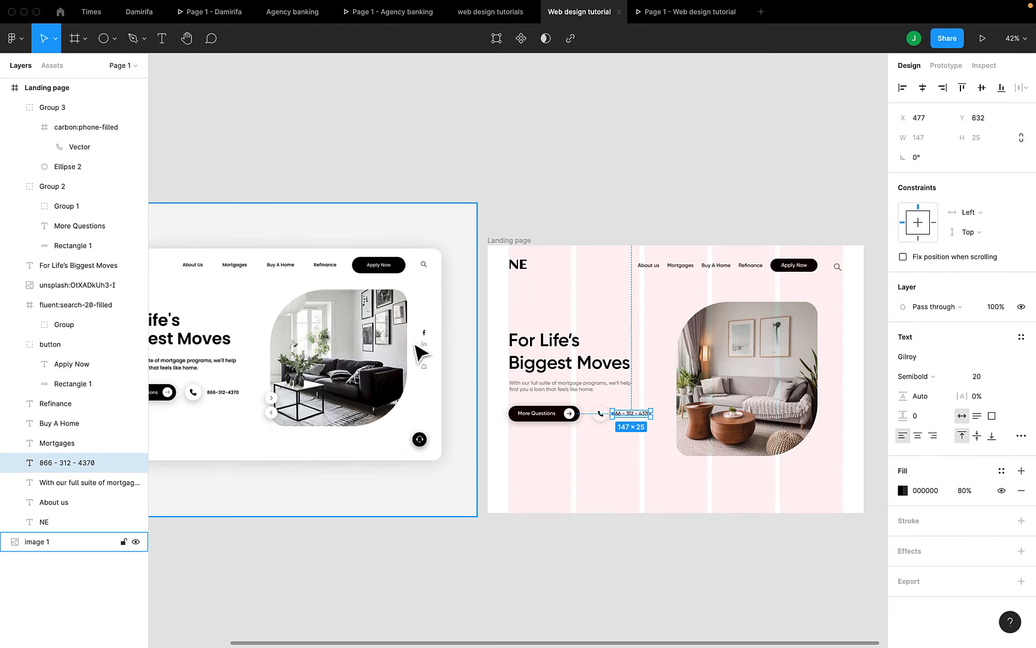
scroll(432, 344, "up", 5)
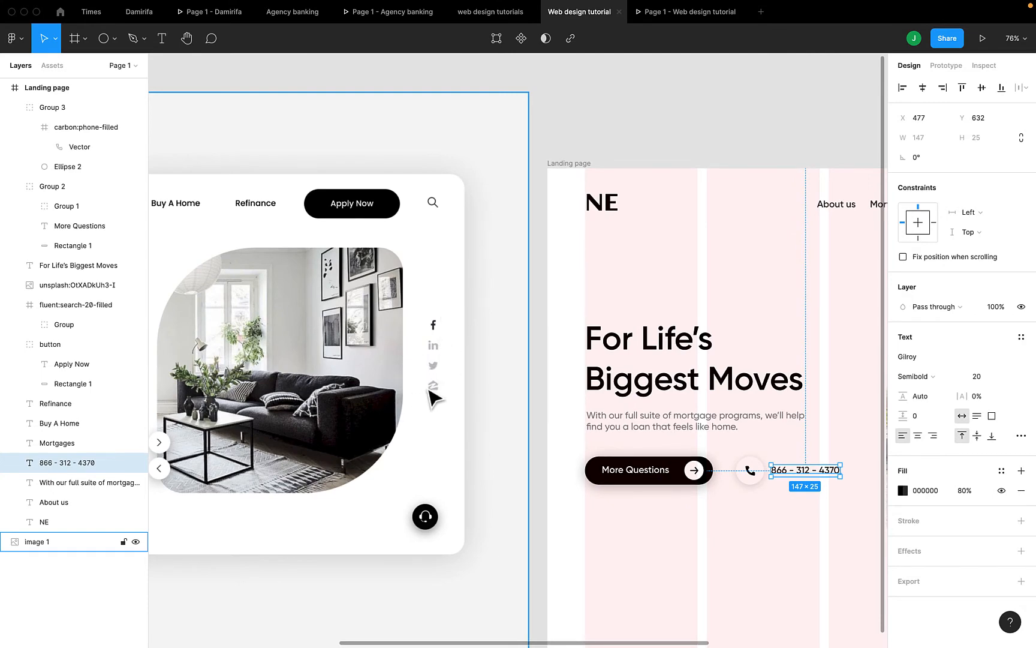
scroll(435, 399, "down", 3, "ctrl")
scroll(434, 398, "right", 5)
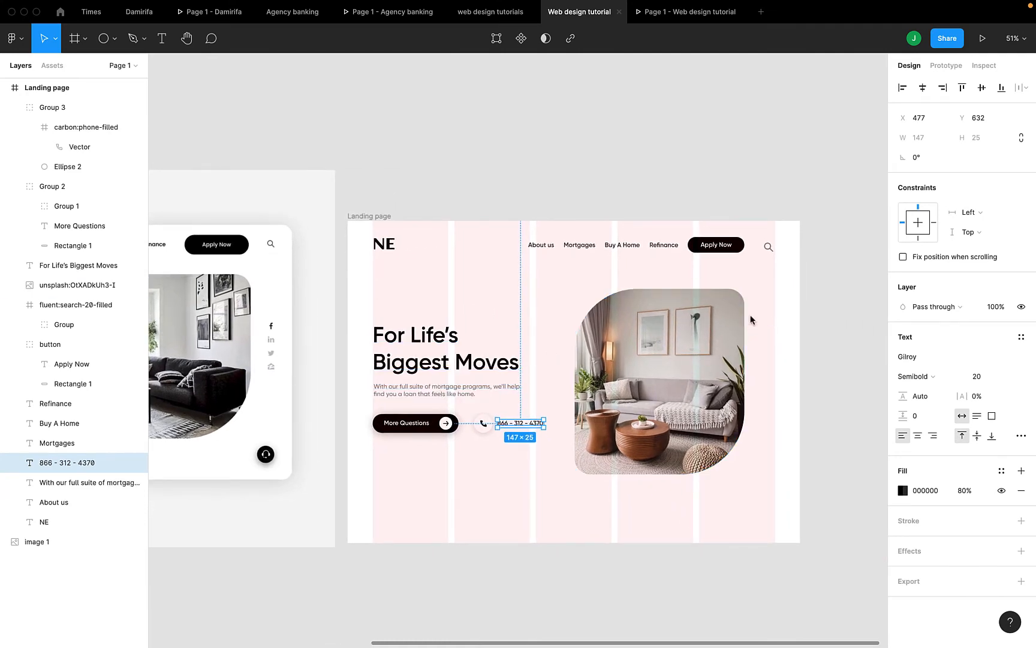
Launch the Iconify plugin and search it for facebook icons
right_click(753, 287)
mouse_move(791, 547)
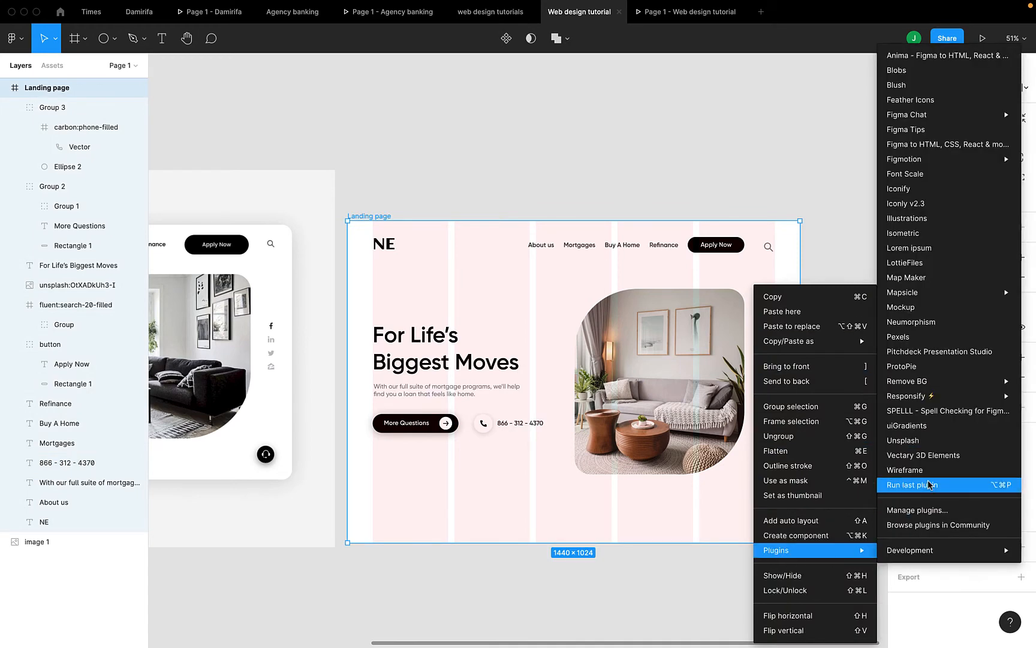
left_click(906, 189)
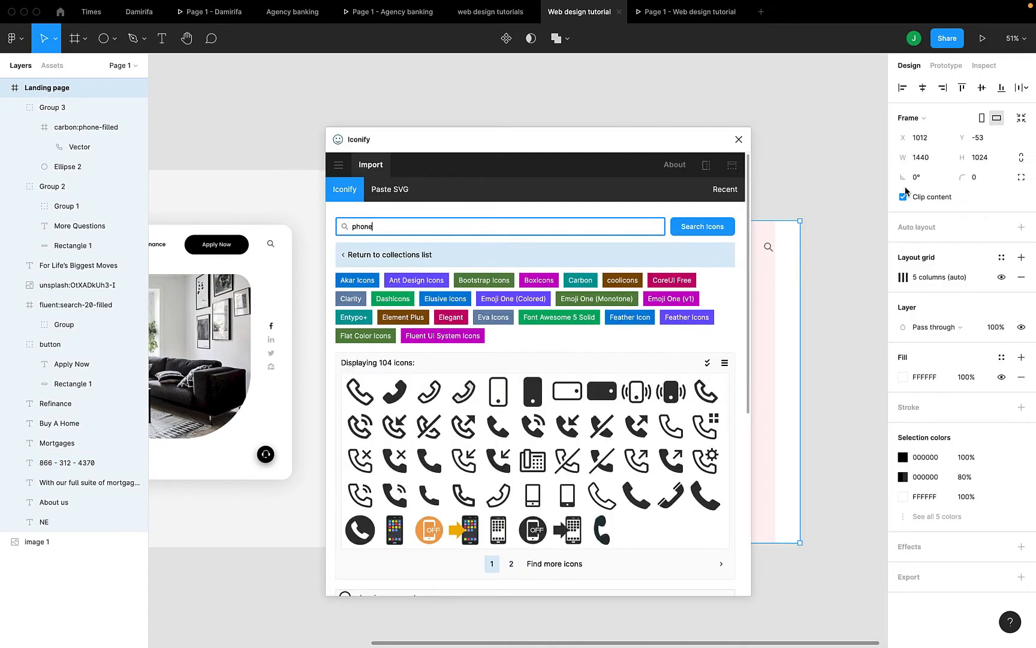
left_click_drag(588, 143, 530, 184)
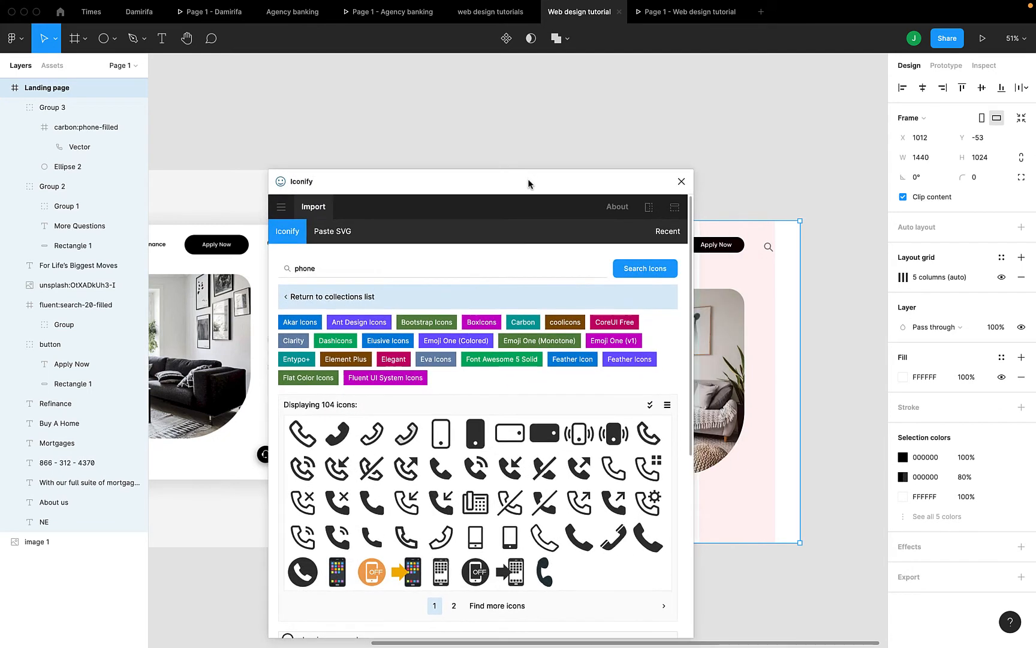
left_click(350, 264)
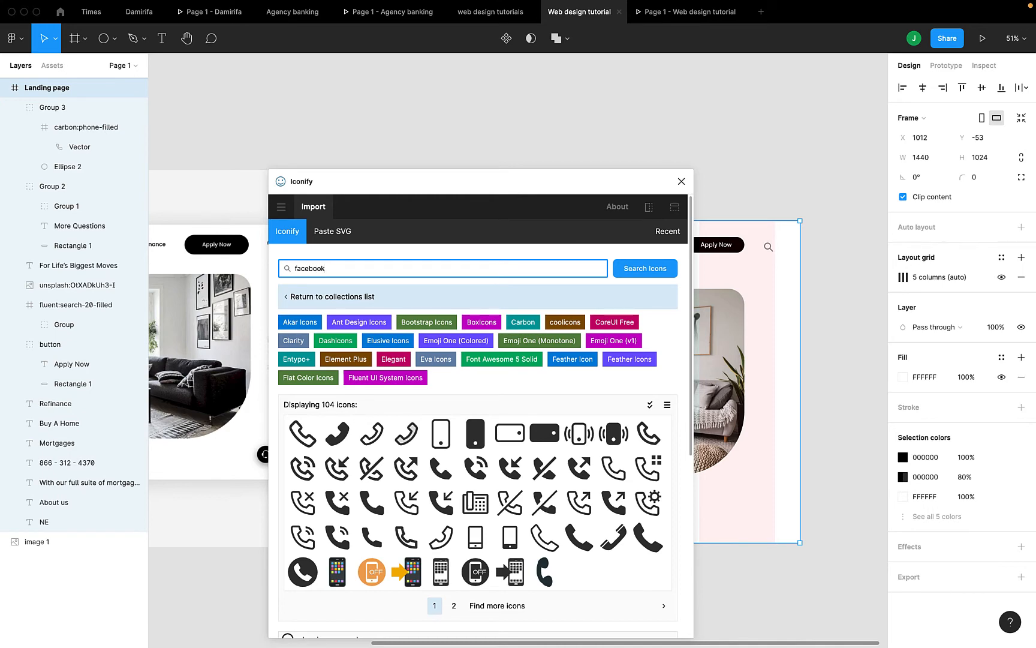
key("Return")
scroll(366, 437, "down", 1)
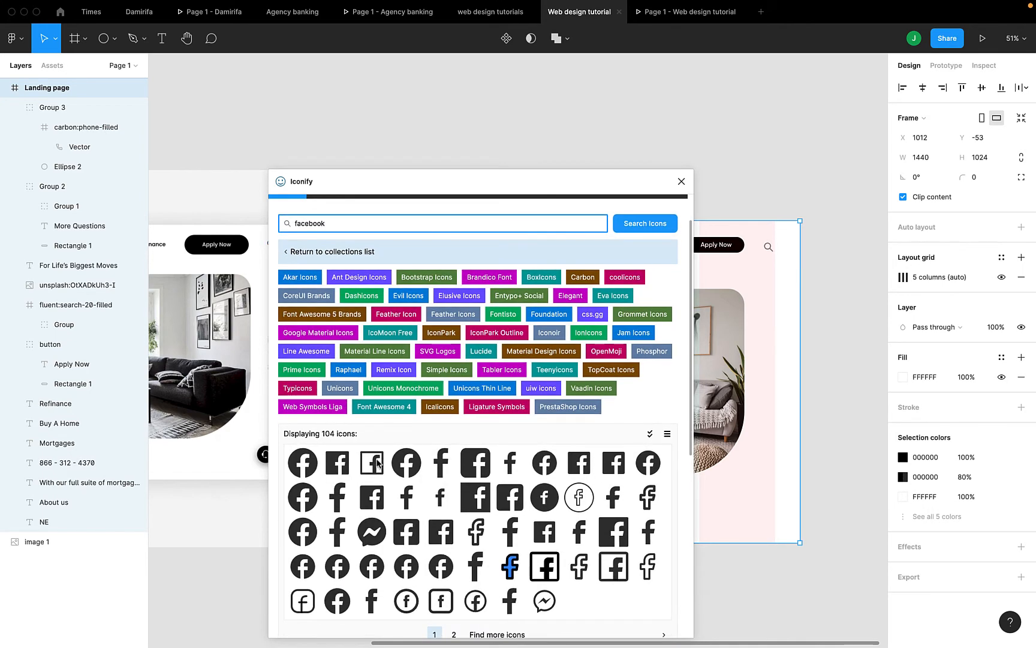
scroll(377, 463, "down", 1)
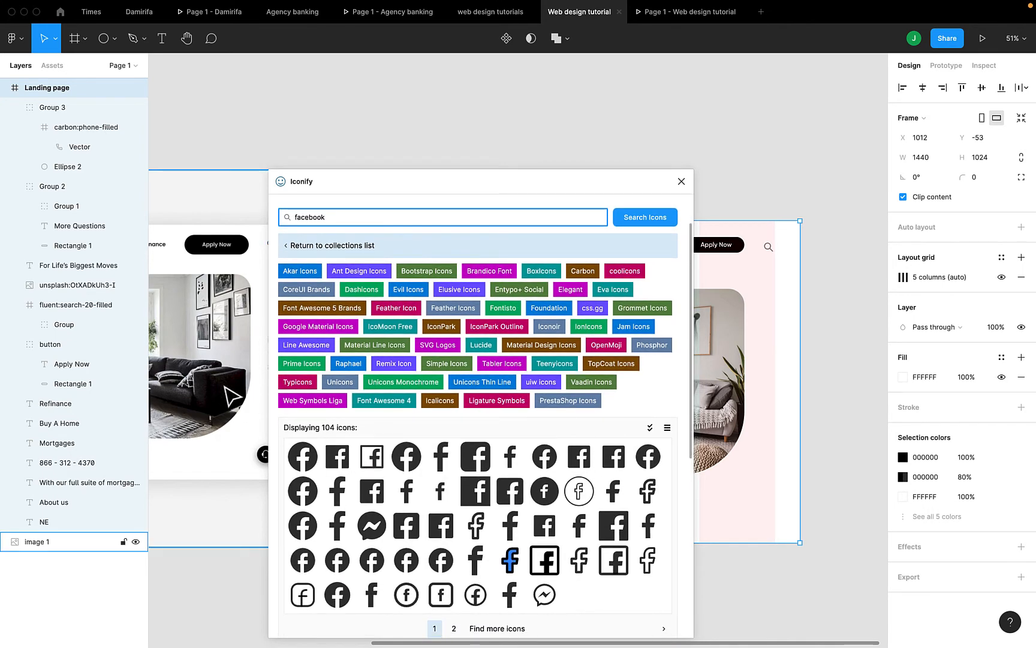
scroll(229, 396, "right", 2)
scroll(230, 395, "down", 1)
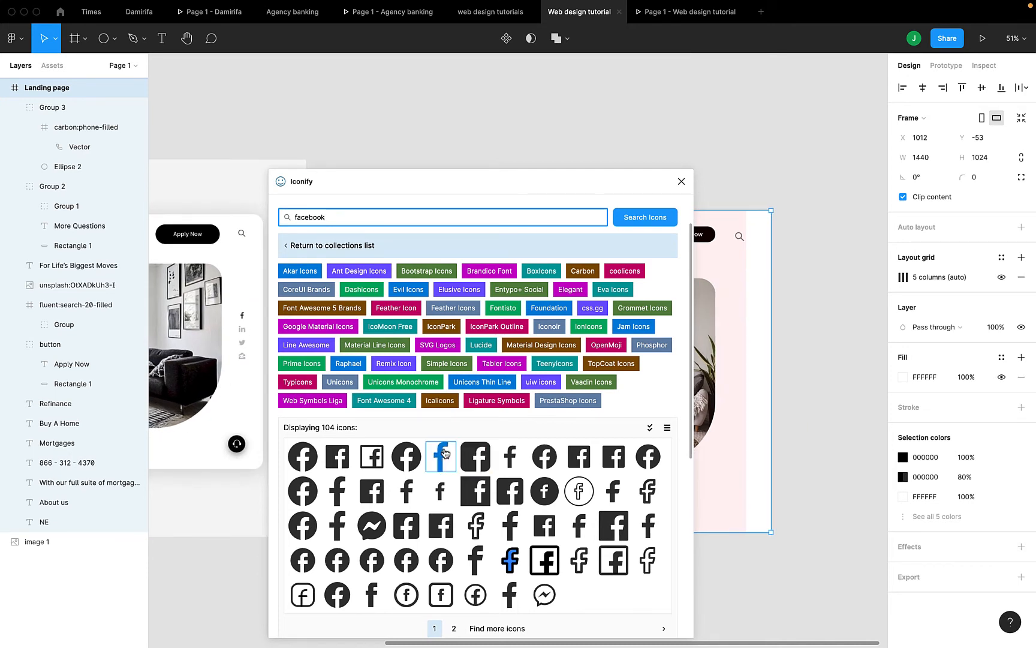
Import the Brandico Facebook icon and shrink it to 30×61 beside the room photo
left_click_drag(440, 456, 736, 321)
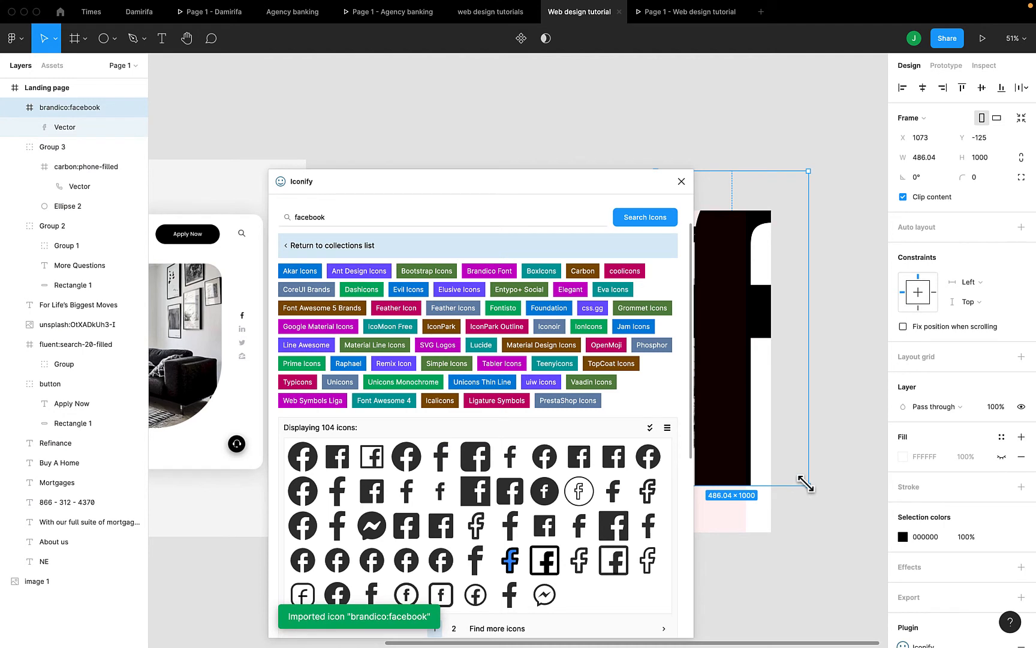
left_click_drag(806, 483, 732, 328)
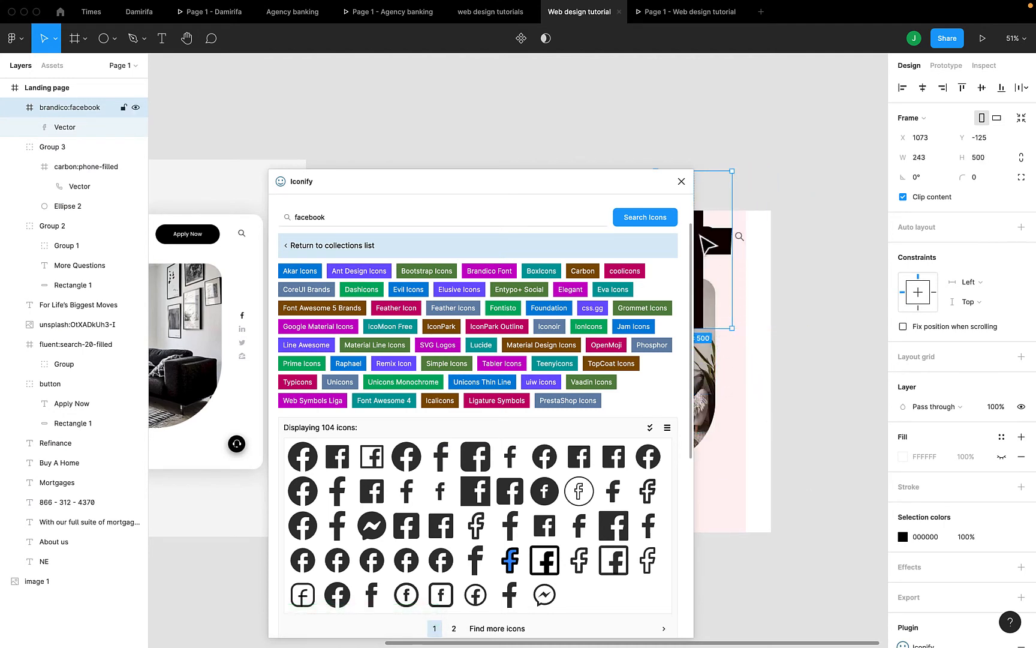
left_click_drag(708, 245, 735, 283)
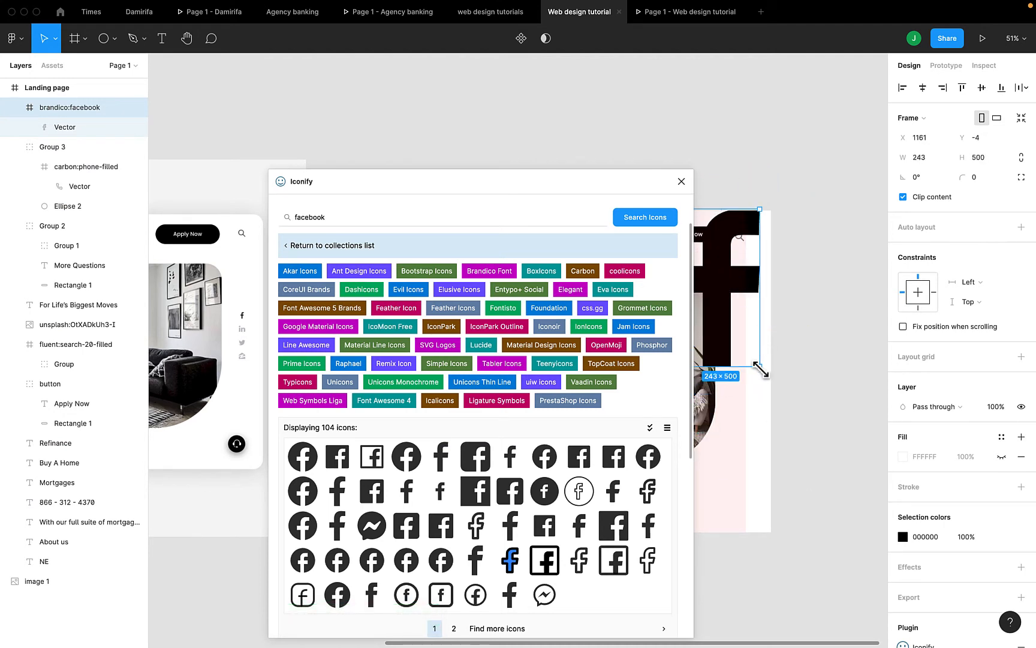
mouse_move(761, 369)
left_mouse_down()
mouse_move(728, 294)
mouse_move(753, 351)
left_mouse_up()
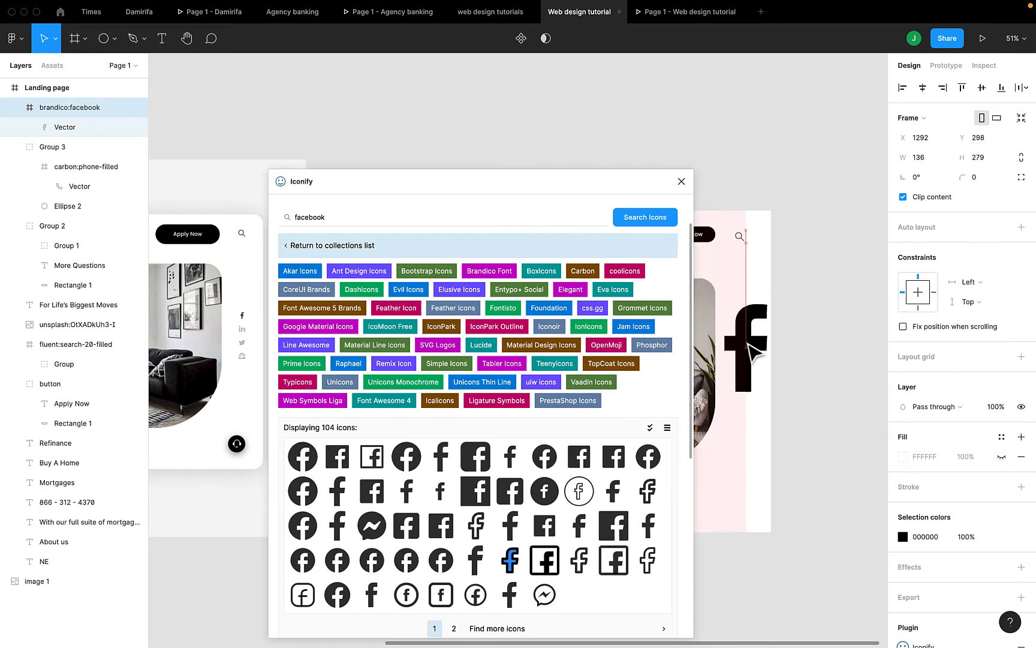
left_click_drag(768, 393, 735, 309)
Clear the facebook term from the Iconify search field
left_click(538, 218)
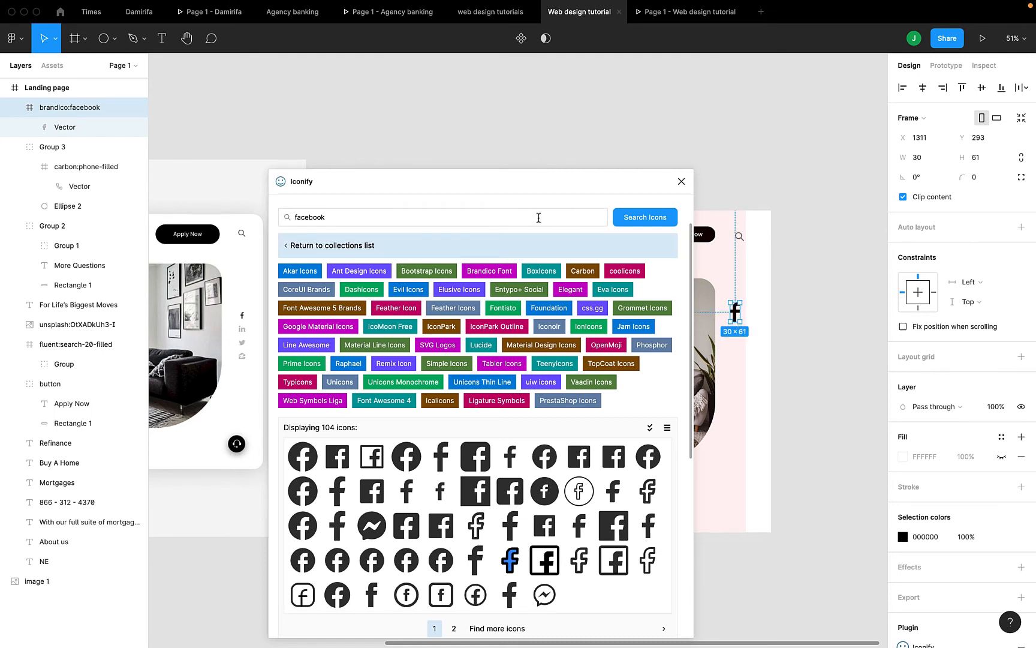
key("super+a")
key("BackSpace")
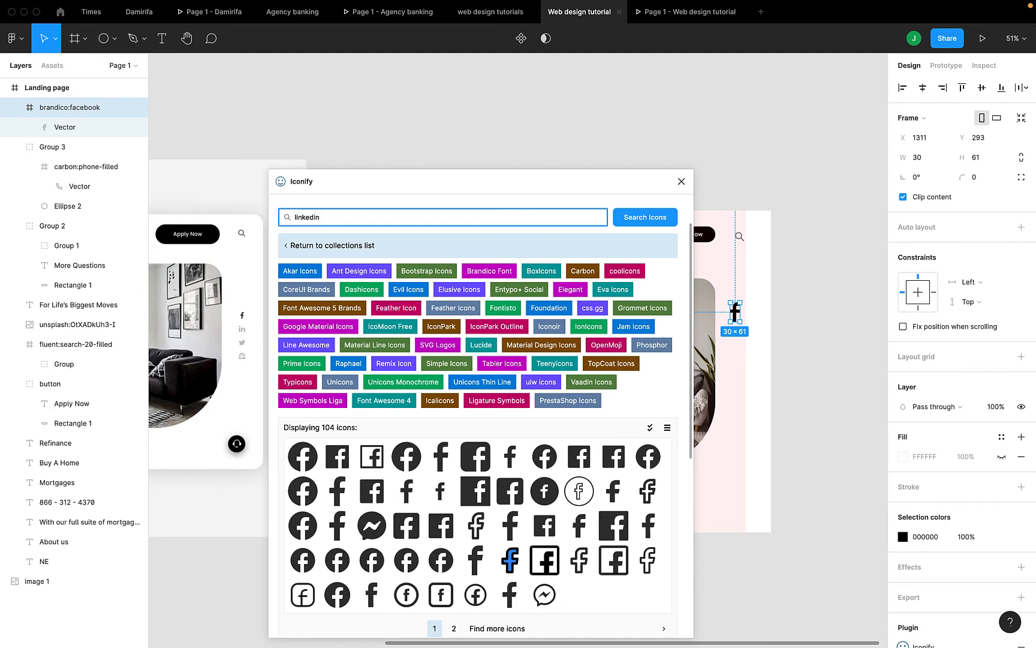
Search Iconify for linkedin, import the LinkedIn icon and halve its size
key("Return")
scroll(414, 479, "down", 1)
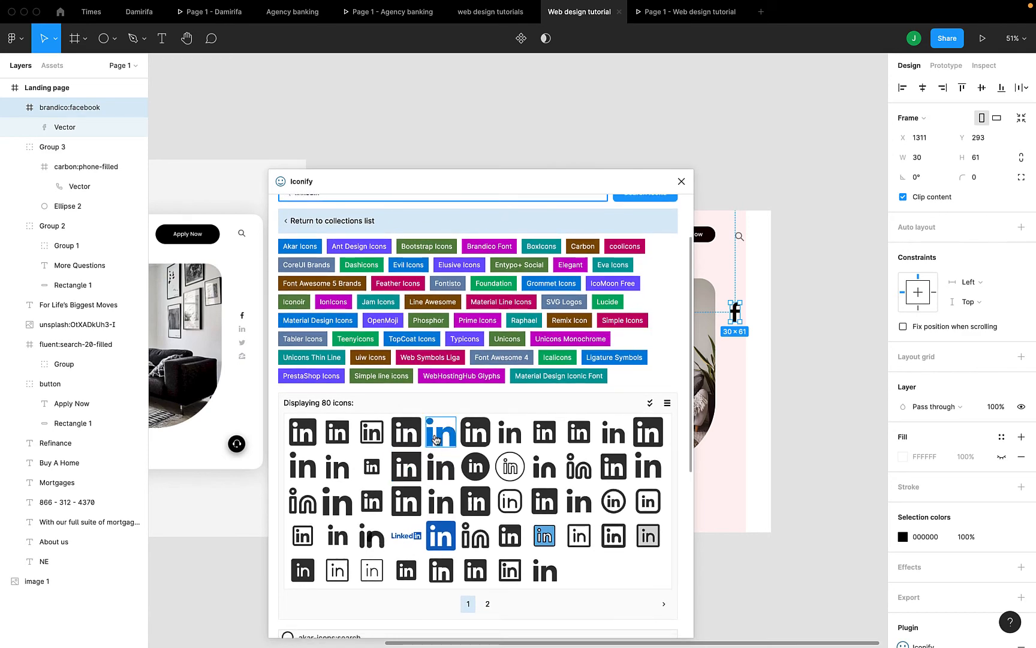
left_click_drag(437, 440, 743, 420)
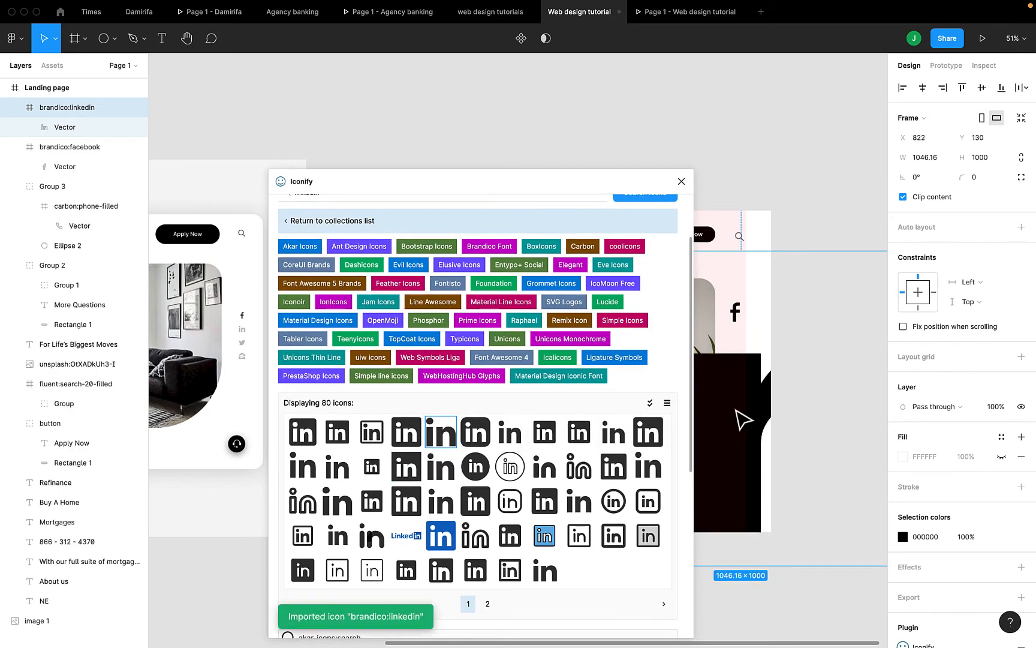
scroll(805, 543, "right", 3)
scroll(805, 543, "down", 2)
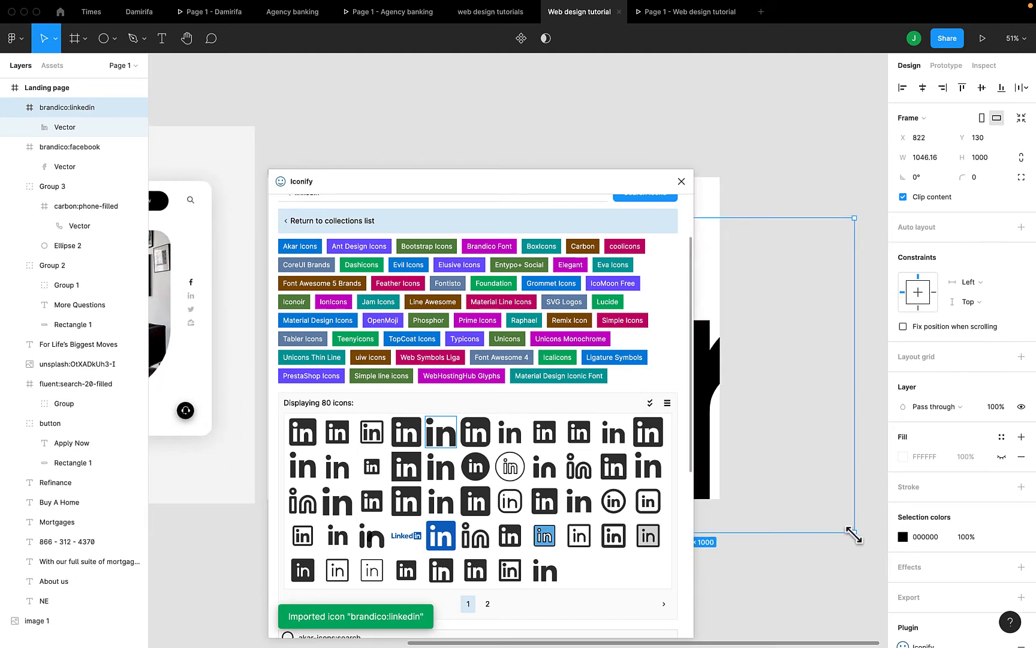
left_click_drag(852, 532, 698, 362)
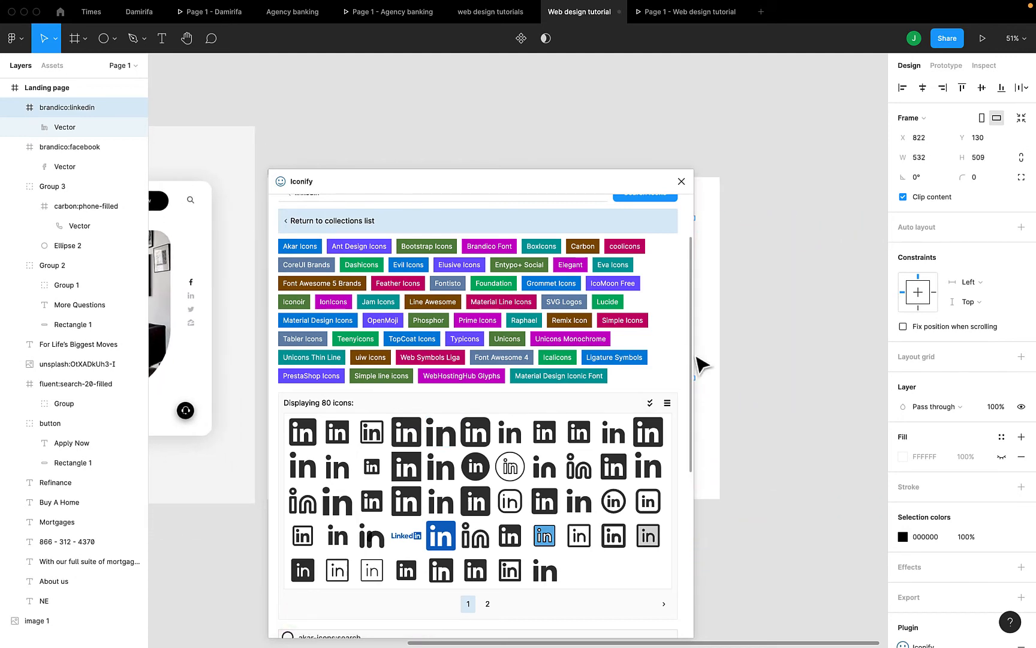
scroll(714, 365, "left", 5)
scroll(714, 366, "up", 1)
scroll(726, 369, "left", 3)
scroll(725, 369, "up", 2)
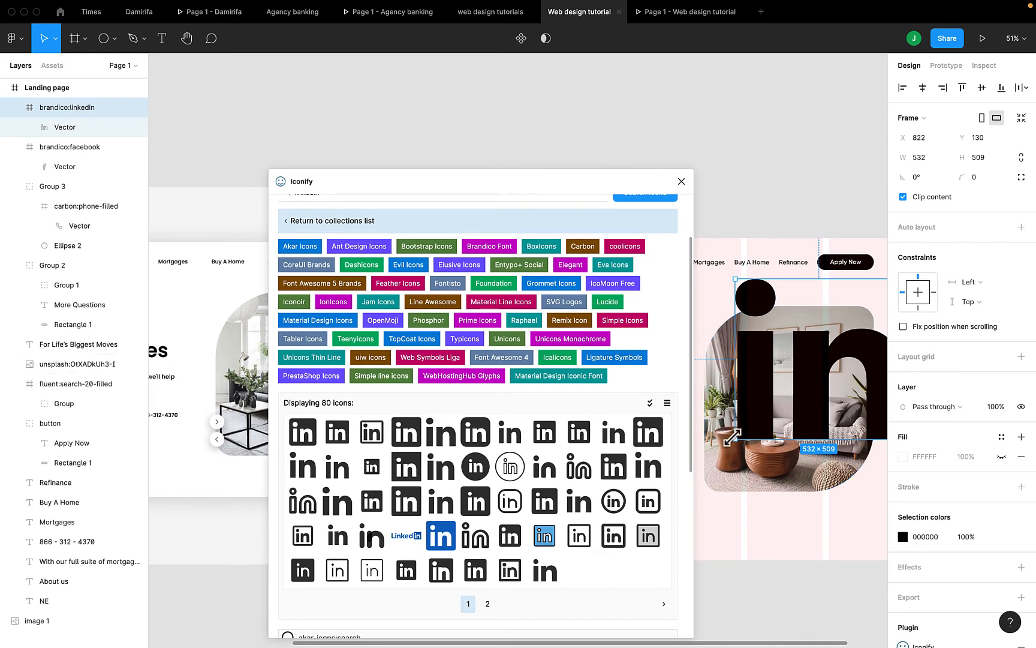
Shrink the LinkedIn icon to 59×56 and place it under the Facebook icon
left_click_drag(733, 438, 839, 338)
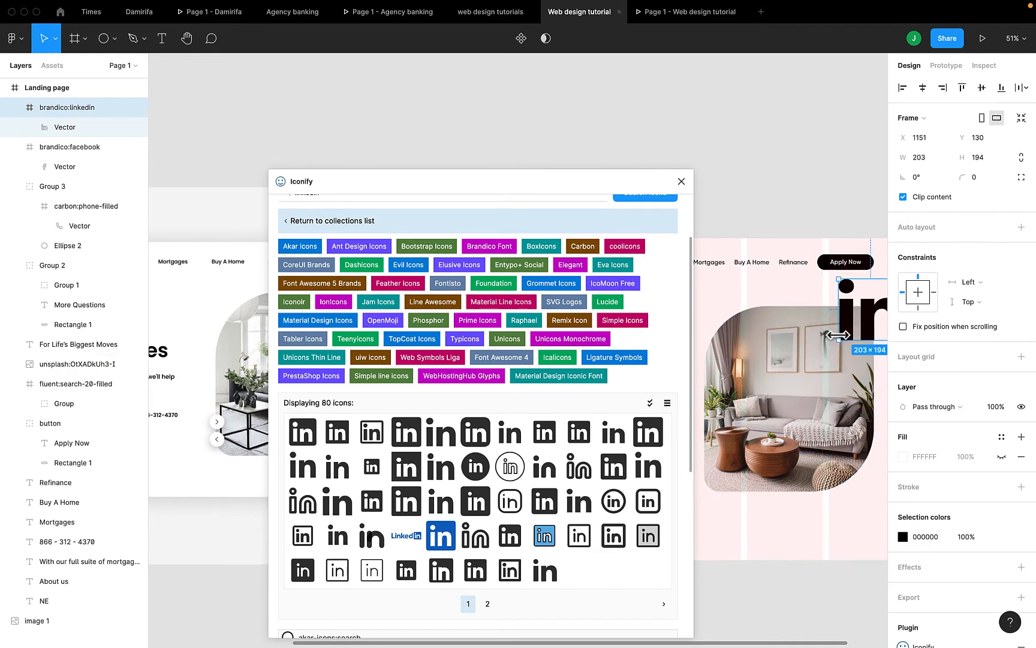
scroll(838, 334, "right", 1)
scroll(838, 335, "right", 3)
scroll(838, 335, "down", 1)
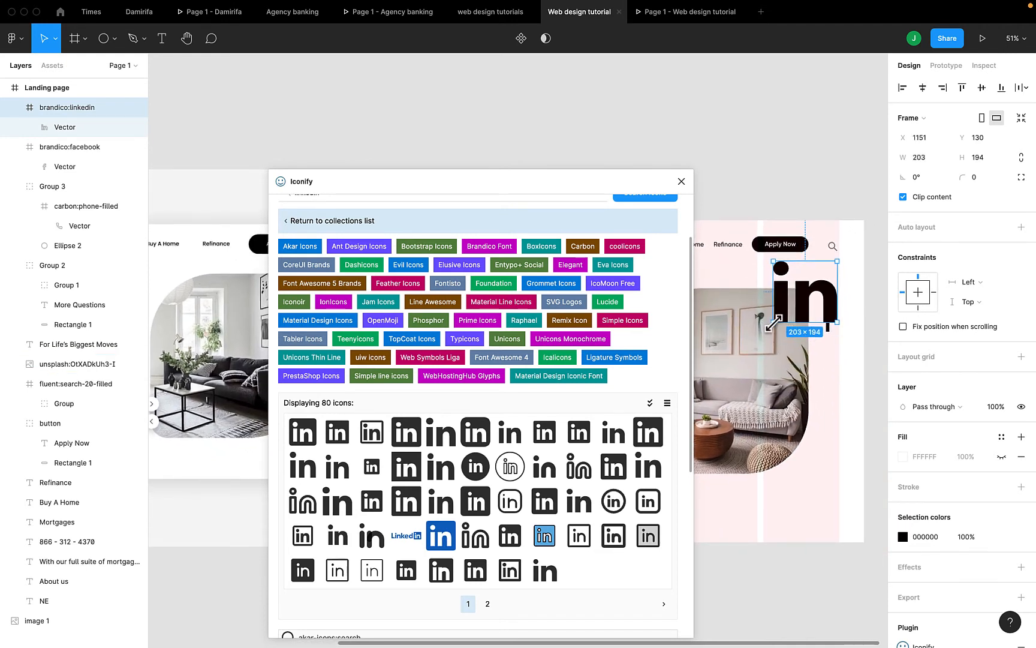
left_click_drag(775, 323, 832, 350)
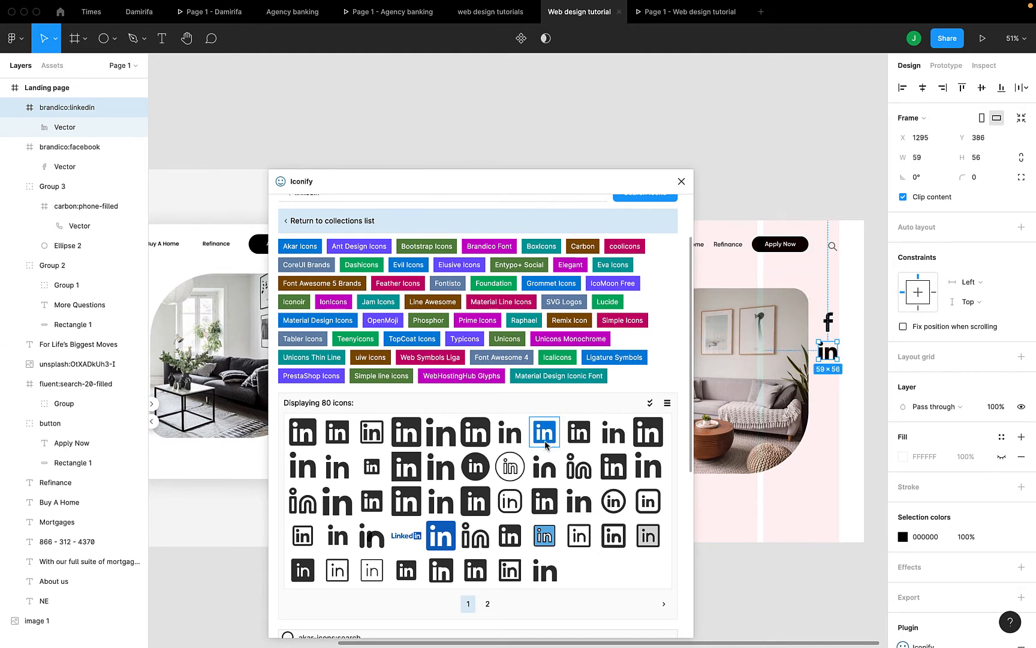
Raise the Iconify window slightly and select the linkedin search term
left_click_drag(502, 178, 505, 153)
scroll(483, 206, "up", 3)
double_click(592, 247)
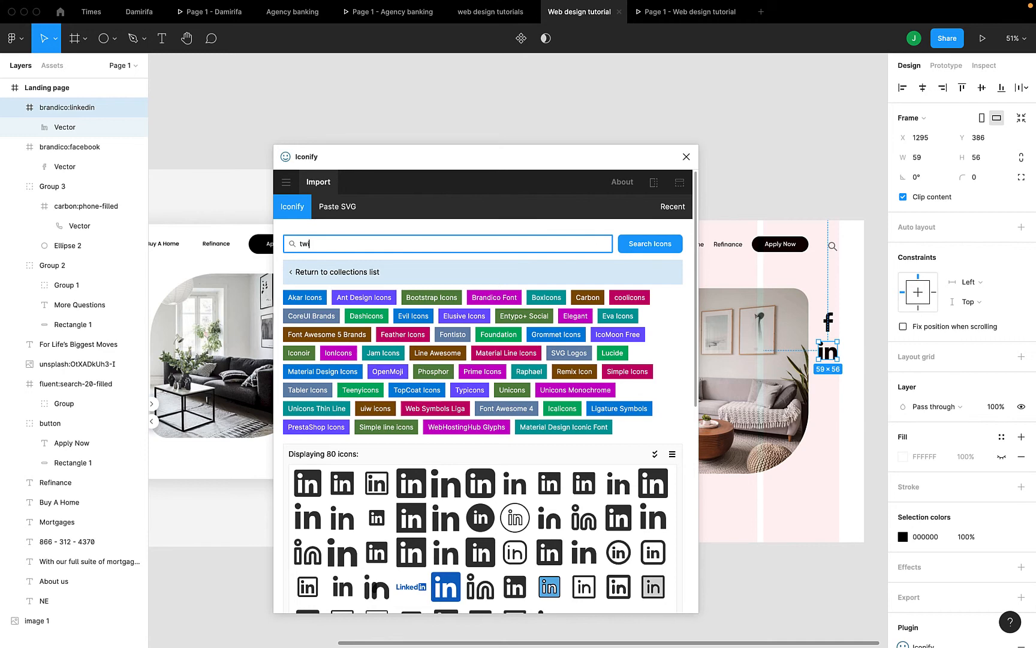
Search Iconify for twitter and import the Brandico Twitter bird icon
key("Return")
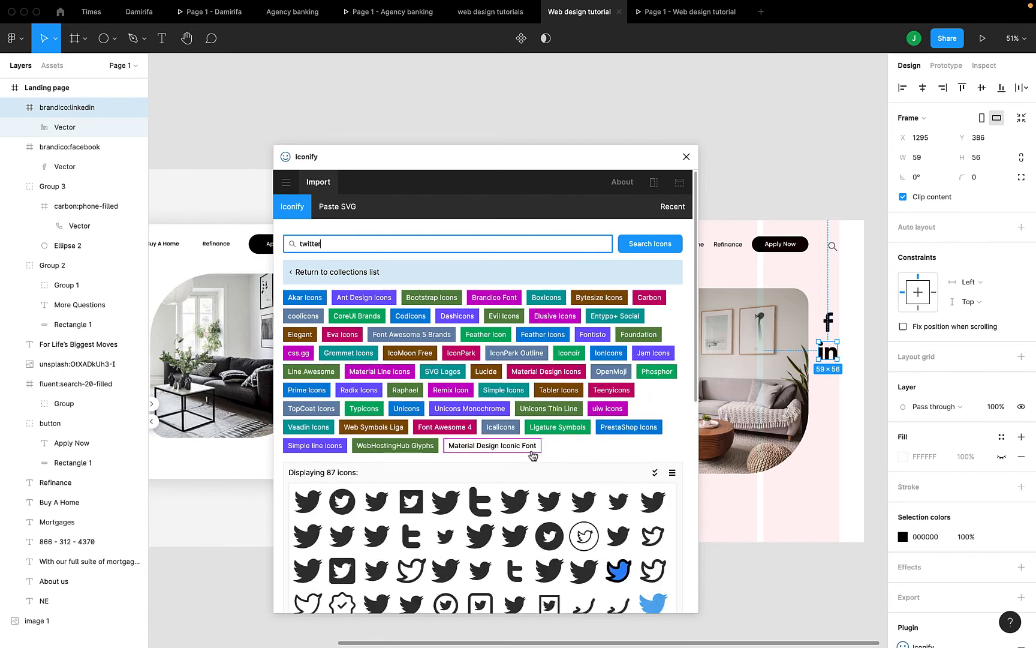
scroll(522, 451, "down", 2)
left_click(520, 451)
scroll(515, 360, "down", 5)
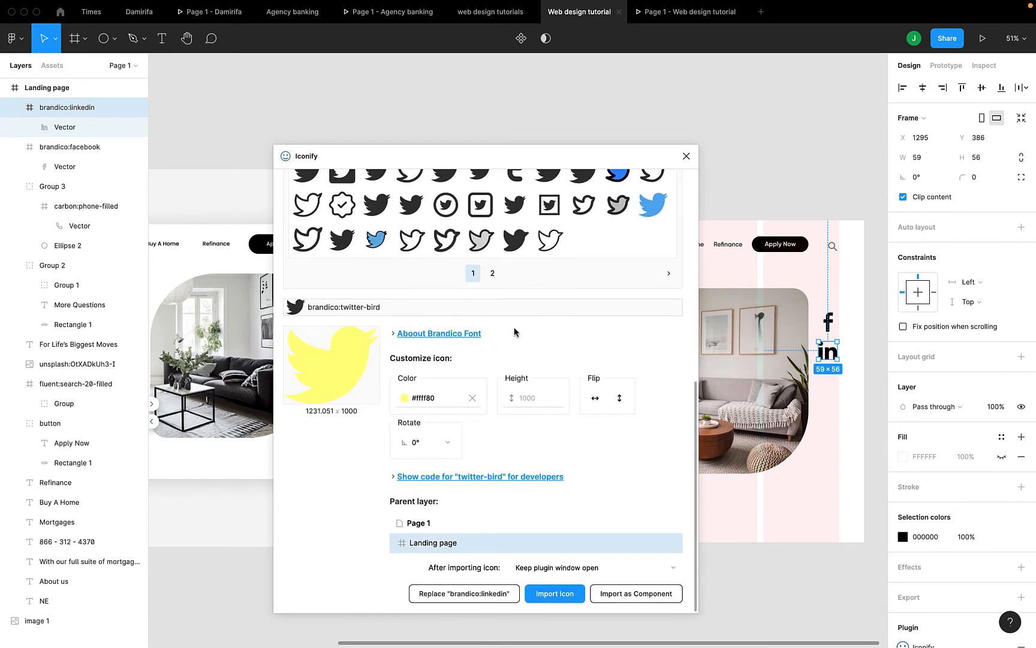
scroll(514, 270, "up", 5)
left_click_drag(508, 437, 826, 400)
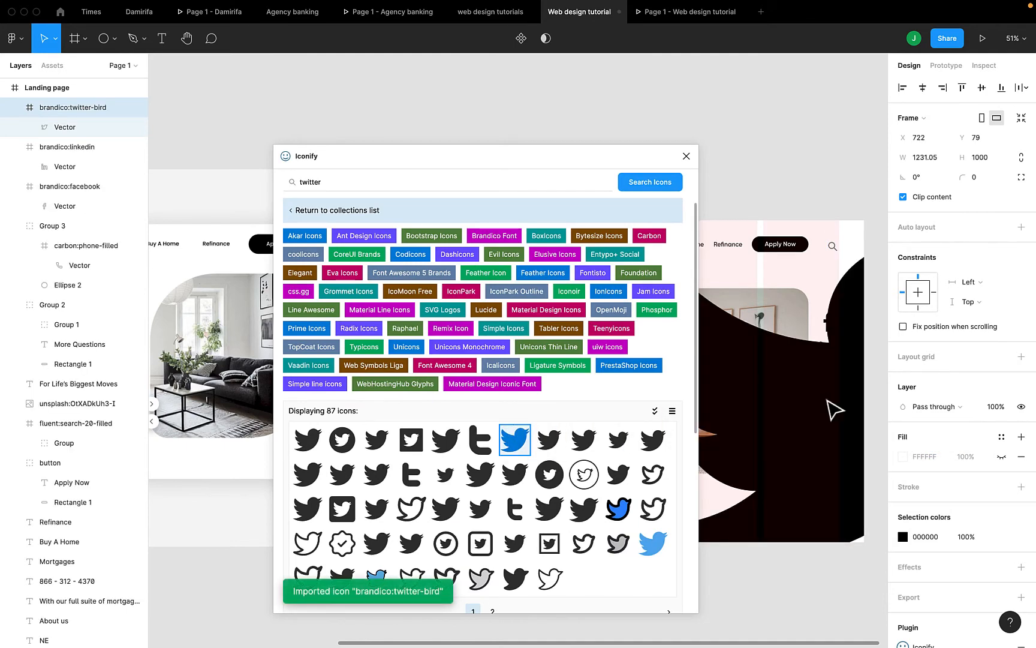
Resize the Twitter bird icon to 80×65 and line it up under LinkedIn
scroll(754, 414, "left", 3)
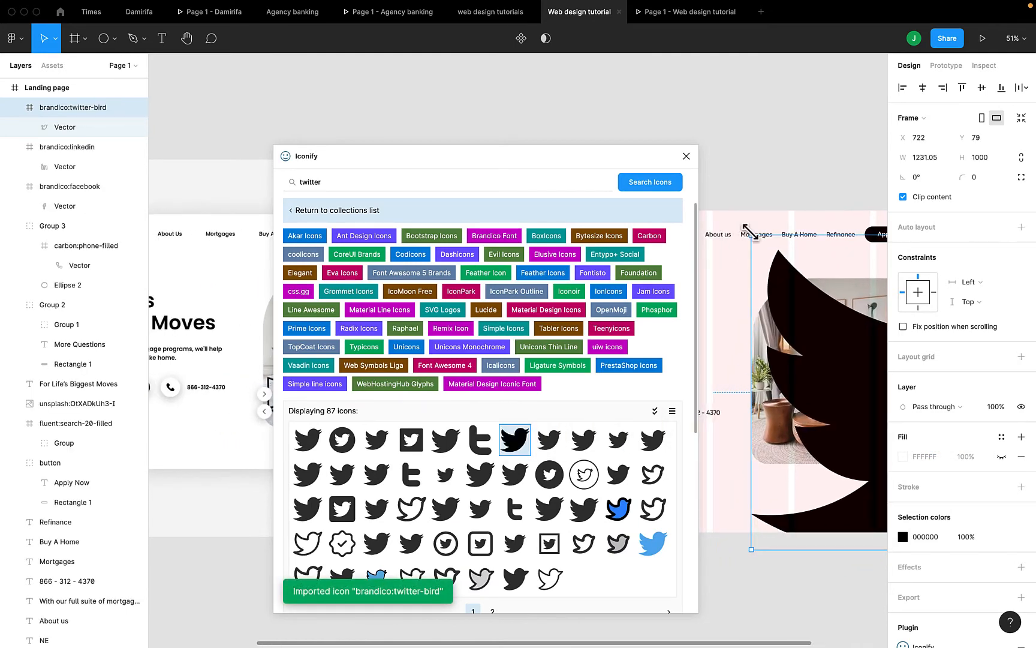
left_click_drag(748, 234, 908, 375)
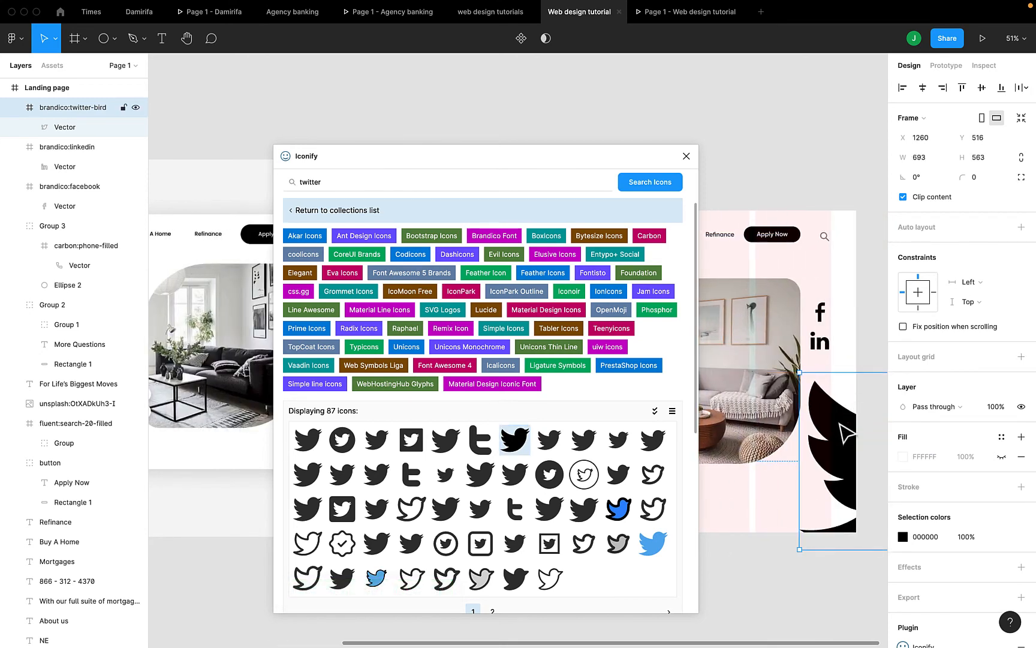
left_click_drag(847, 430, 796, 350)
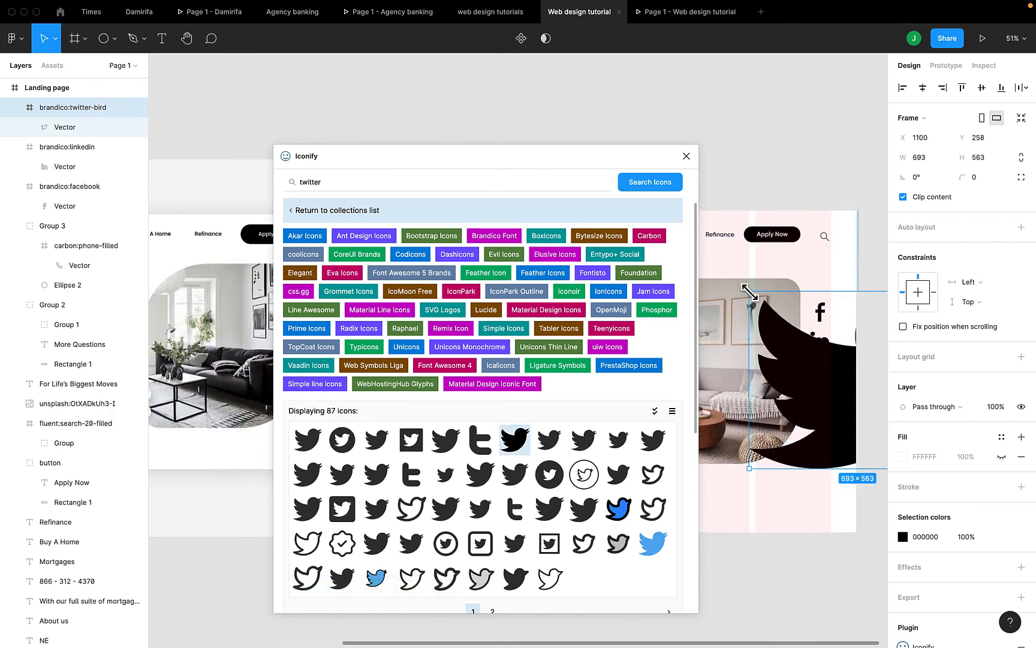
left_click_drag(748, 290, 804, 336)
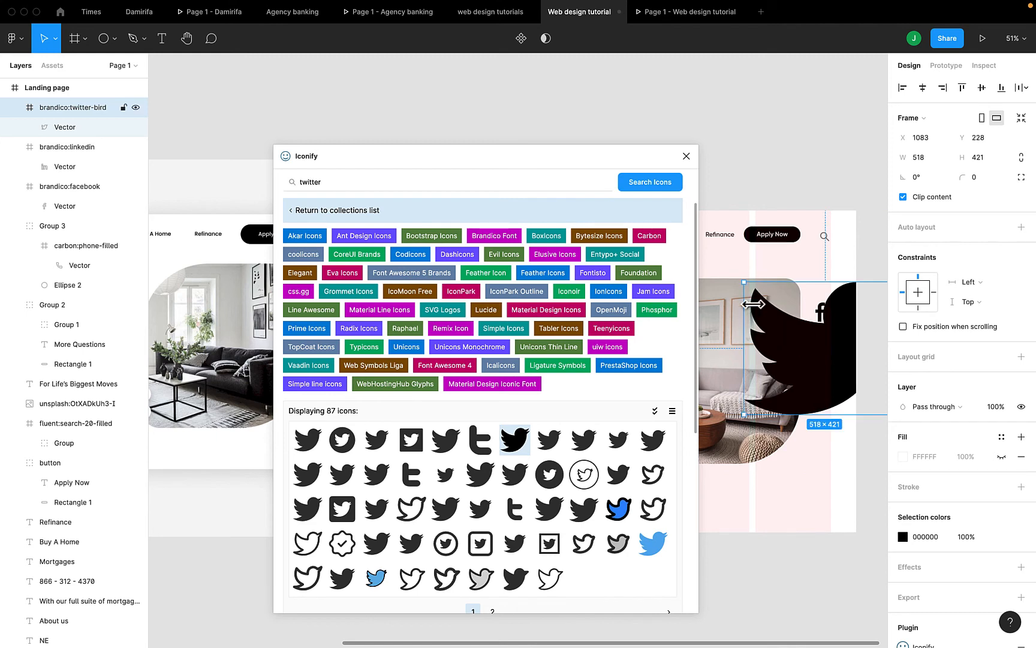
left_click_drag(745, 283, 804, 388)
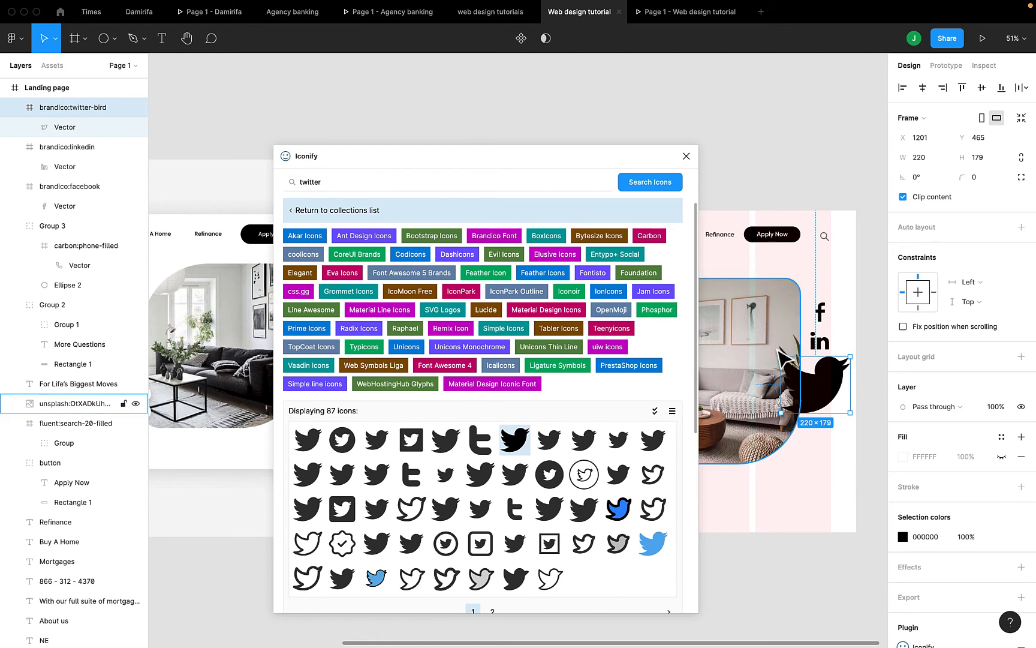
left_click_drag(781, 356, 821, 391)
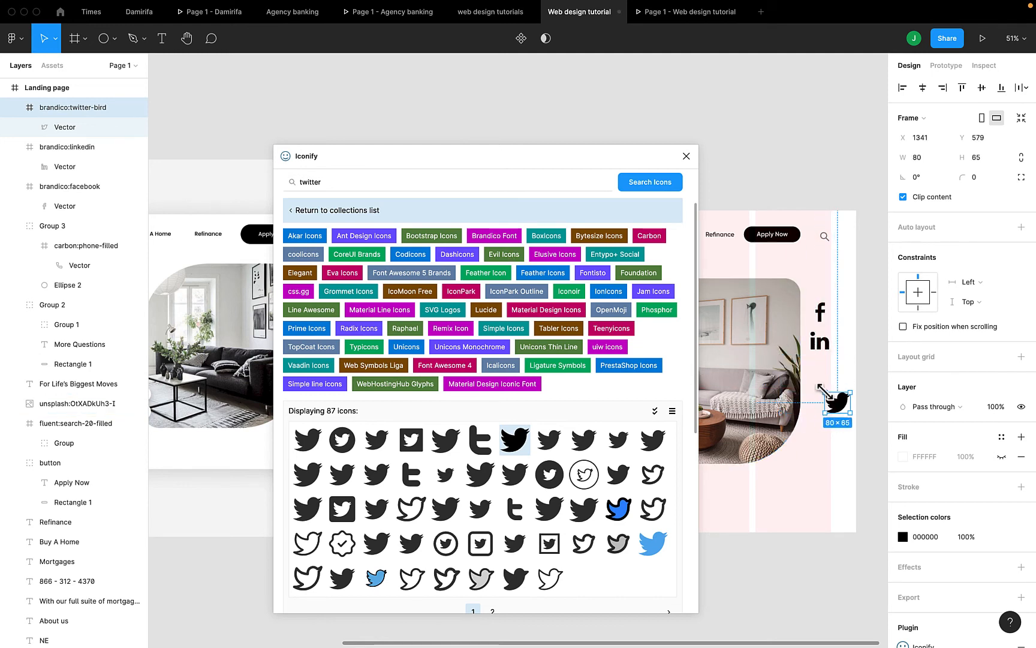
Search Iconify for social media icons, then clear the search field
left_click(605, 186)
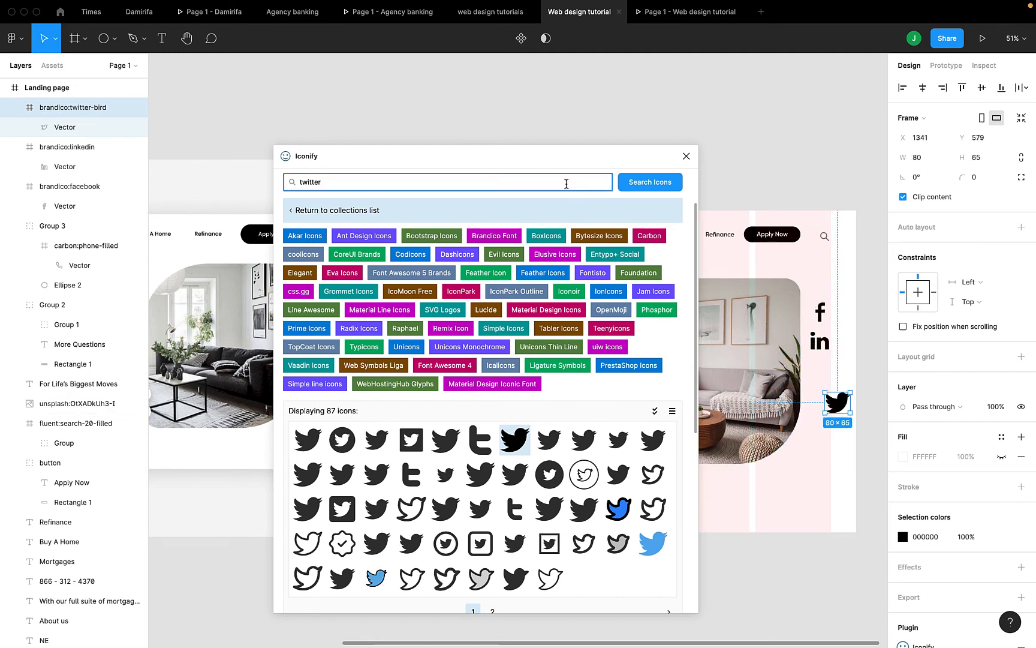
type("social media")
key("Return")
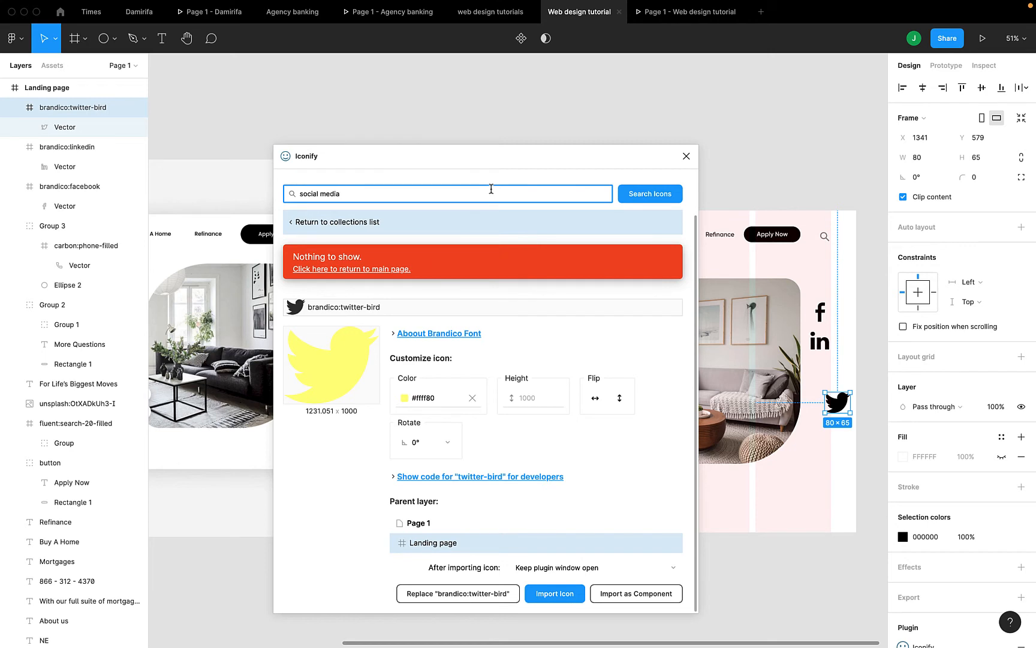
key("super+a")
key("BackSpace")
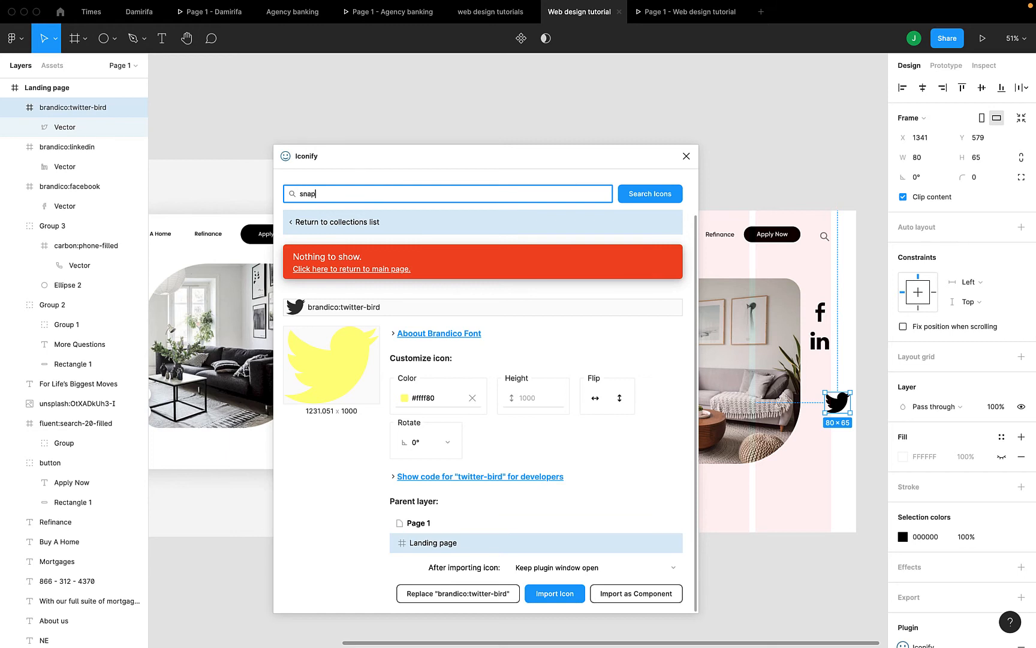
Search Iconify for 'snapchat', place the 24×24 Snapchat icon below the social icons, and close the plugin
key("Return")
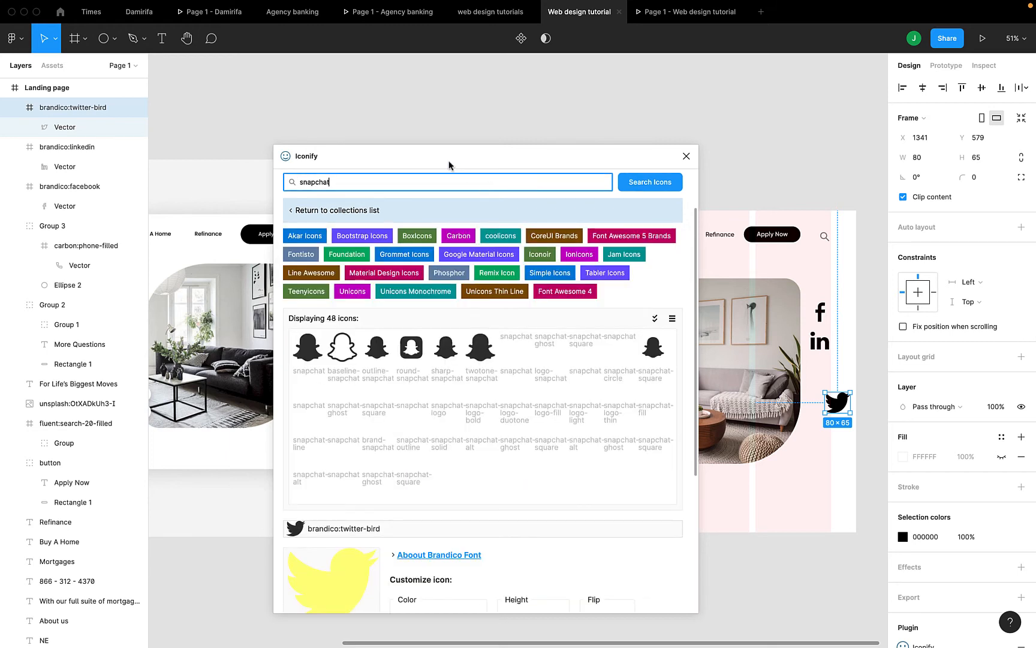
left_click_drag(381, 357, 825, 506)
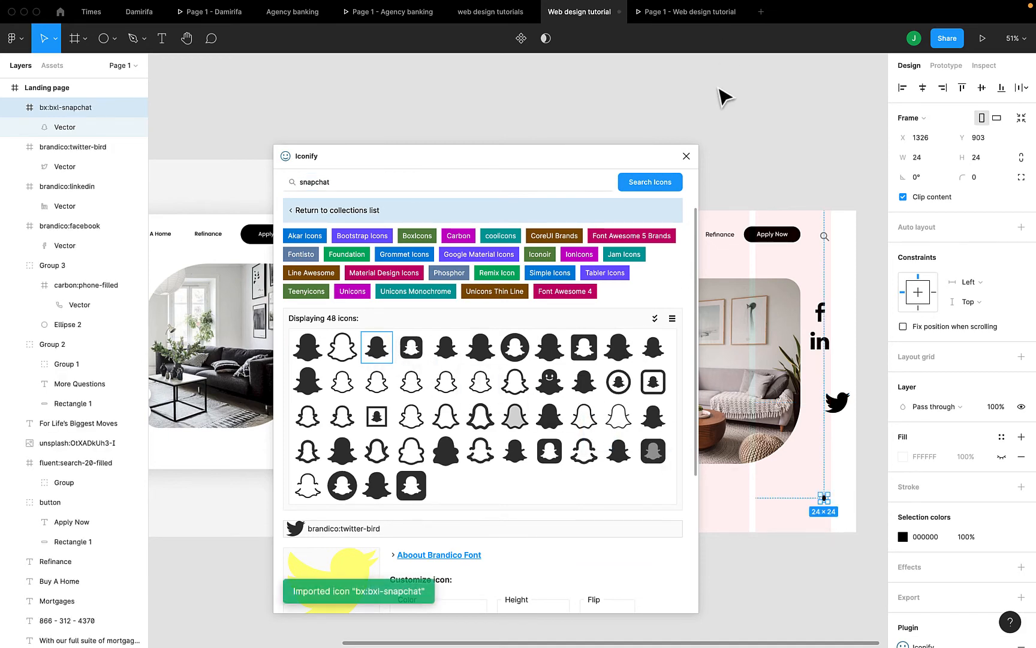
left_click(687, 157)
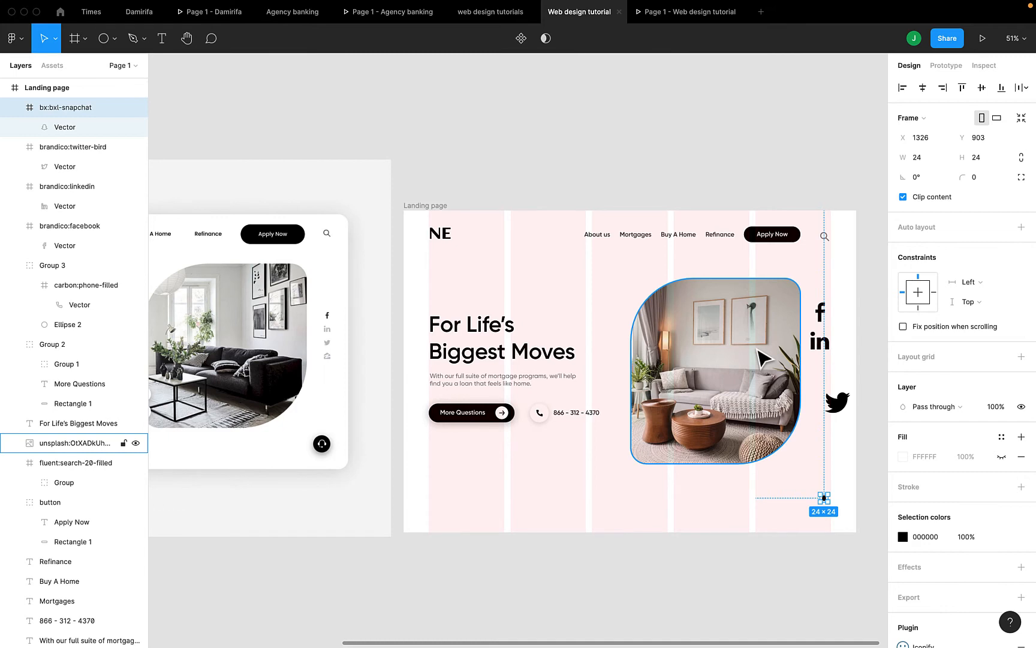
Move the Twitter bird and the new Snapchat icon up beneath the LinkedIn icon
scroll(761, 359, "right", 3)
scroll(757, 358, "up", 2)
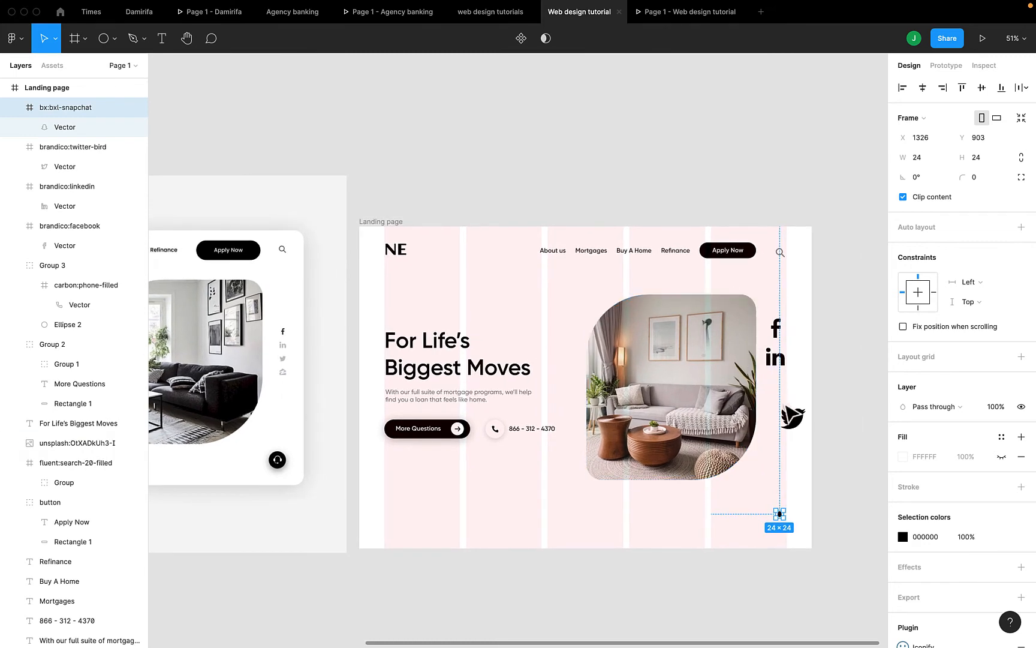
left_click(803, 423)
left_click_drag(795, 418, 783, 404)
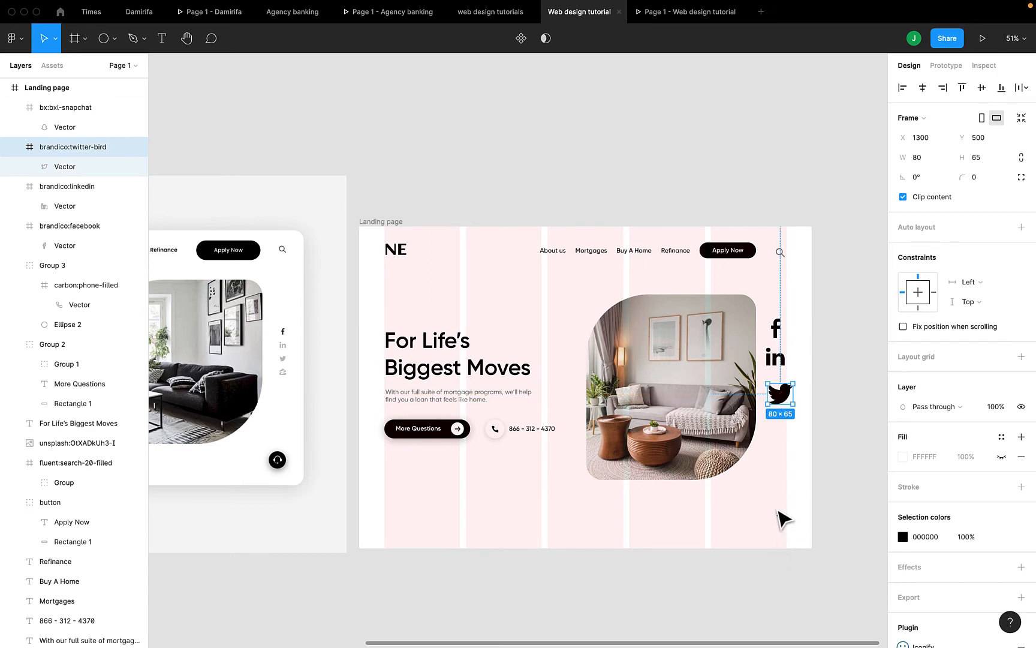
scroll(780, 518, "up", 1)
scroll(780, 518, "right", 1)
left_click(756, 542)
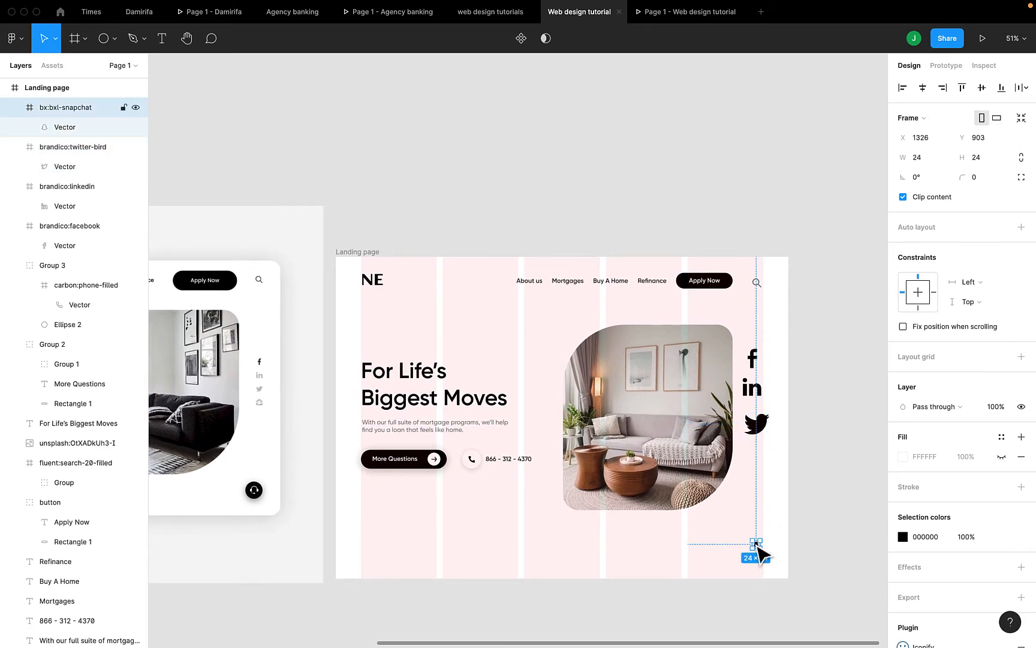
left_click_drag(757, 544, 754, 457)
Resize the icons by their handles: shrink Facebook, LinkedIn to 39×37, Twitter to 60×49, and enlarge Snapchat to 50×50
scroll(753, 457, "up", 3)
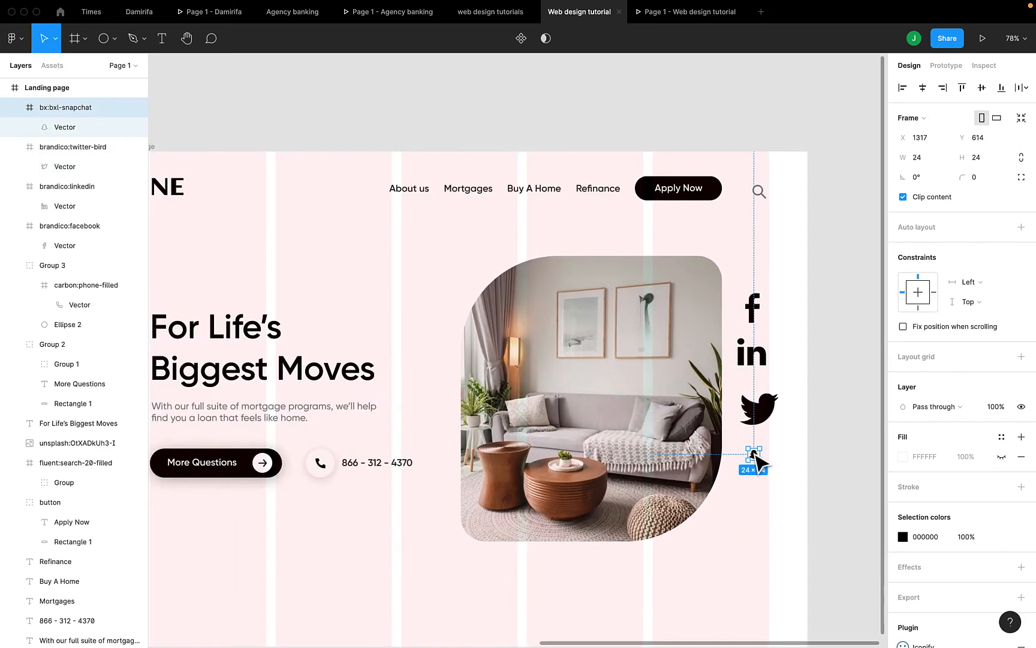
left_click(767, 350)
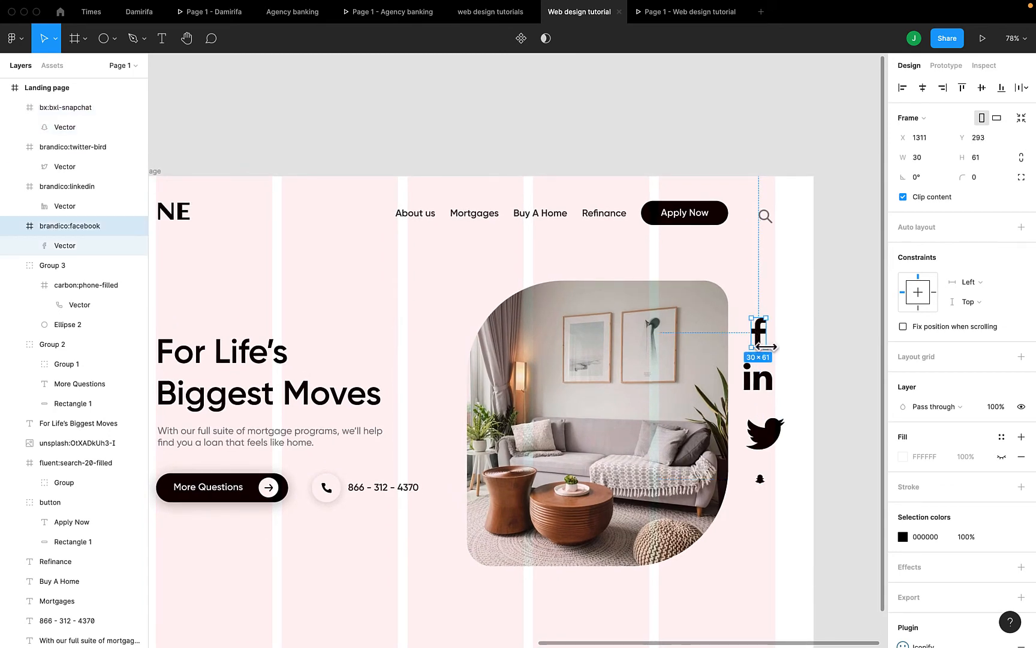
left_click_drag(771, 355, 768, 342)
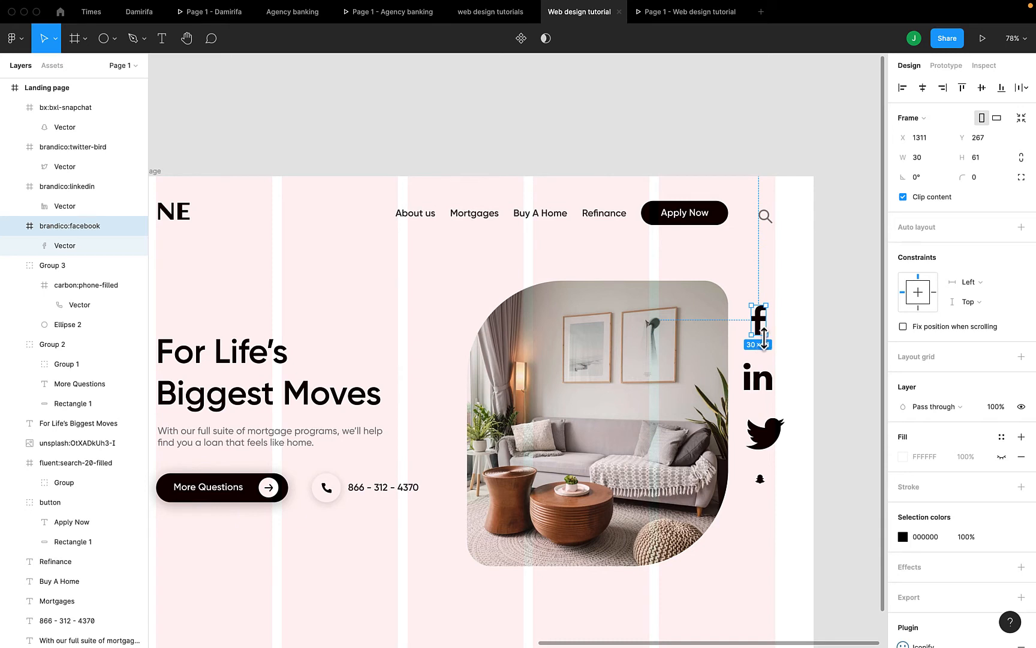
left_click_drag(764, 339, 755, 330)
left_click(761, 378)
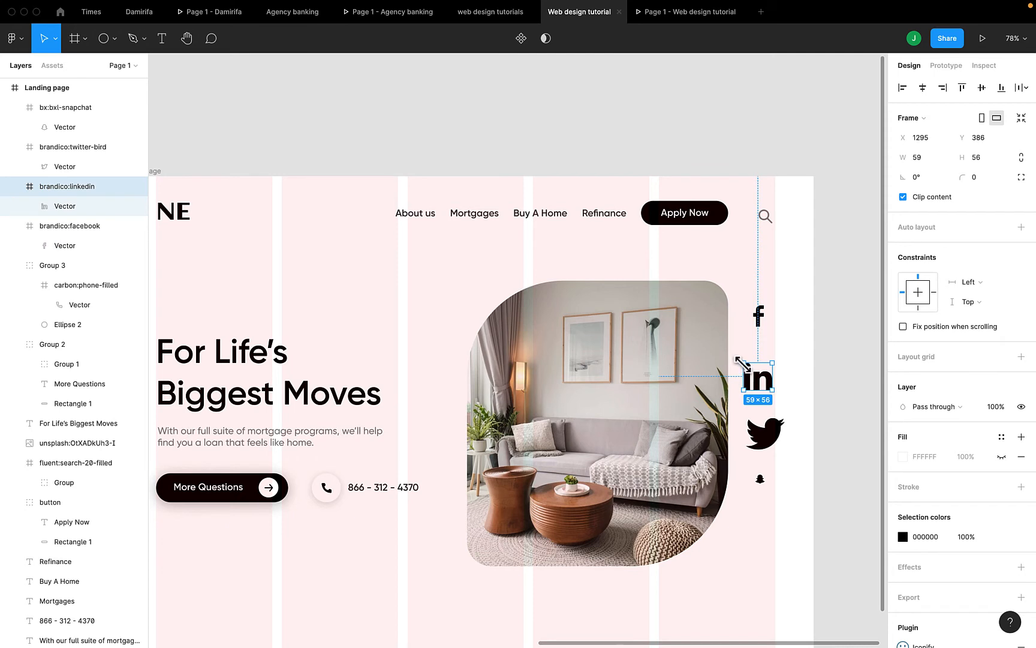
left_click_drag(741, 364, 765, 360)
left_click(765, 431)
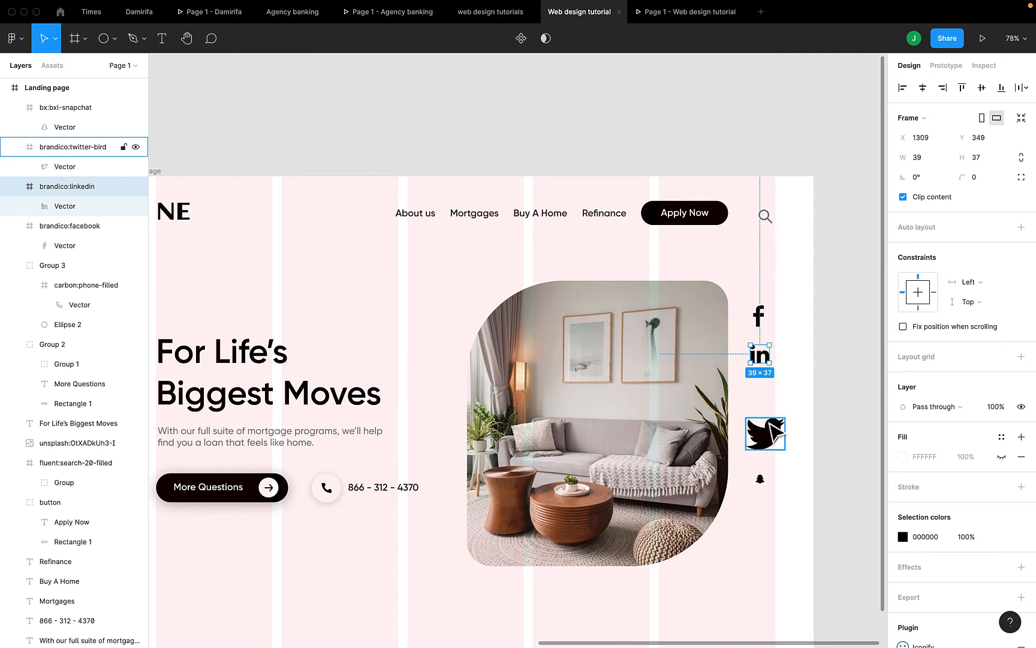
left_click_drag(785, 451, 770, 437)
left_click(761, 480)
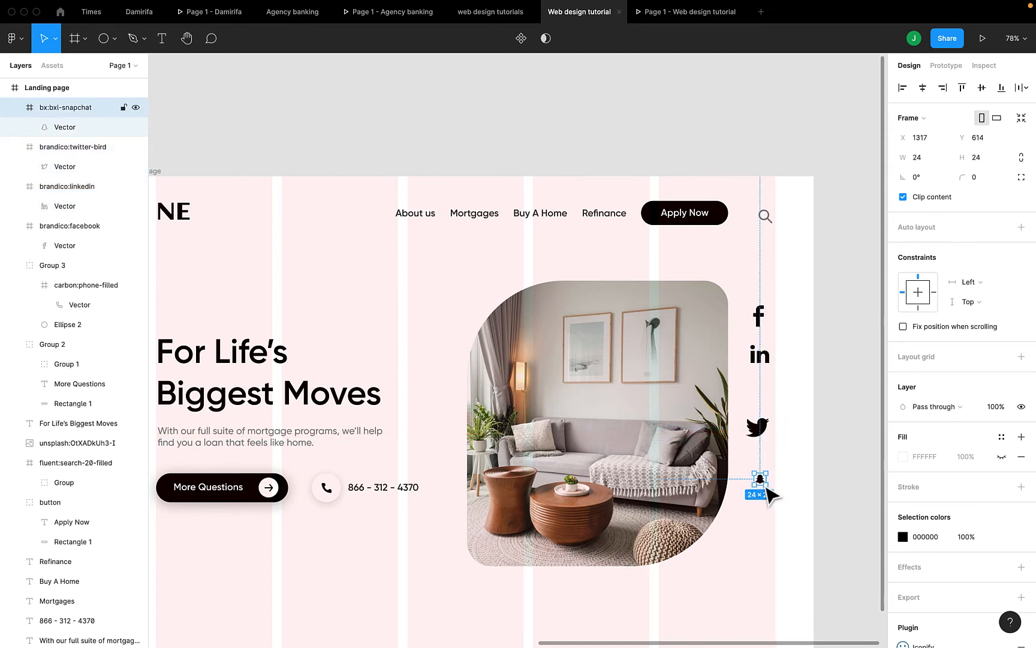
left_click_drag(766, 486, 779, 497)
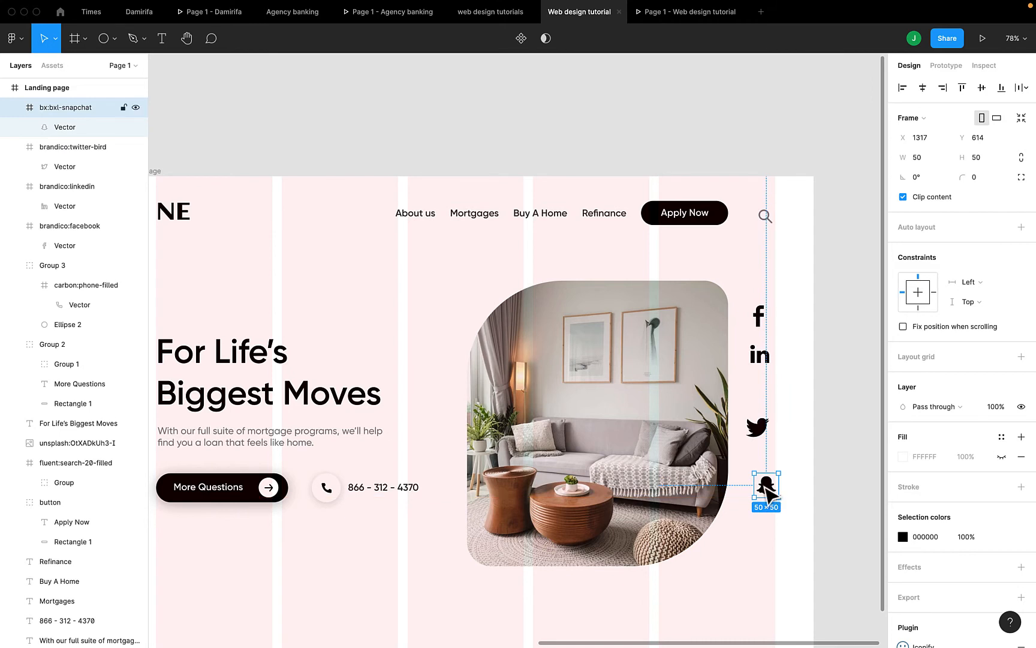
left_click(762, 319)
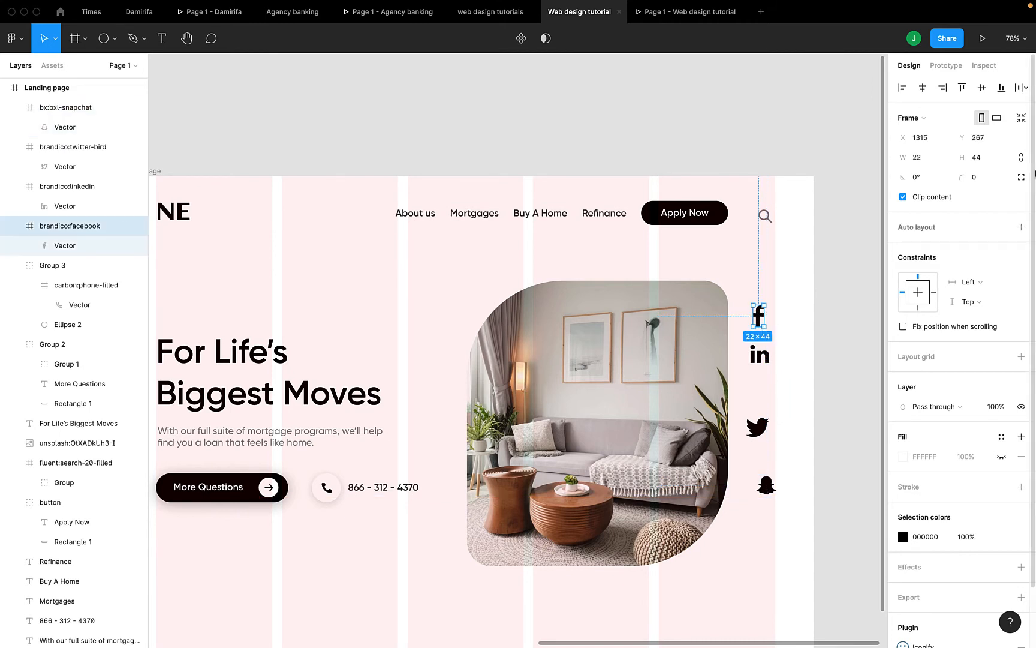
left_click(769, 358)
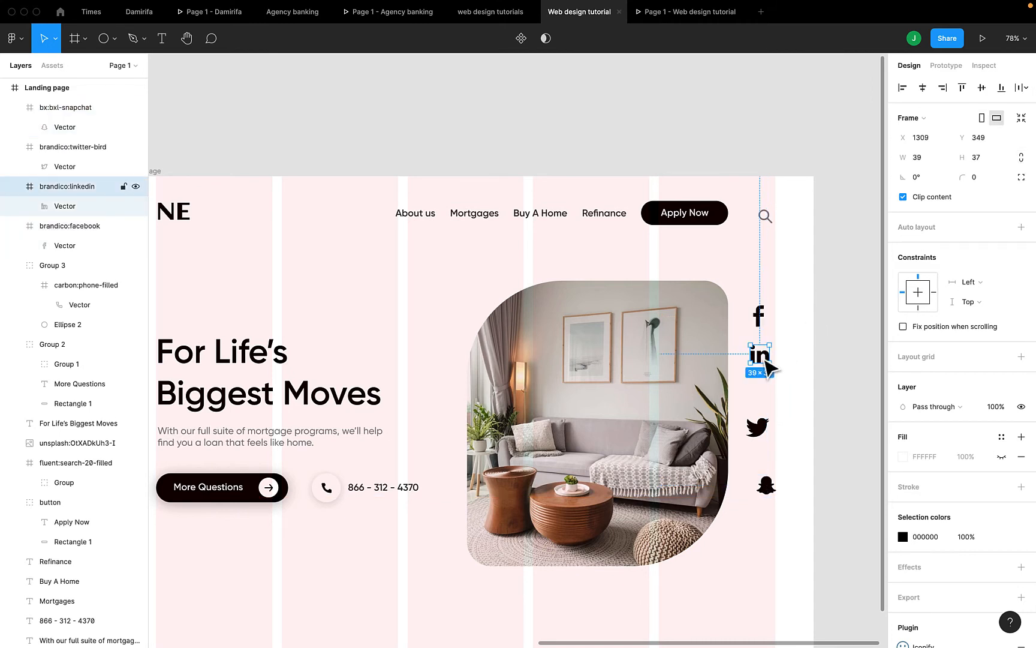
Lock proportions, set the LinkedIn icon's width to 35 and nudge it slightly down-right
left_click(1022, 158)
left_click(933, 156)
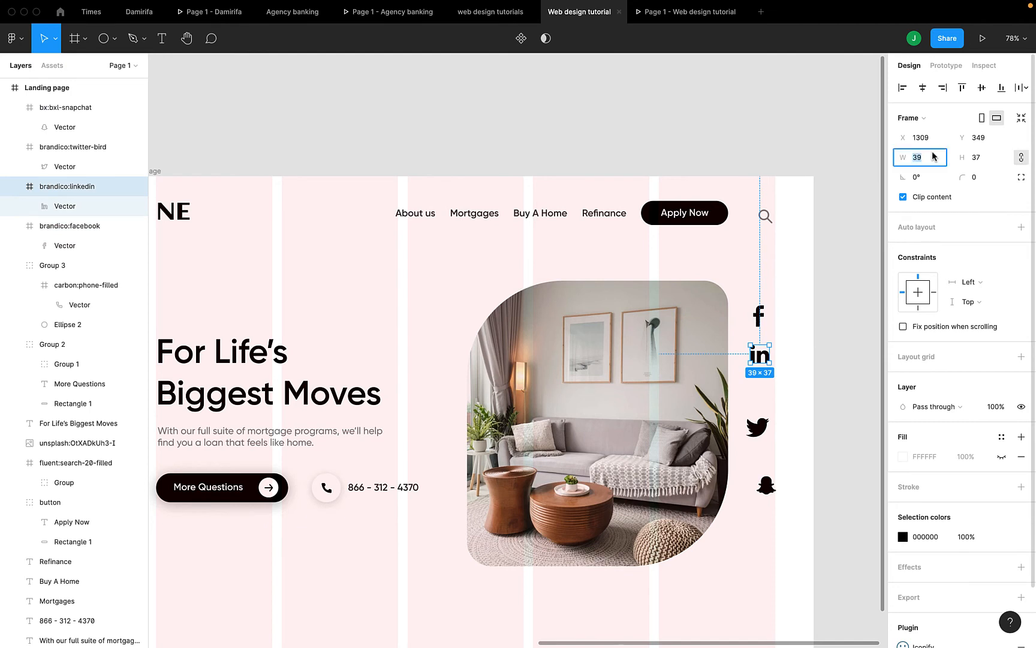
type("35")
key("Return")
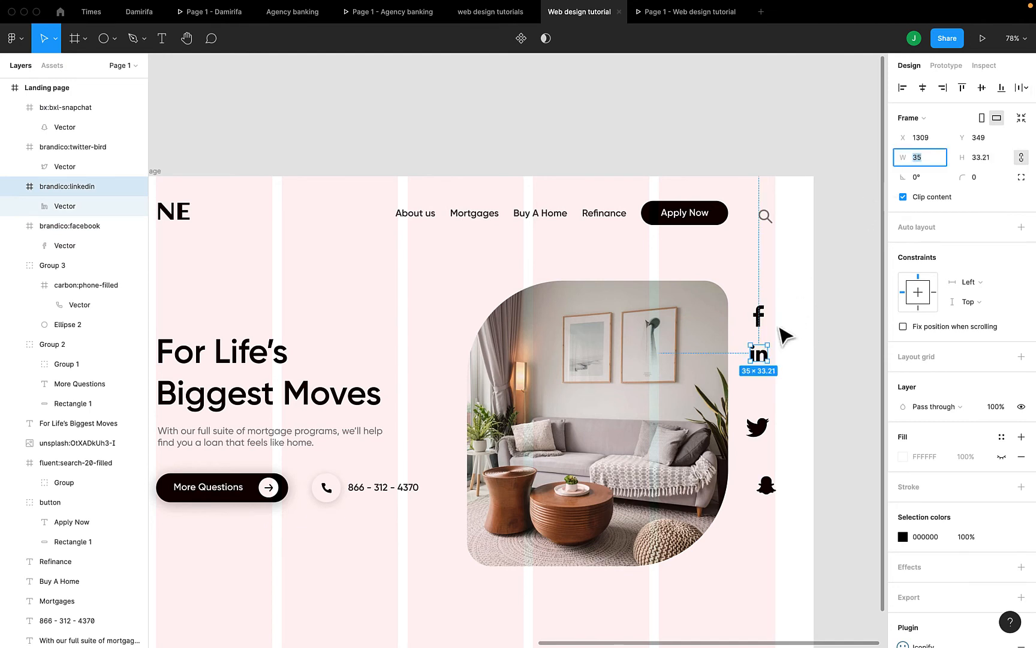
left_click(763, 359)
left_click_drag(762, 359, 765, 362)
Preview the landing page in prototype view, then return to the design editor
scroll(765, 364, "left", 10)
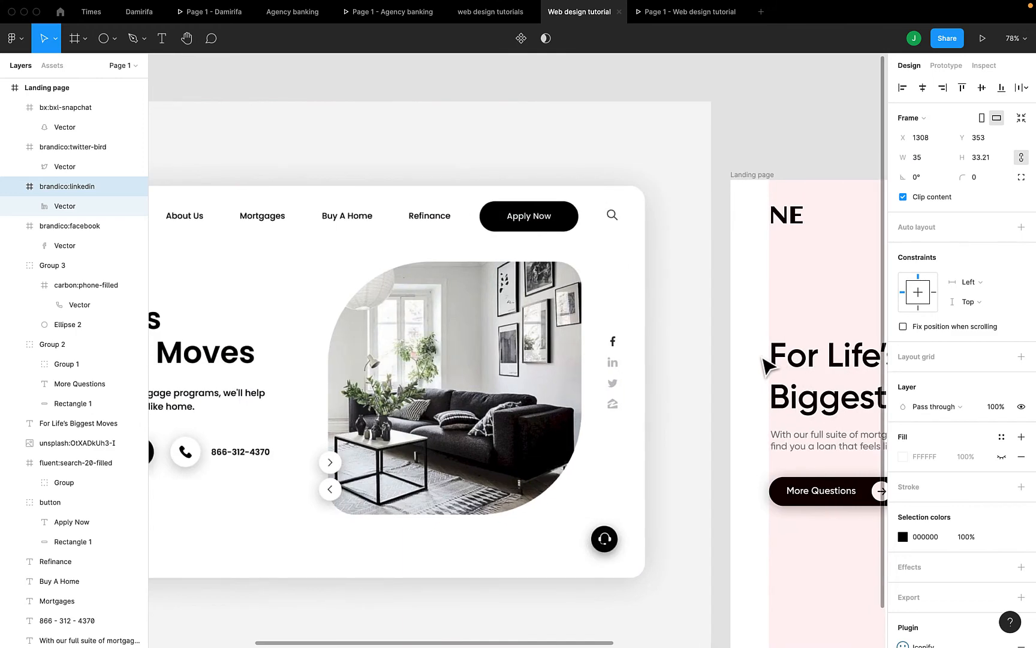
scroll(766, 364, "right", 8)
scroll(766, 365, "right", 10)
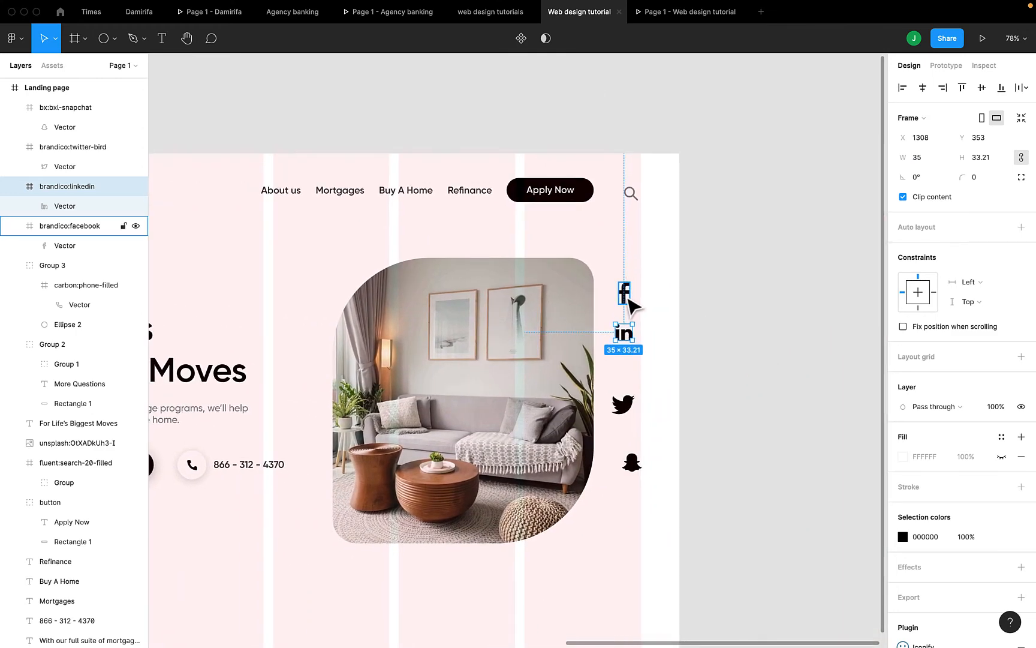
left_click(981, 38)
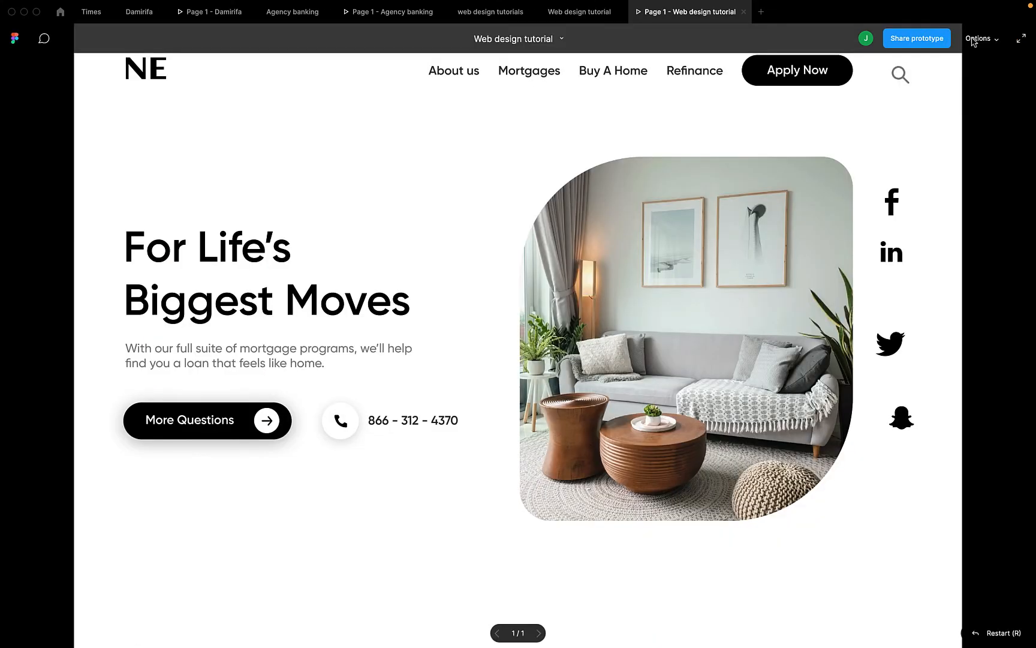
left_click(583, 17)
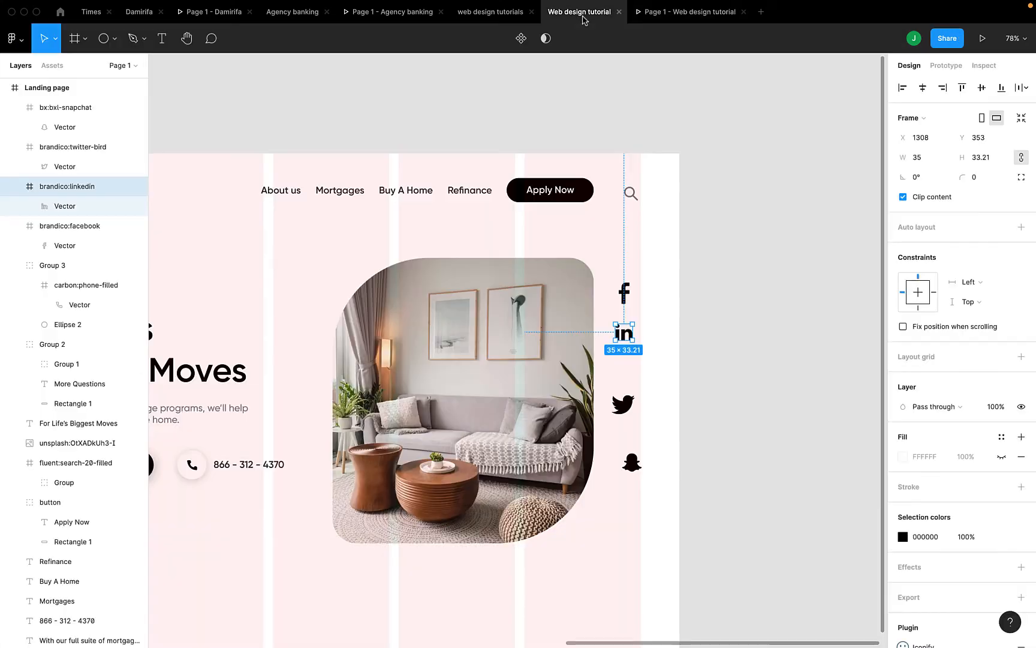
Set the Facebook icon's width to 19 and step the LinkedIn icon's width slightly smaller
left_click(624, 292)
left_click(923, 158)
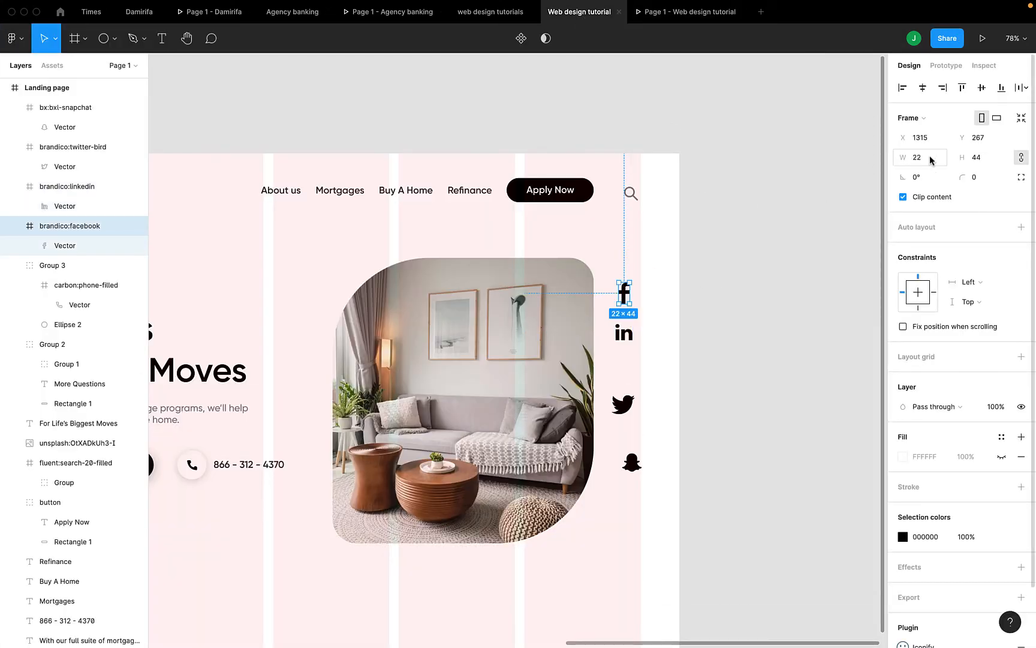
type("19")
key("Return")
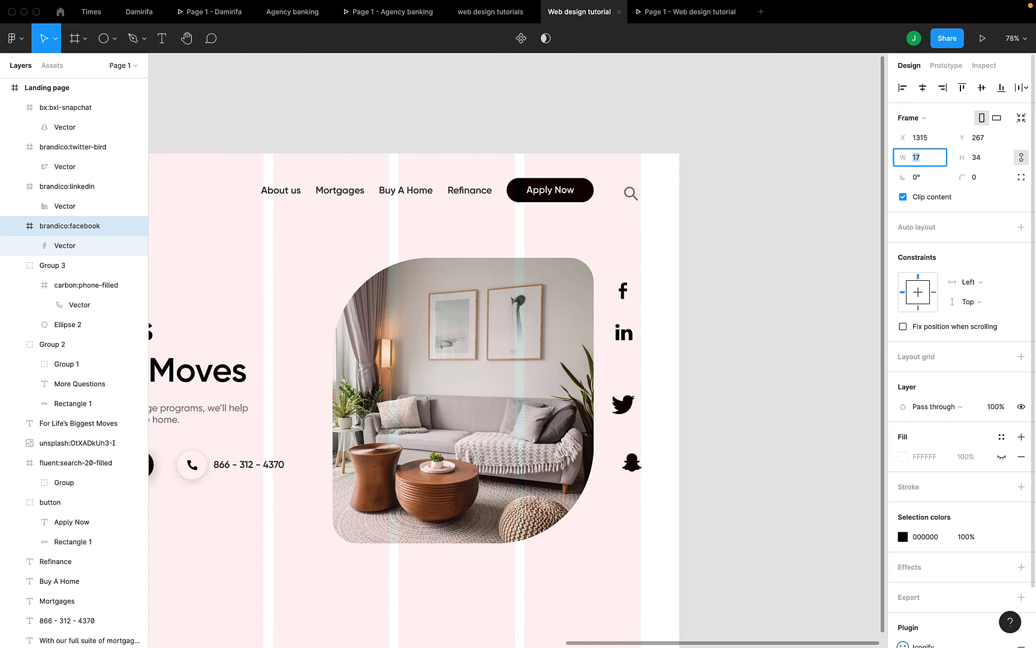
left_click(633, 351)
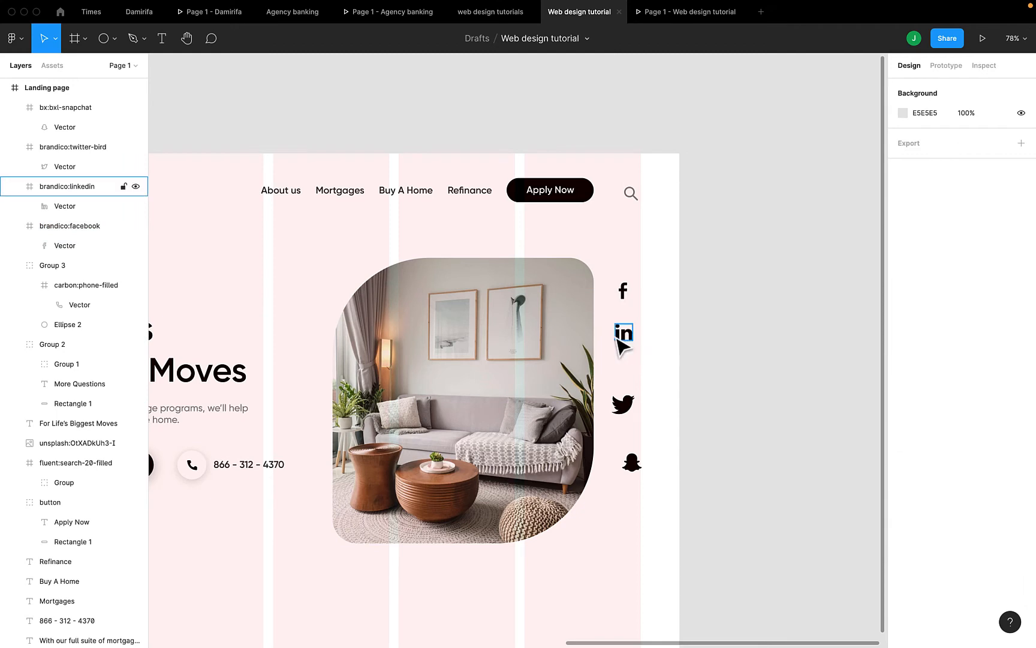
left_click(620, 342)
left_click(928, 161)
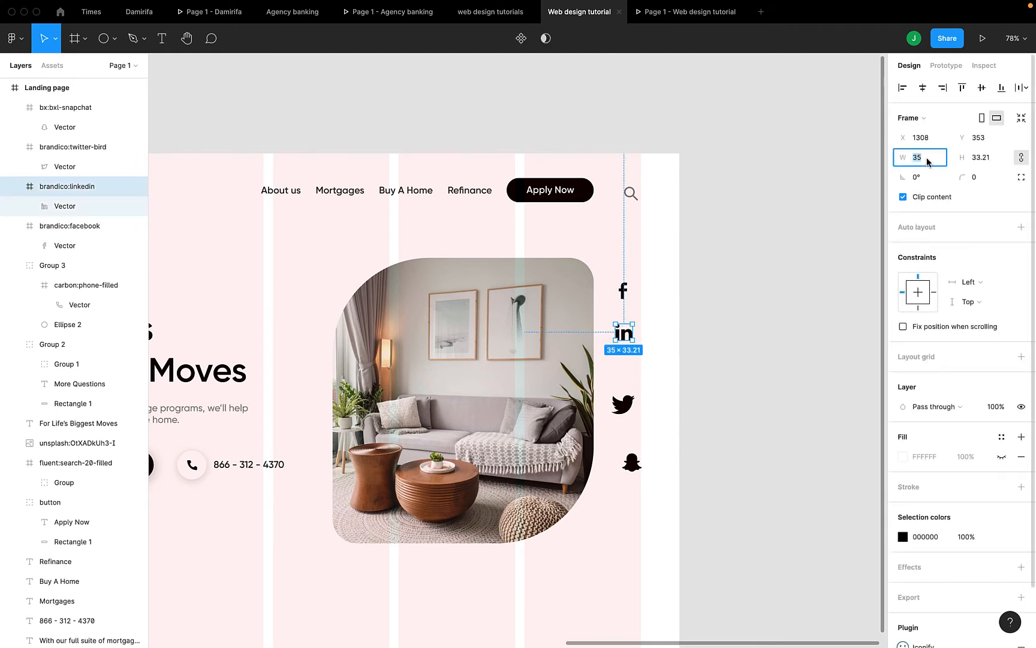
key("Down")
key("Down")
key("Down")
key("Down")
key("Down")
key("Down")
key("Down")
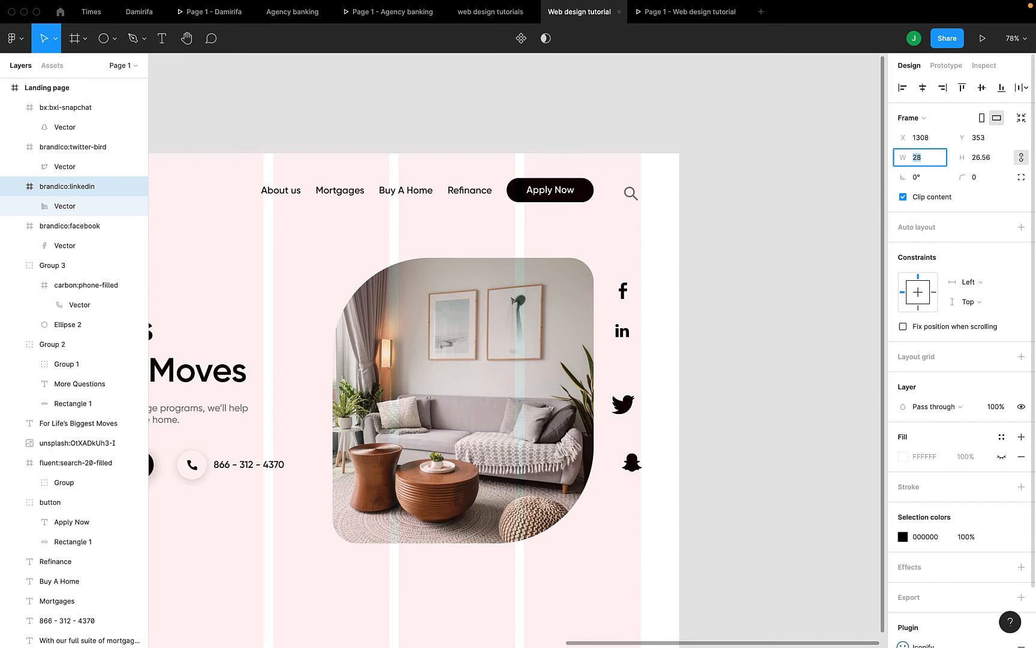
Lock the Twitter icon's proportions and shrink its width to 41, then a step smaller
left_click(623, 404)
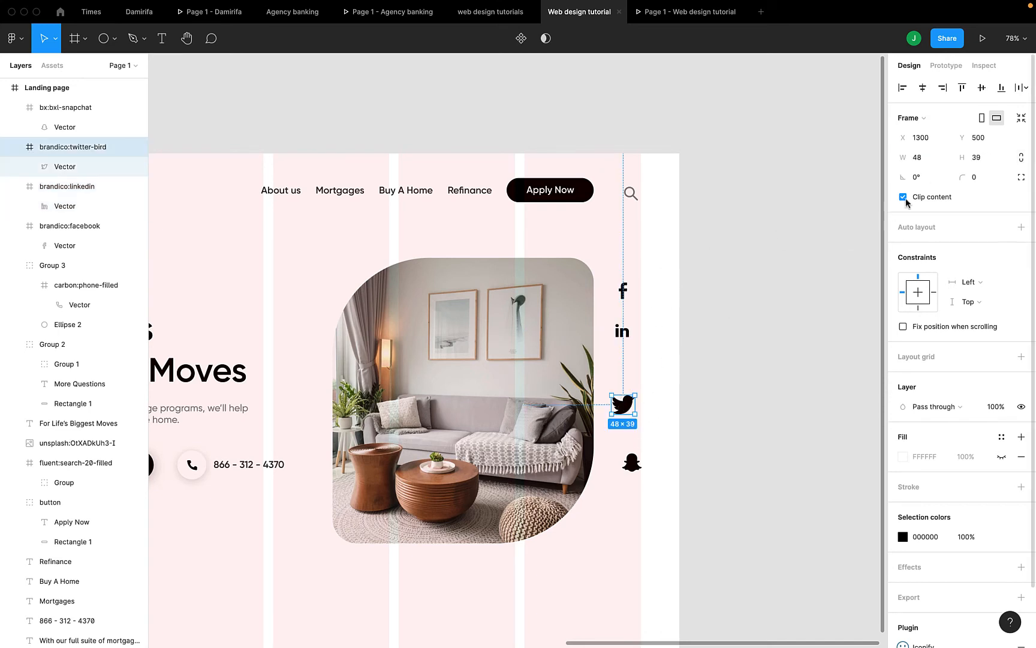
left_click(1022, 157)
left_click(924, 161)
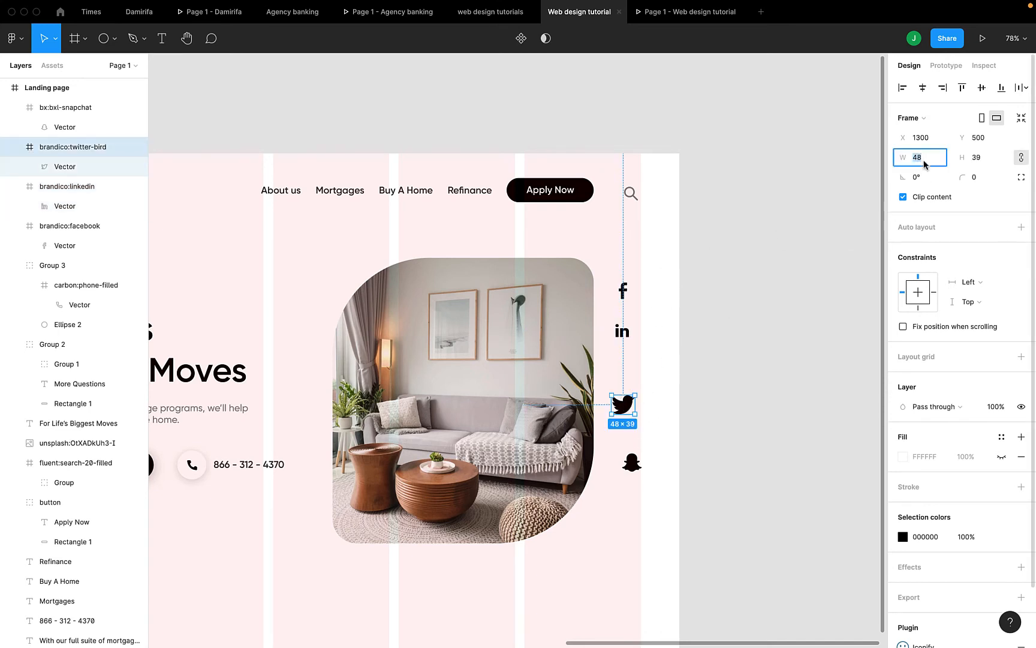
type("41")
key("Return")
key("Down")
key("Down")
key("Down")
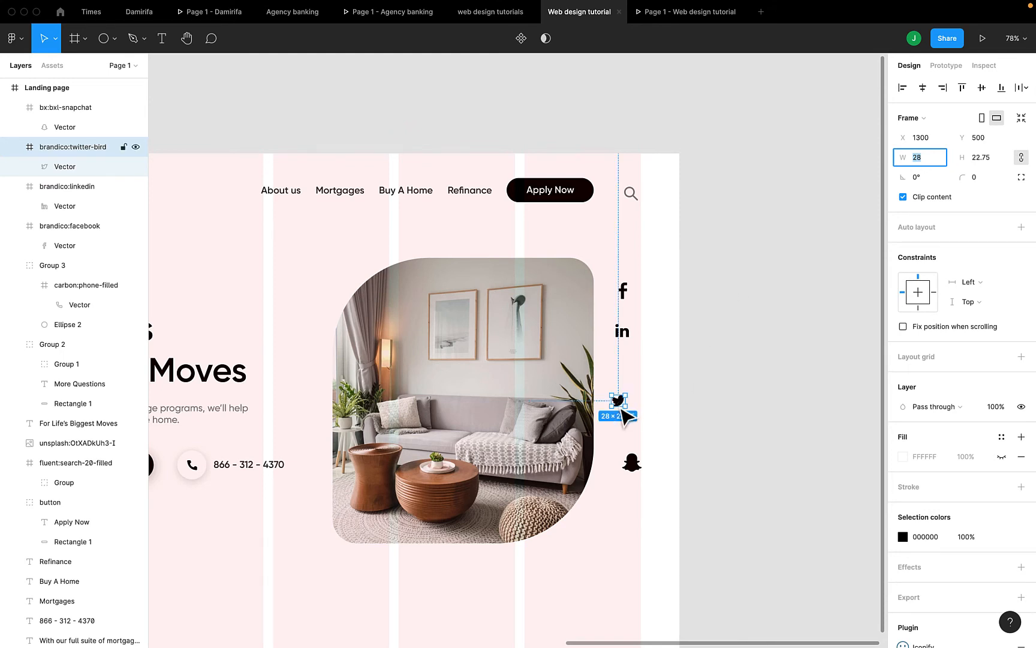
Move Twitter and Snapchat up under LinkedIn, shrink Snapchat to 44×44, and multi-select the icons
left_click_drag(622, 411, 623, 379)
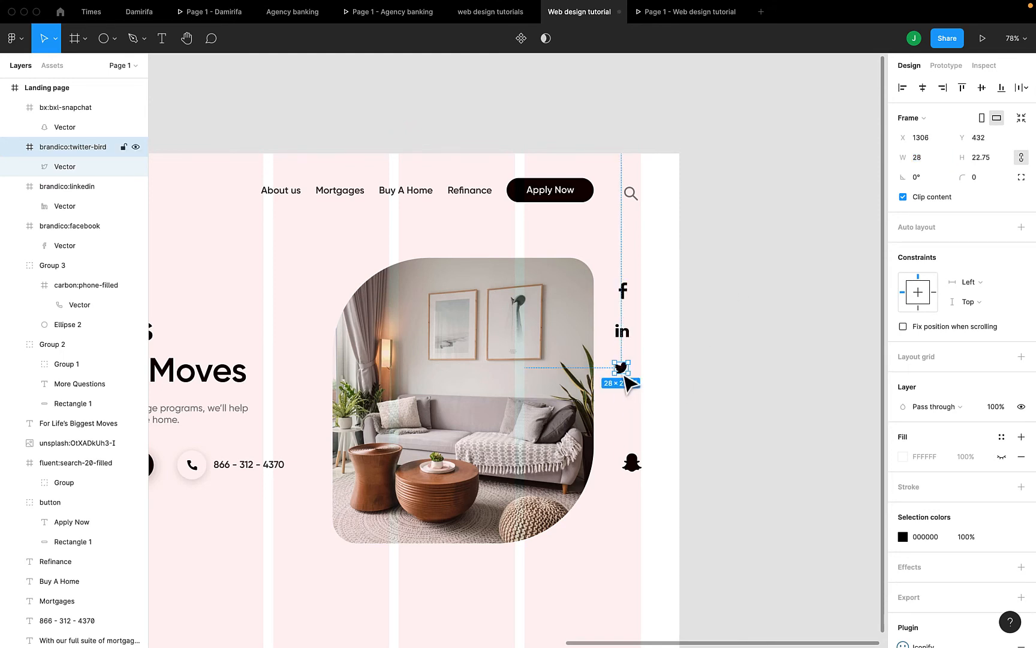
left_click_drag(633, 467, 625, 406)
left_click(934, 157)
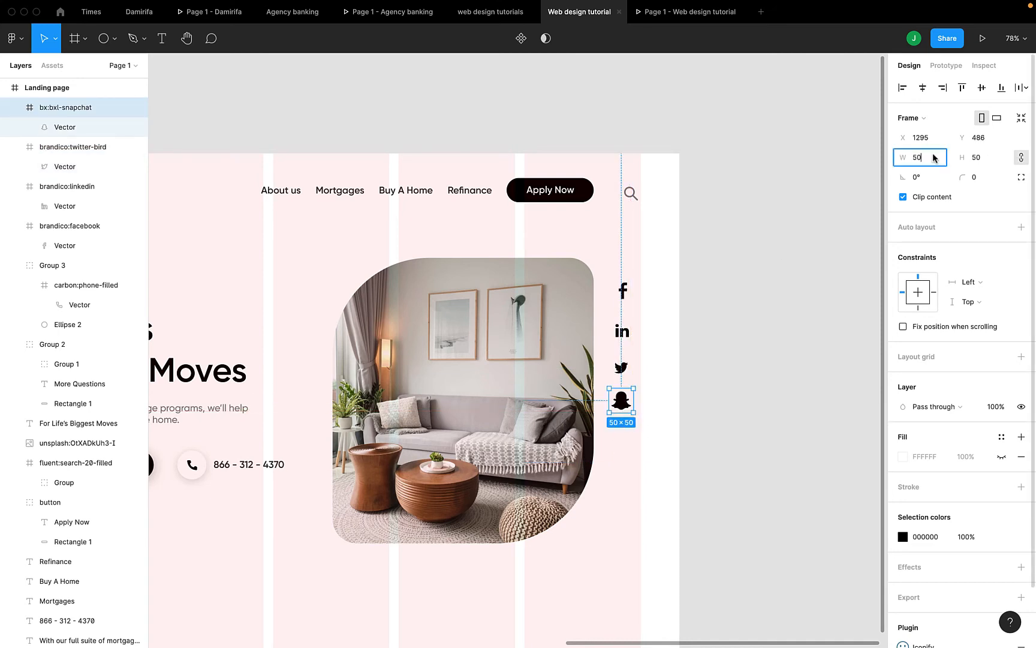
key("Down")
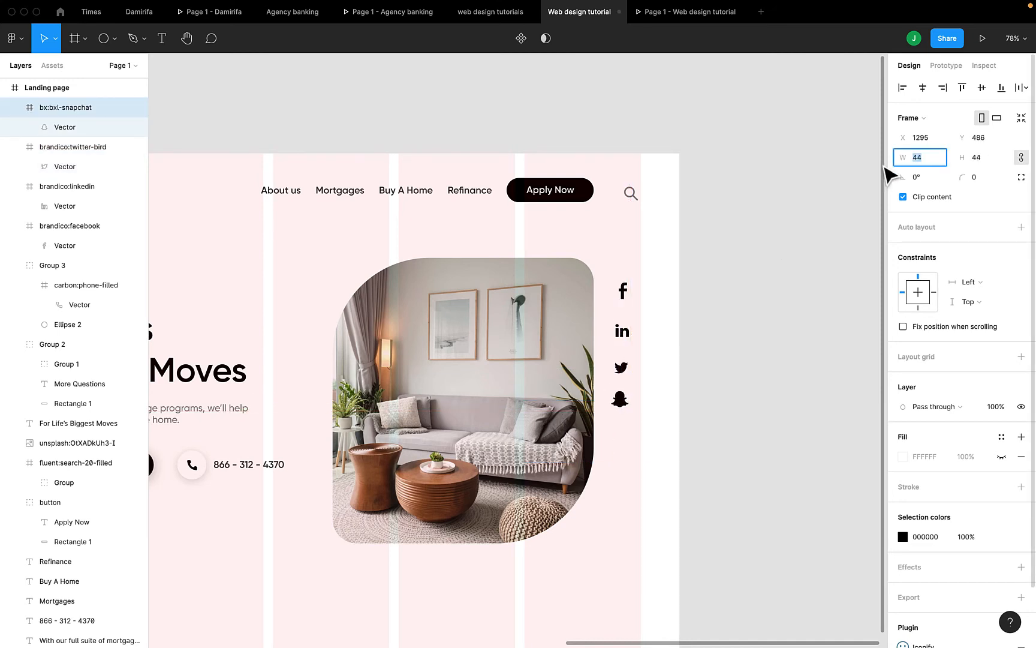
left_click(621, 367, "shift")
left_click(628, 335, "shift")
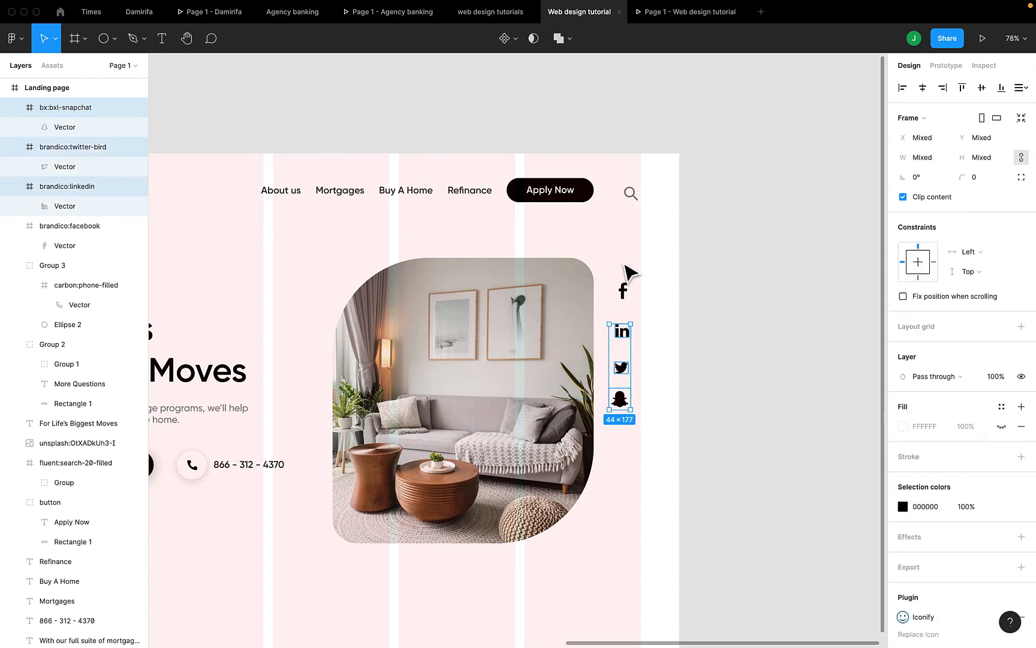
Centre-align the four social icons horizontally and tidy them up to even 52 spacing
left_click(922, 88)
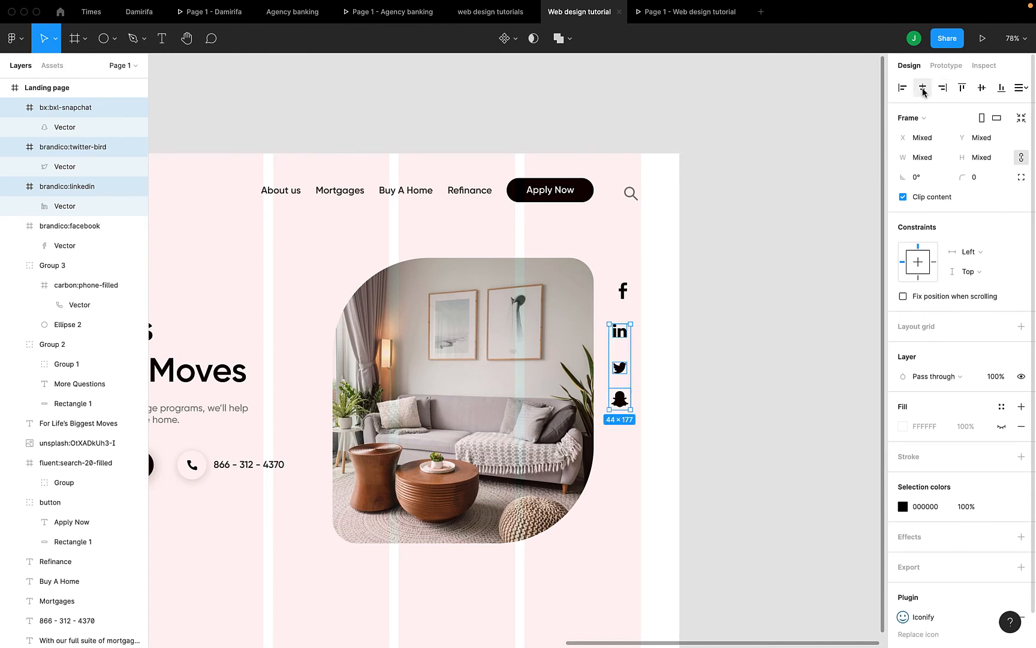
left_click(625, 291, "shift")
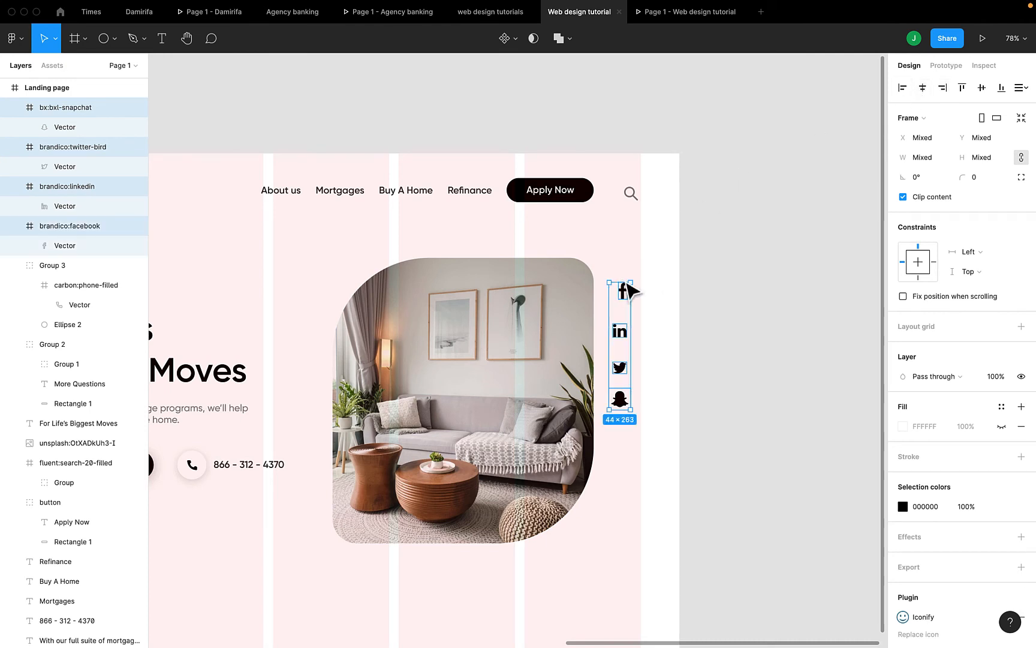
left_click(922, 88)
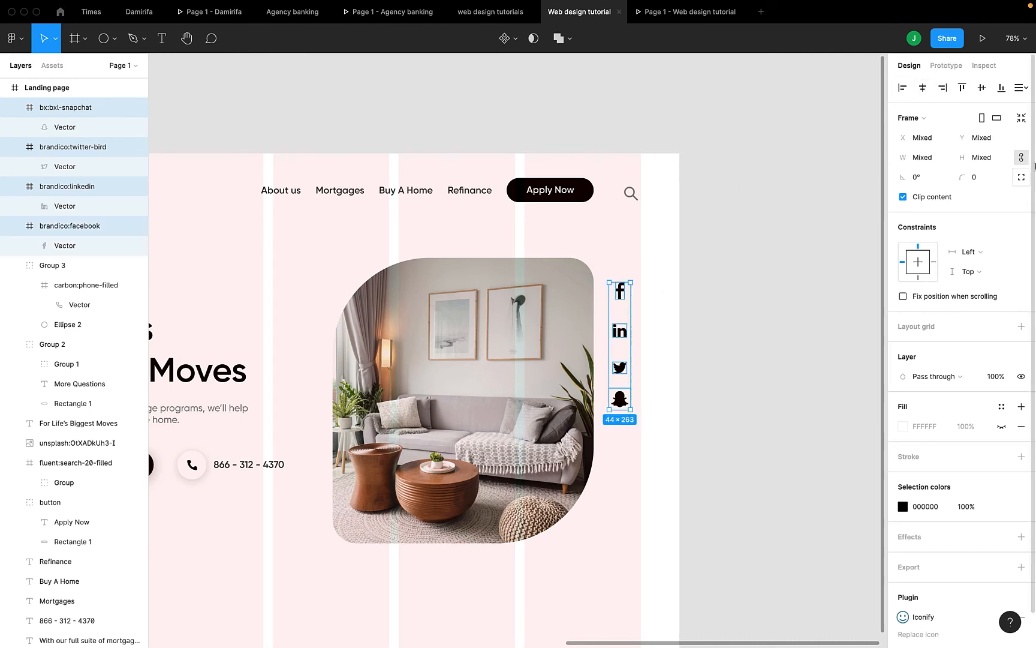
left_click(1019, 91)
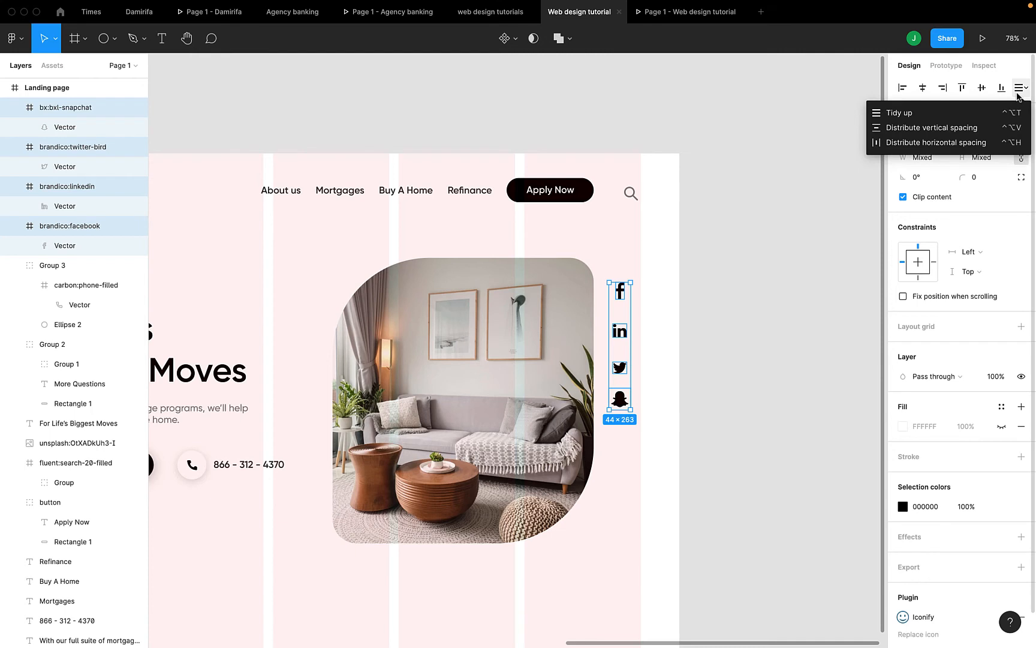
left_click(988, 113)
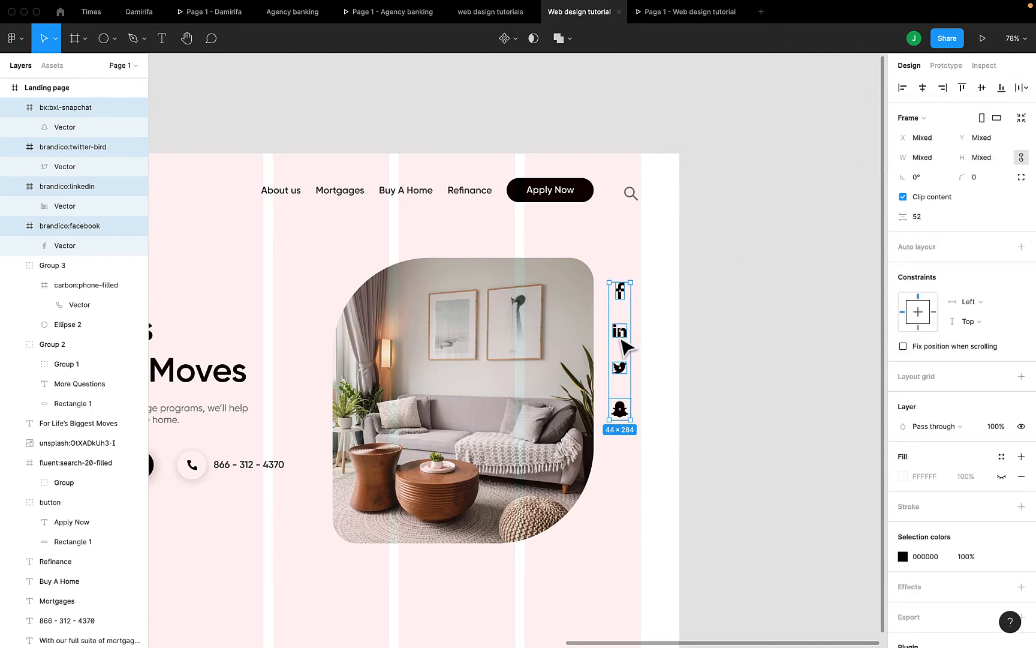
Shift the icon column right and slightly down beside the hero image, then preview the prototype
left_click_drag(624, 370, 633, 394)
key("alt")
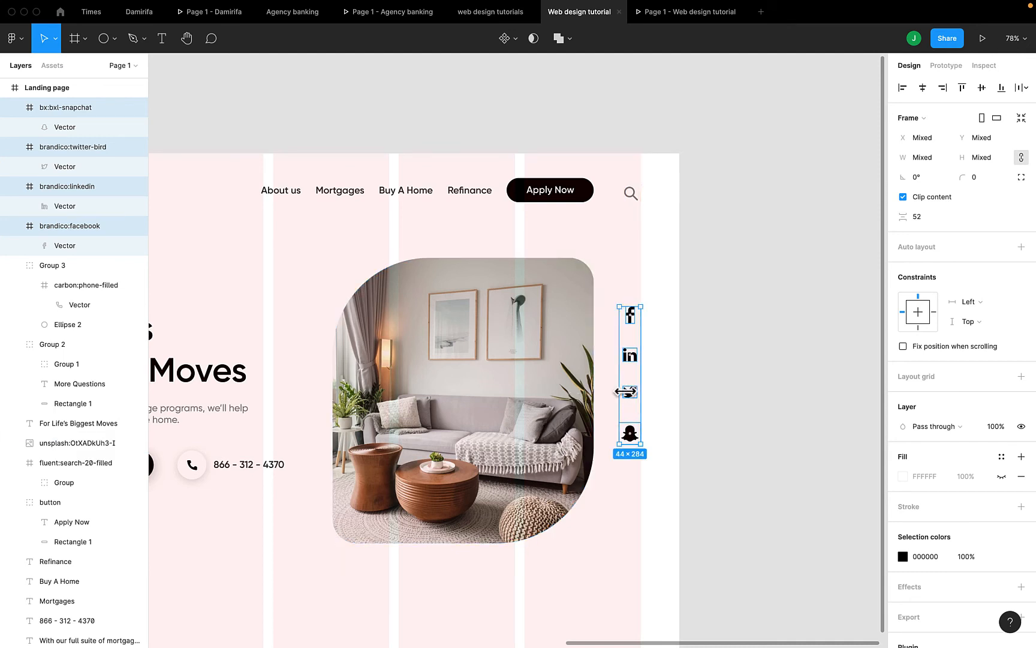
left_click_drag(630, 400, 631, 406)
left_click(707, 12)
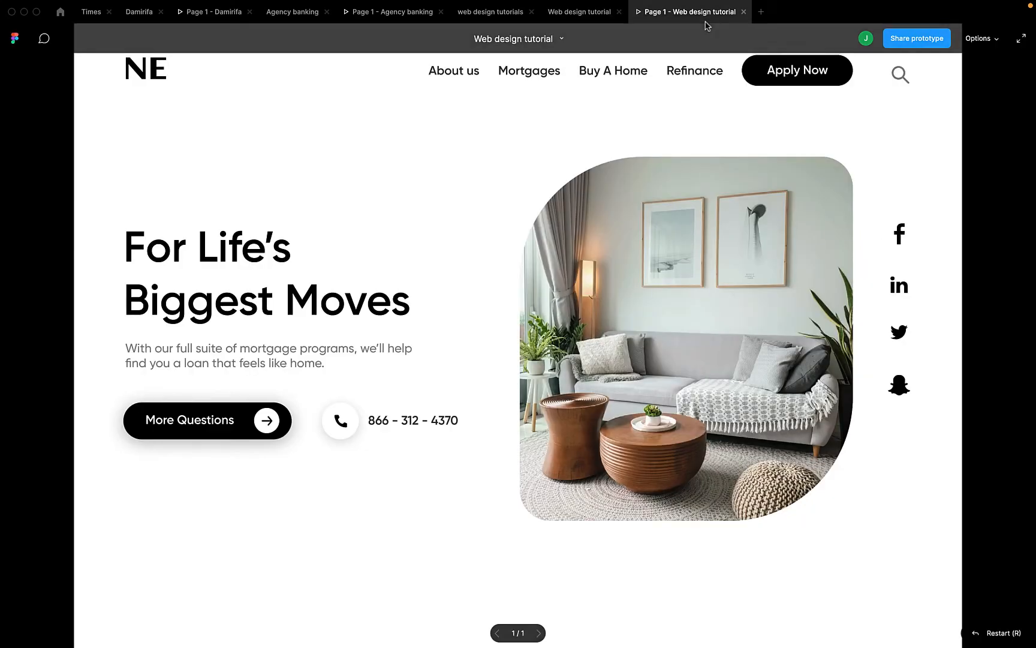
Set the social icons' selection colour to 40% opacity and check the faded icons in the prototype preview
left_click(547, 9)
scroll(371, 405, "left", 10)
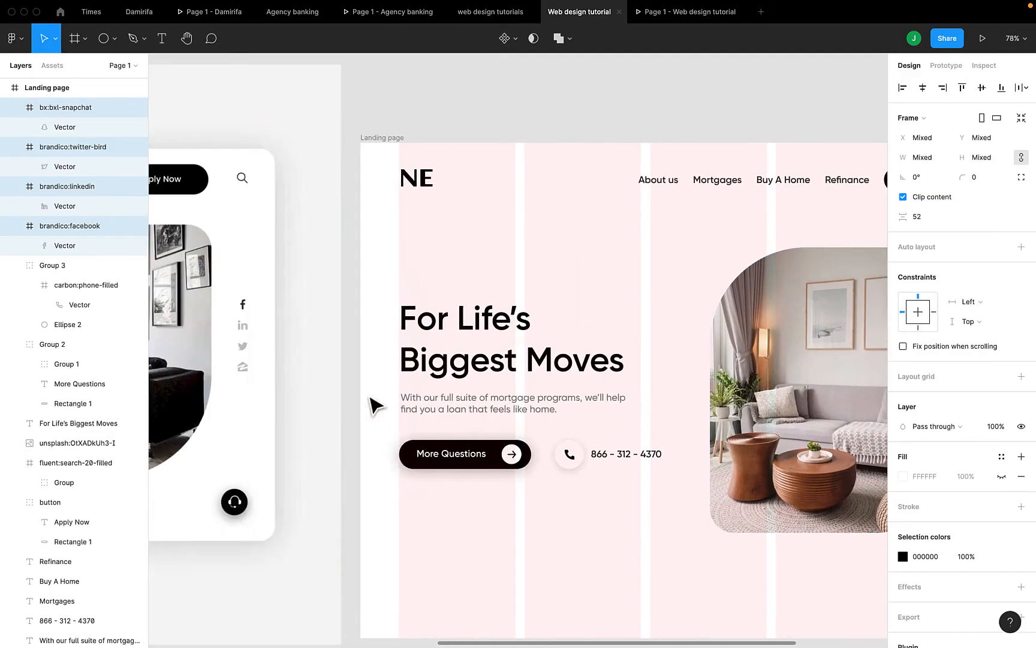
scroll(372, 404, "right", 10)
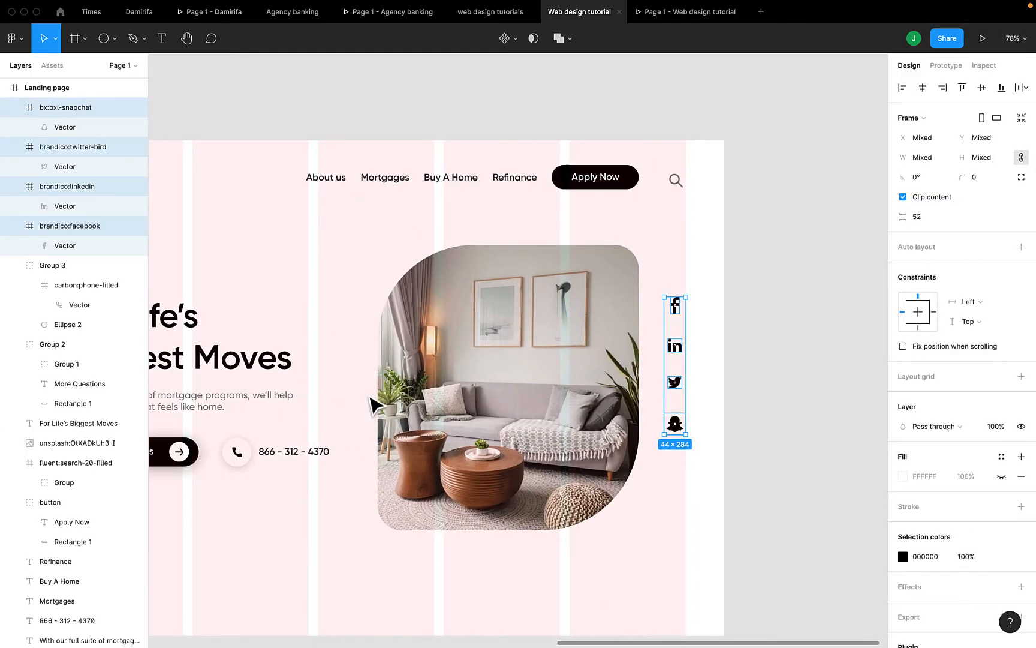
left_click(967, 556)
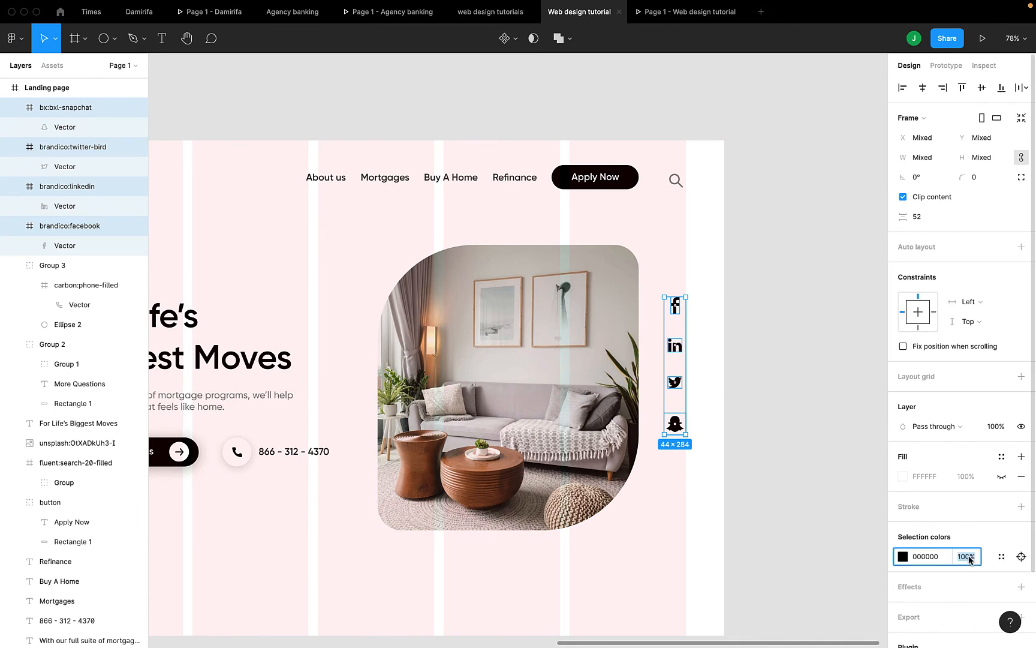
type("40")
key("Return")
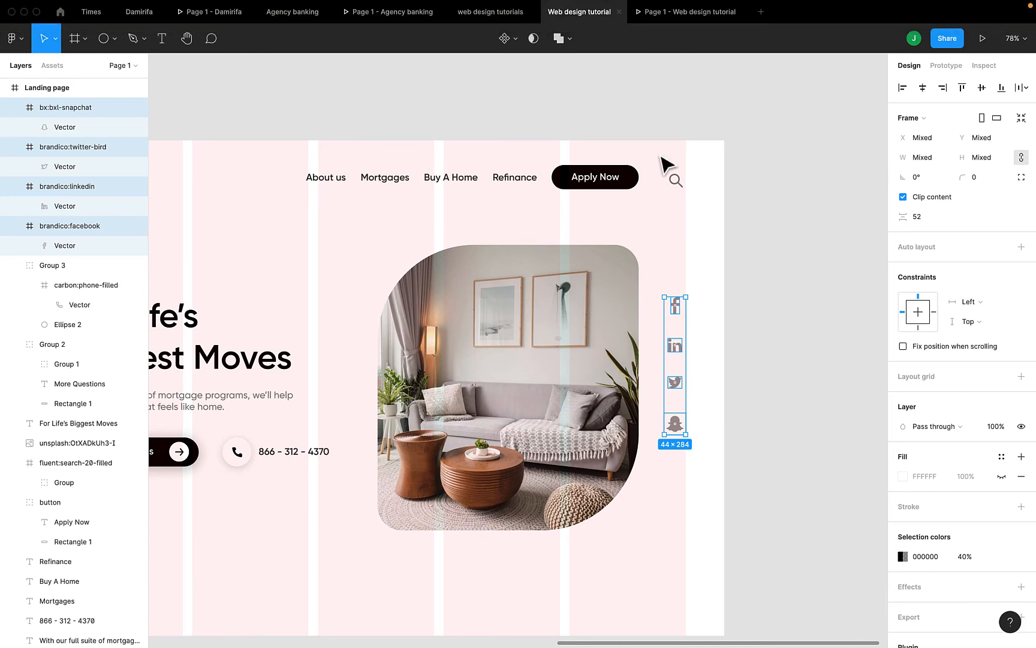
left_click(662, 14)
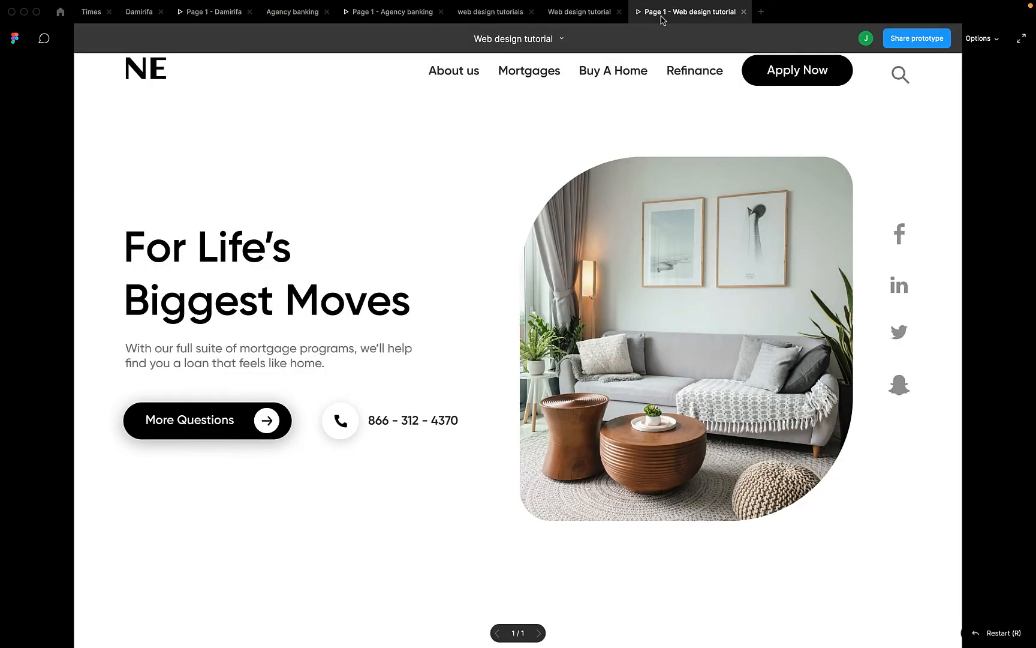
left_click(558, 18)
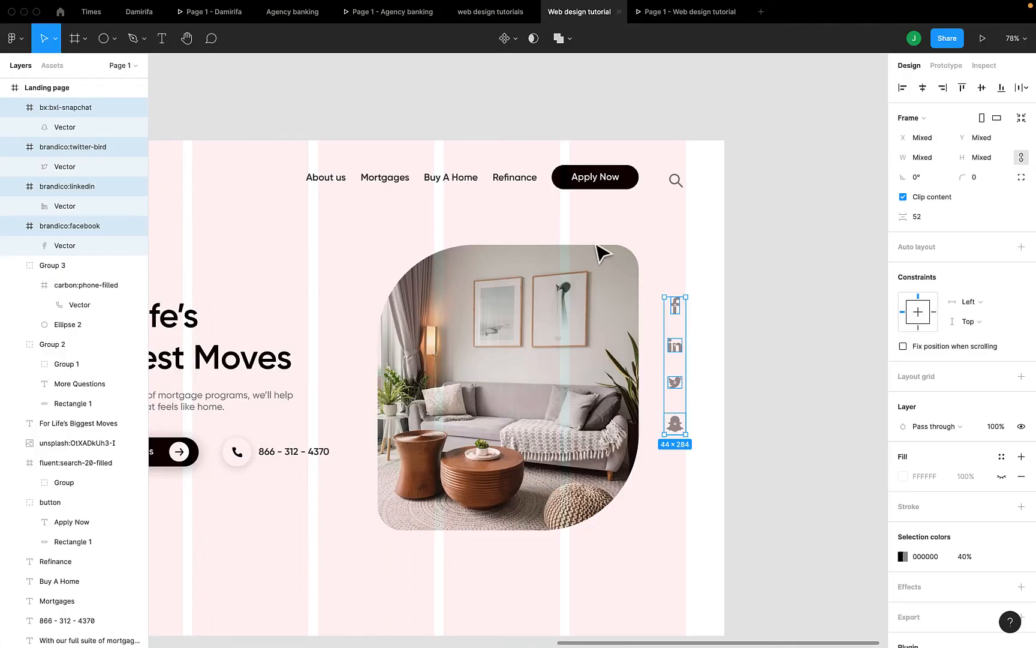
left_click(592, 367)
Nudge the hero room image right to X 734, preview it, and pan to compare with the reference
key("Right")
key("Right")
key("Right")
key("Right")
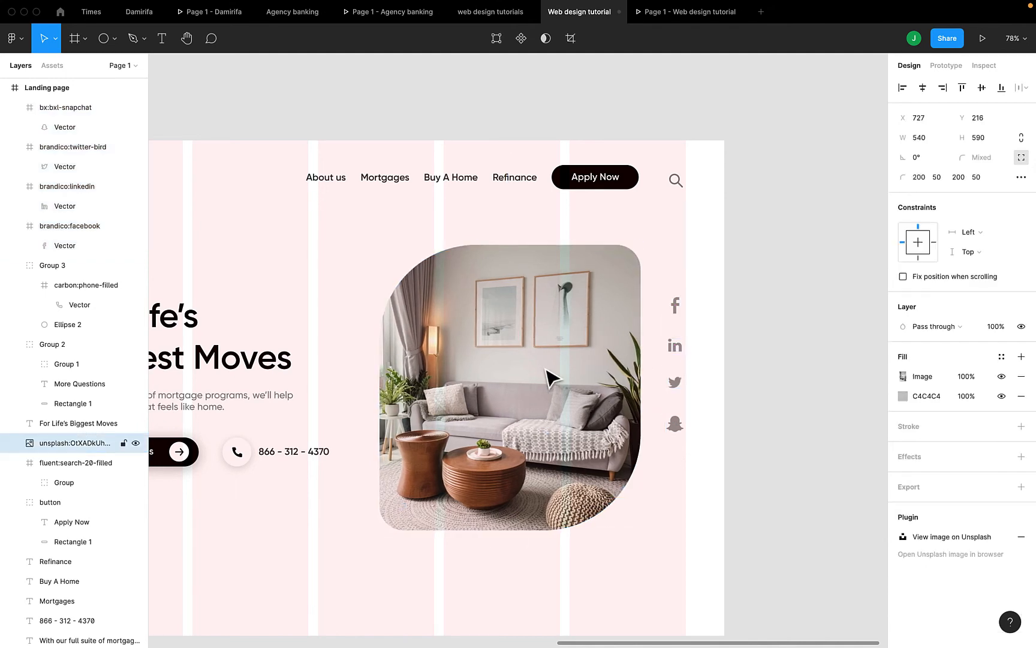
key("alt")
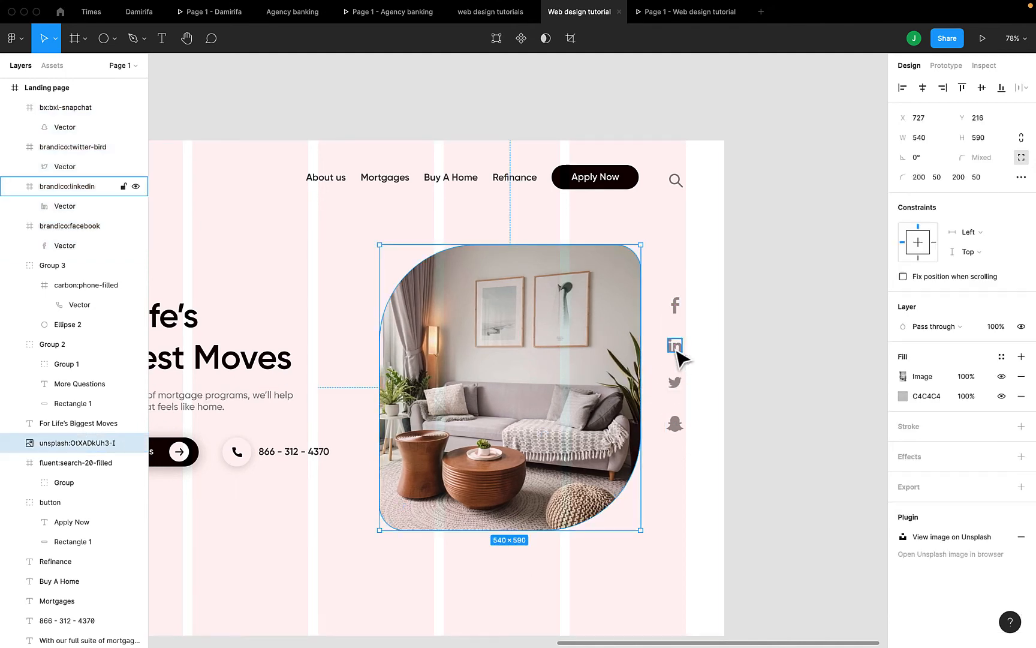
key("shift+Right")
key("Left")
key("Left")
key("Left")
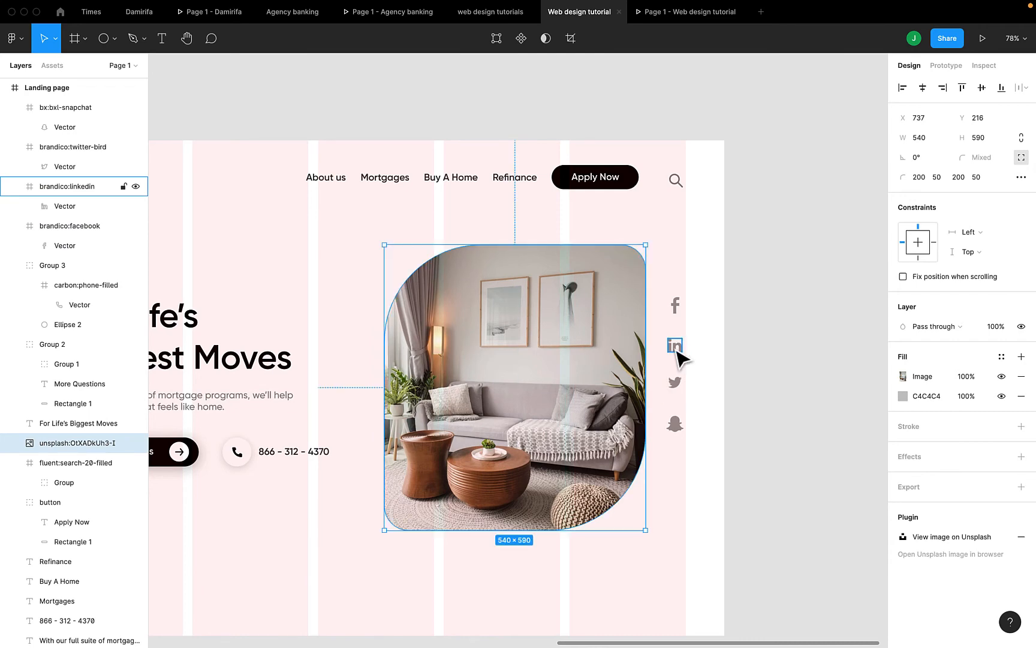
left_click(684, 18)
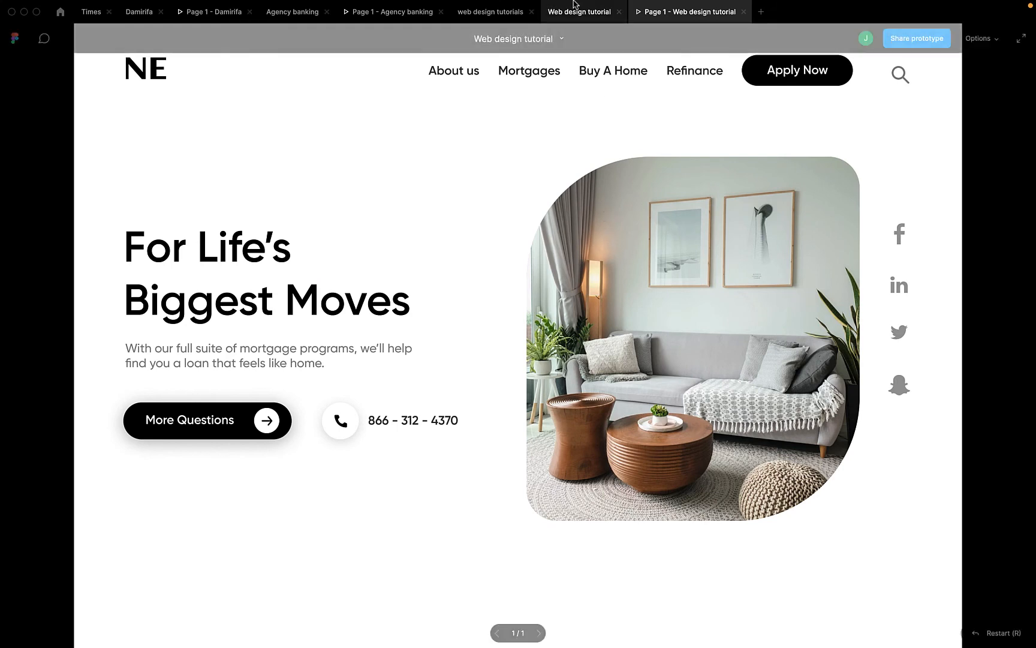
left_click(584, 15)
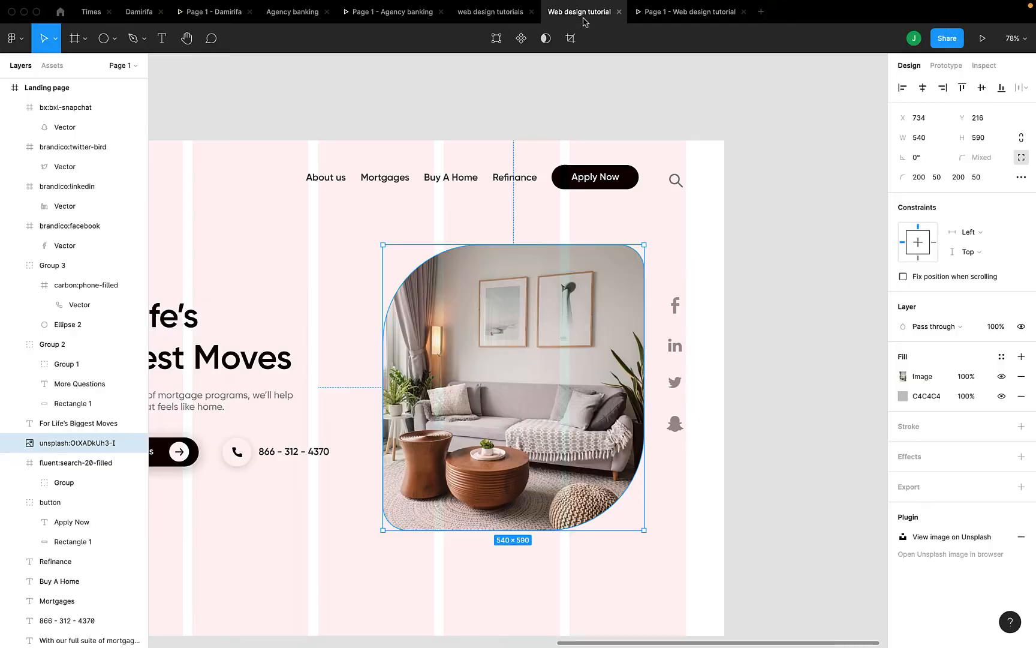
scroll(562, 315, "down", 5)
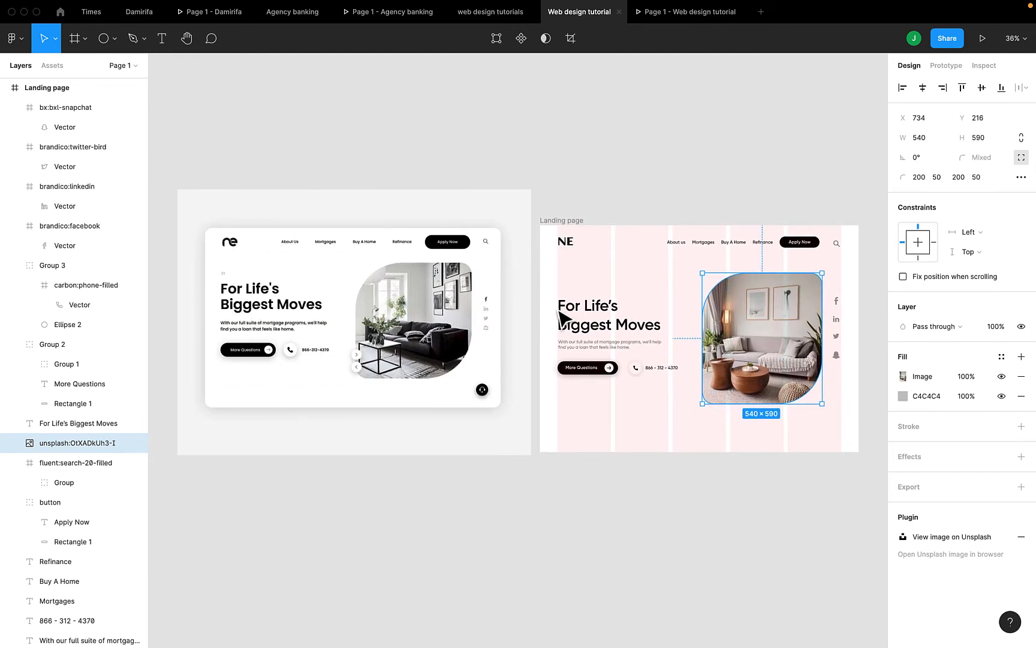
scroll(419, 363, "up", 5)
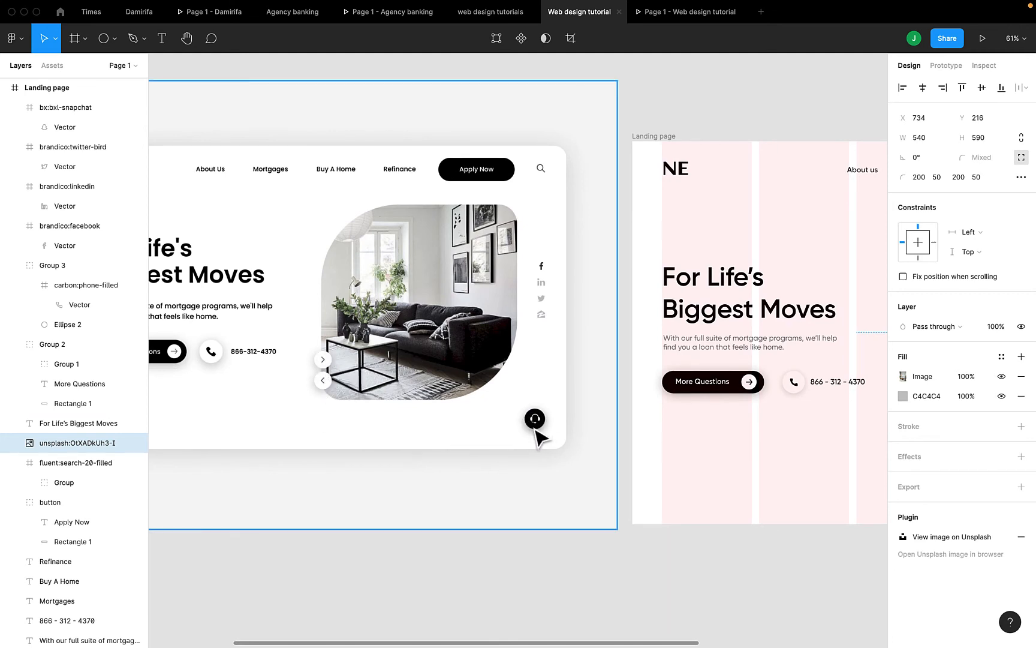
scroll(536, 437, "right", 5)
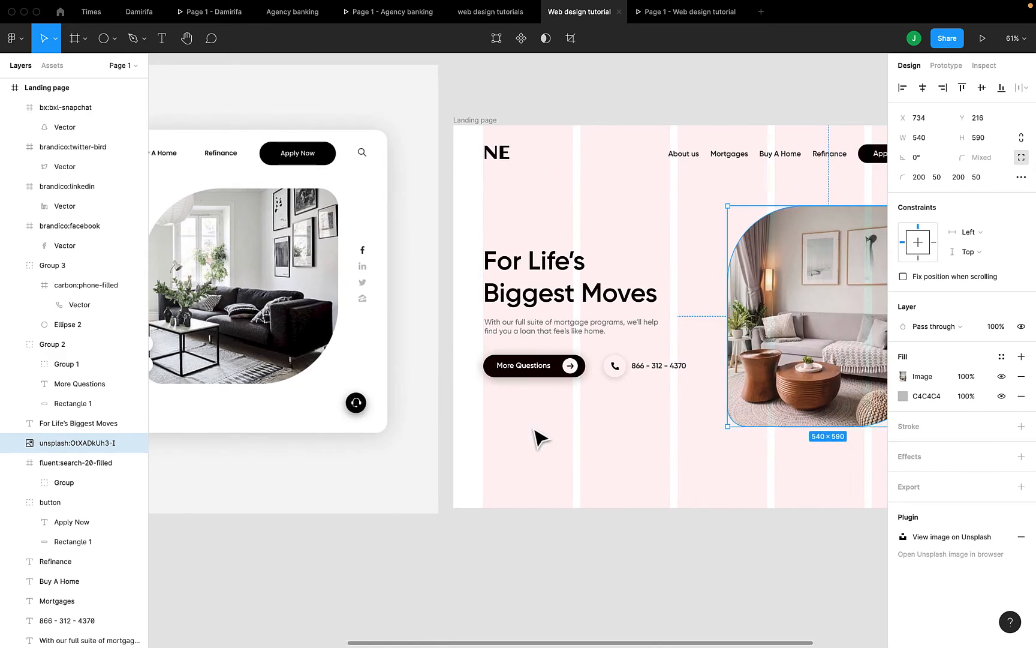
Duplicate the phone button to the frame's lower right, ungroup it, and delete its phone icon
left_click(612, 372)
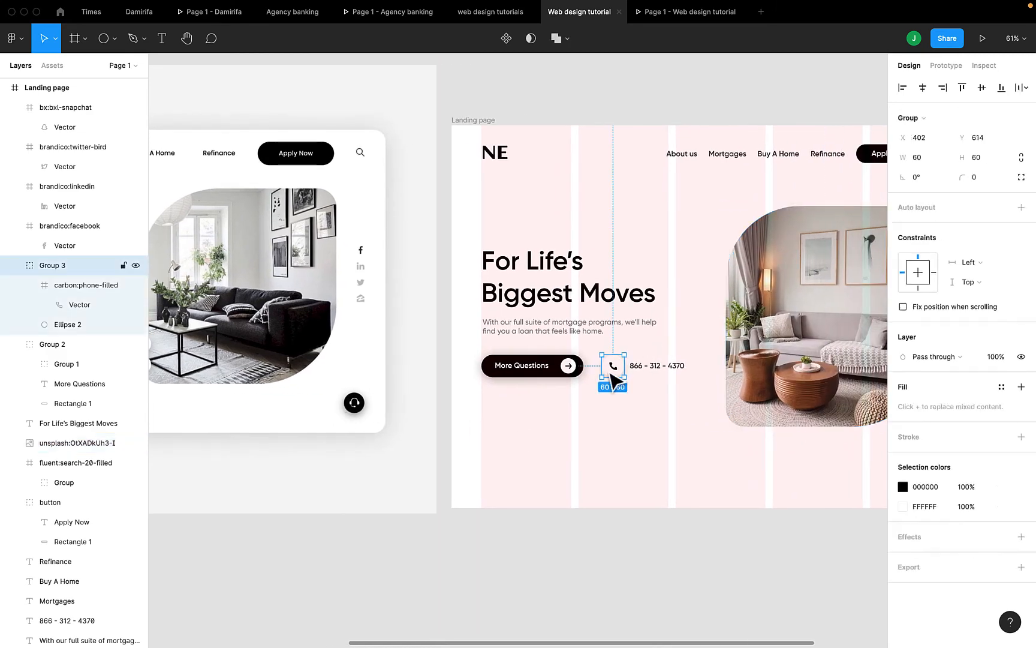
key("super+d")
left_click_drag(612, 377, 793, 473)
right_click(797, 471)
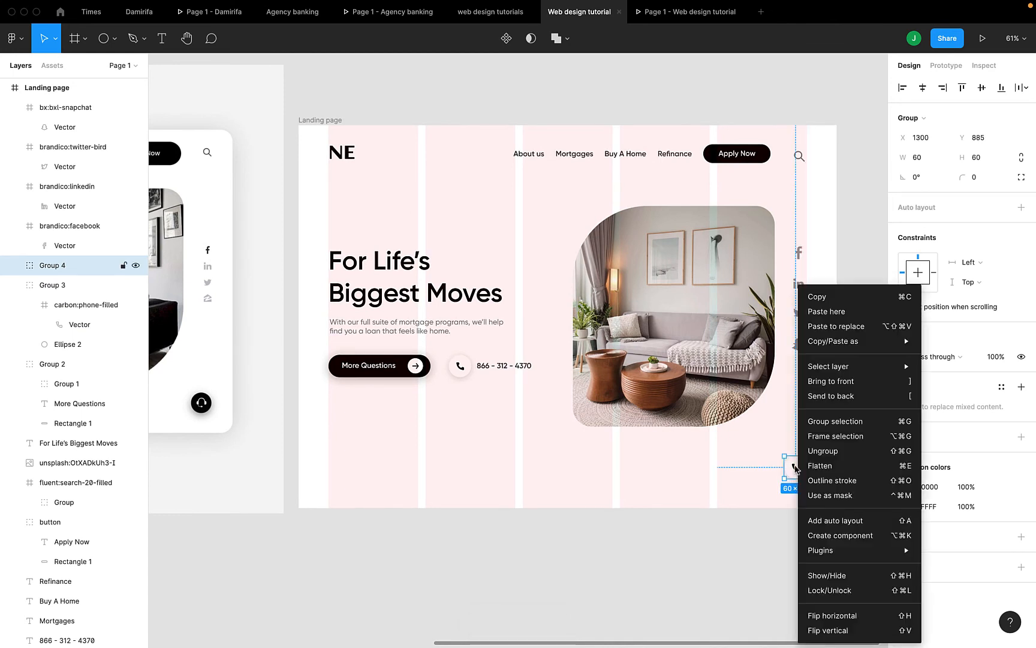
left_click(832, 450)
left_click(794, 523)
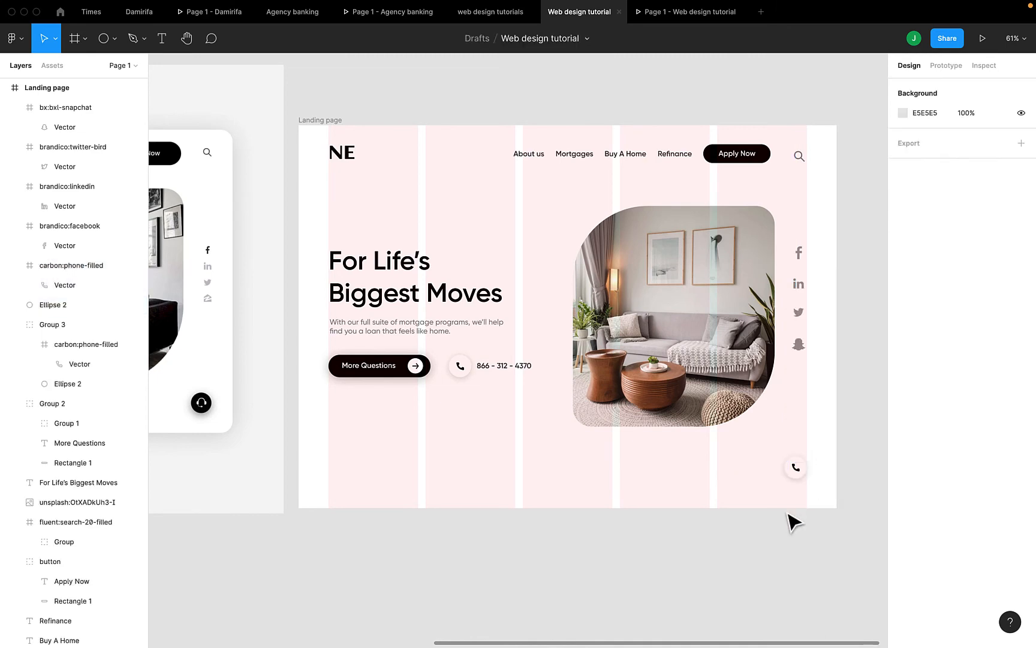
left_click(797, 472)
key("Delete")
Fill the empty circle (Ellipse 2) with solid black 000000
left_click(796, 472)
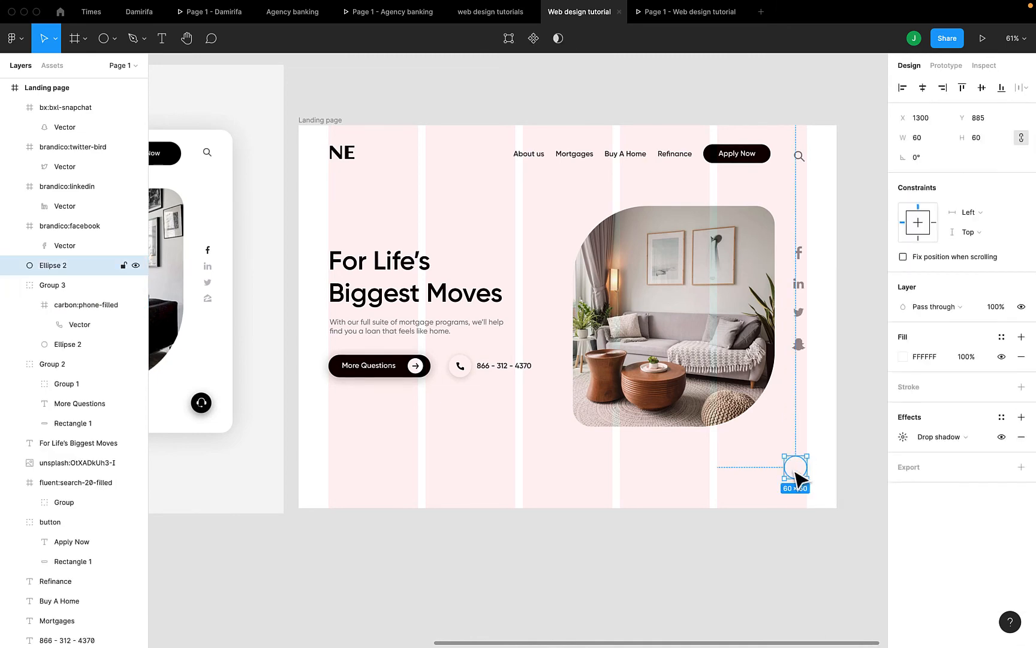
left_click(902, 356)
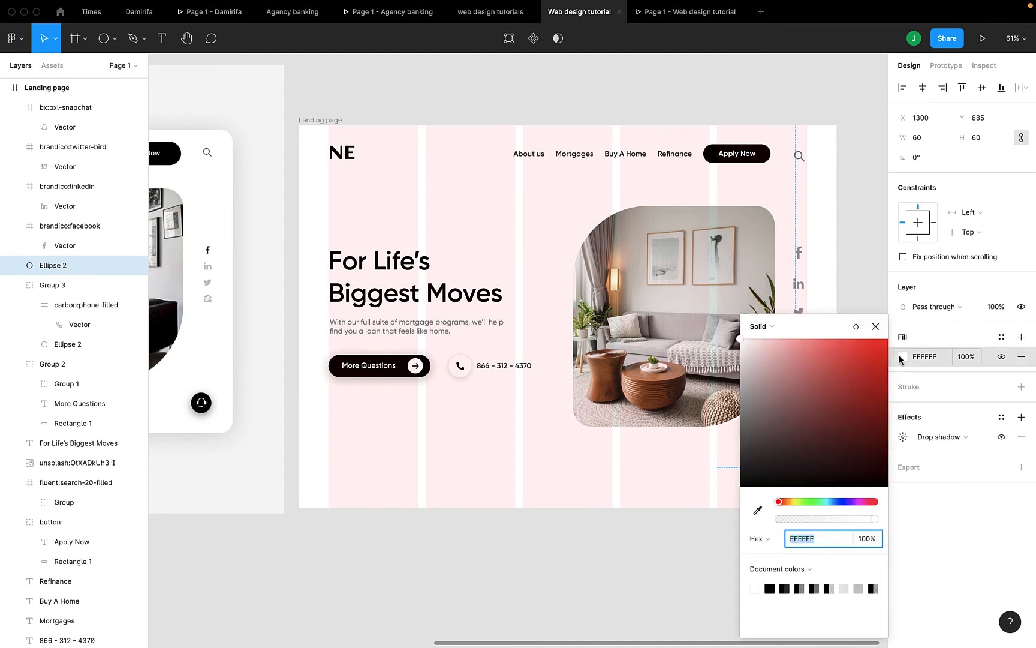
left_click(771, 588)
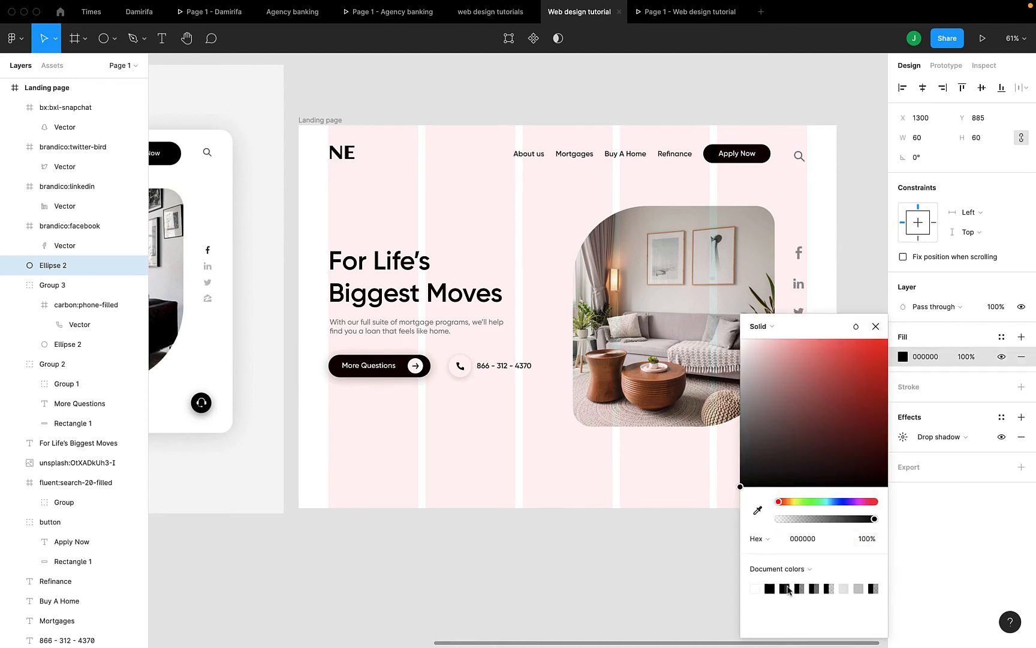
left_click(789, 589)
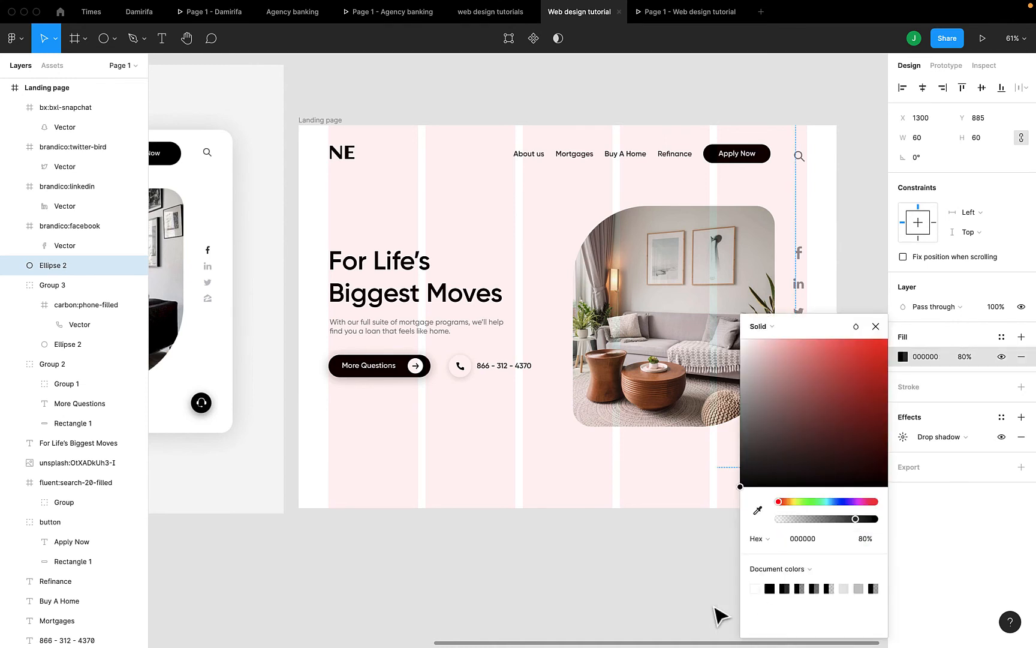
left_click(717, 614)
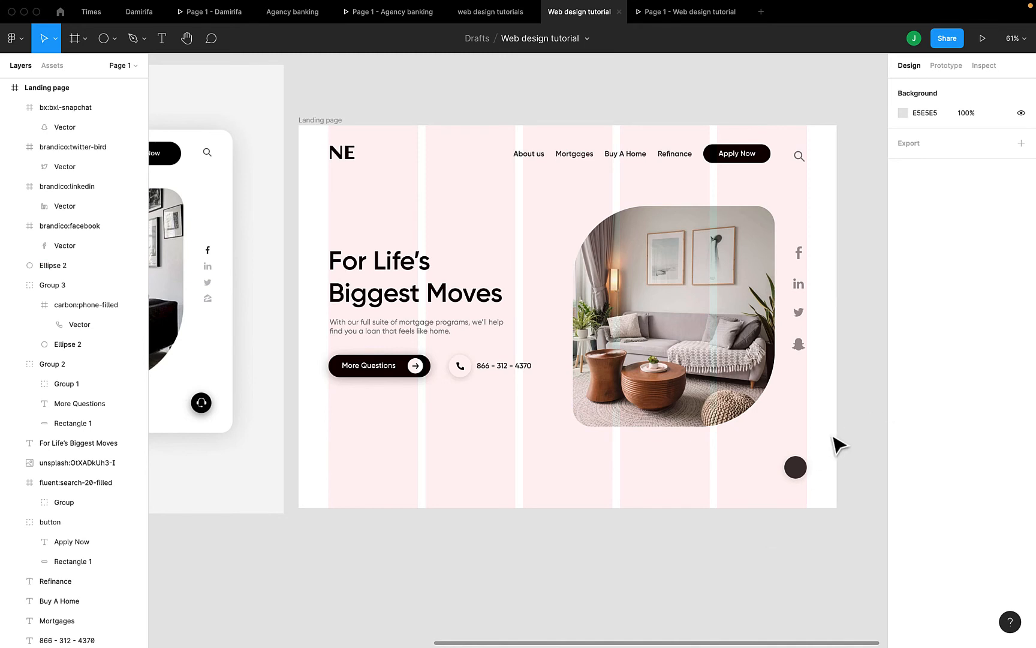
left_click(803, 466)
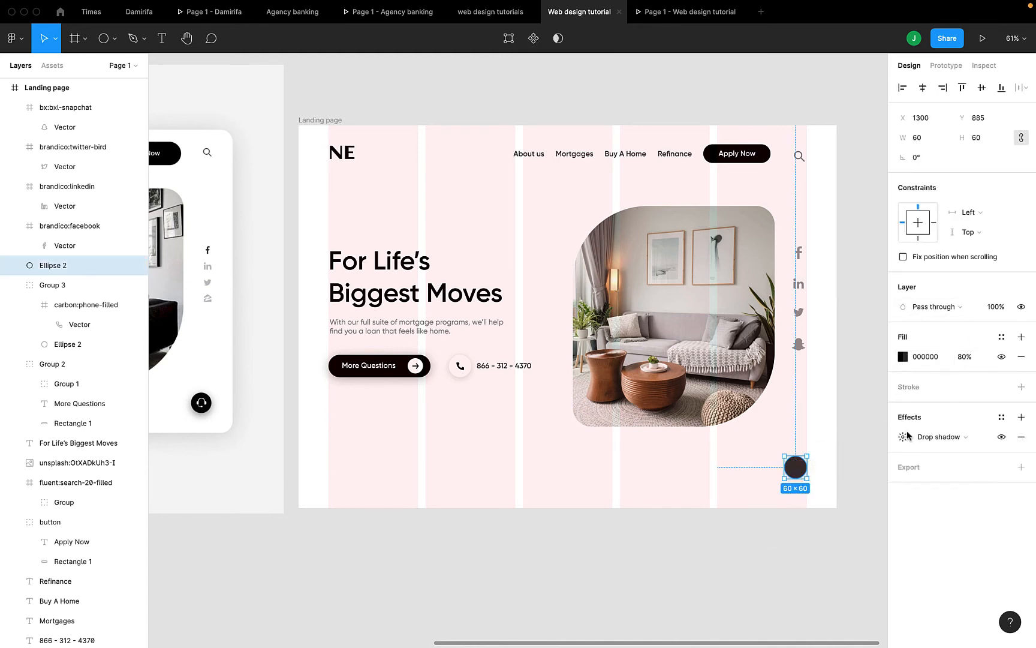
left_click(903, 357)
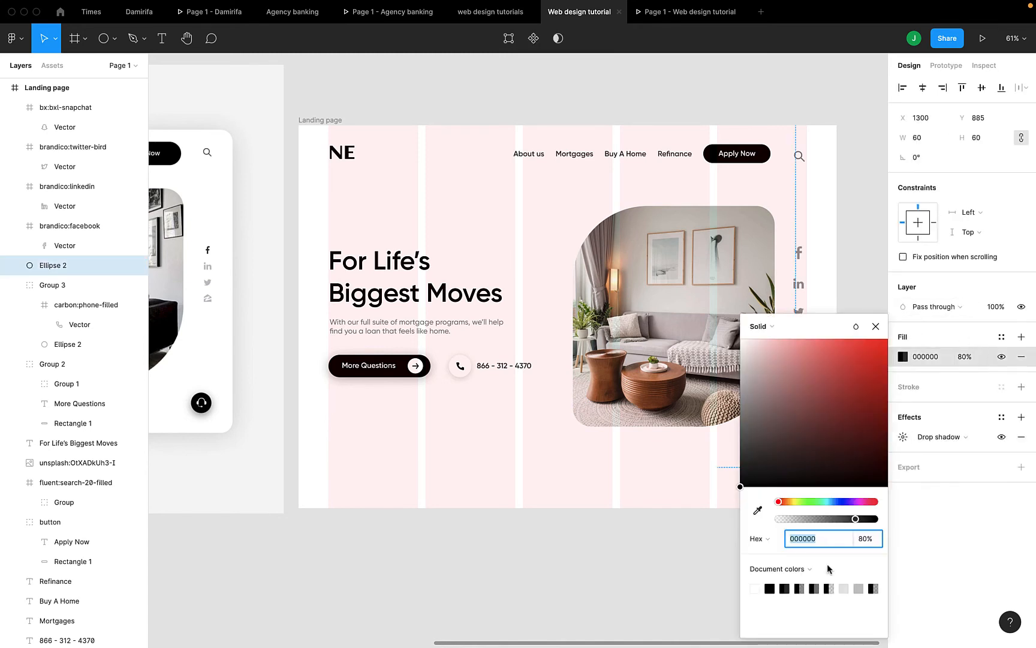
left_click(770, 588)
left_click(618, 591)
scroll(702, 515, "right", 2)
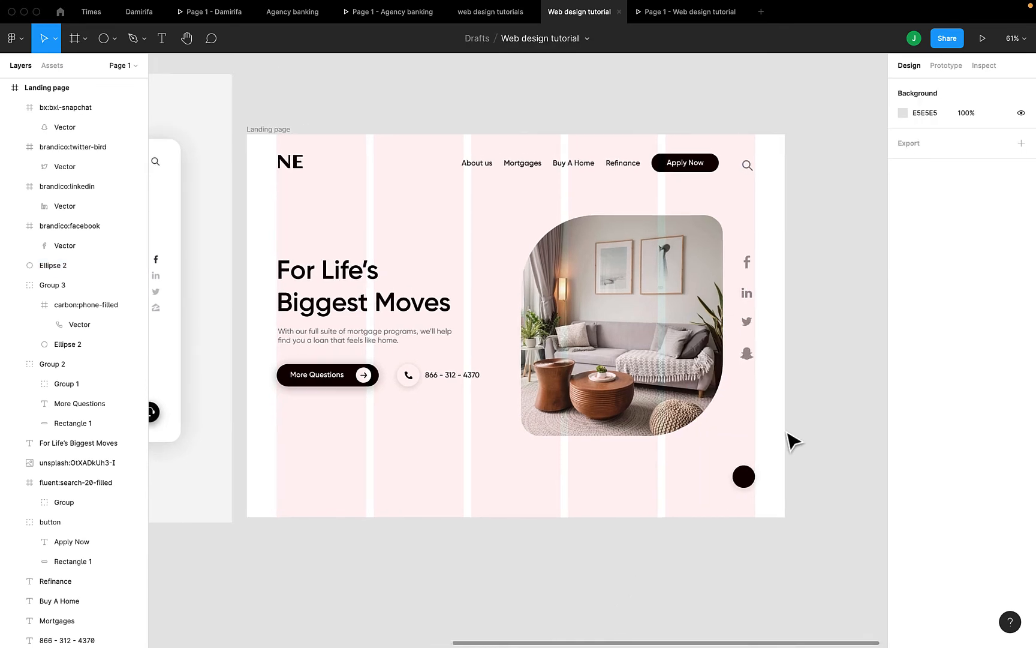
Launch Iconify from the Plugins menu, search 'headphones', and drag a page-2 headset icon onto the black circle
right_click(813, 374)
mouse_move(837, 451)
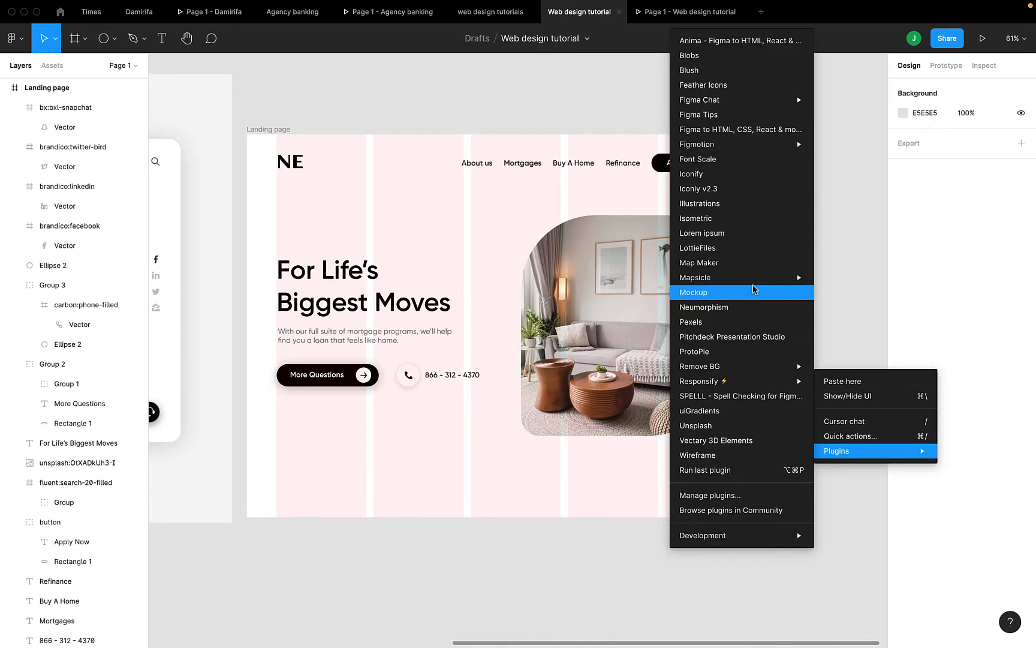
left_click(721, 173)
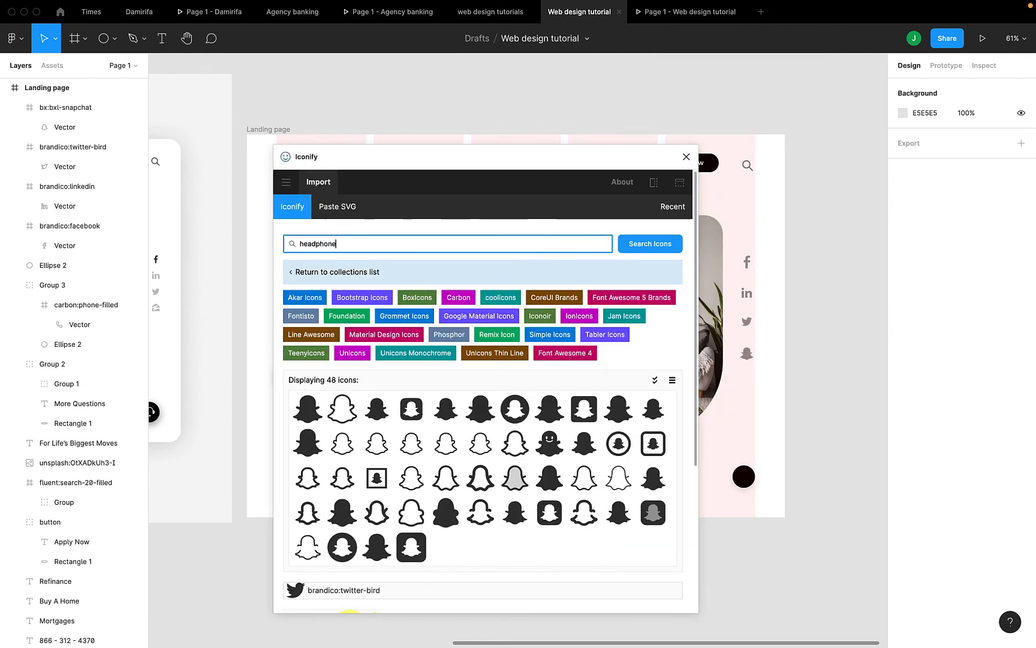
key("Return")
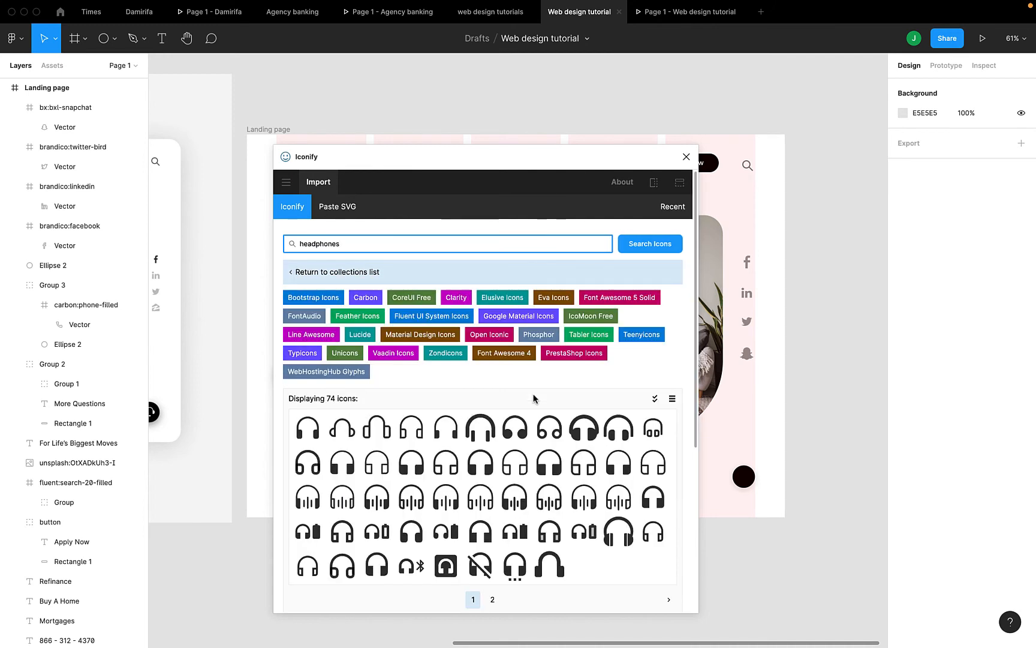
scroll(534, 398, "down", 1)
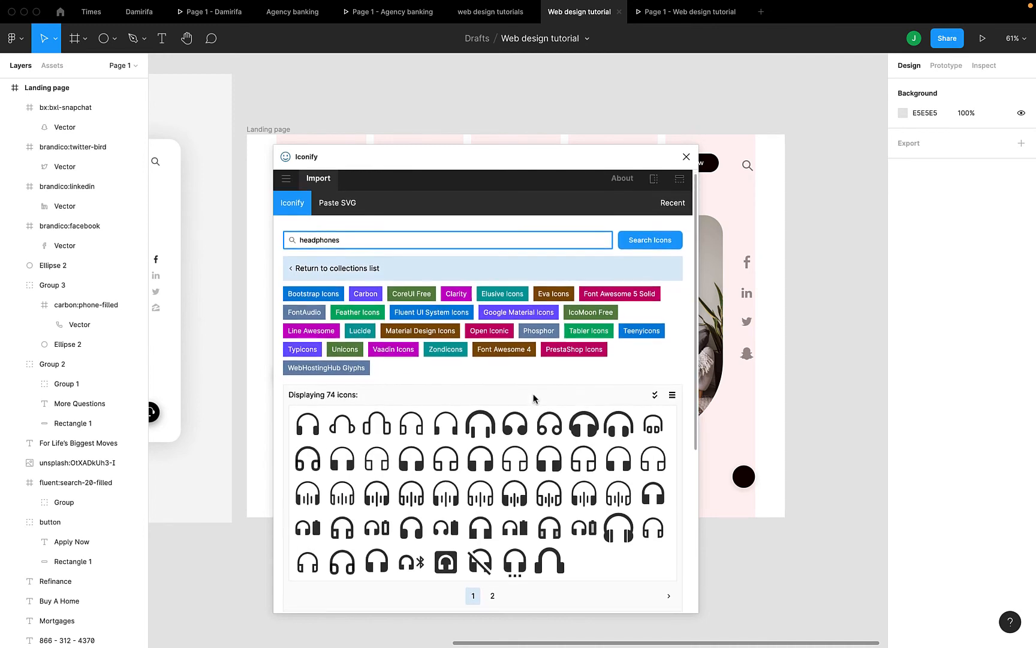
scroll(534, 399, "down", 1)
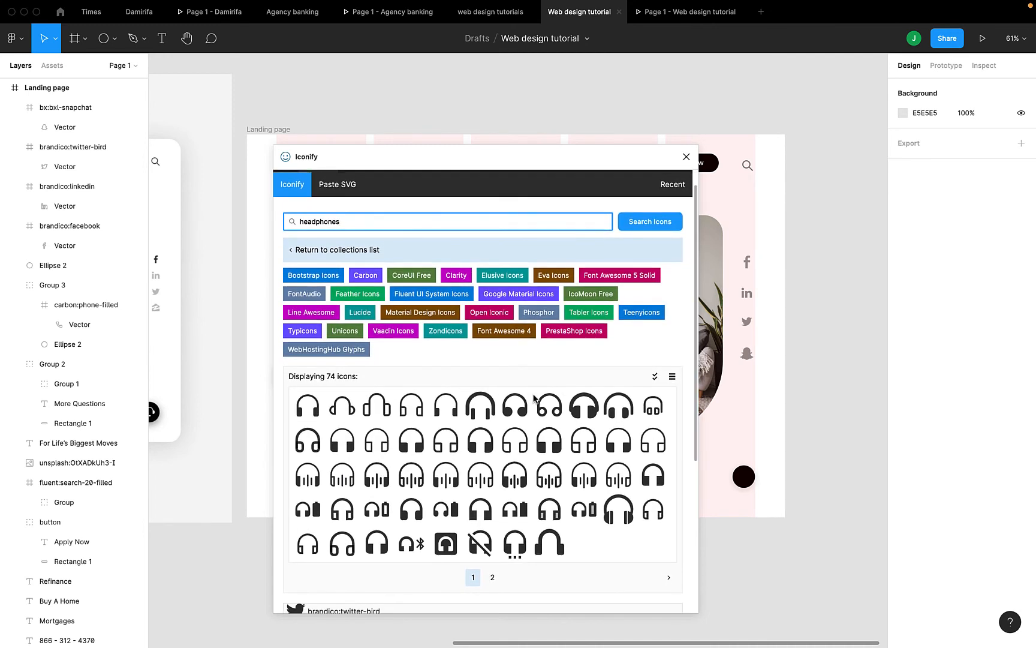
left_click(493, 578)
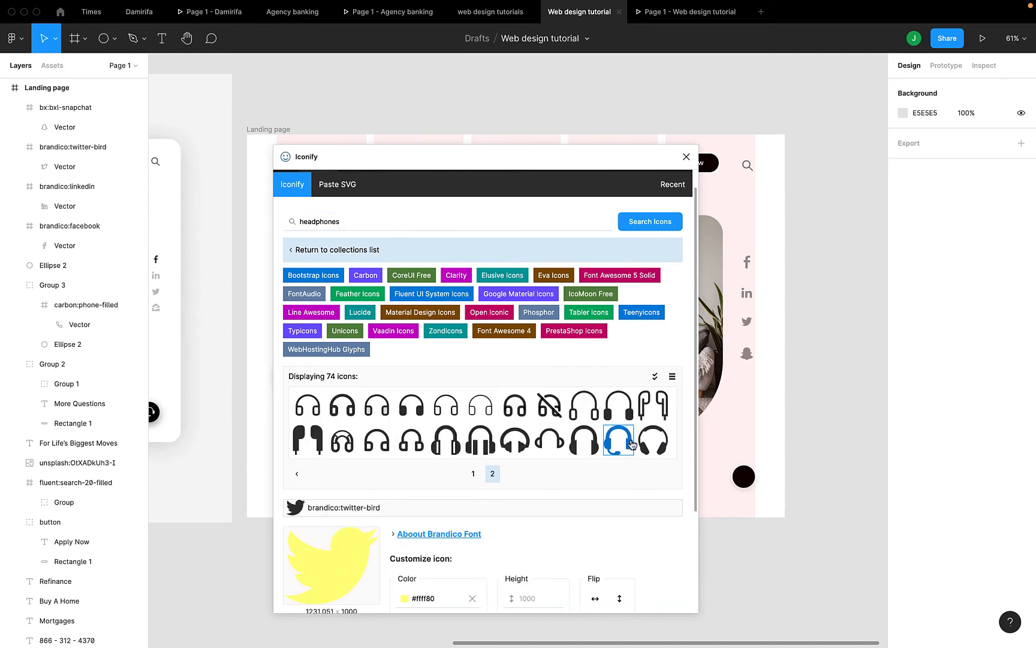
left_click_drag(627, 444, 736, 475)
Shrink the imported headset icon, move it near the circle, and colour it white FFFFFF
left_click(686, 156)
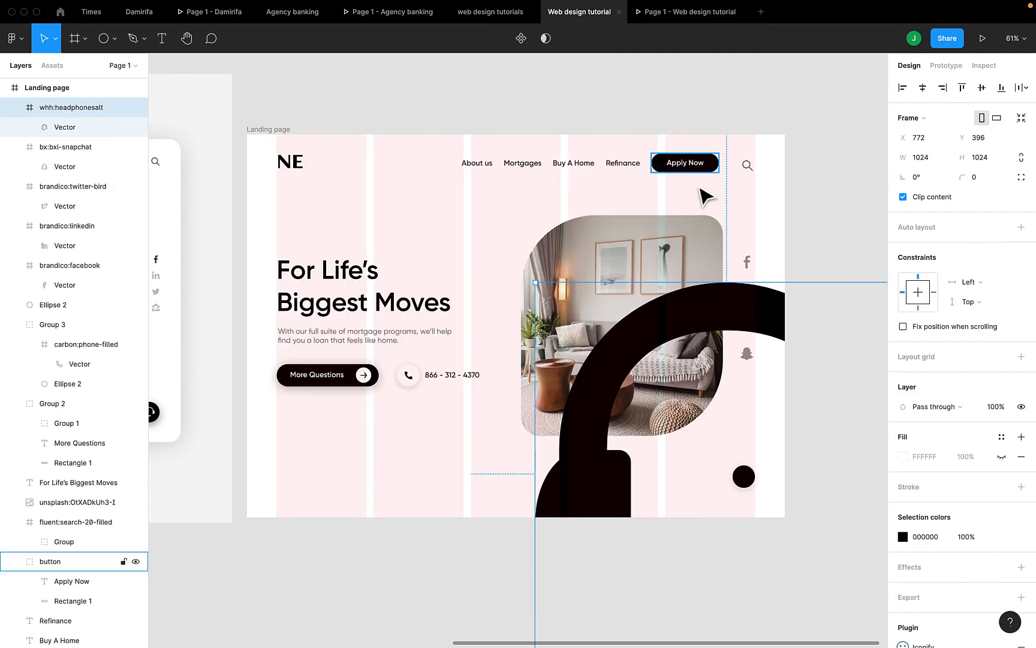
left_click_drag(538, 282, 803, 550)
left_click_drag(851, 601, 677, 424)
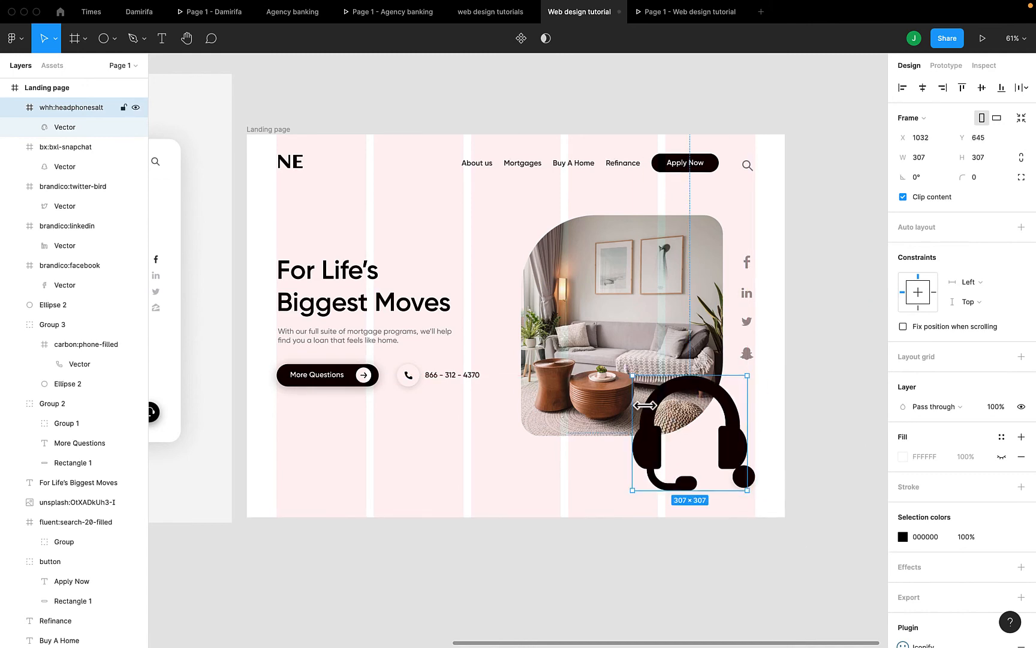
left_click(902, 536)
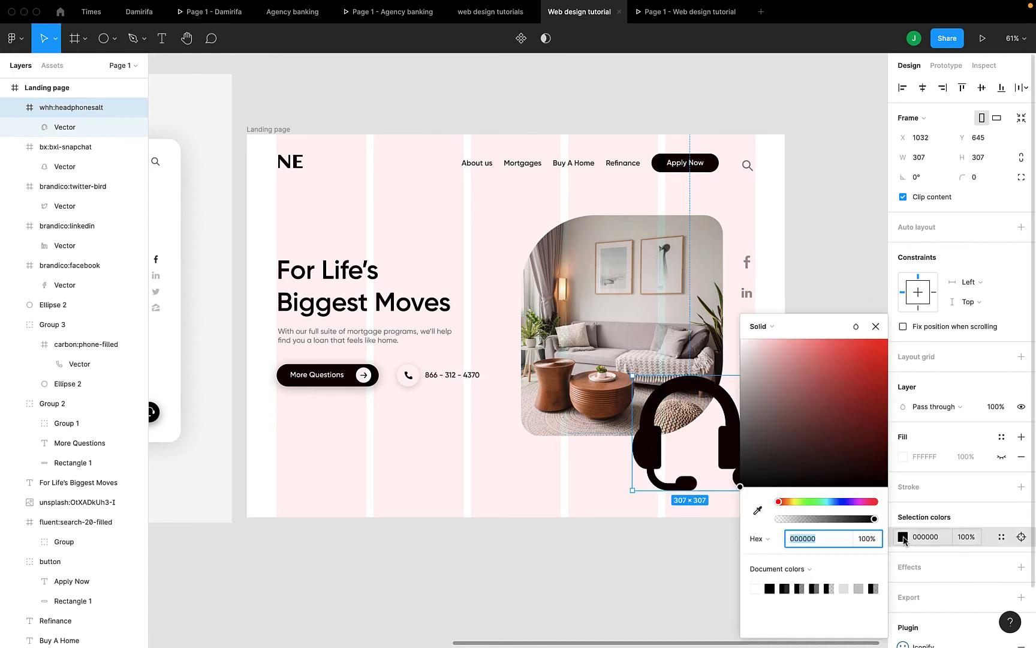
left_click(755, 587)
left_click(875, 326)
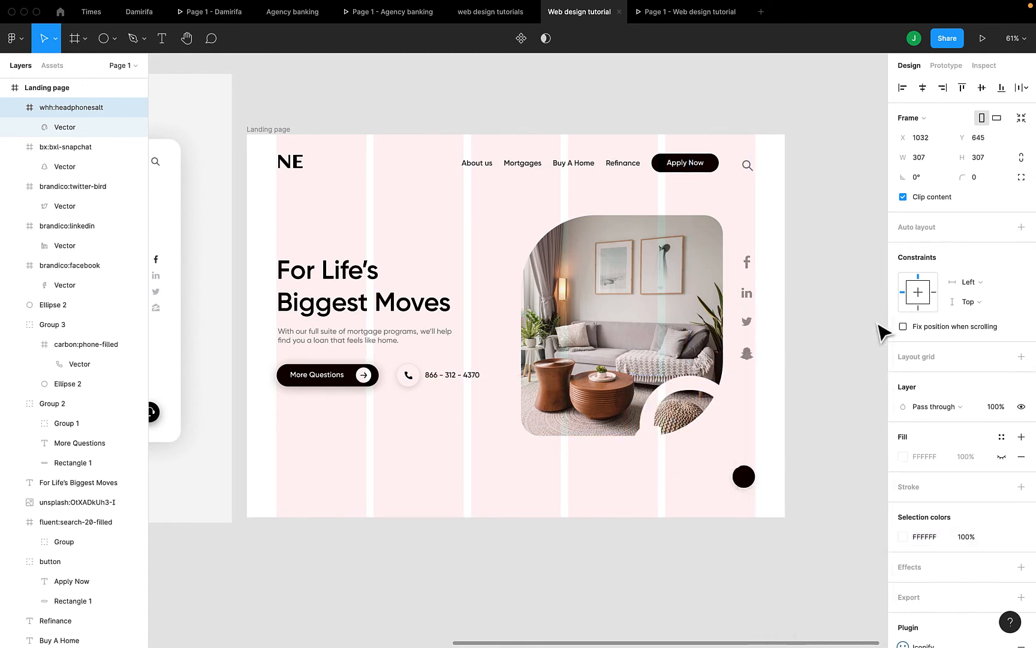
left_click_drag(630, 371, 757, 491)
scroll(734, 463, "up", 5)
scroll(736, 461, "up", 5)
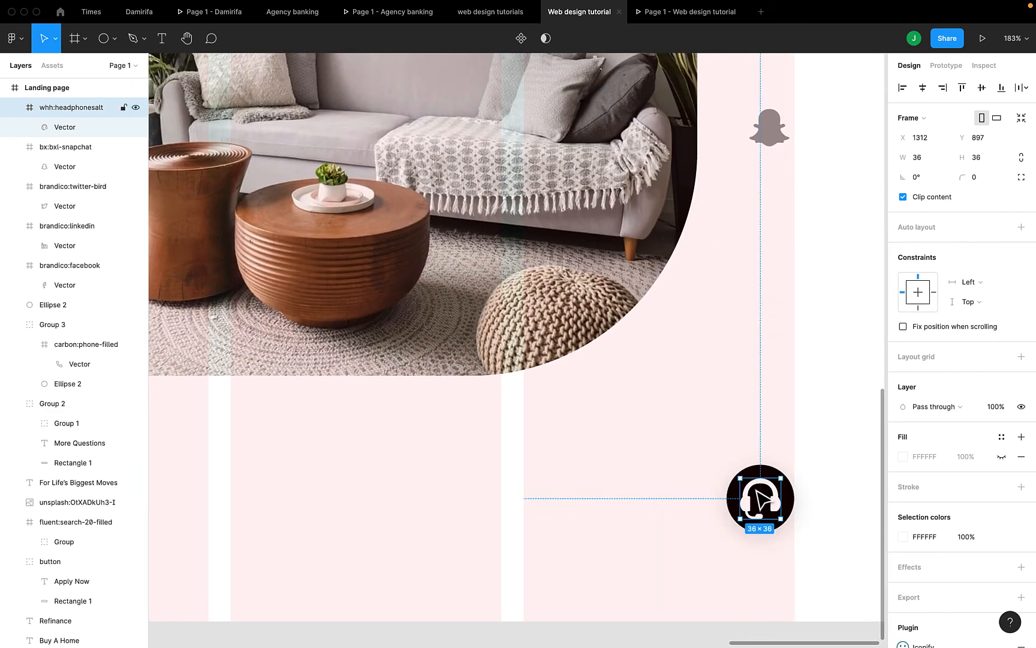
Set the headset icon to 31×31, centre it in the black circle, and group them as Group 4
left_click(1019, 157)
left_click(978, 157)
type("31")
key("Return")
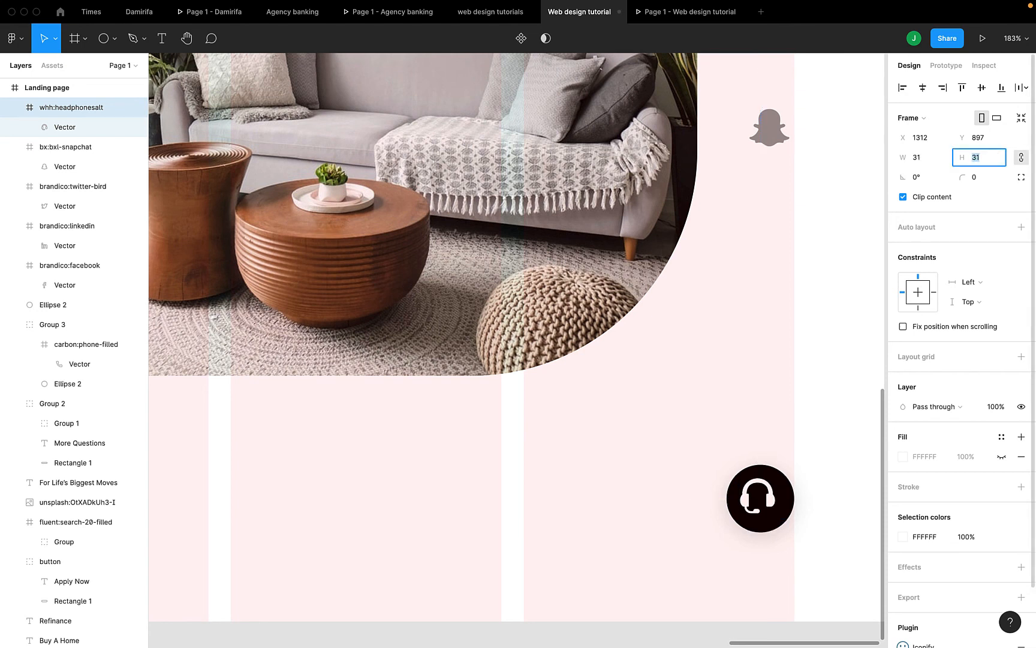
left_click(789, 480, "shift")
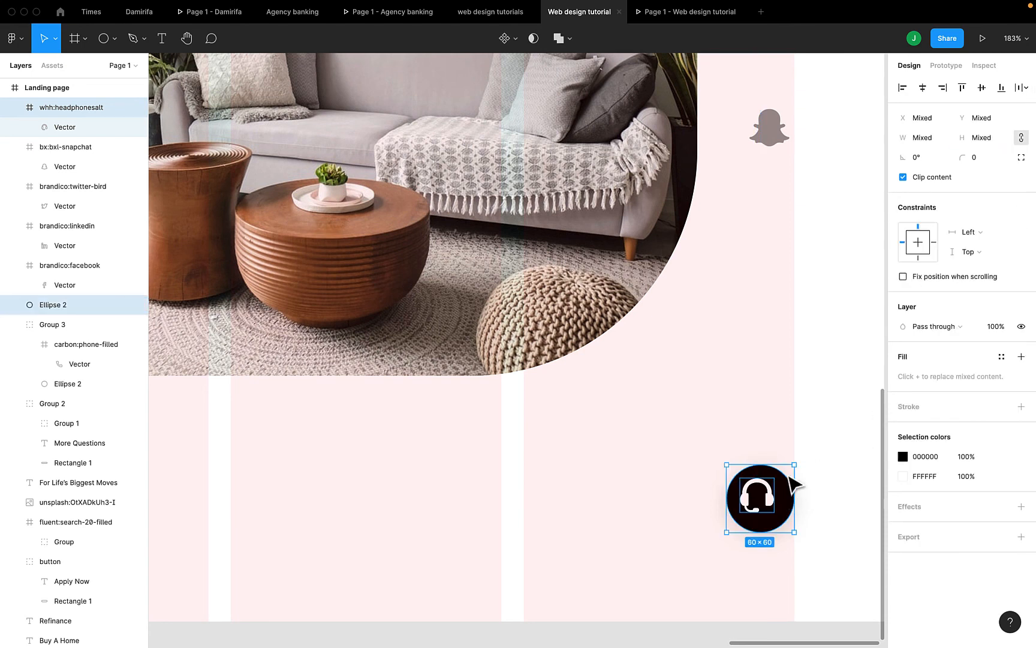
left_click(923, 87)
left_click(981, 88)
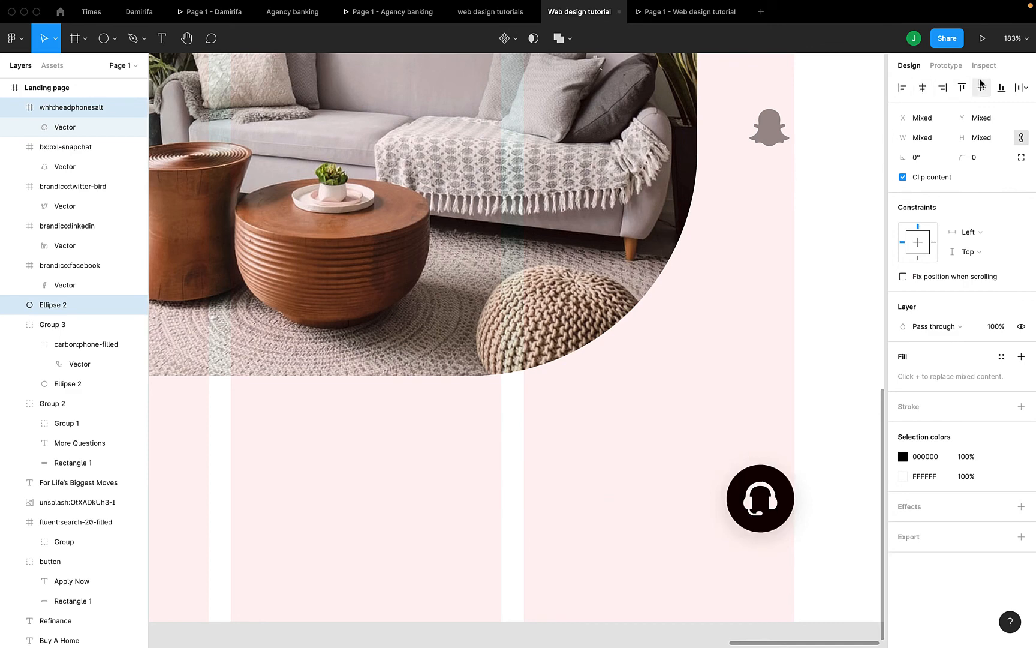
key("super+g")
Preview the page with the new 60×60 support button, then pan the canvas to the reference hero frame
scroll(722, 481, "down", 10)
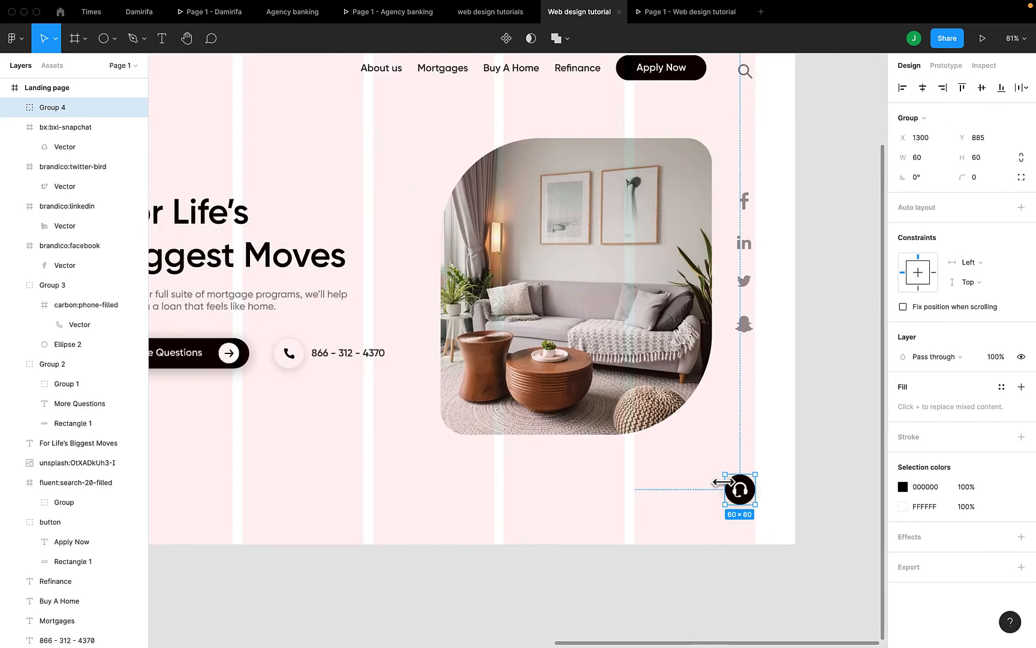
left_click(677, 14)
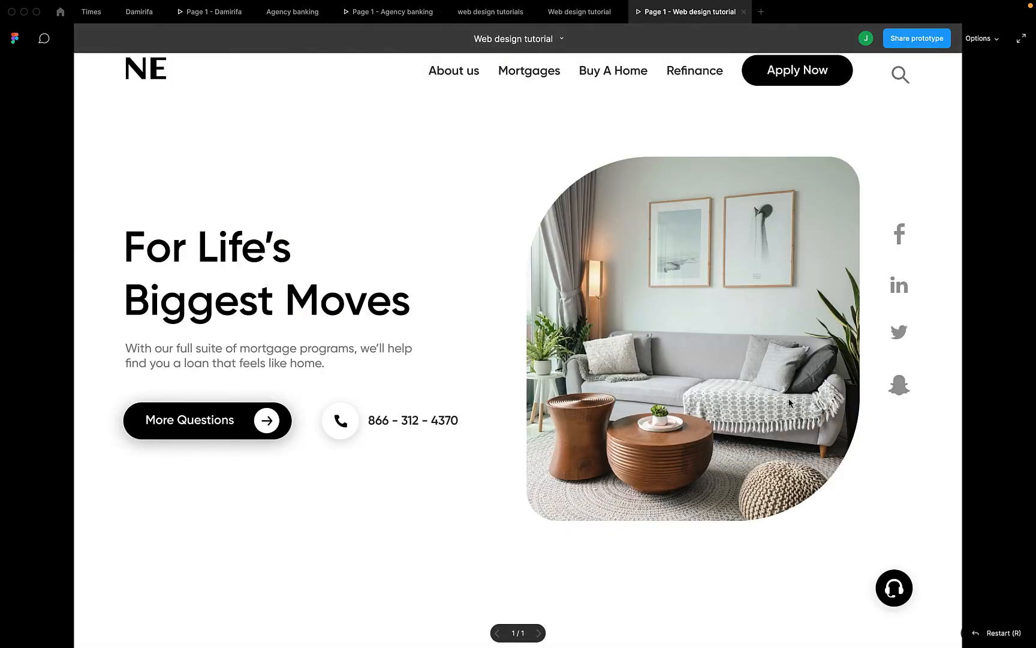
left_click(598, 12)
scroll(585, 254, "left", 15)
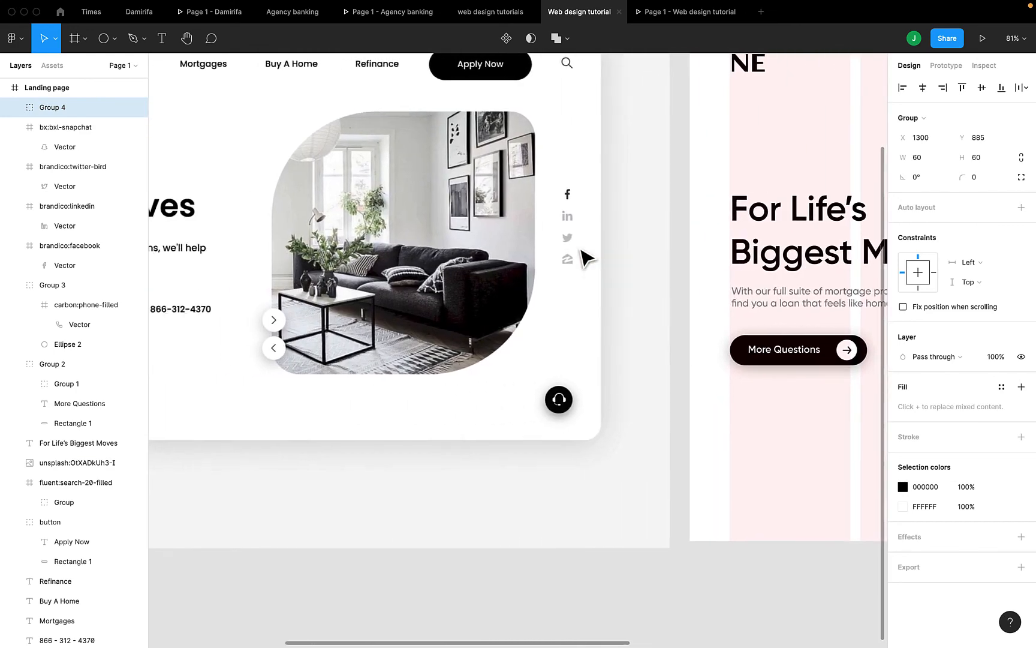
scroll(307, 372, "right", 15)
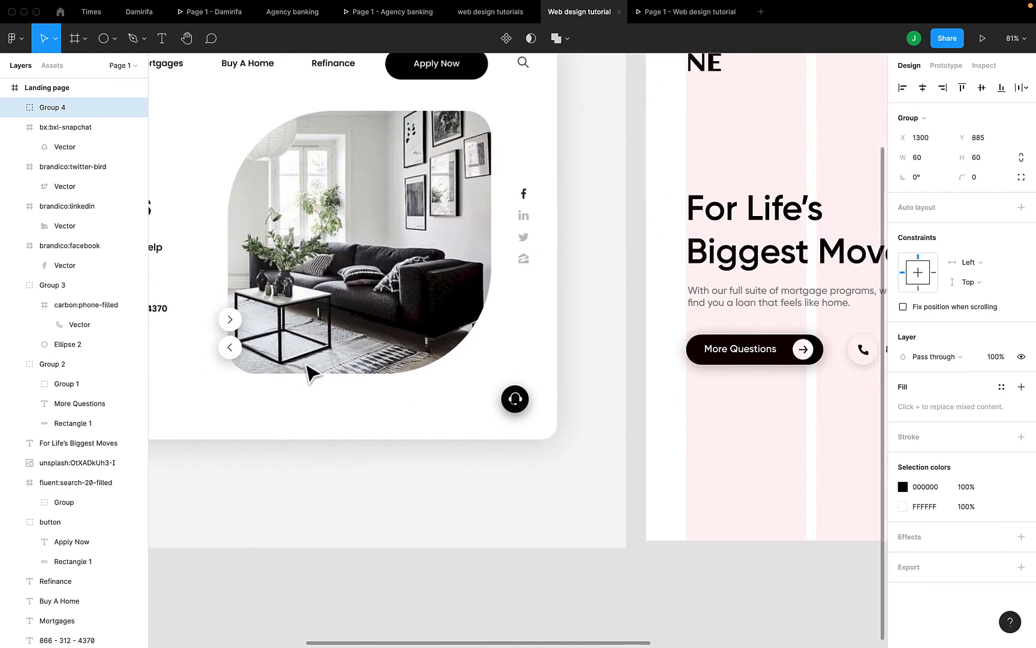
scroll(308, 375, "right", 9)
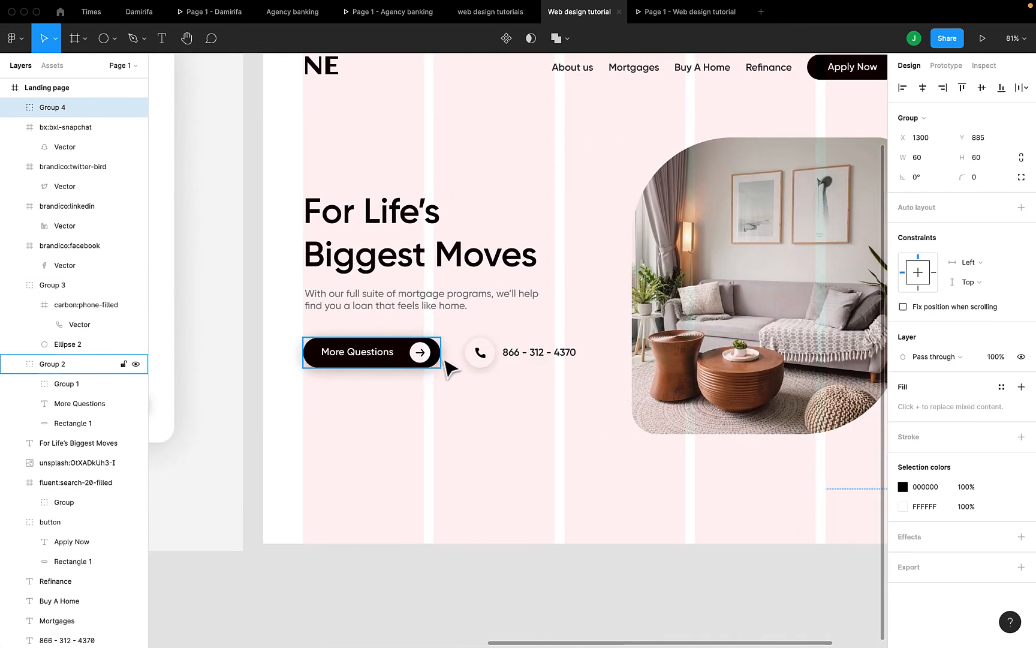
scroll(432, 370, "left", 20)
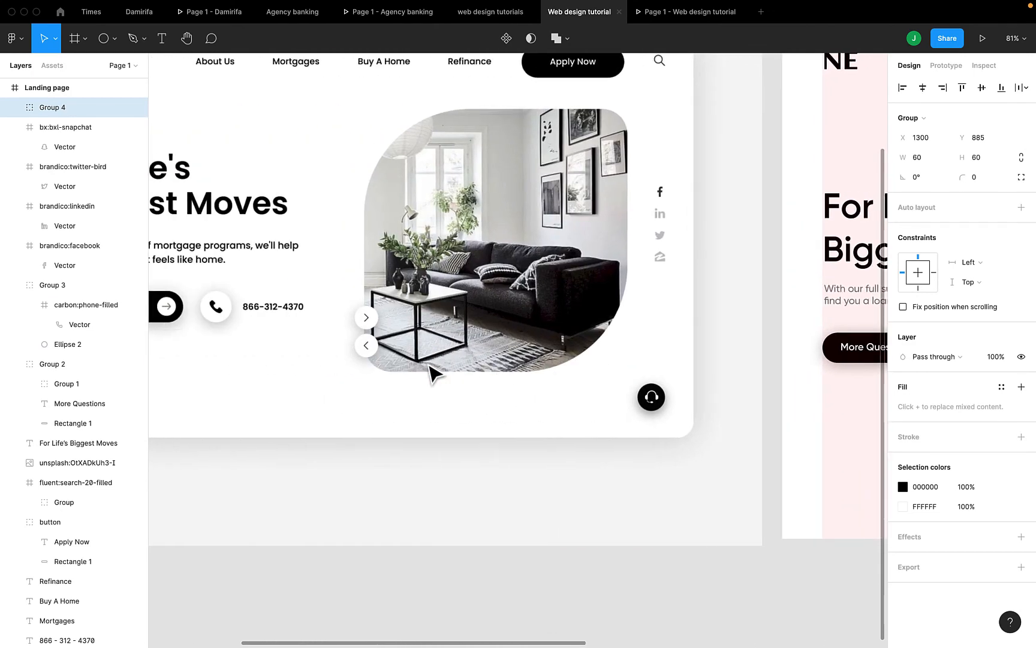
scroll(431, 372, "right", 20)
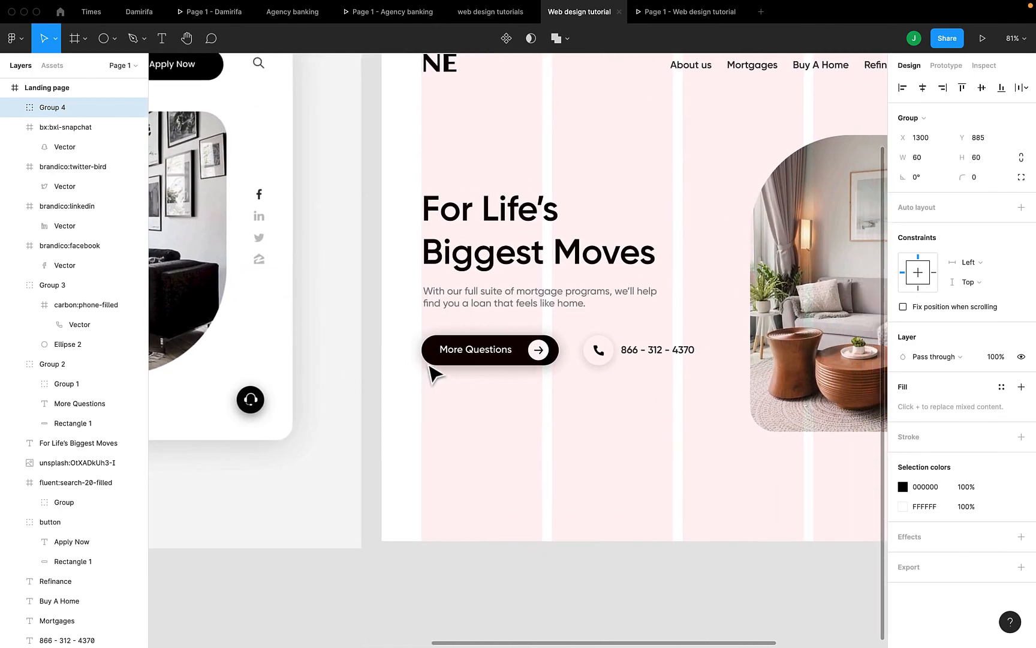
Duplicate the phone button onto the hero image's left edge, ungroup it, and delete the phone glyph
left_click(585, 360)
key("super+d")
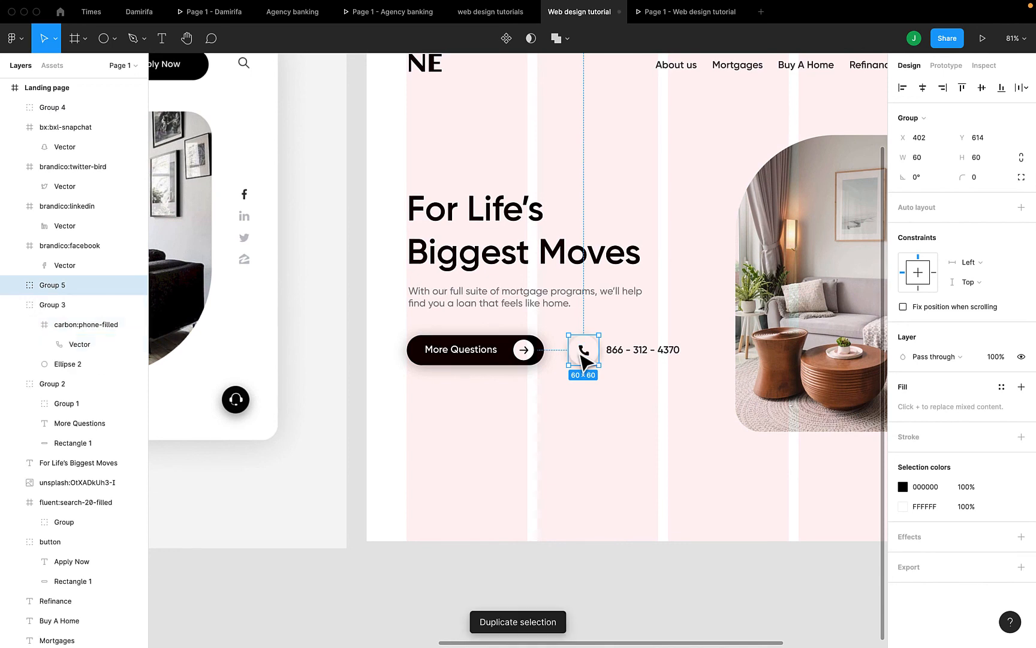
left_click_drag(582, 358, 732, 383)
right_click(731, 378)
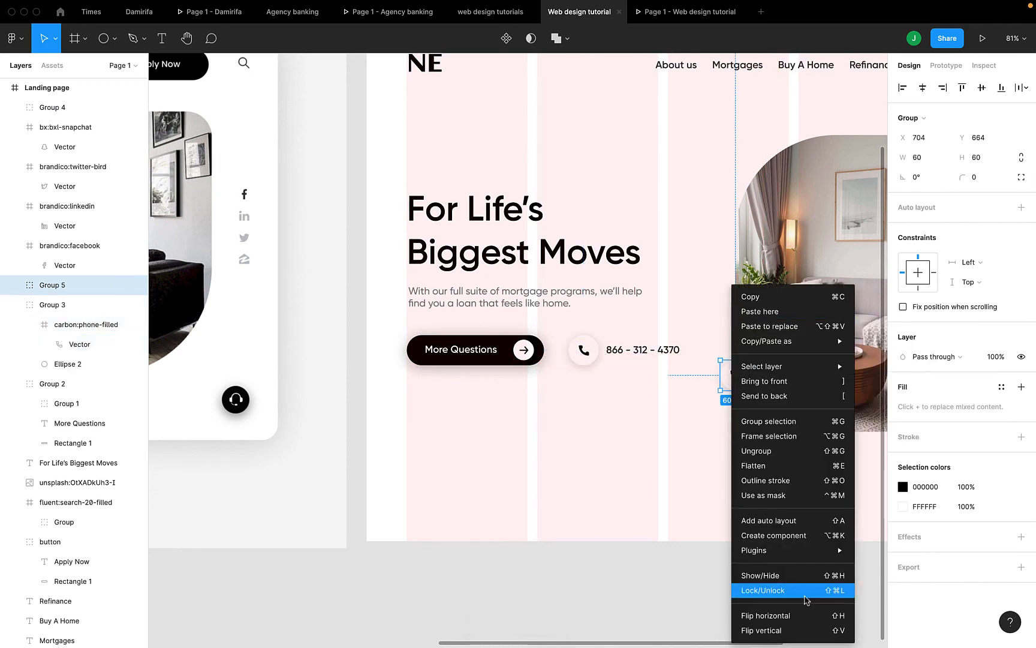
left_click(774, 451)
left_click(782, 394)
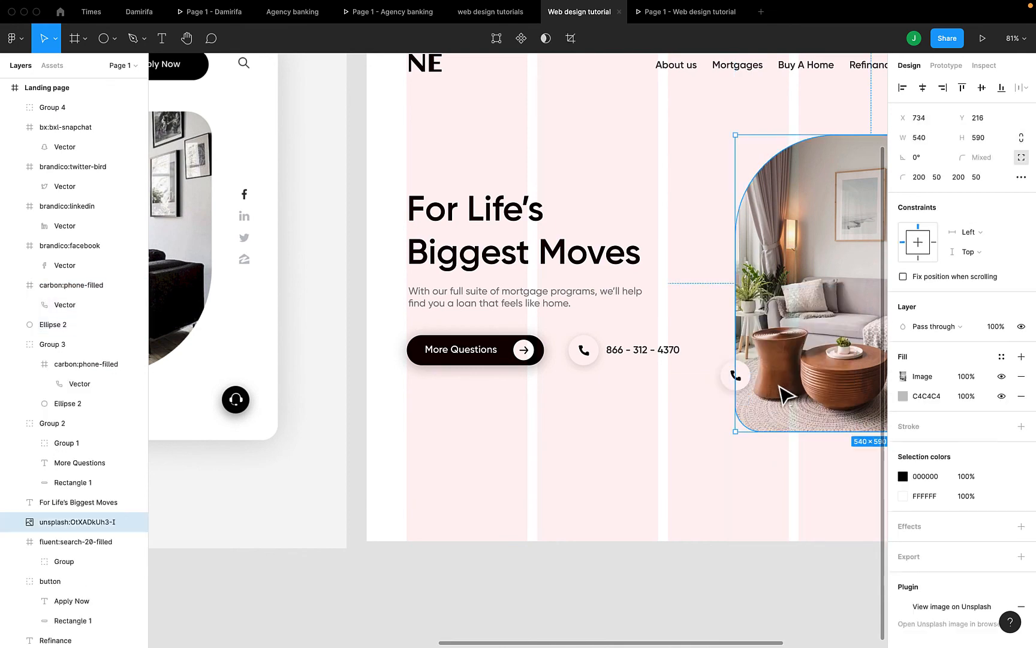
left_click(705, 407)
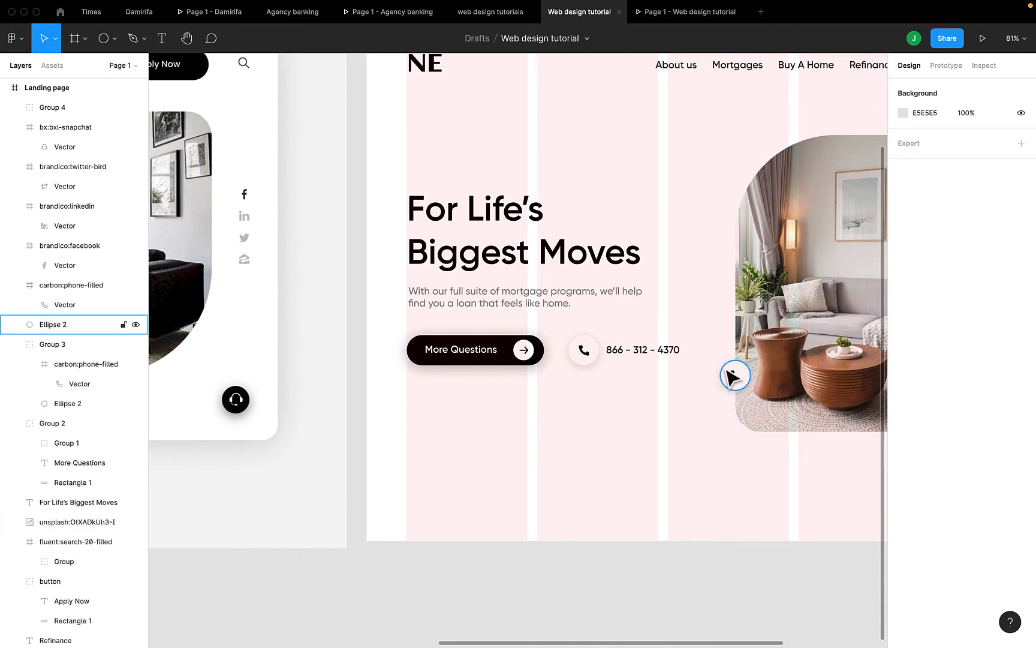
left_click(734, 376)
key("Delete")
Shrink the empty white circle slightly and check it in the prototype preview
scroll(736, 372, "up", 3)
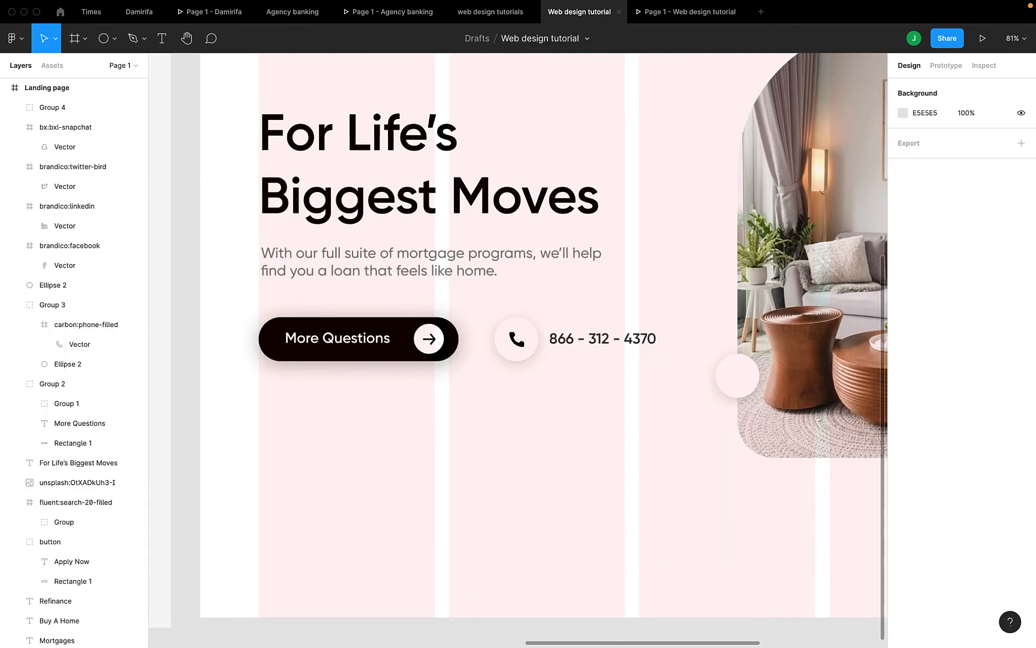
scroll(738, 377, "right", 3)
left_click(627, 371)
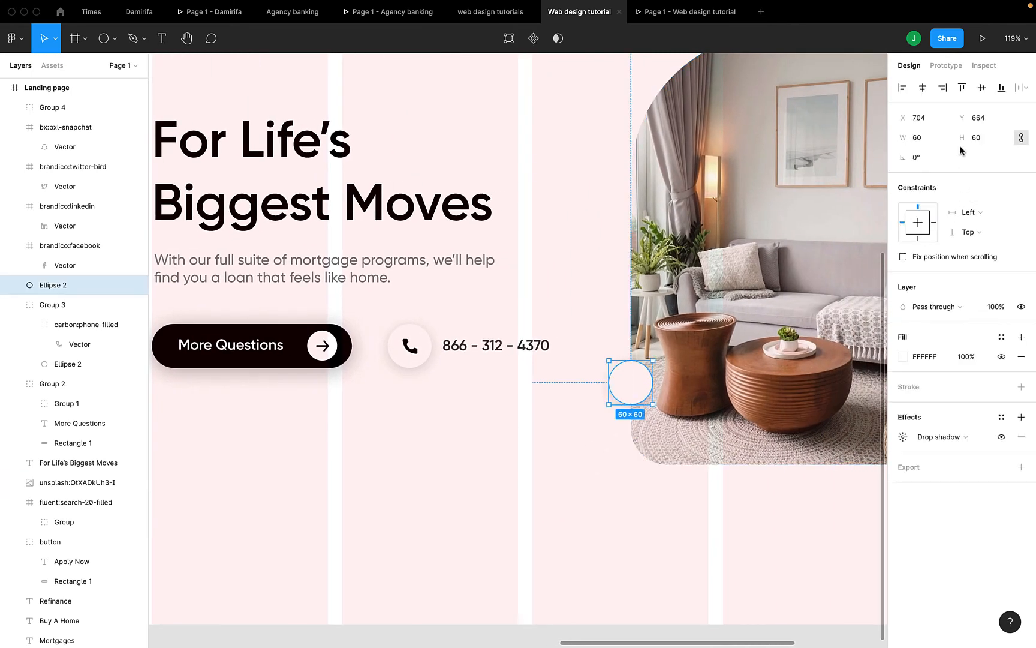
key("Down")
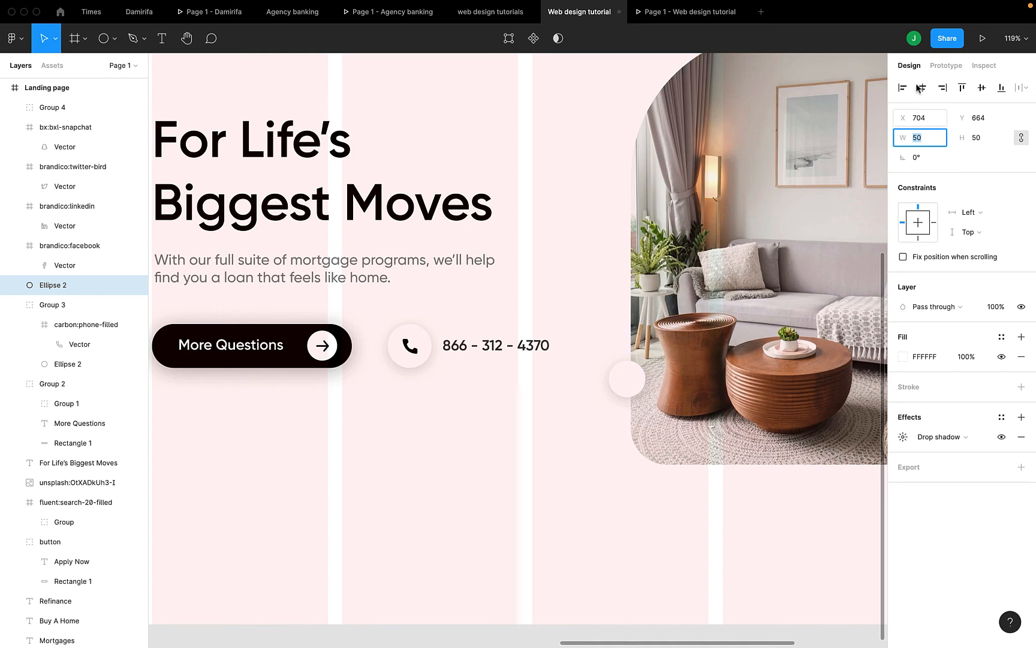
left_click(691, 13)
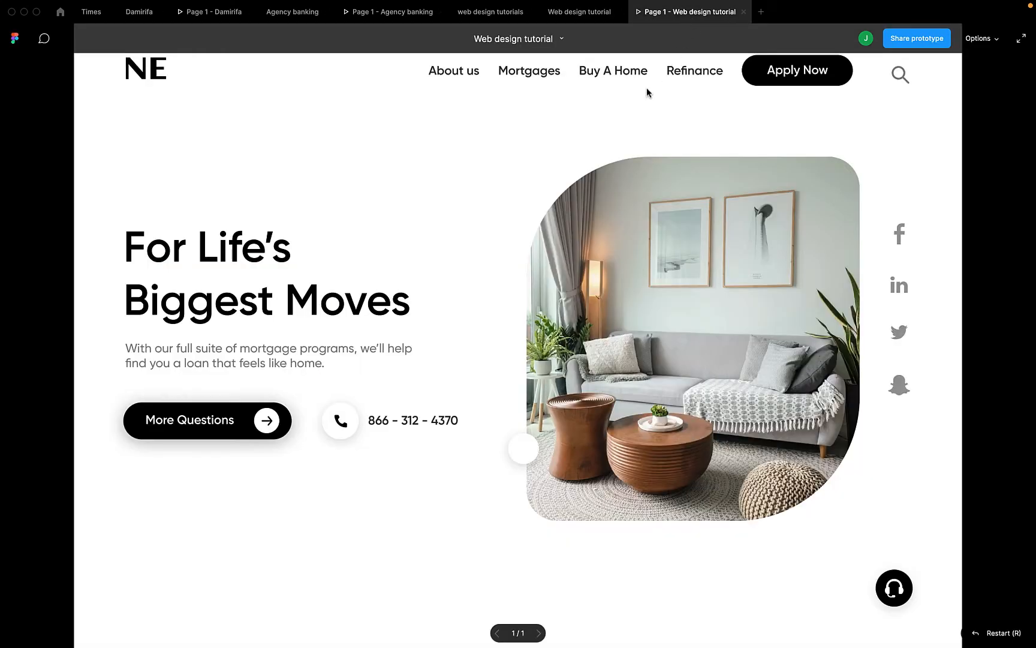
left_click(573, 24)
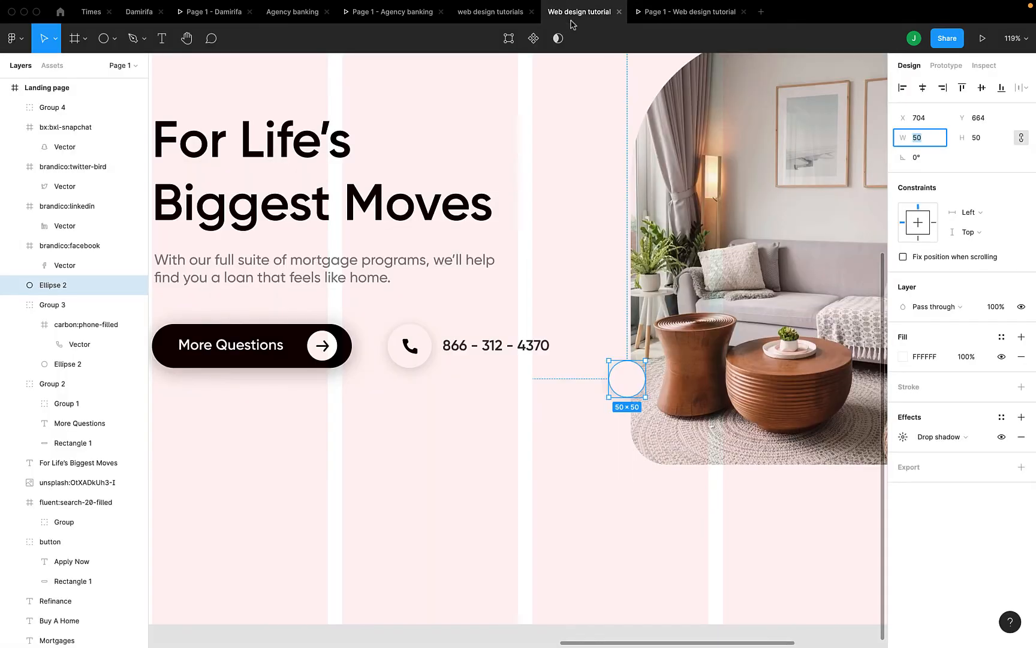
scroll(616, 555, "down", 3)
scroll(616, 543, "down", 3)
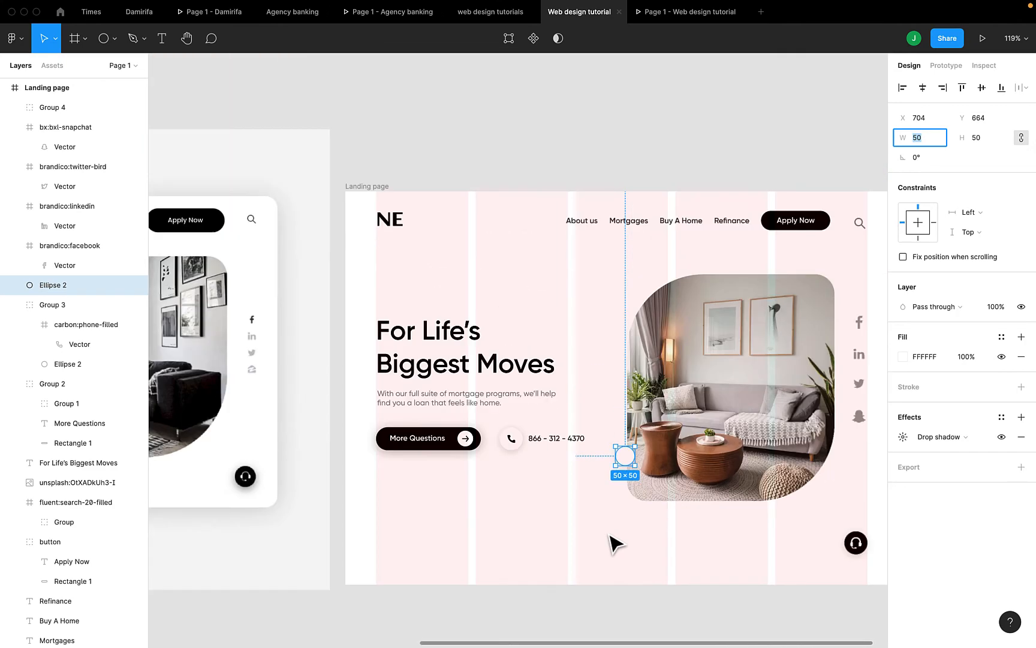
scroll(615, 544, "left", 5)
scroll(612, 545, "right", 8)
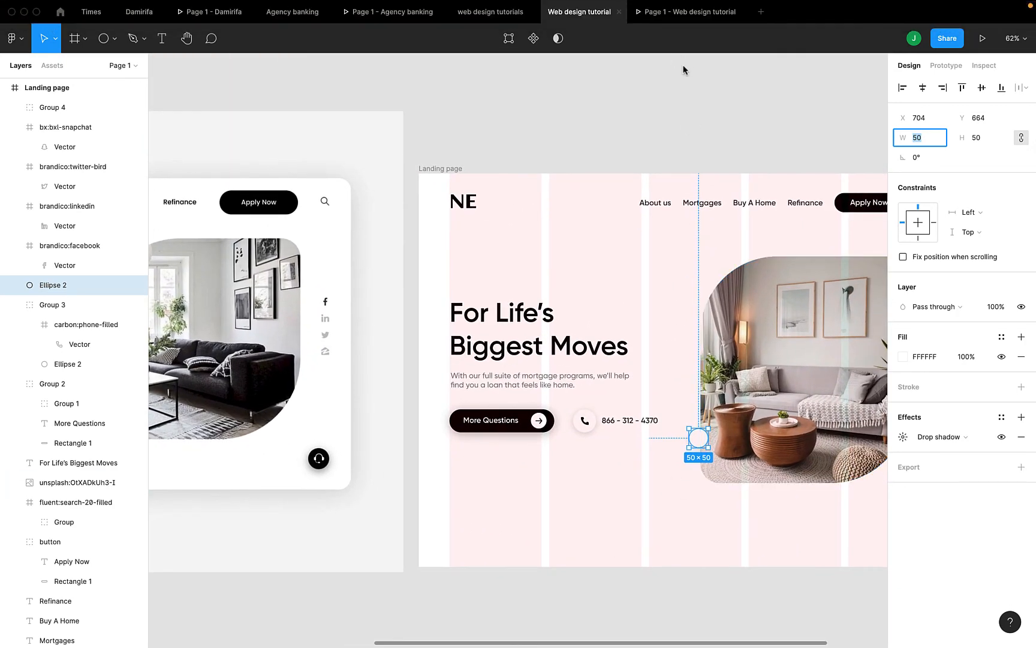
left_click(703, 18)
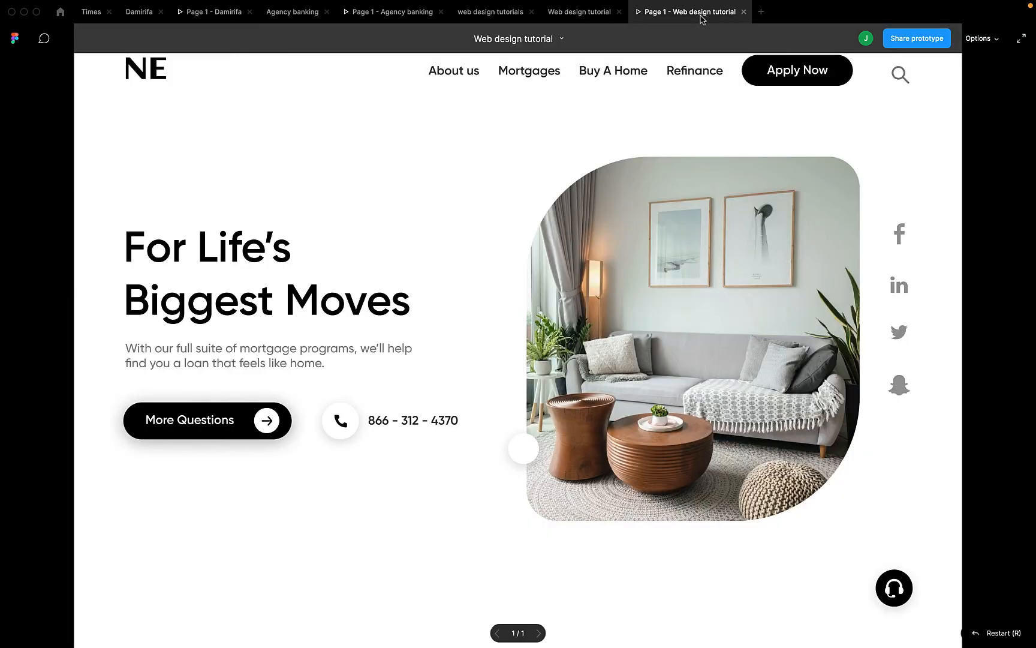
left_click(582, 21)
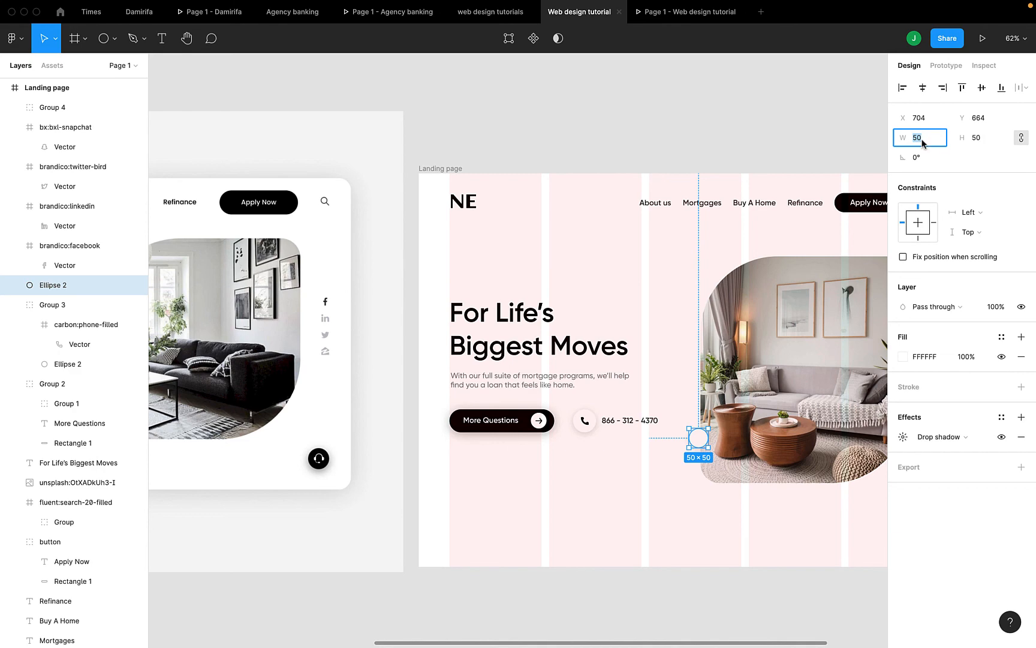
Resize the circle to 45×45, compare it in the prototype, and nudge it against the image's edge
type("47")
key("Return")
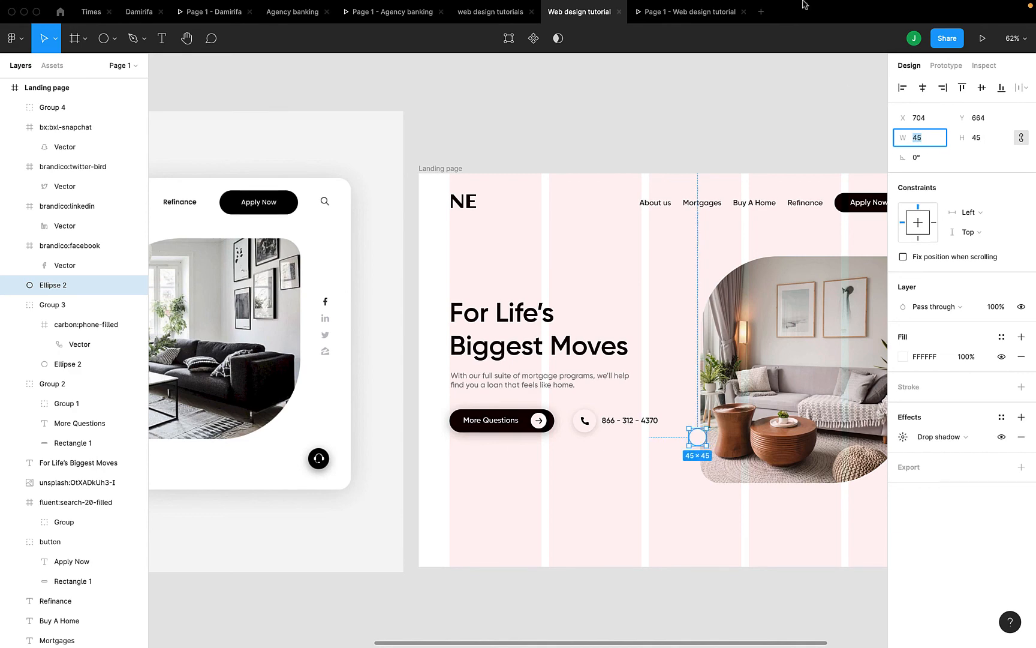
left_click(678, 21)
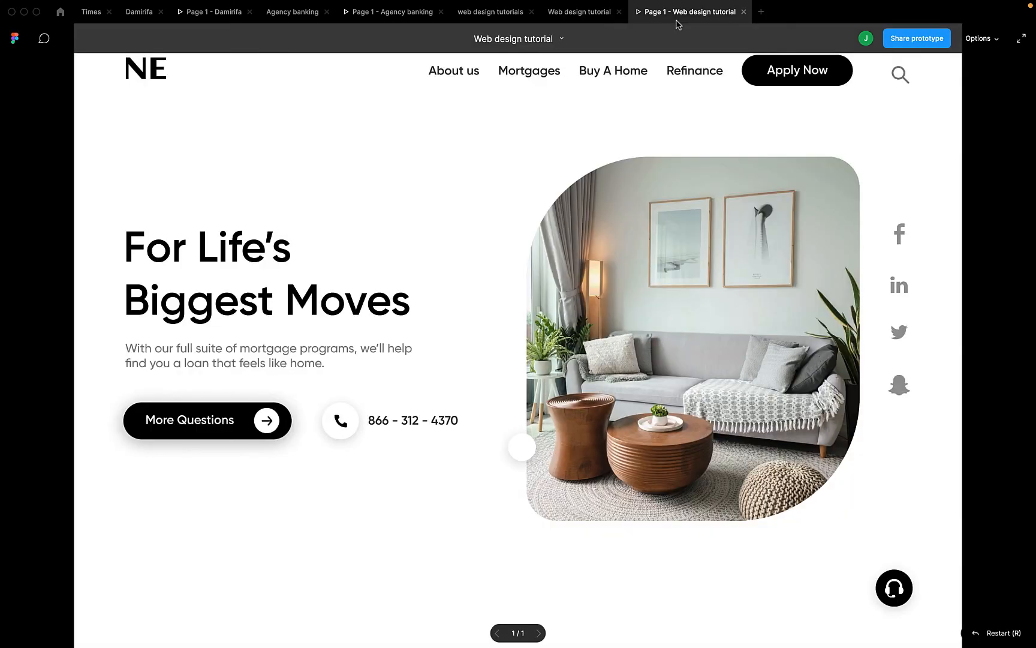
left_click(564, 13)
scroll(653, 363, "right", 5)
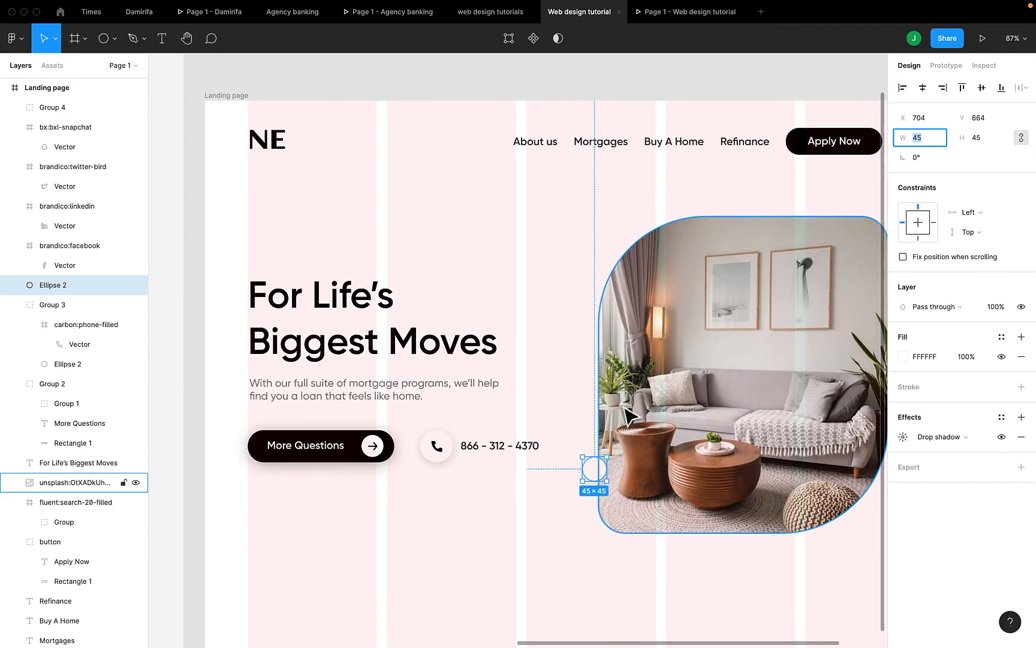
left_click_drag(598, 472, 601, 467)
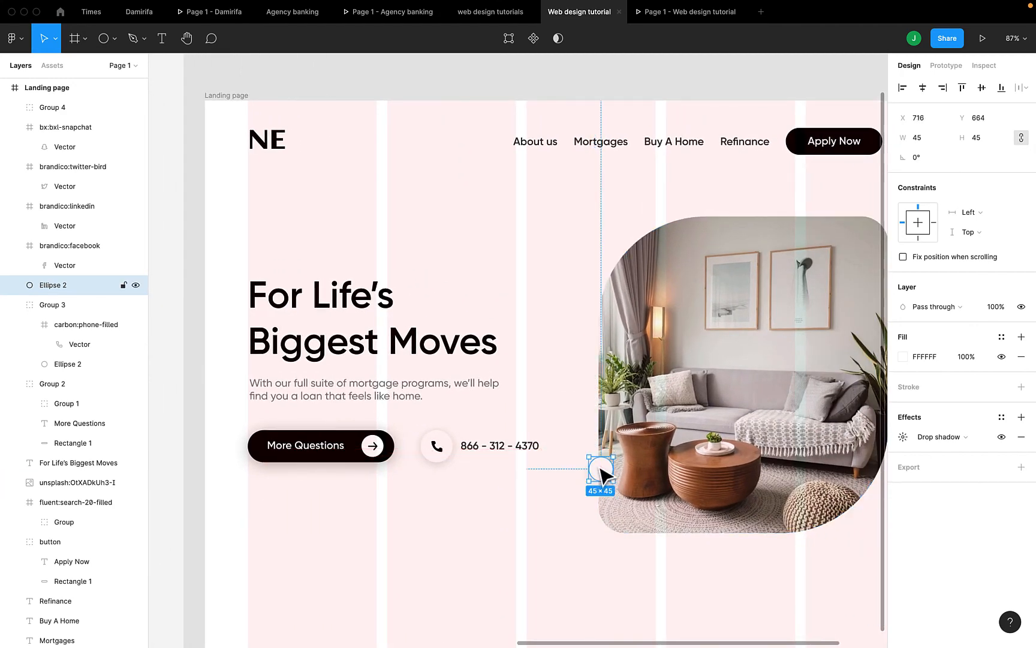
Import the 24×24 eva:arrow-ios-forward-outline chevron from Iconify's 'forward' results onto the hero image
right_click(527, 85)
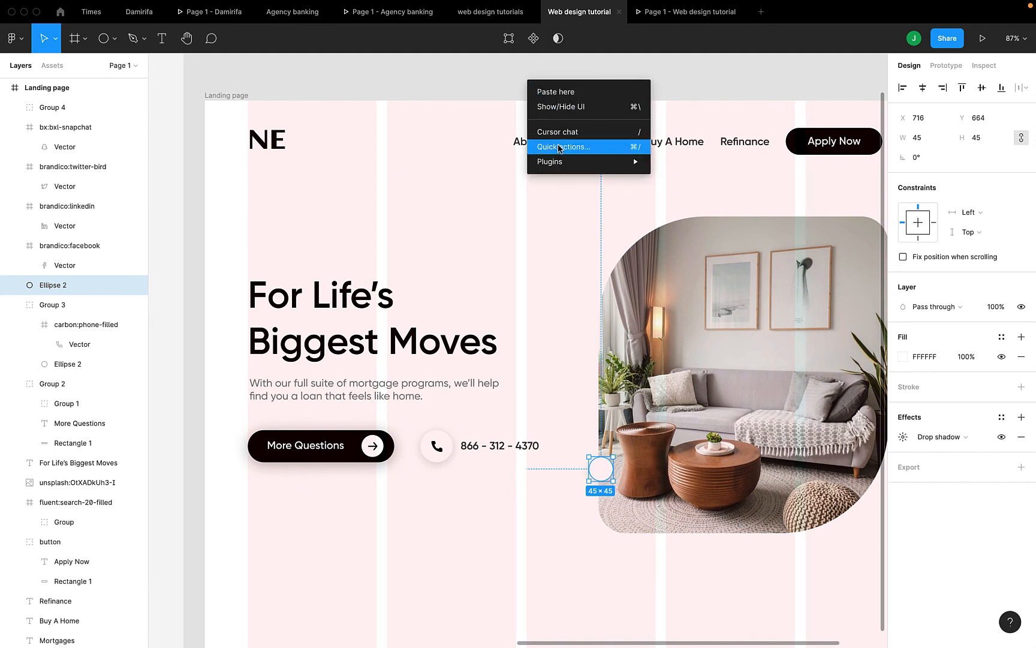
mouse_move(562, 162)
left_click(672, 174)
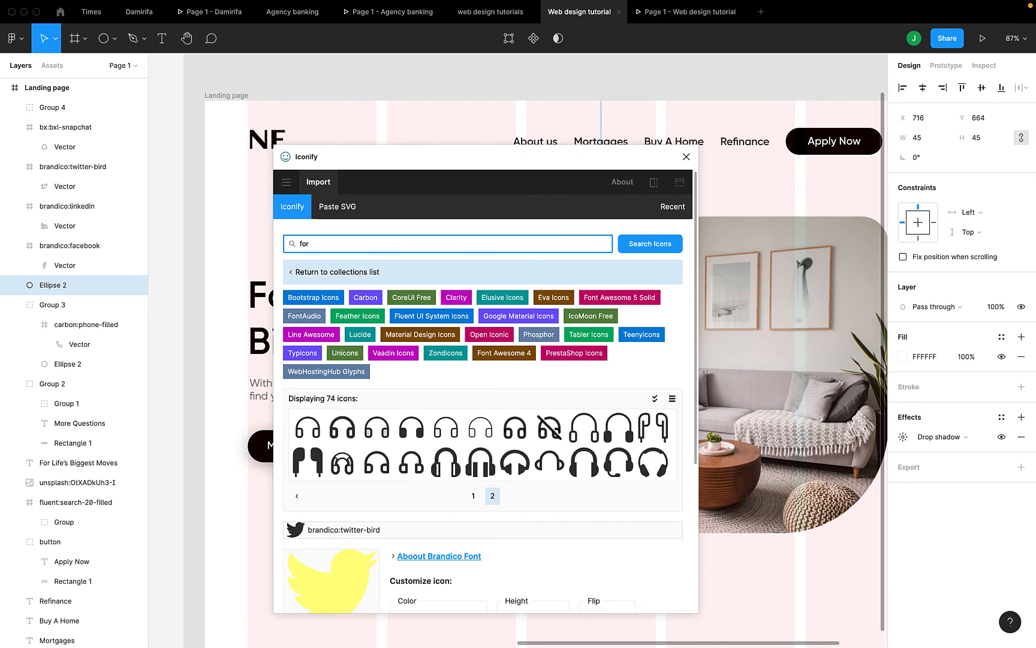
key("Return")
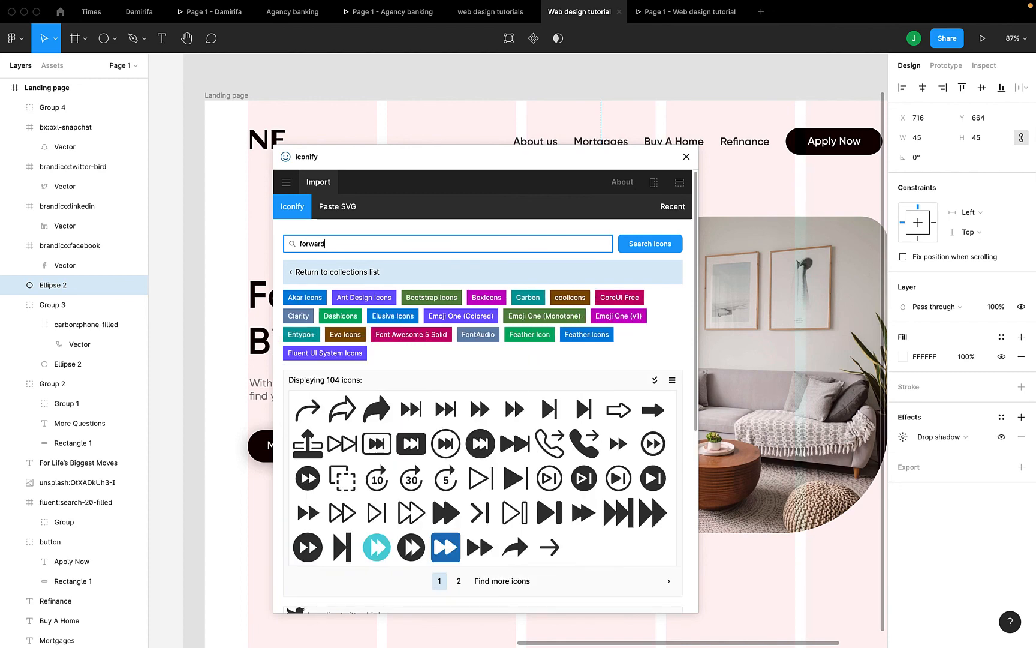
scroll(636, 390, "down", 1)
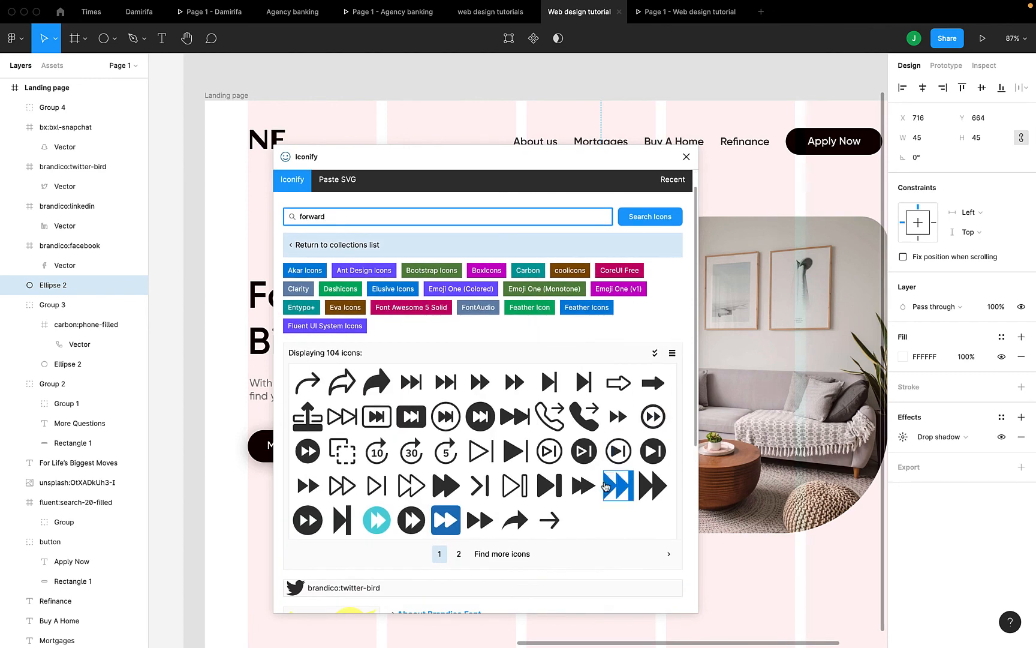
left_click(459, 554)
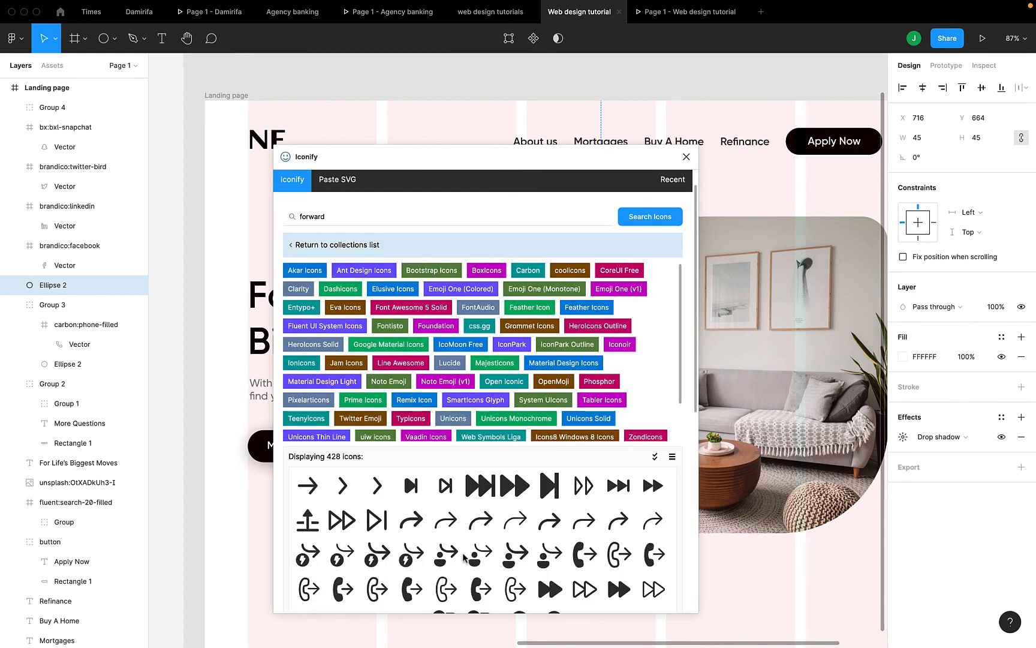
scroll(414, 522, "down", 1)
left_click_drag(371, 481, 744, 415)
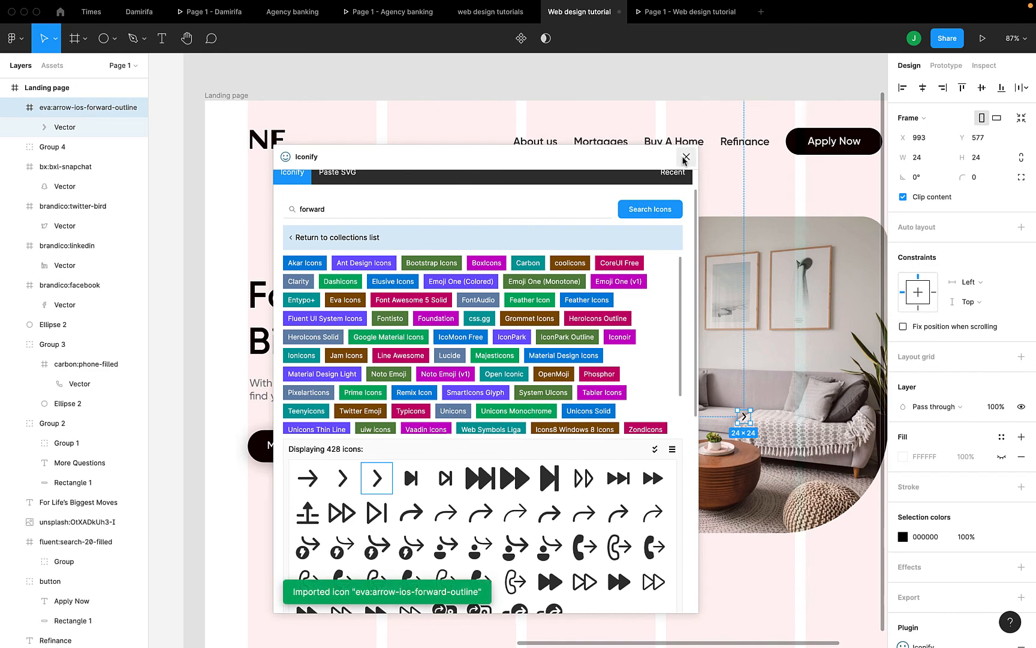
Close Iconify and move the forward chevron onto the white circle, checking it in preview
left_click(686, 156)
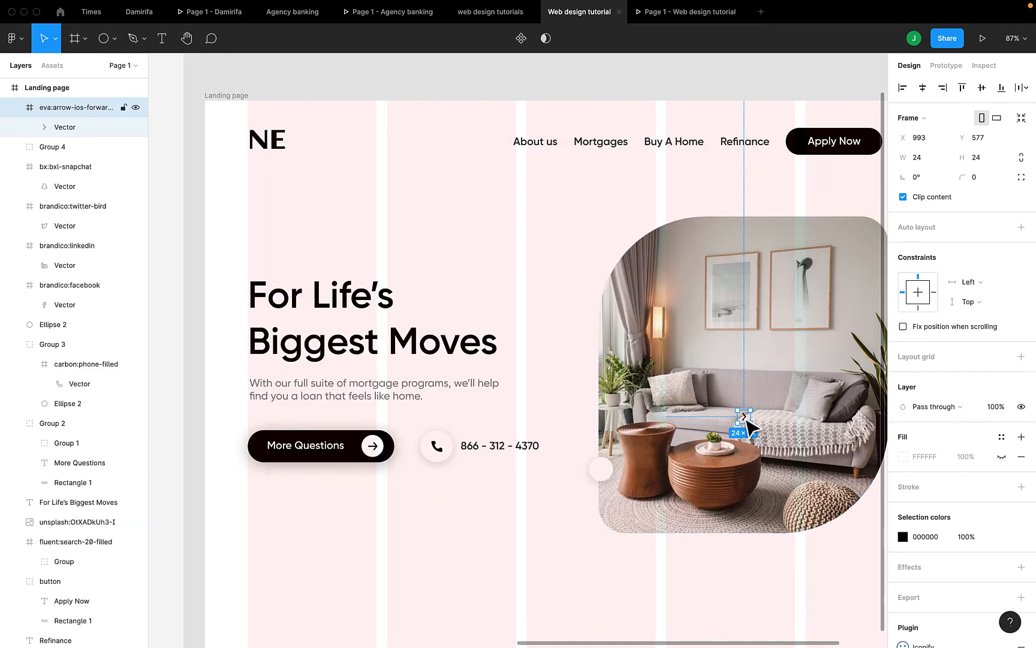
left_click_drag(744, 415, 605, 474)
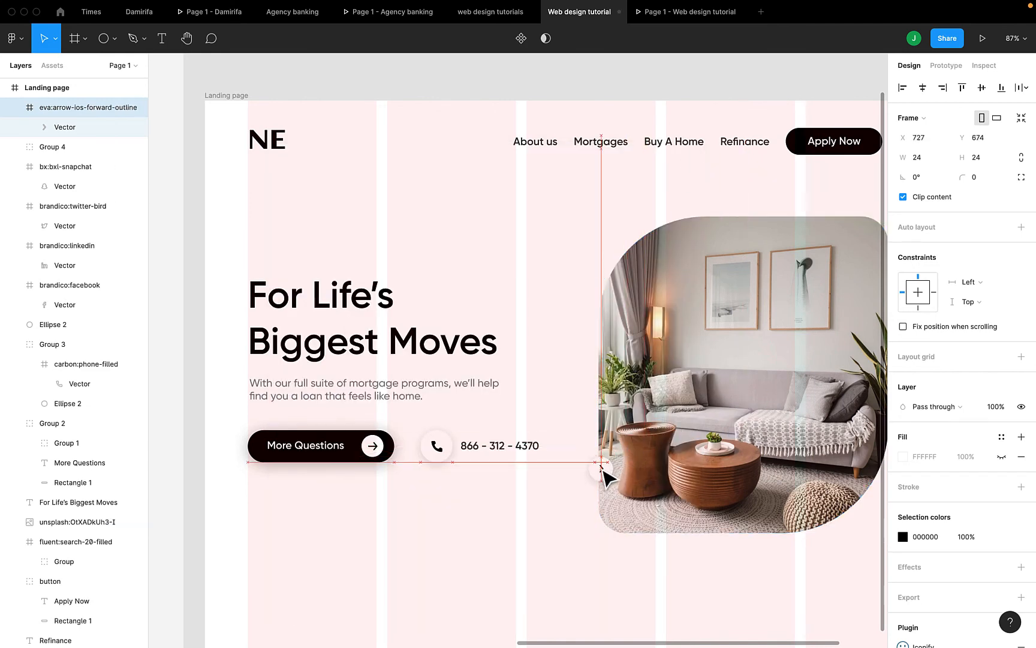
scroll(606, 474, "up", 5)
left_click(580, 470, "shift")
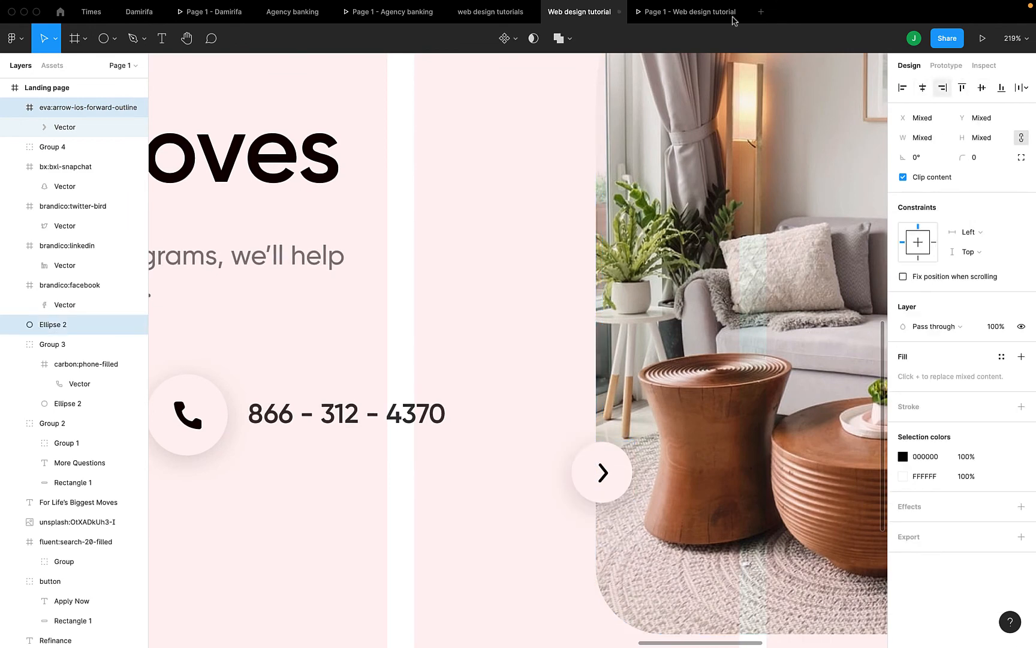
left_click(660, 12)
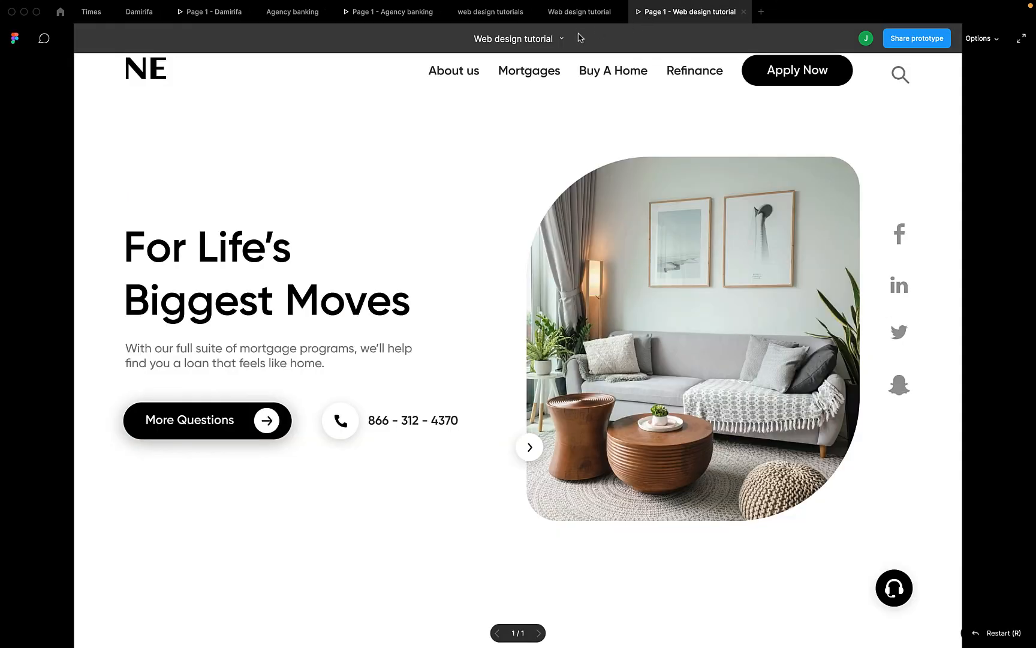
left_click(579, 11)
Set the arrow icon's height to 25, centre it on Ellipse 2, and group them as Group 5
left_click(599, 465)
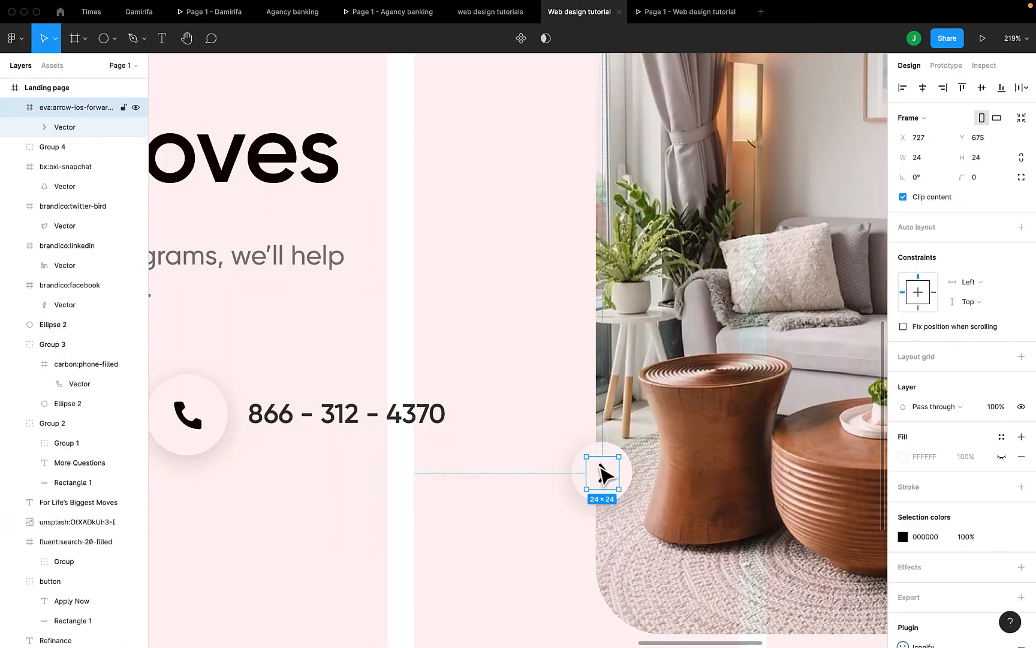
left_click(975, 159)
type("25")
key("Return")
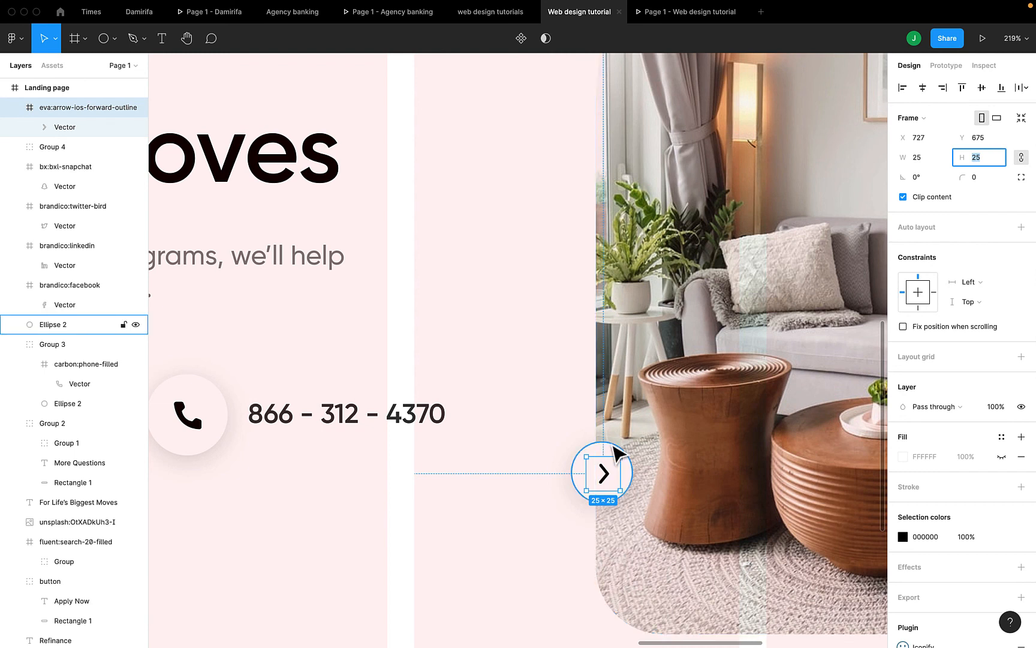
left_click(616, 452, "shift")
left_click(919, 90)
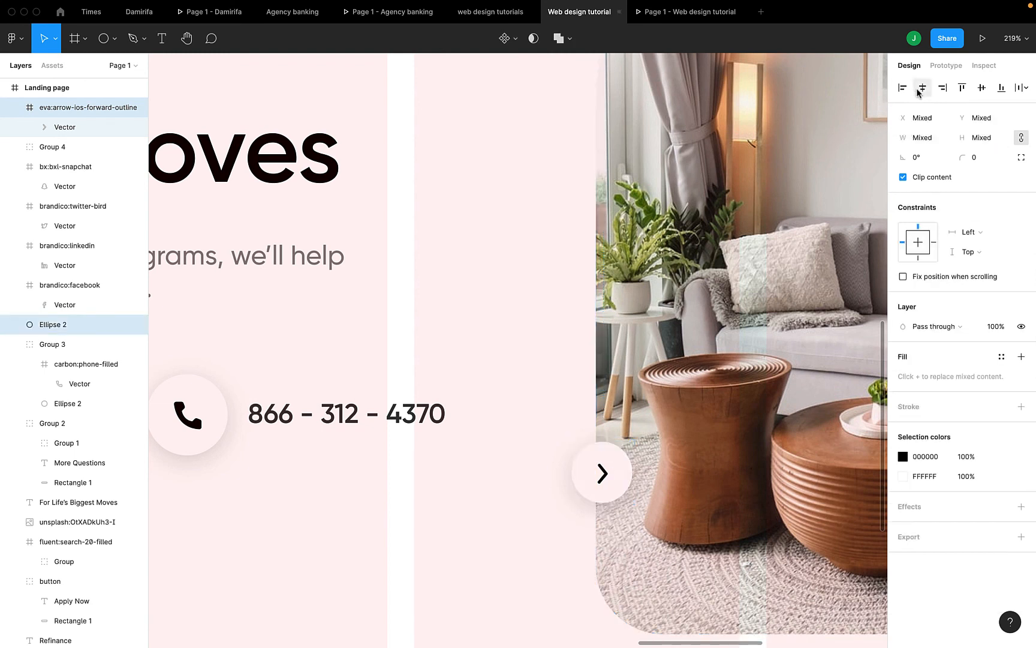
left_click(981, 88)
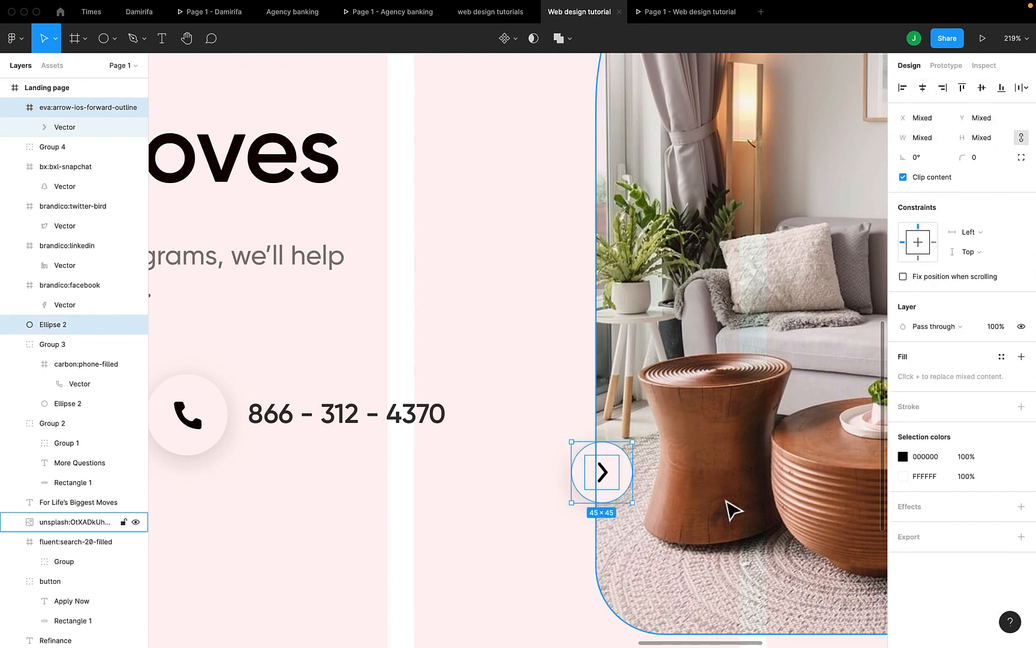
key("super+g")
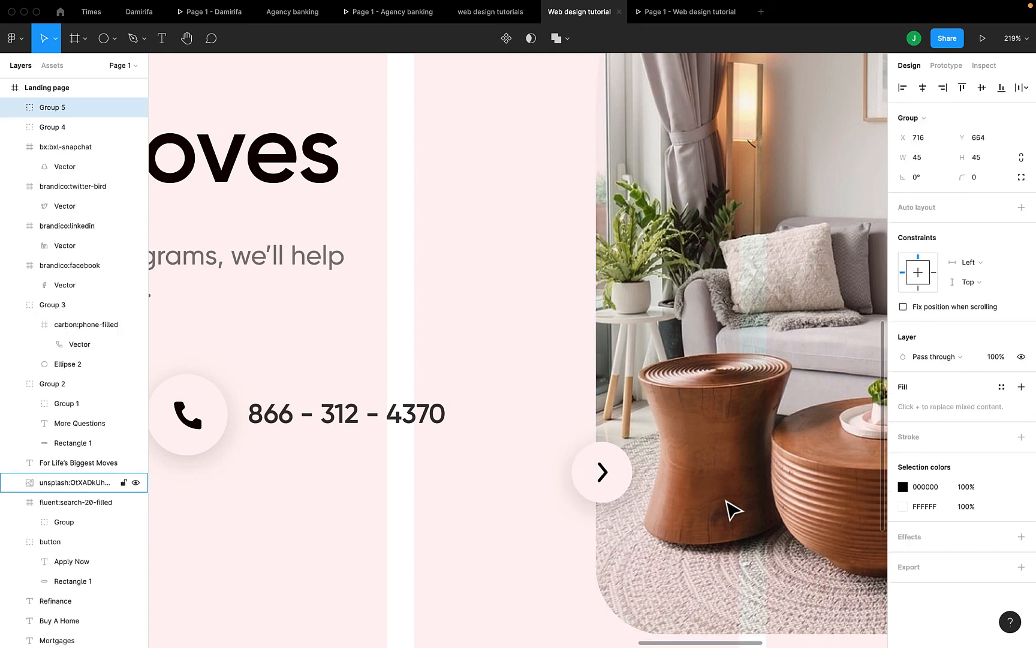
Preview the grouped arrow button in the prototype and return to the editor
mouse_move(654, 22)
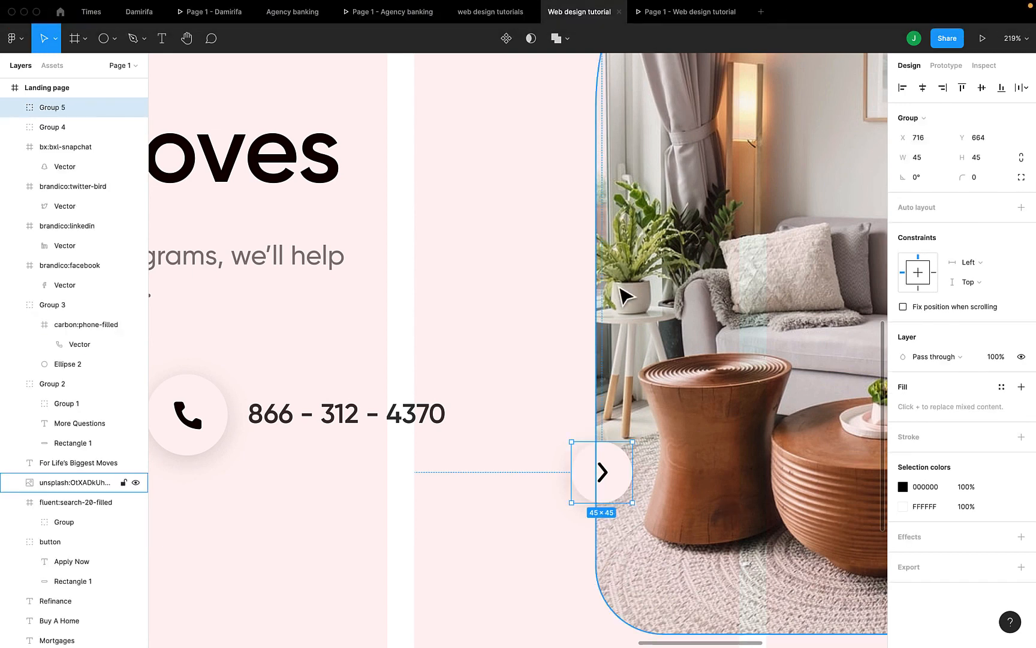
key("super+alt+Return")
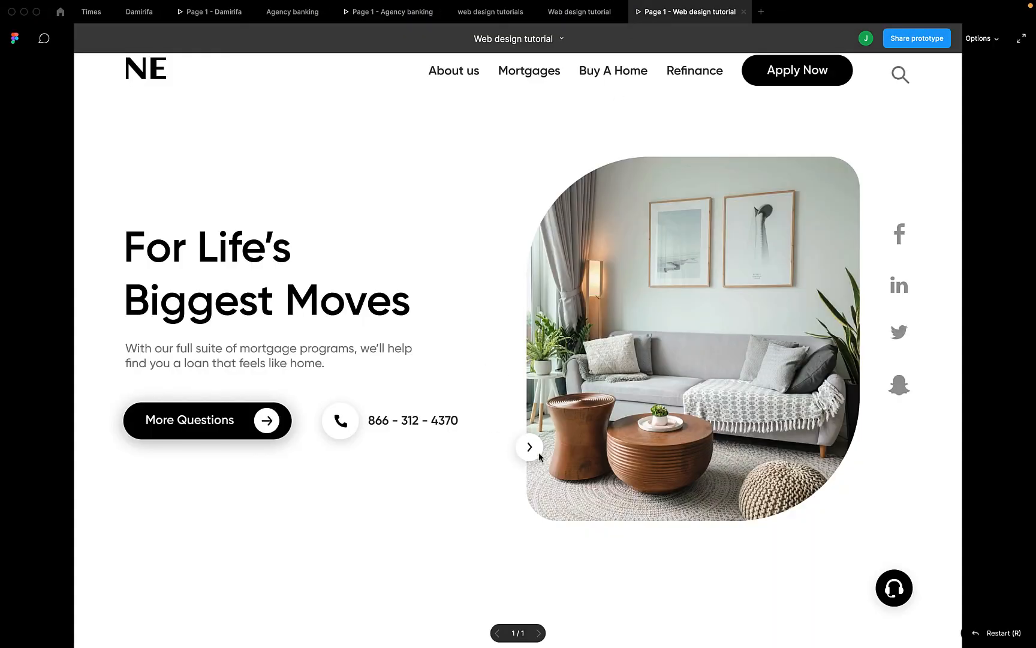
left_click(580, 11)
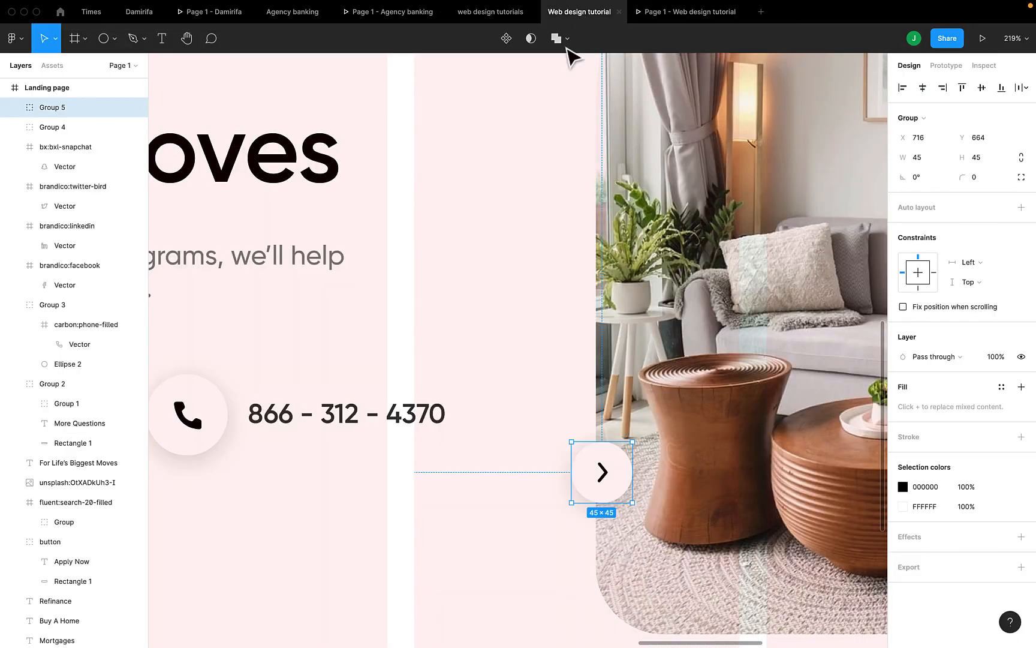
scroll(447, 497, "down", 3)
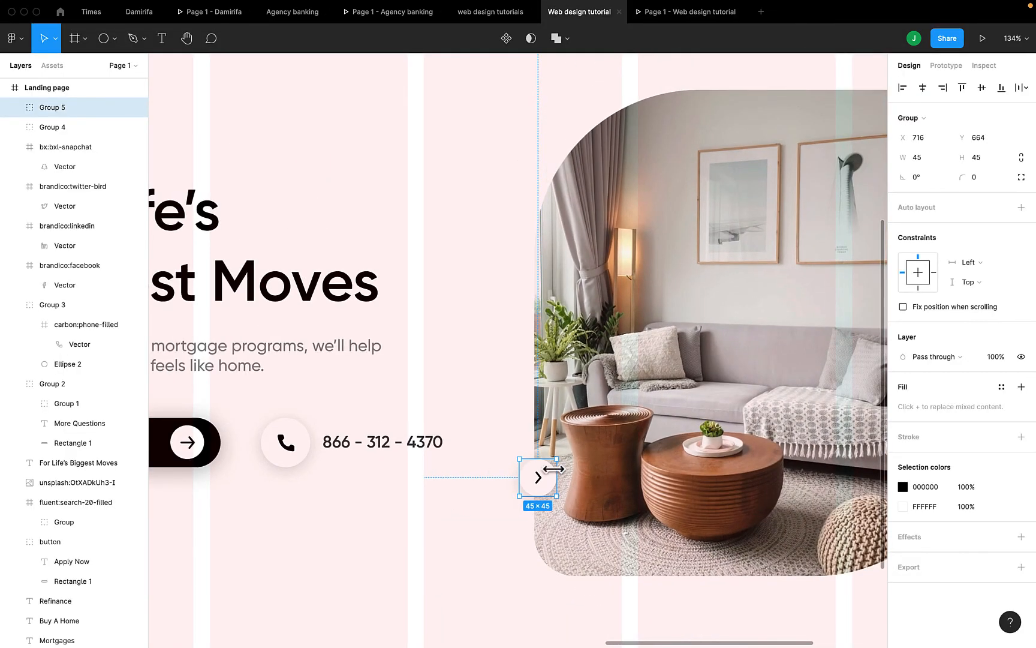
Duplicate Group 5 and flip the copy's chevron horizontally so it points left
key("super+d")
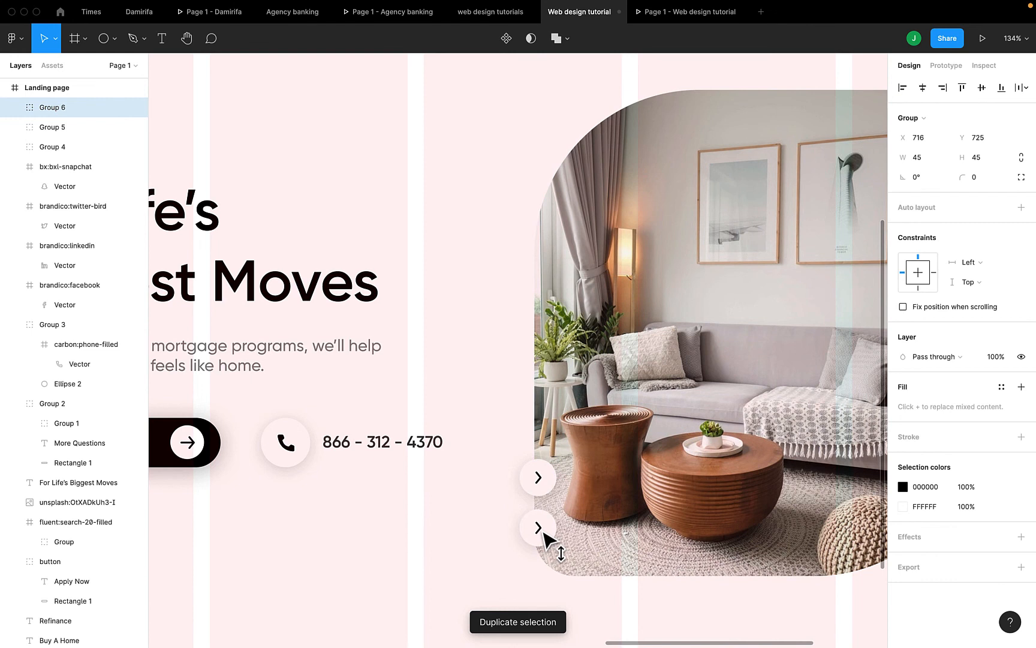
double_click(540, 529)
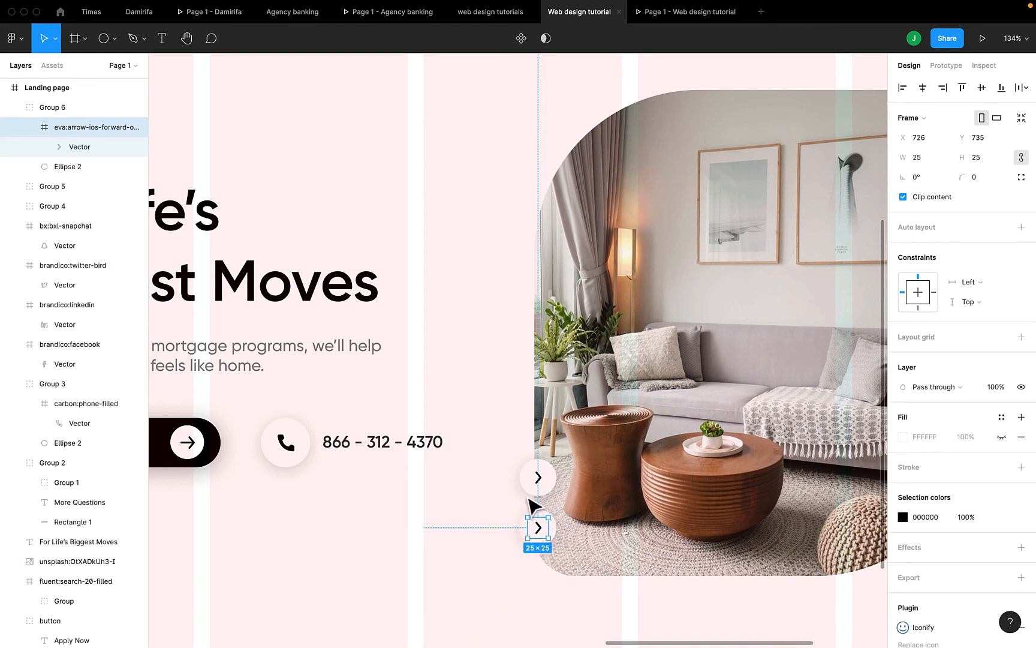
right_click(541, 531)
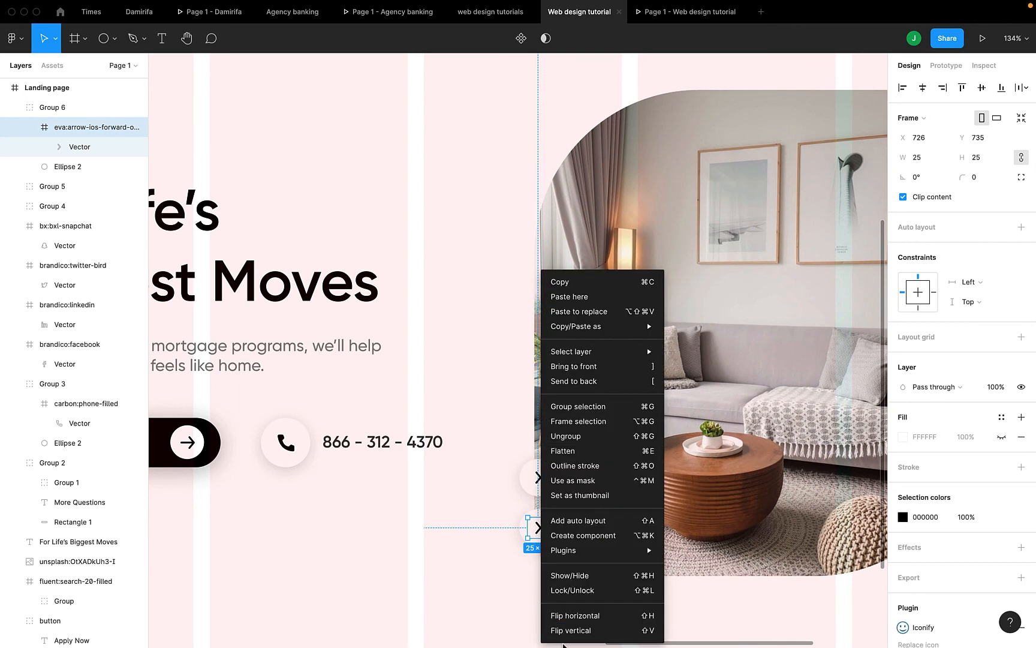
left_click(562, 615)
left_click(448, 564)
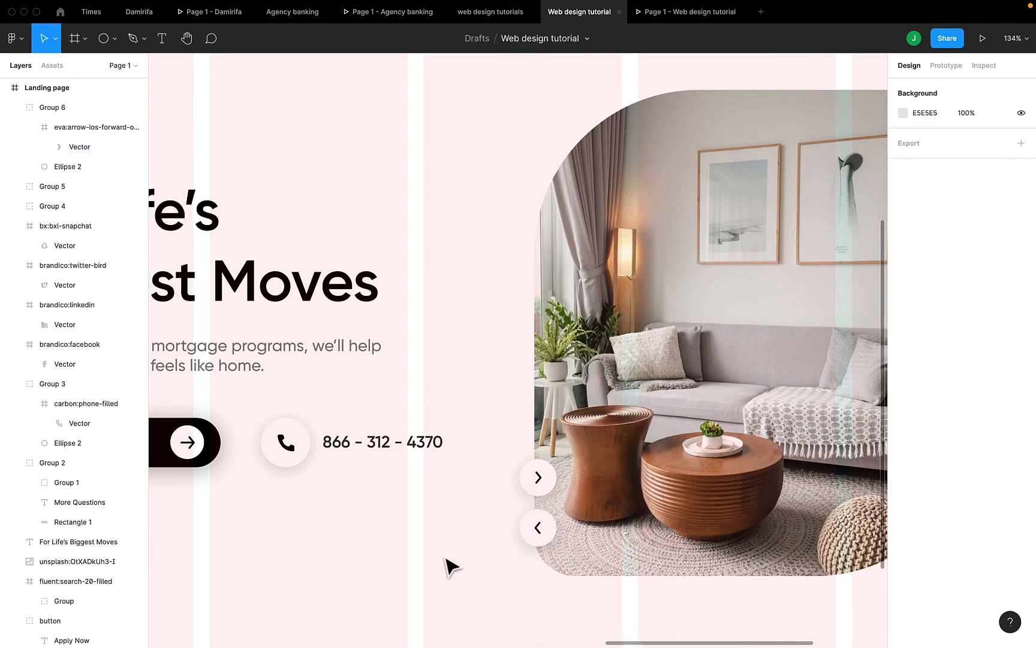
key("shift+1")
Hide the Landing page frame's layout grid and preview the hero with both arrow buttons
scroll(450, 565, "left", 10)
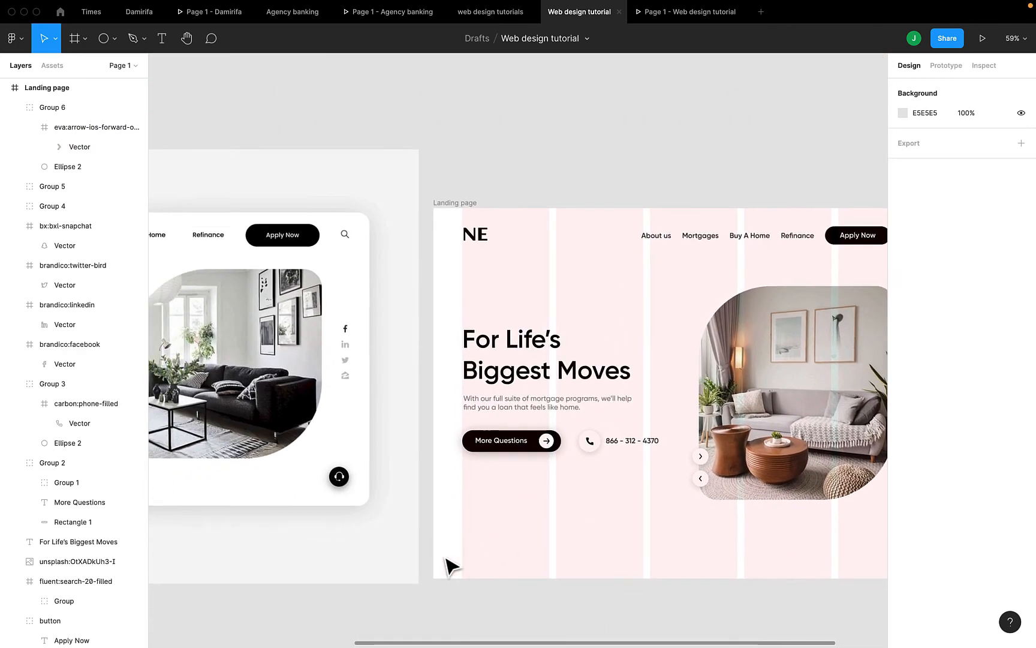
scroll(451, 564, "right", 5)
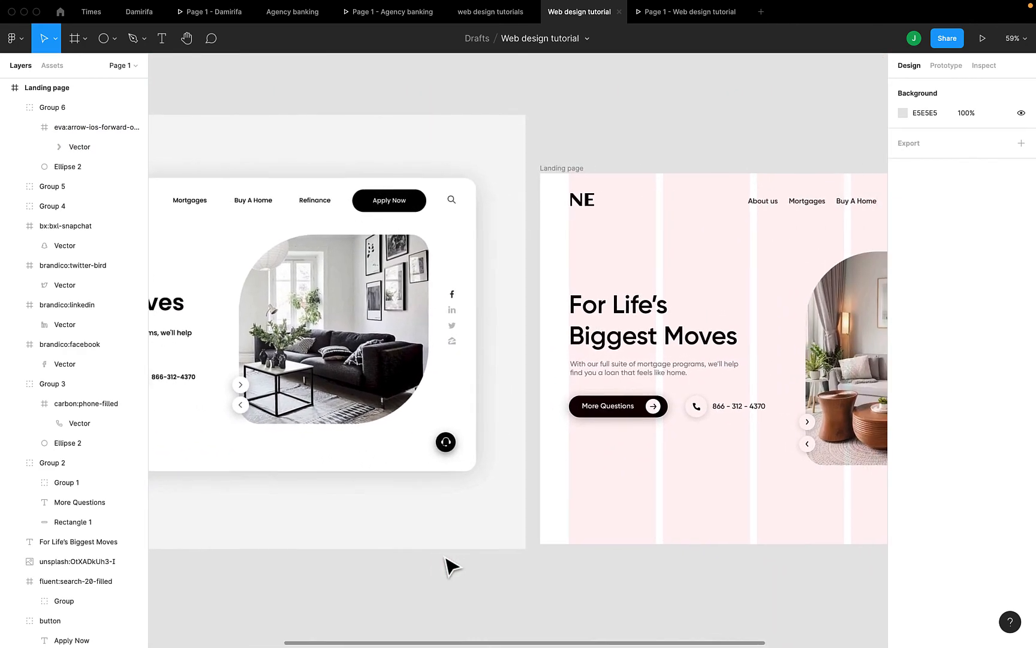
scroll(451, 565, "down", 3)
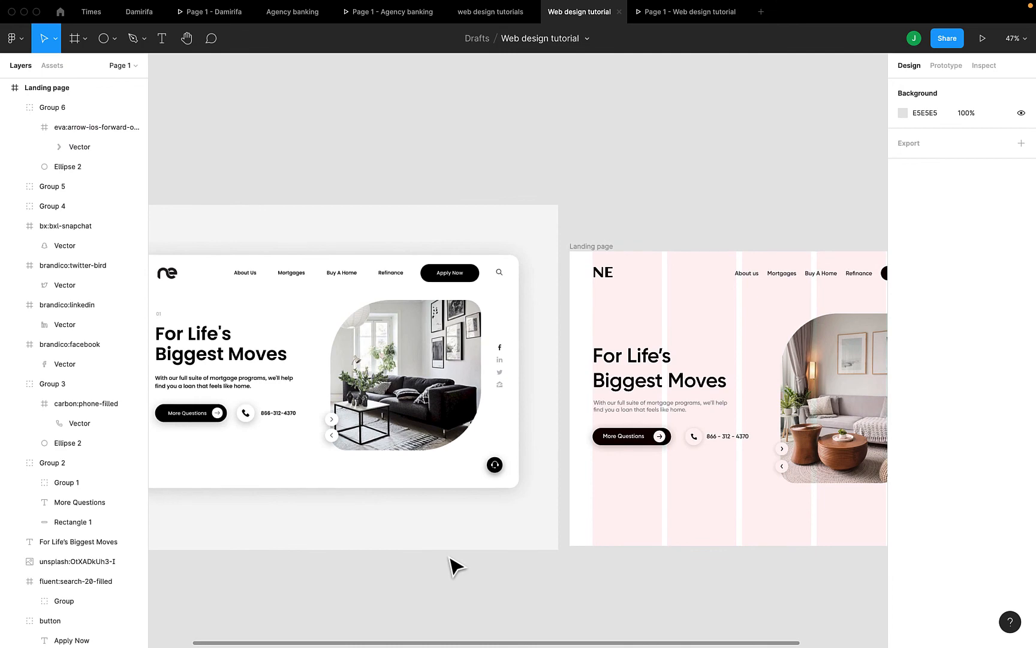
scroll(454, 565, "down", 3)
scroll(453, 564, "up", 5)
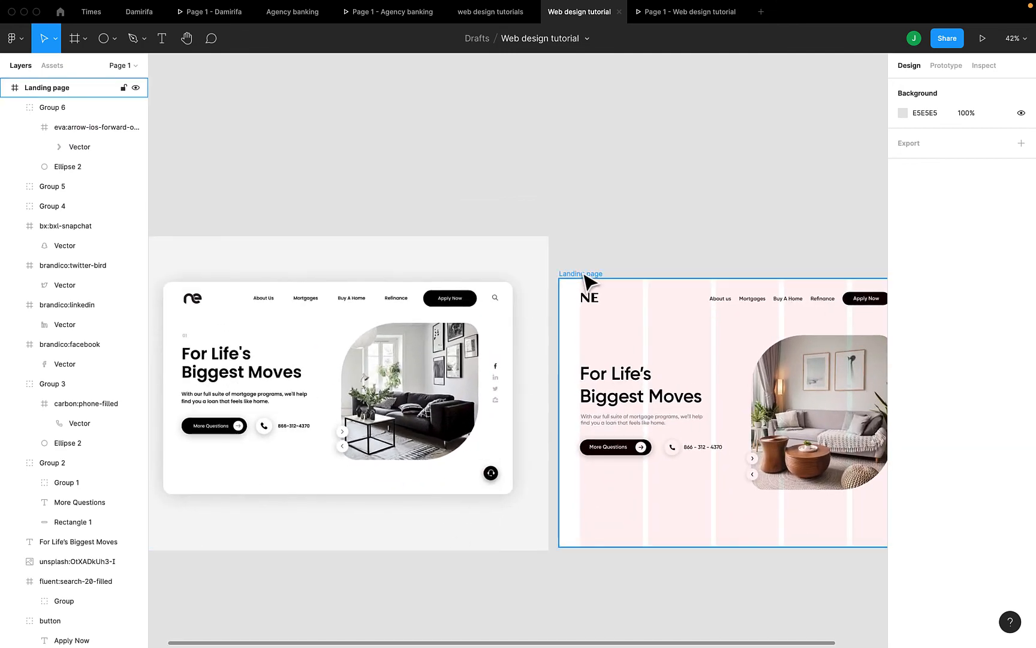
left_click(584, 274)
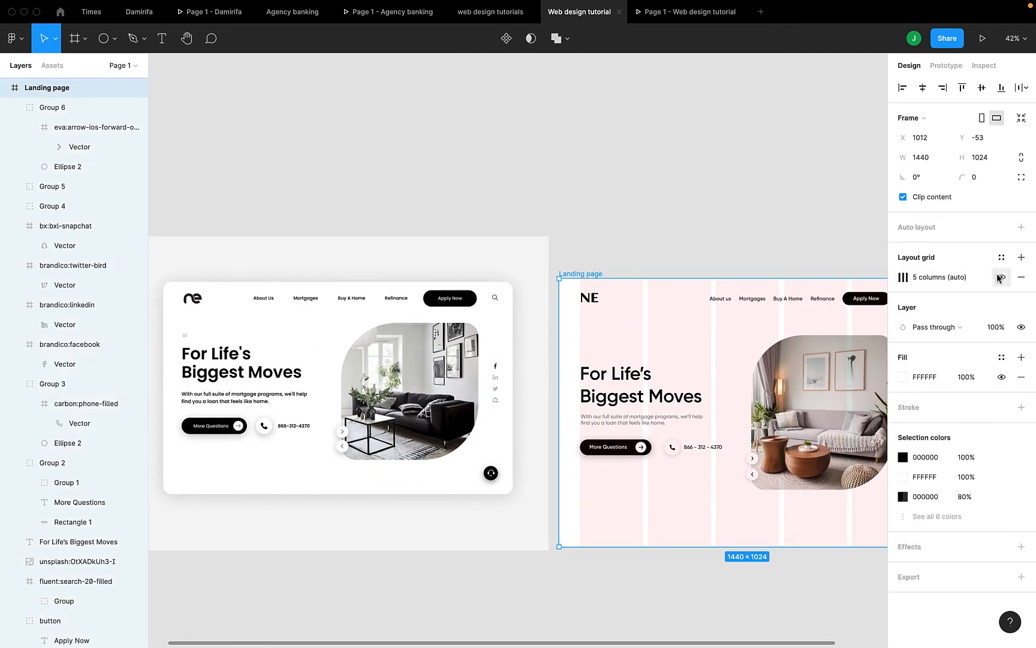
left_click(1000, 278)
scroll(696, 387, "right", 4)
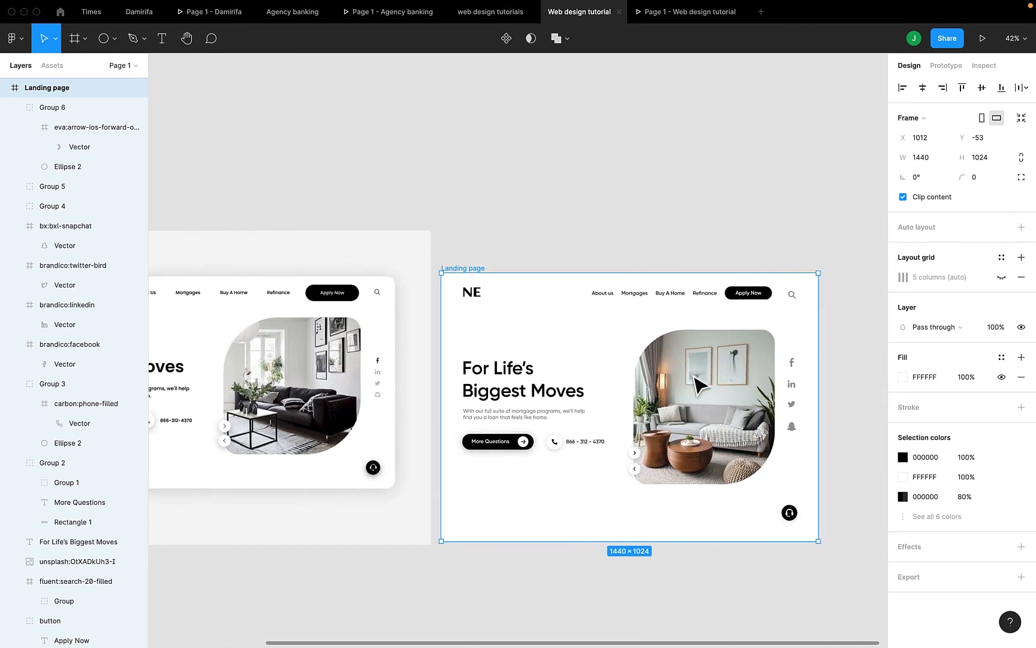
left_click(676, 18)
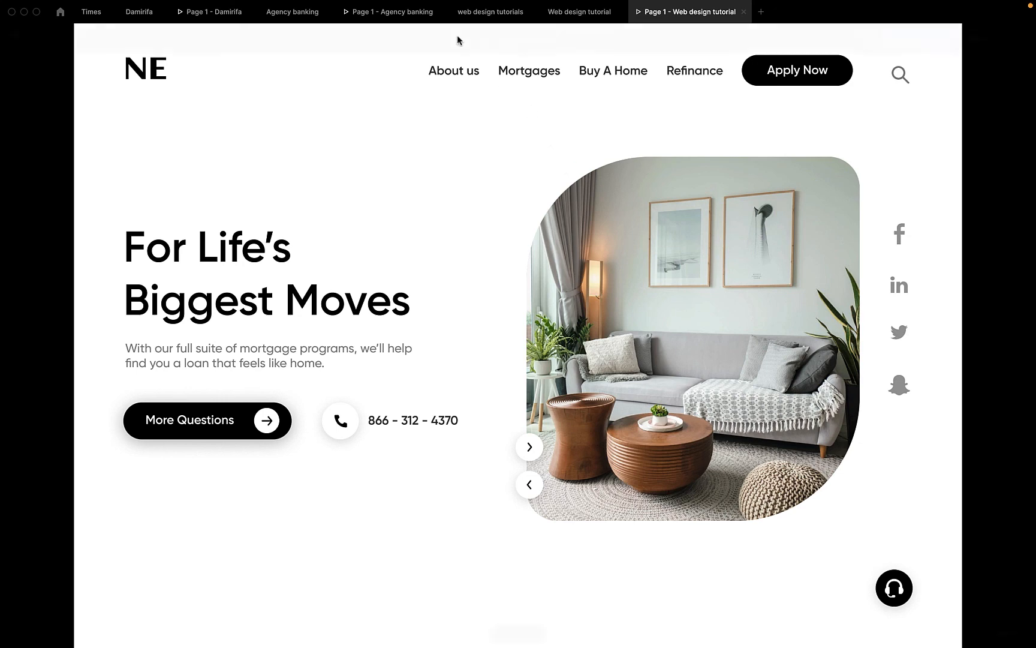
Leave the prototype preview and return to the Web design tutorial editor
mouse_move(438, 24)
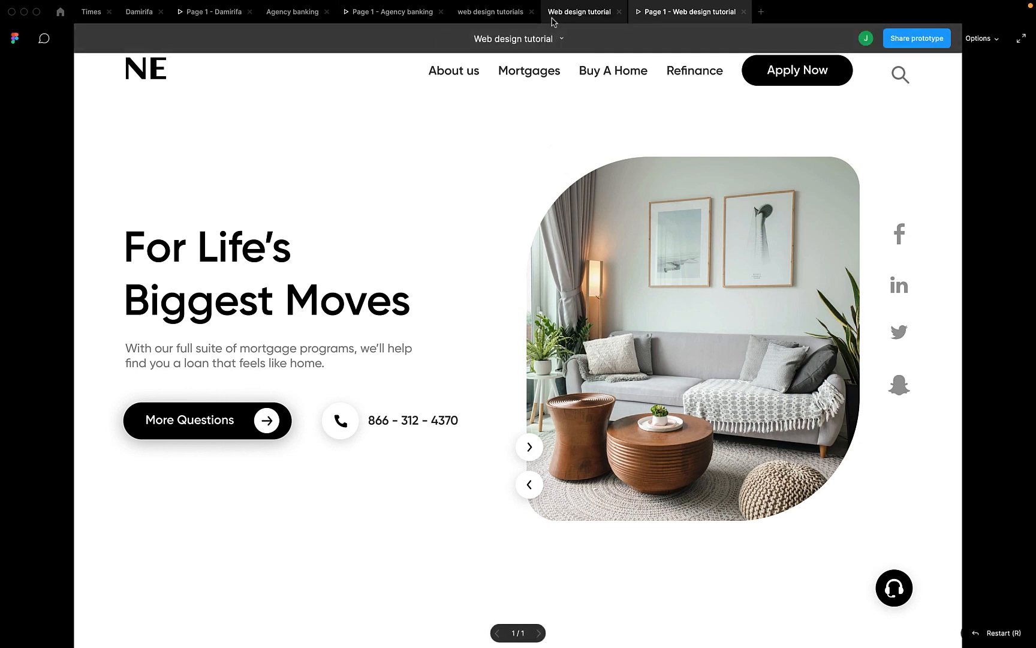
left_click(576, 12)
mouse_move(600, 2)
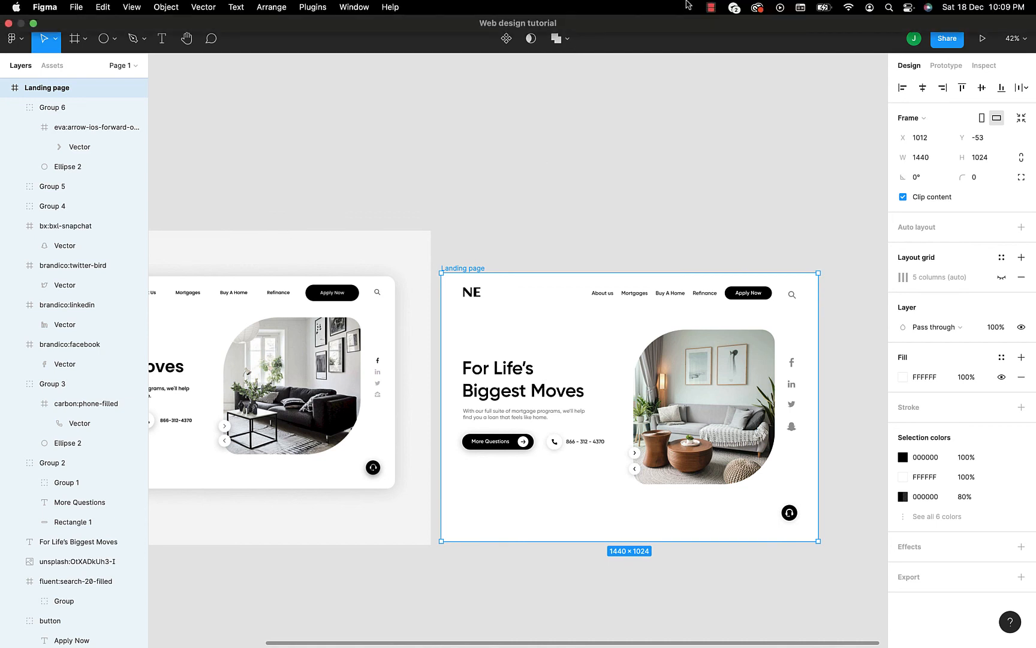
left_click(712, 7)
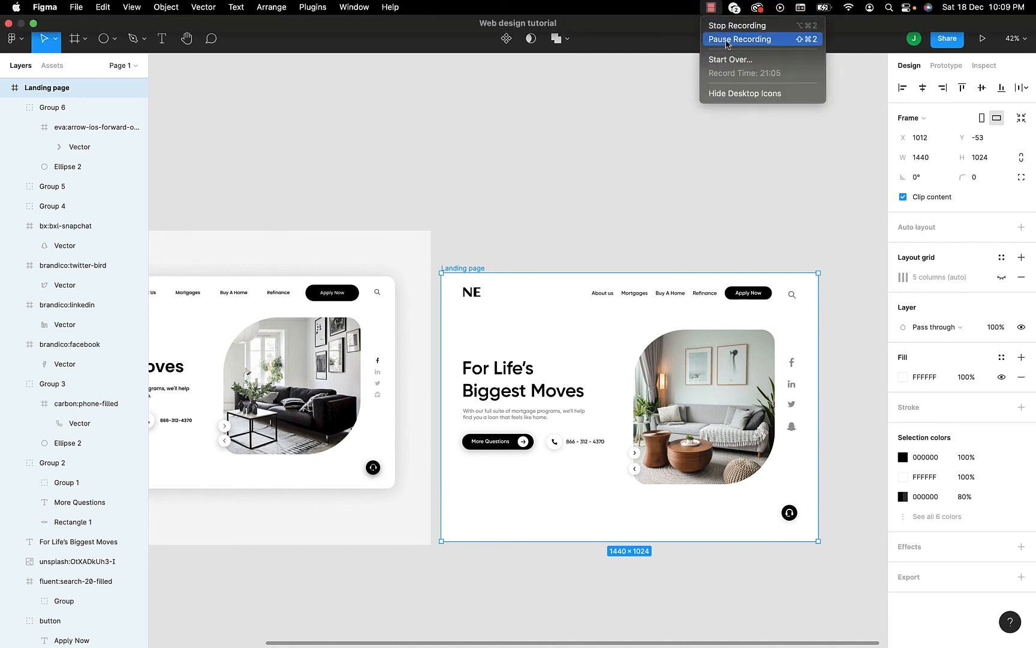